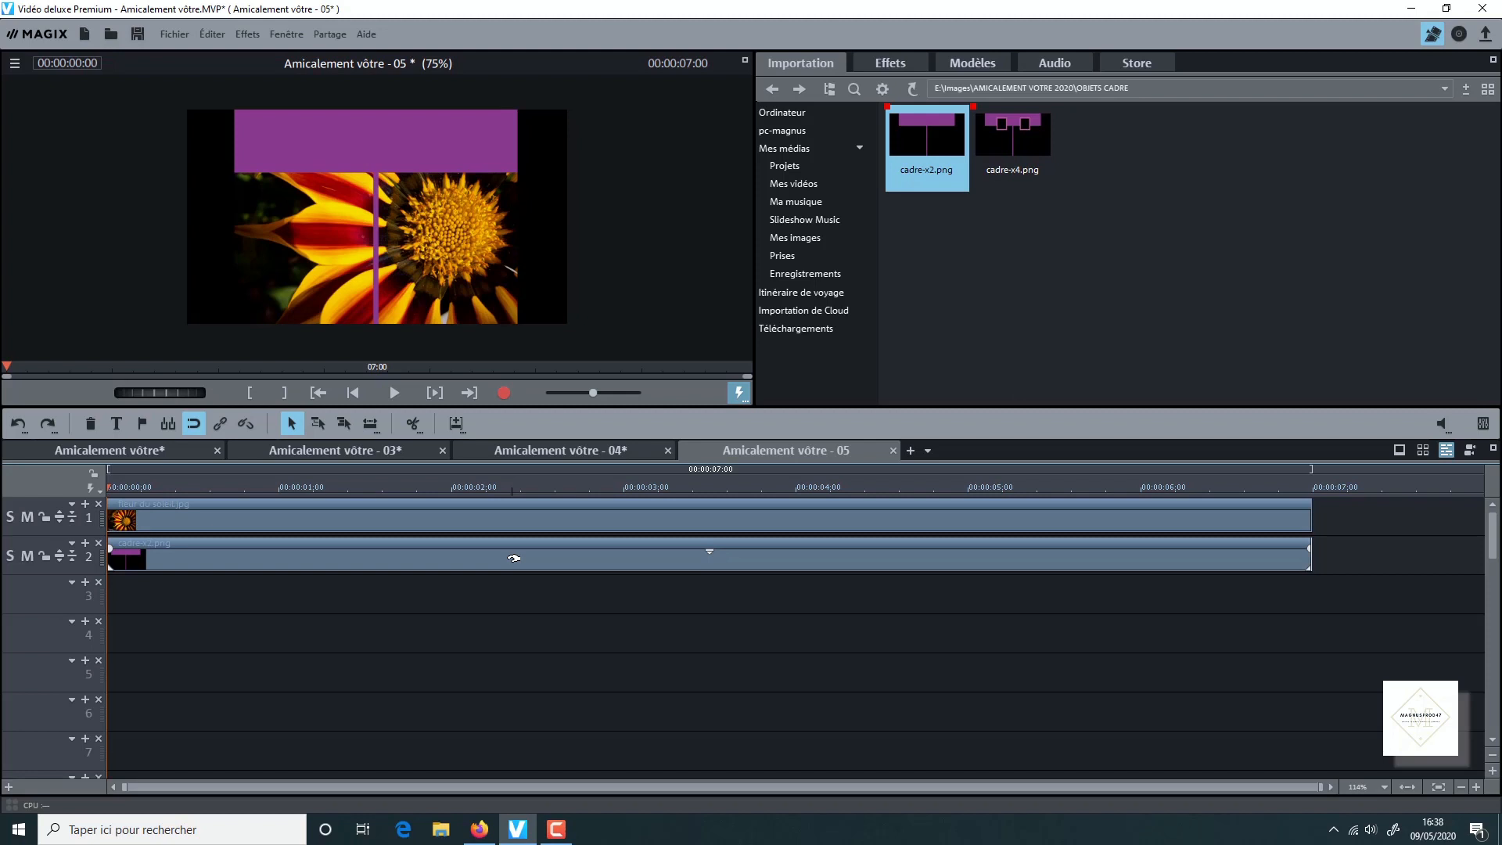
Resize the fleur du soleil.jpg image with the Position/Taille effect to about 1393 × 784 pixels, positioned at about 371 left and 295 top
click(516, 530)
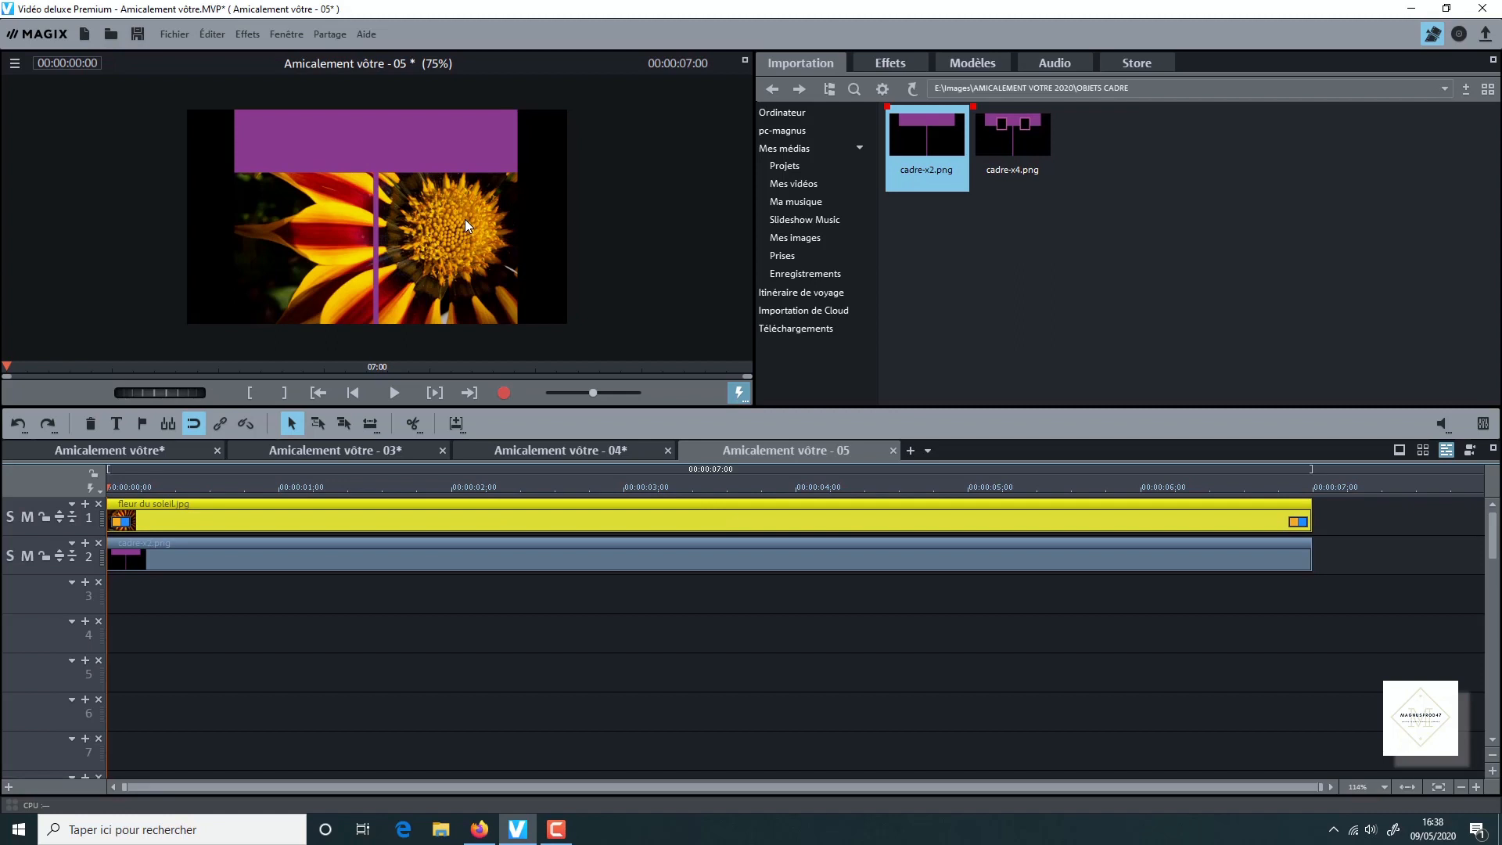
click(907, 59)
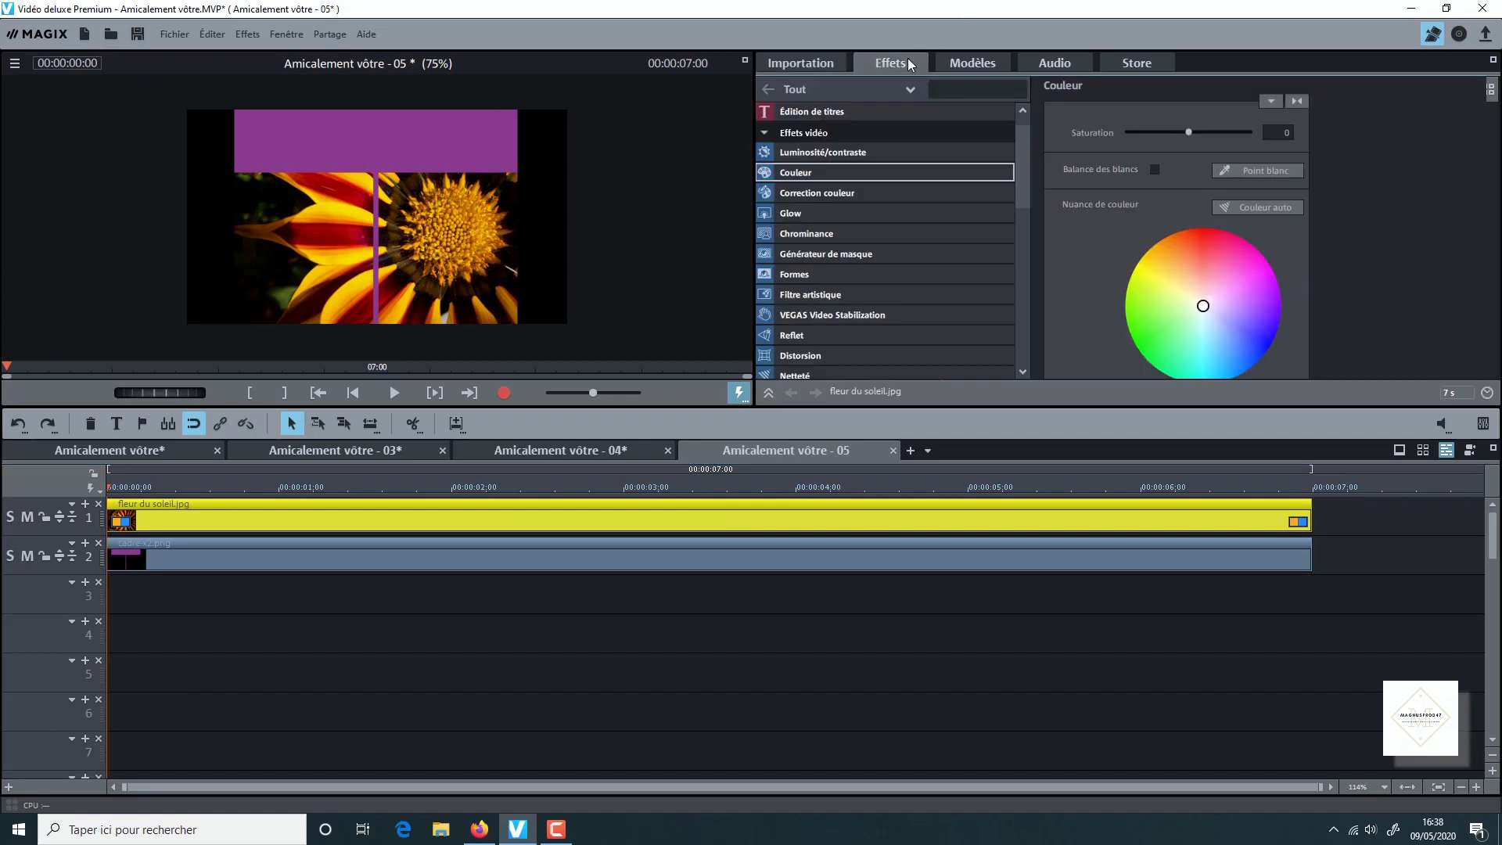
scroll(927, 247, down, 5)
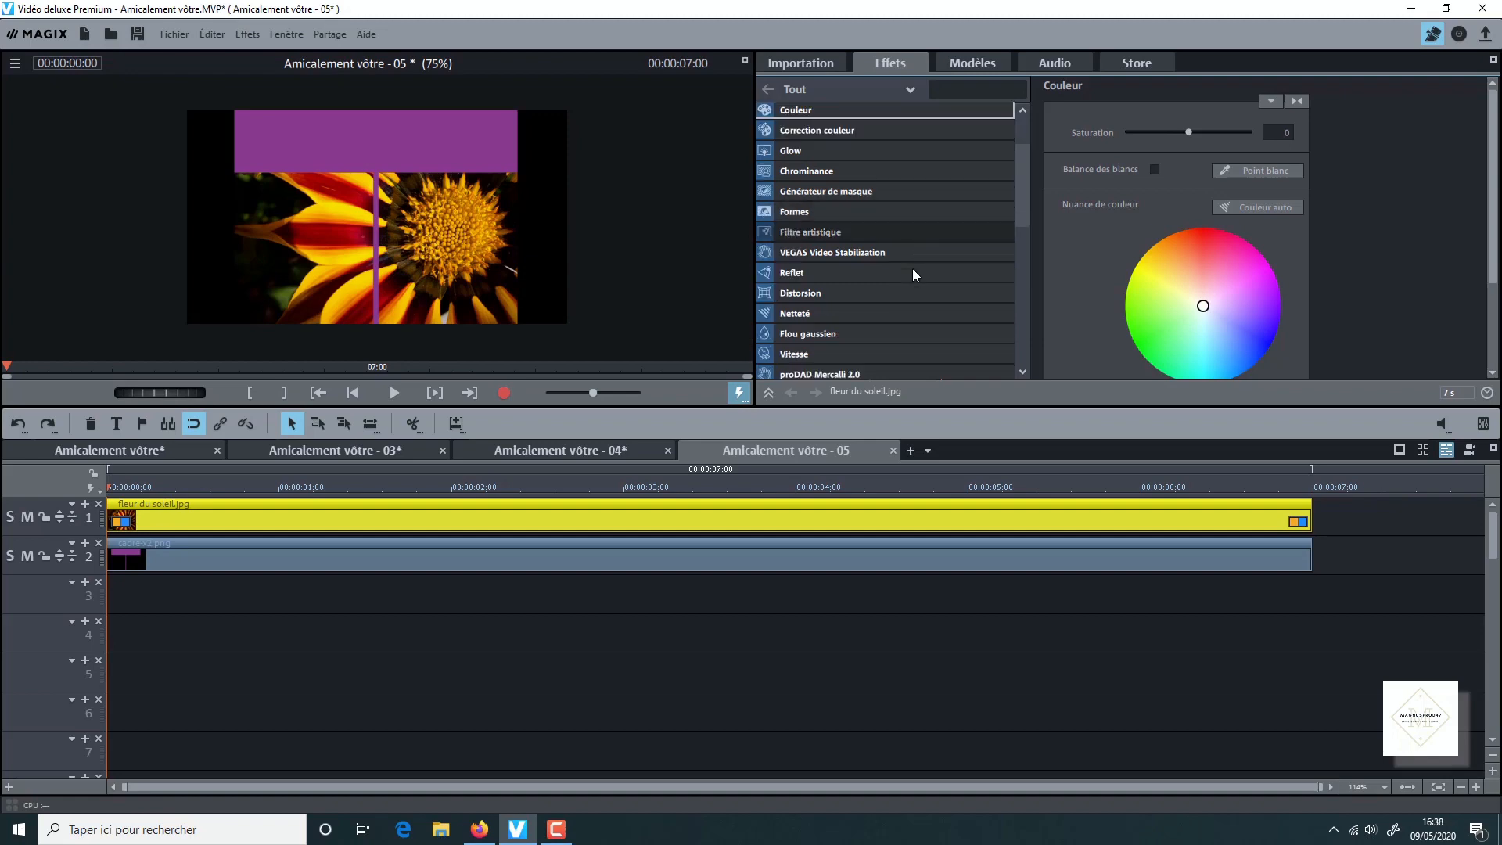
click(900, 330)
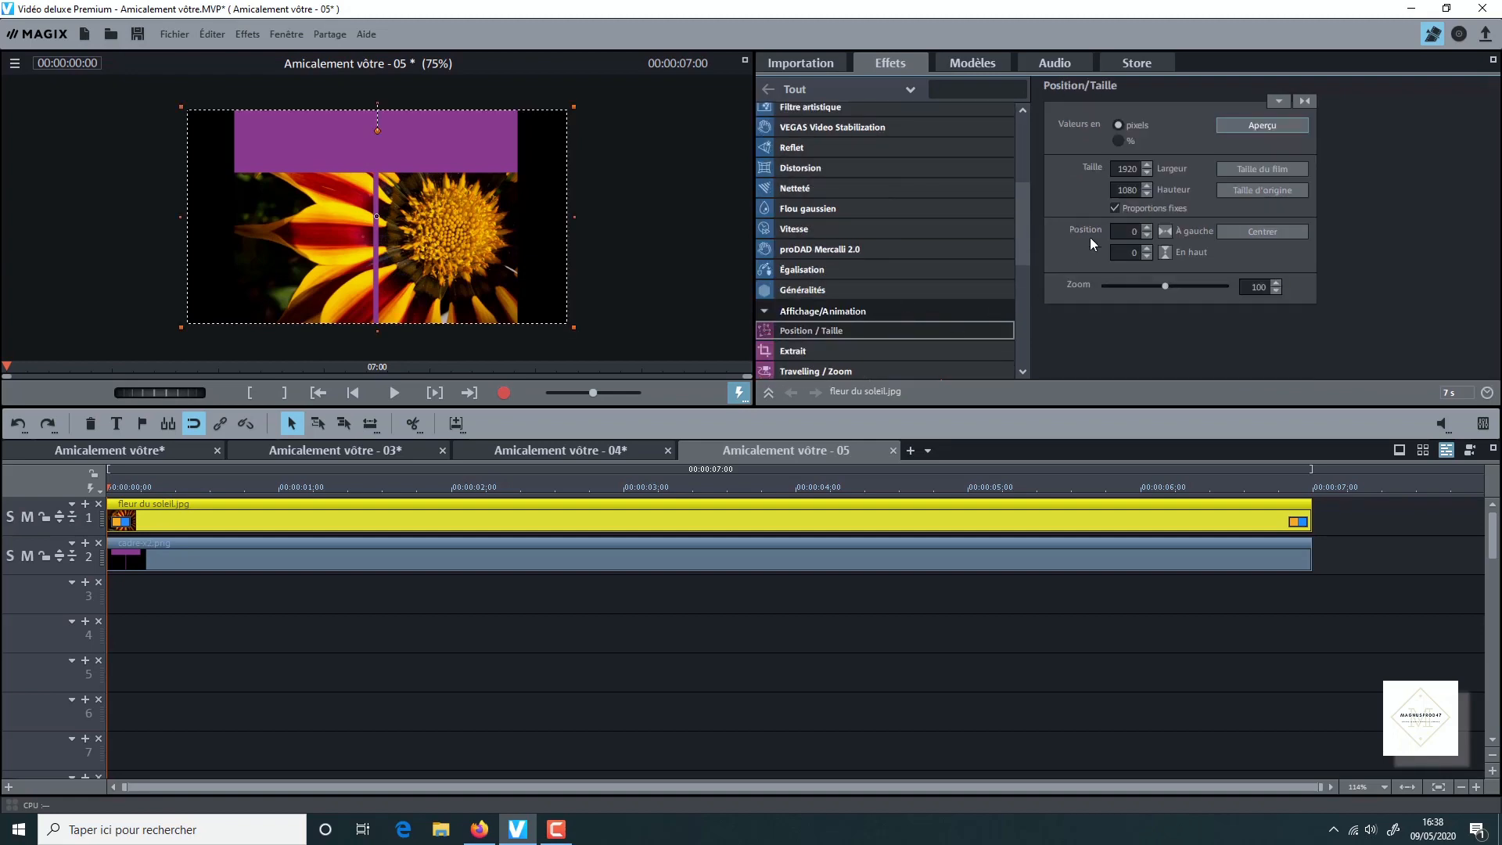
drag(574, 107, 537, 169)
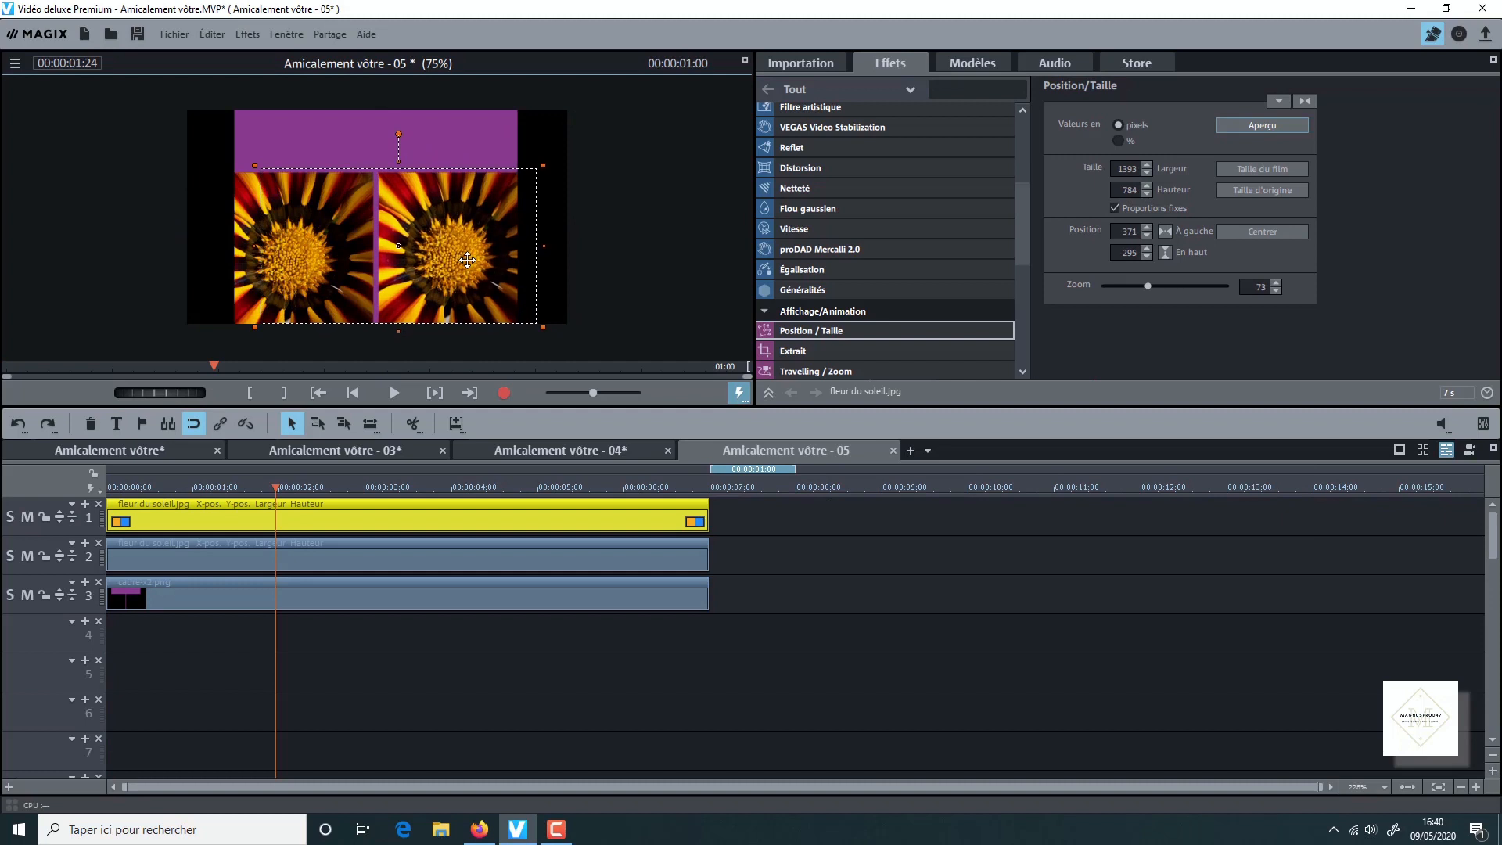
click(828, 581)
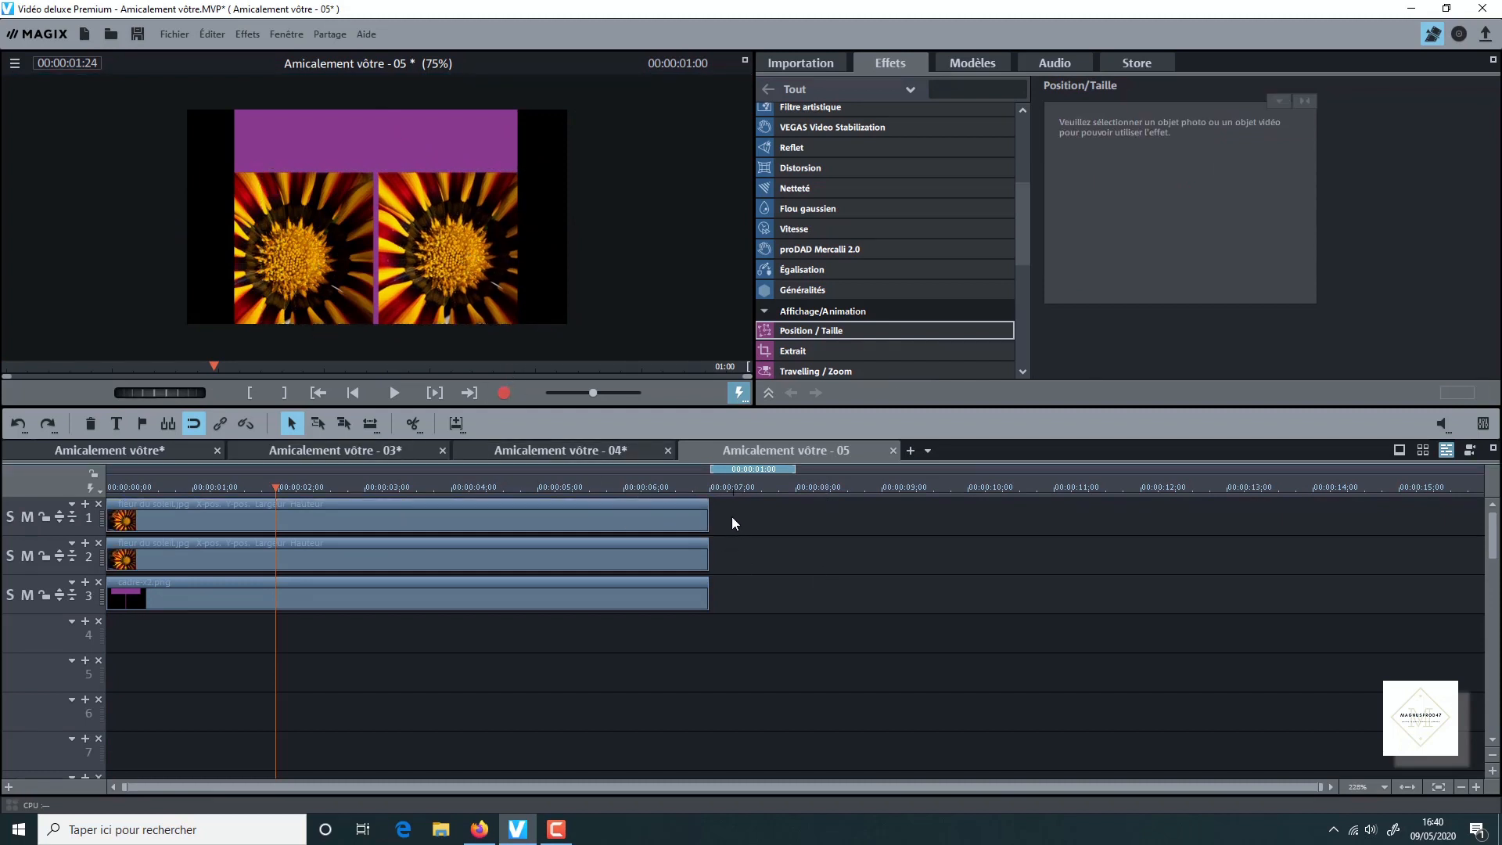
Select both fleur du soleil.jpg clips on tracks 1 and 2 and set their saturation to -100
drag(731, 517, 578, 553)
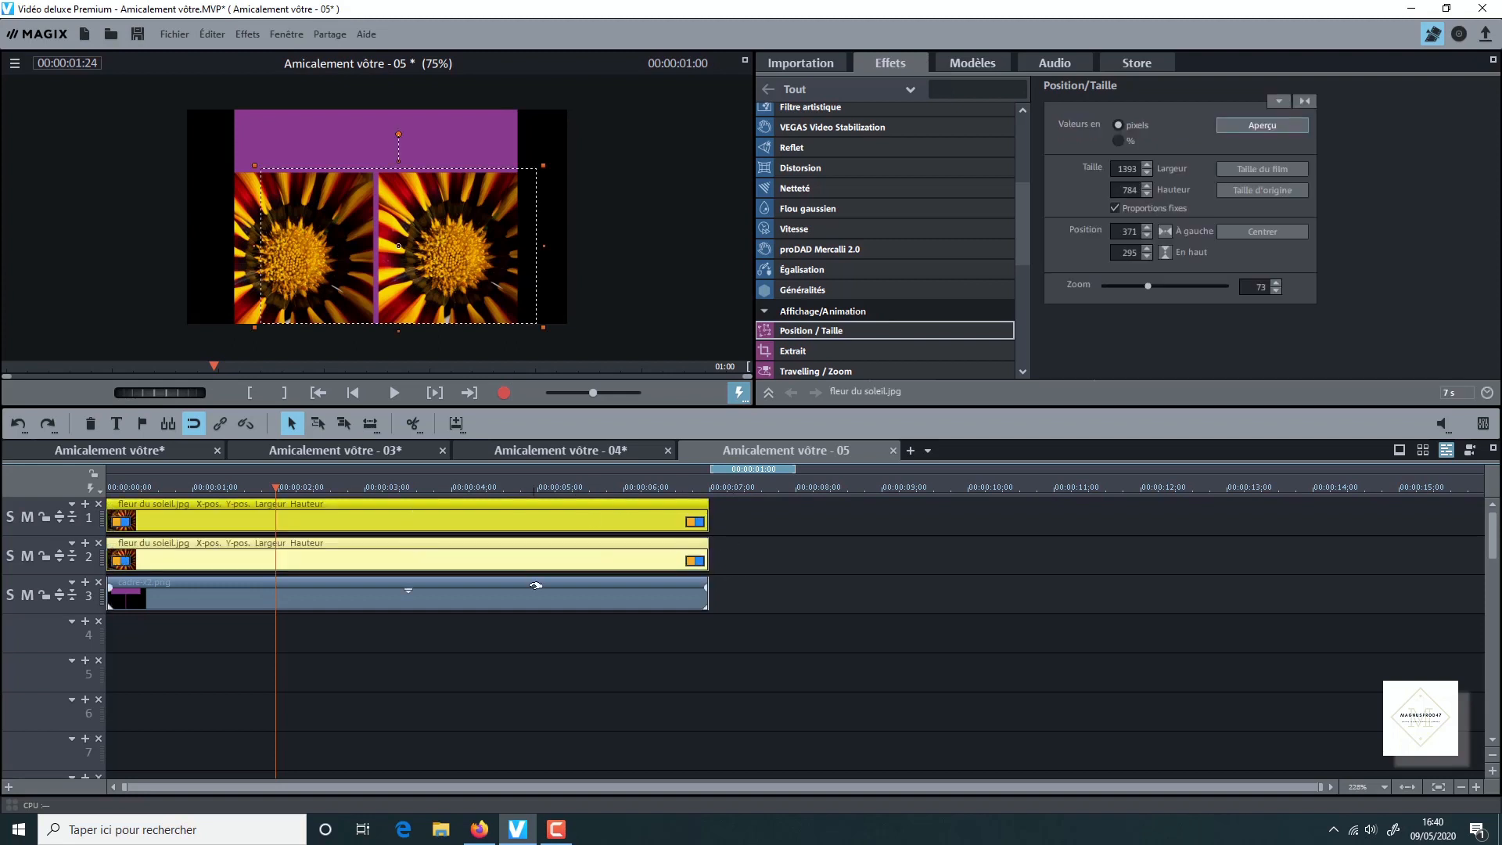
drag(1022, 233, 1015, 169)
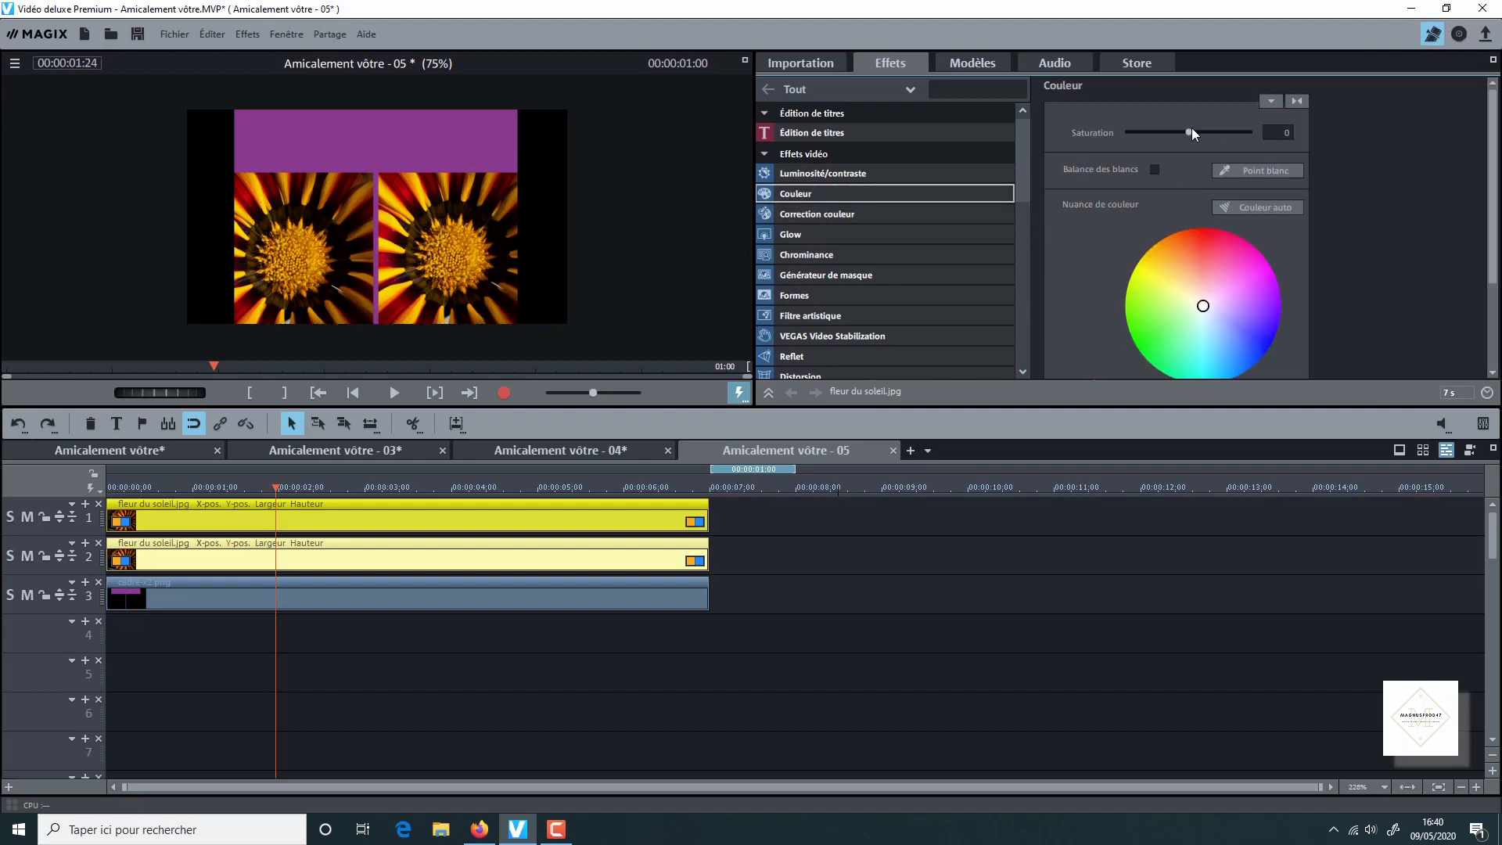
drag(1186, 133, 1109, 133)
click(1031, 626)
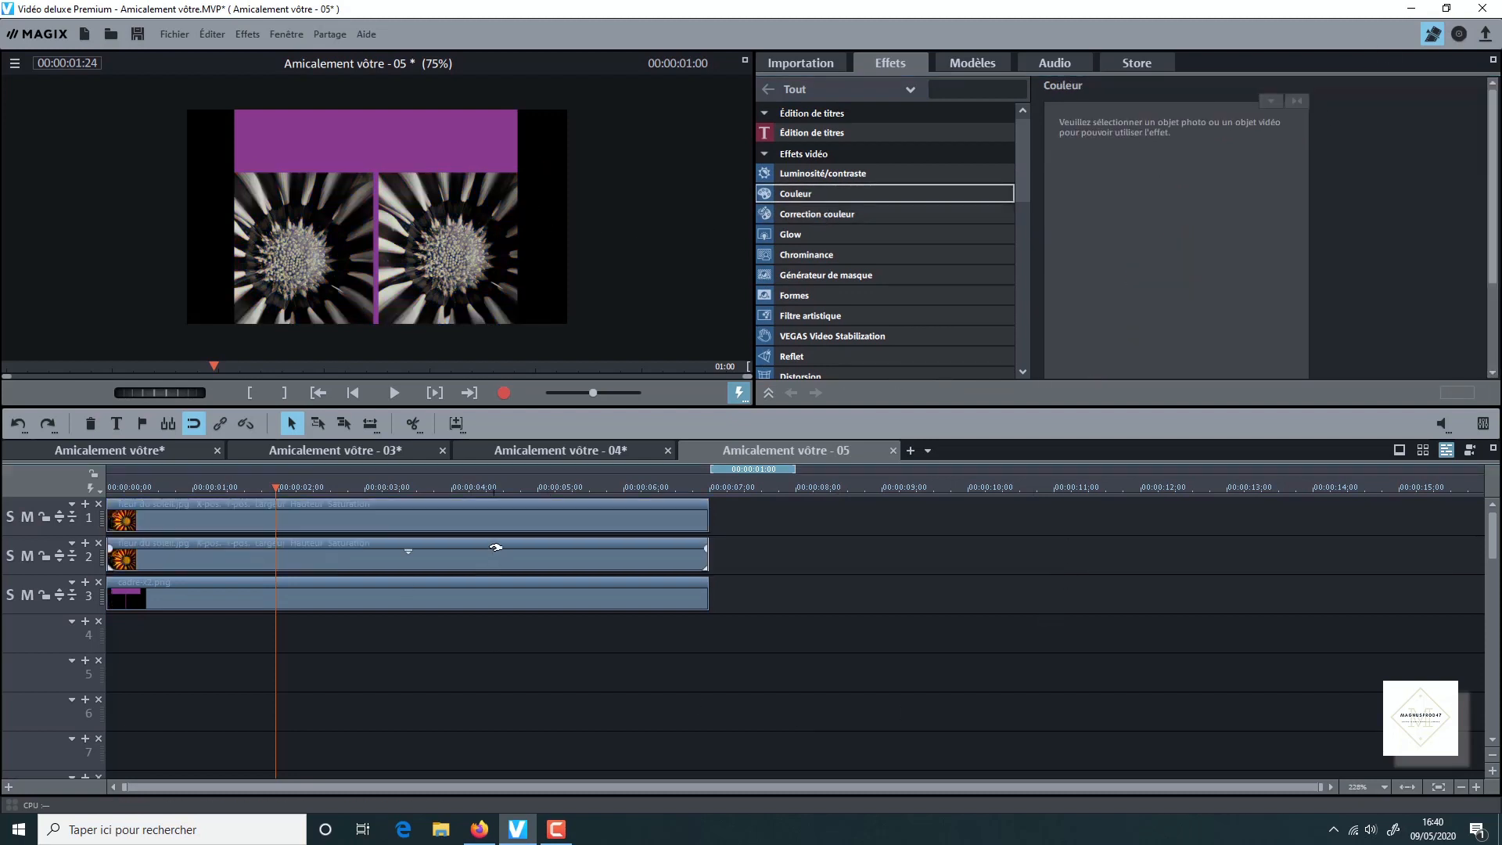
Shift the hue of the flower image on track 1 towards red and select the flower clip on track 2
click(501, 518)
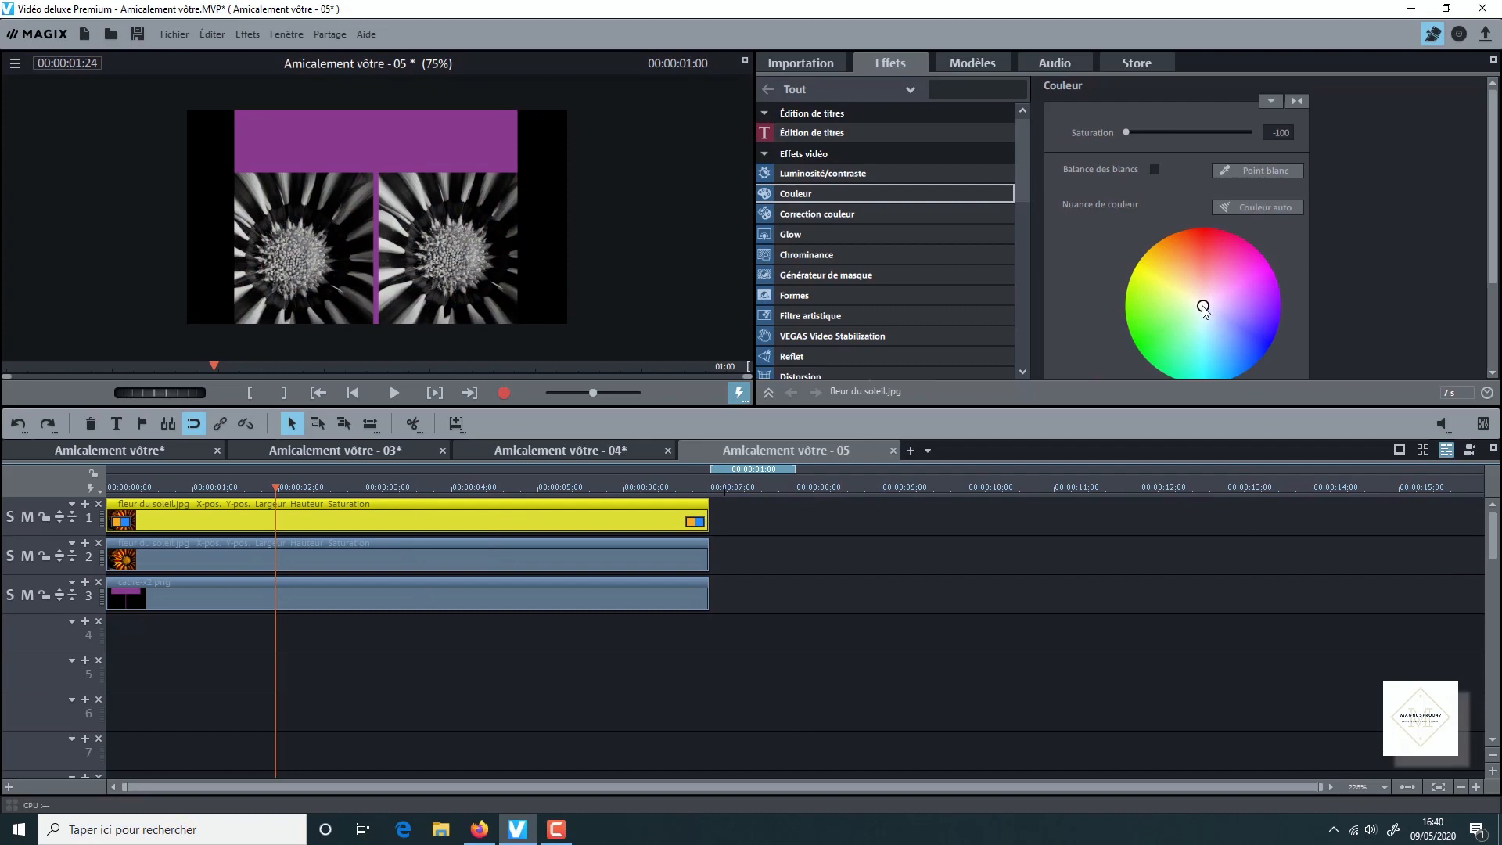
drag(1203, 307, 1200, 259)
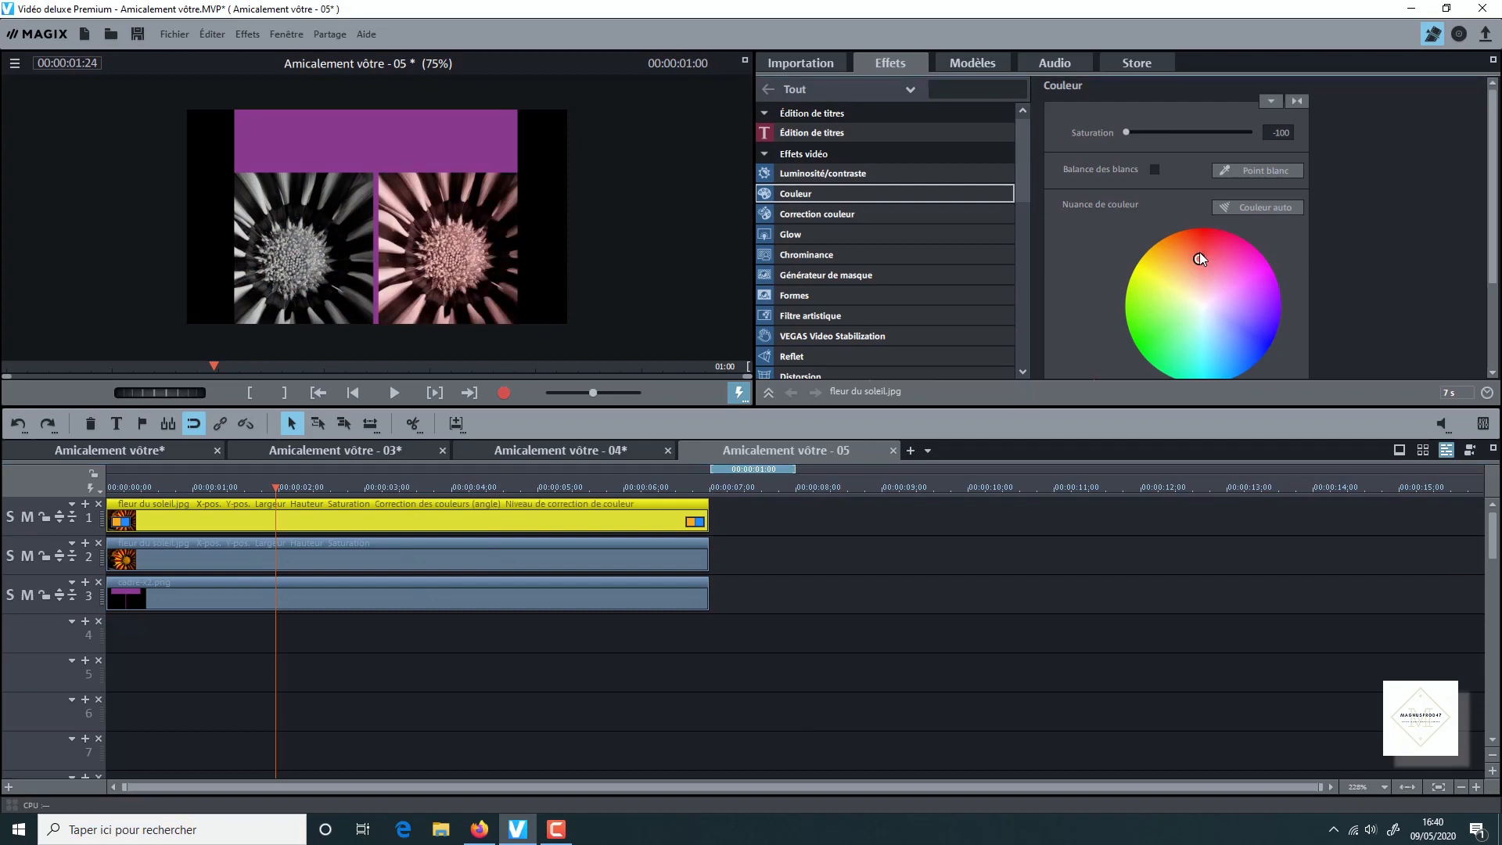
click(682, 554)
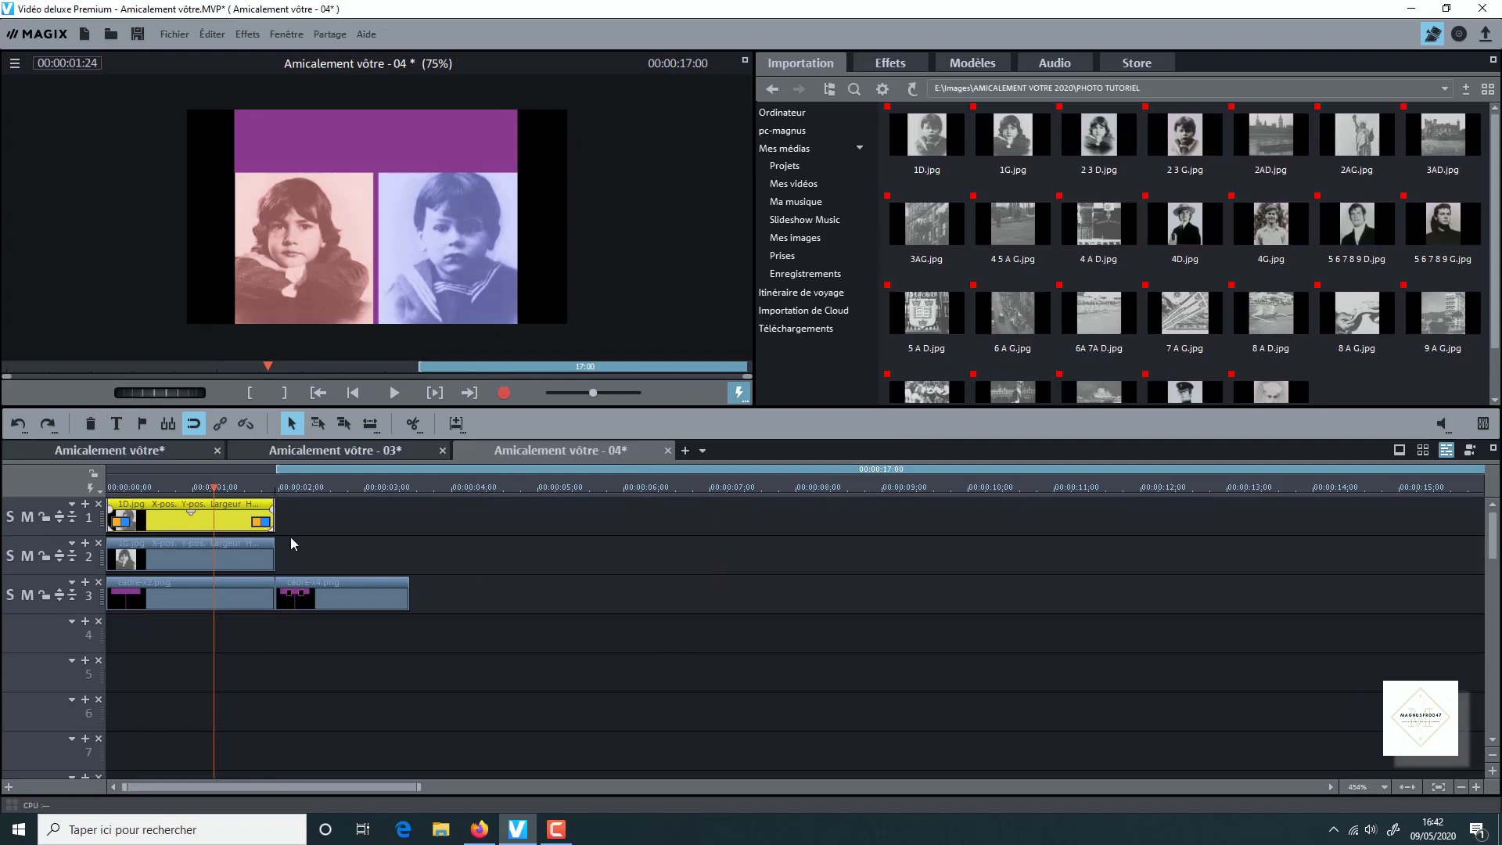
Set the playback range from the project start to 00:00:01:24 and move the playhead to the range end
drag(215, 487, 100, 476)
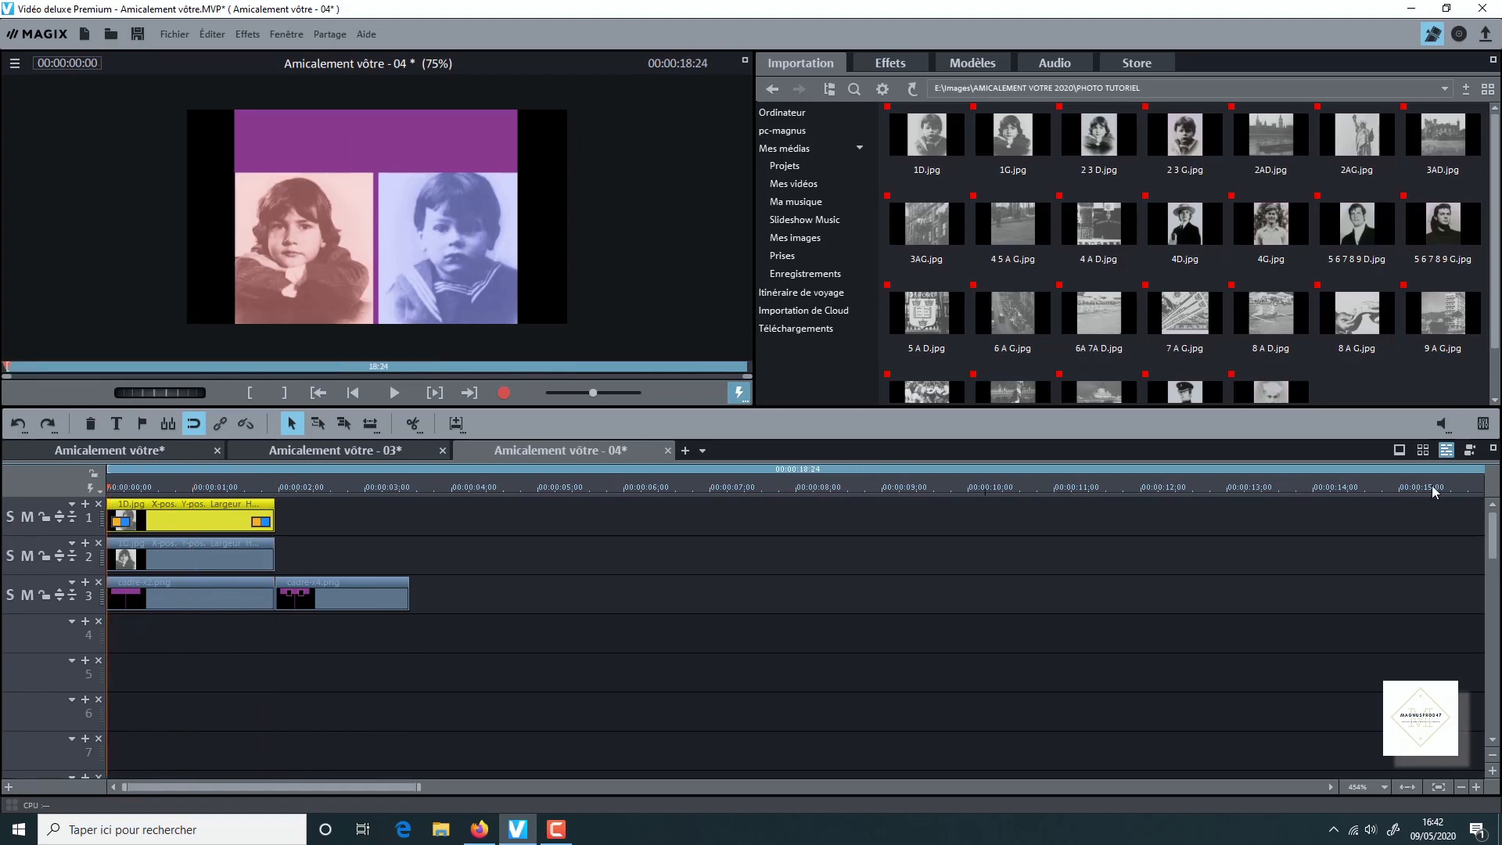
click(1464, 787)
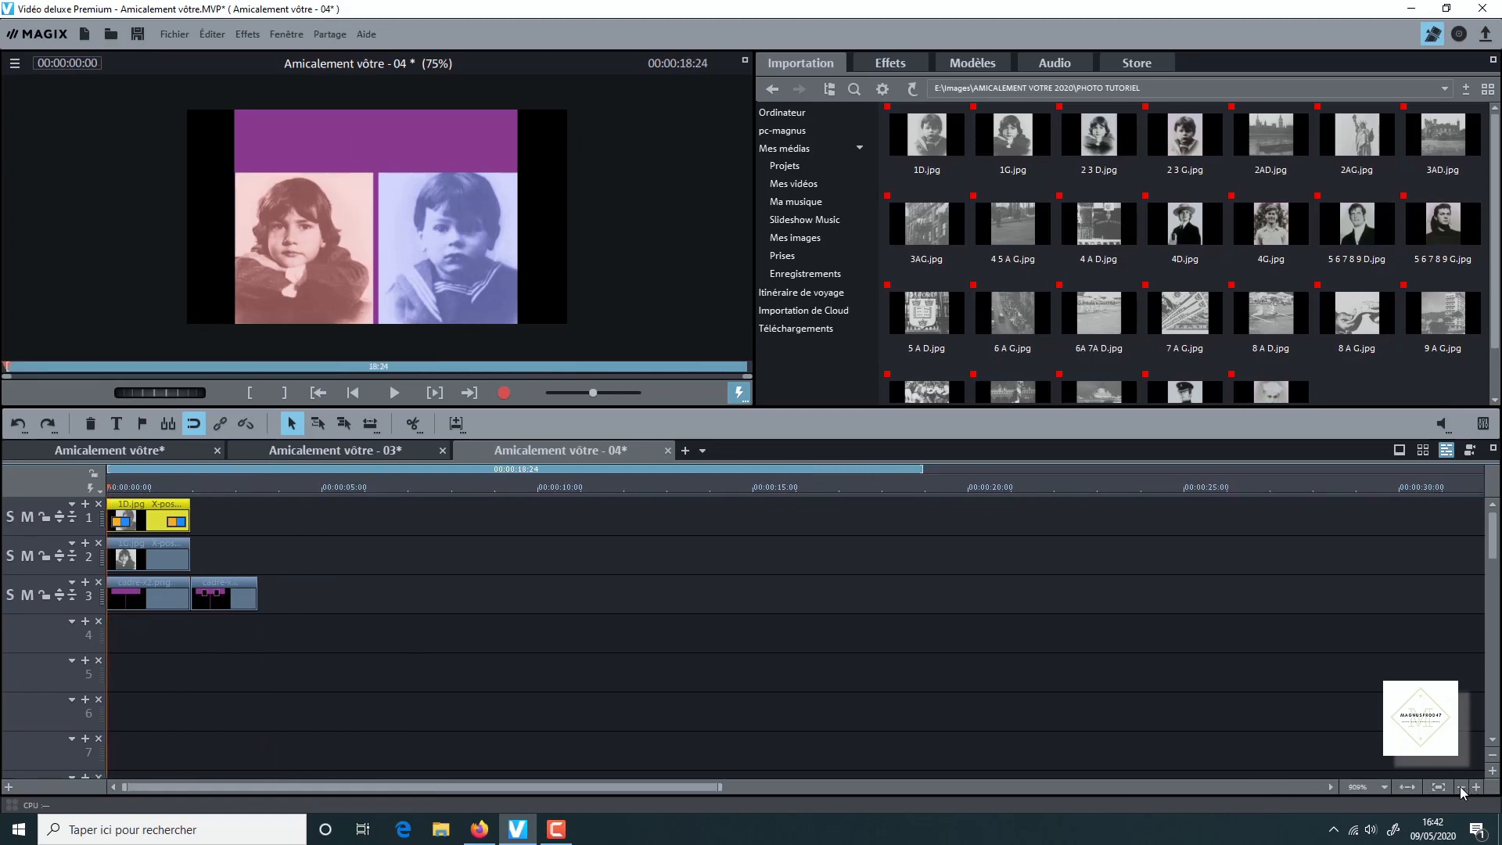
click(1464, 787)
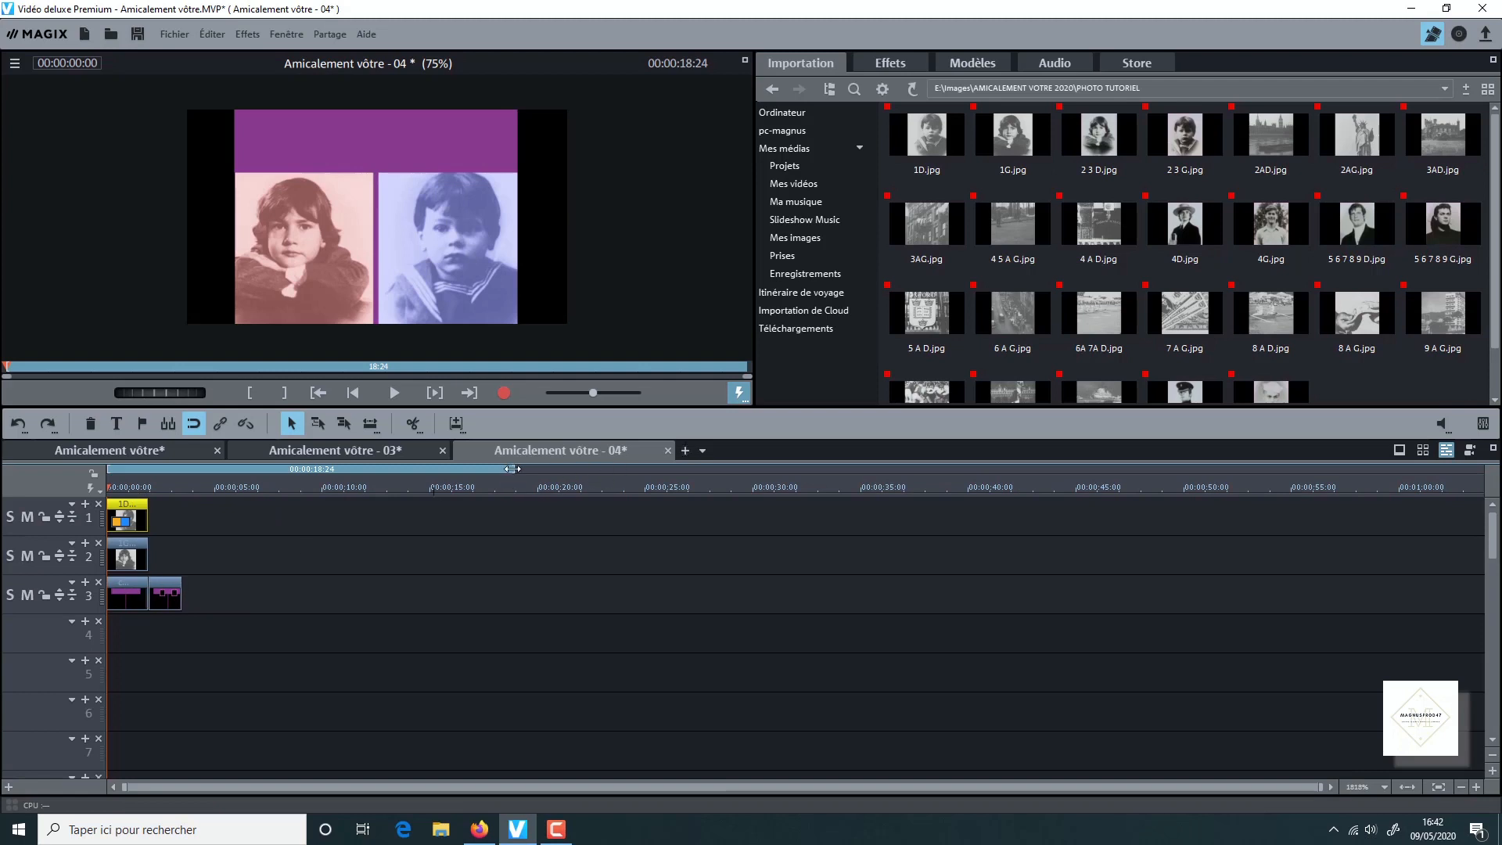
drag(512, 468, 151, 467)
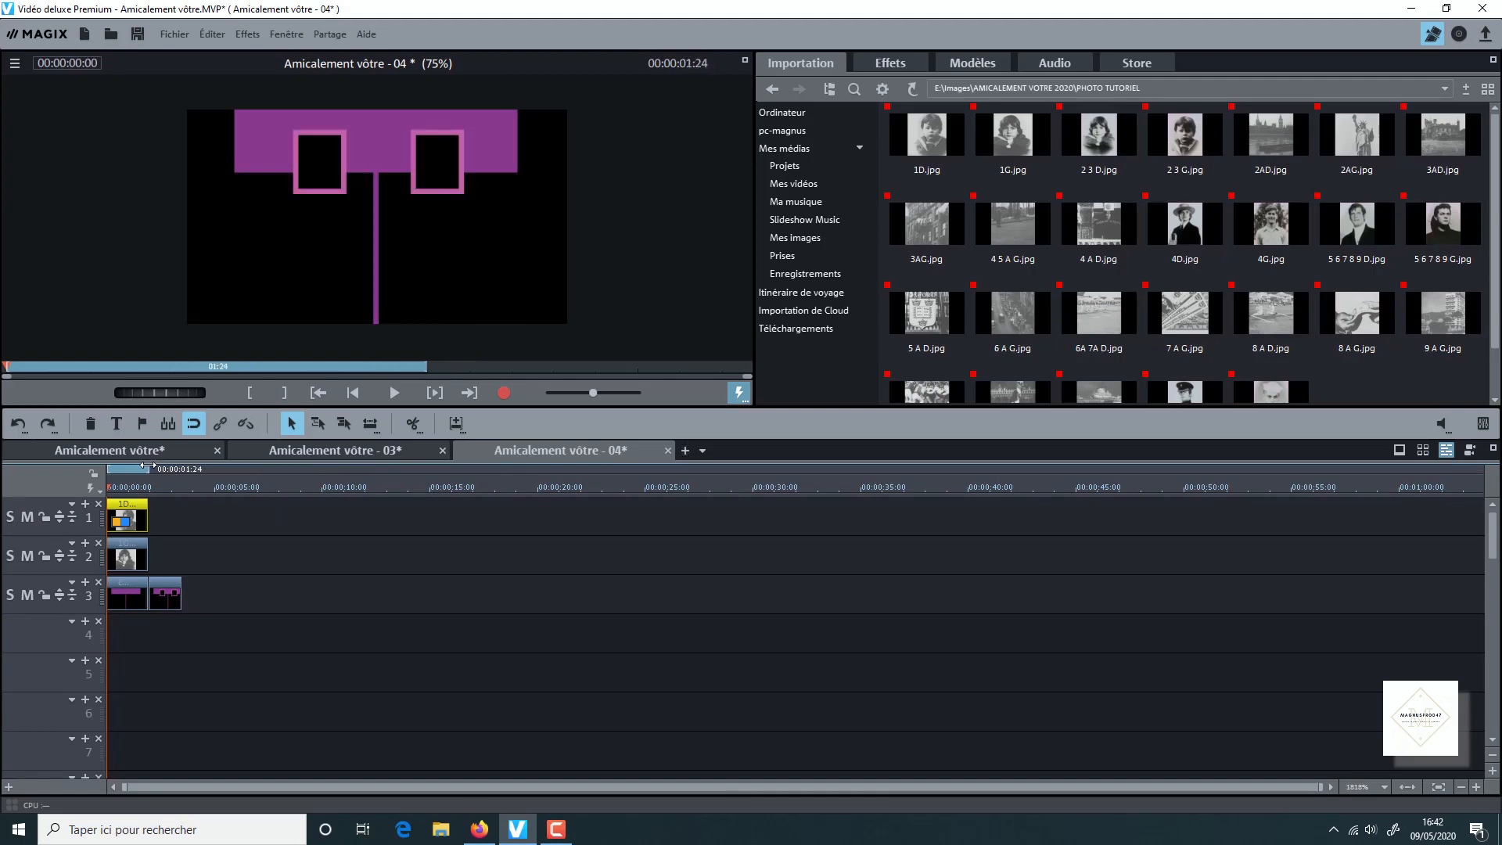
click(1476, 786)
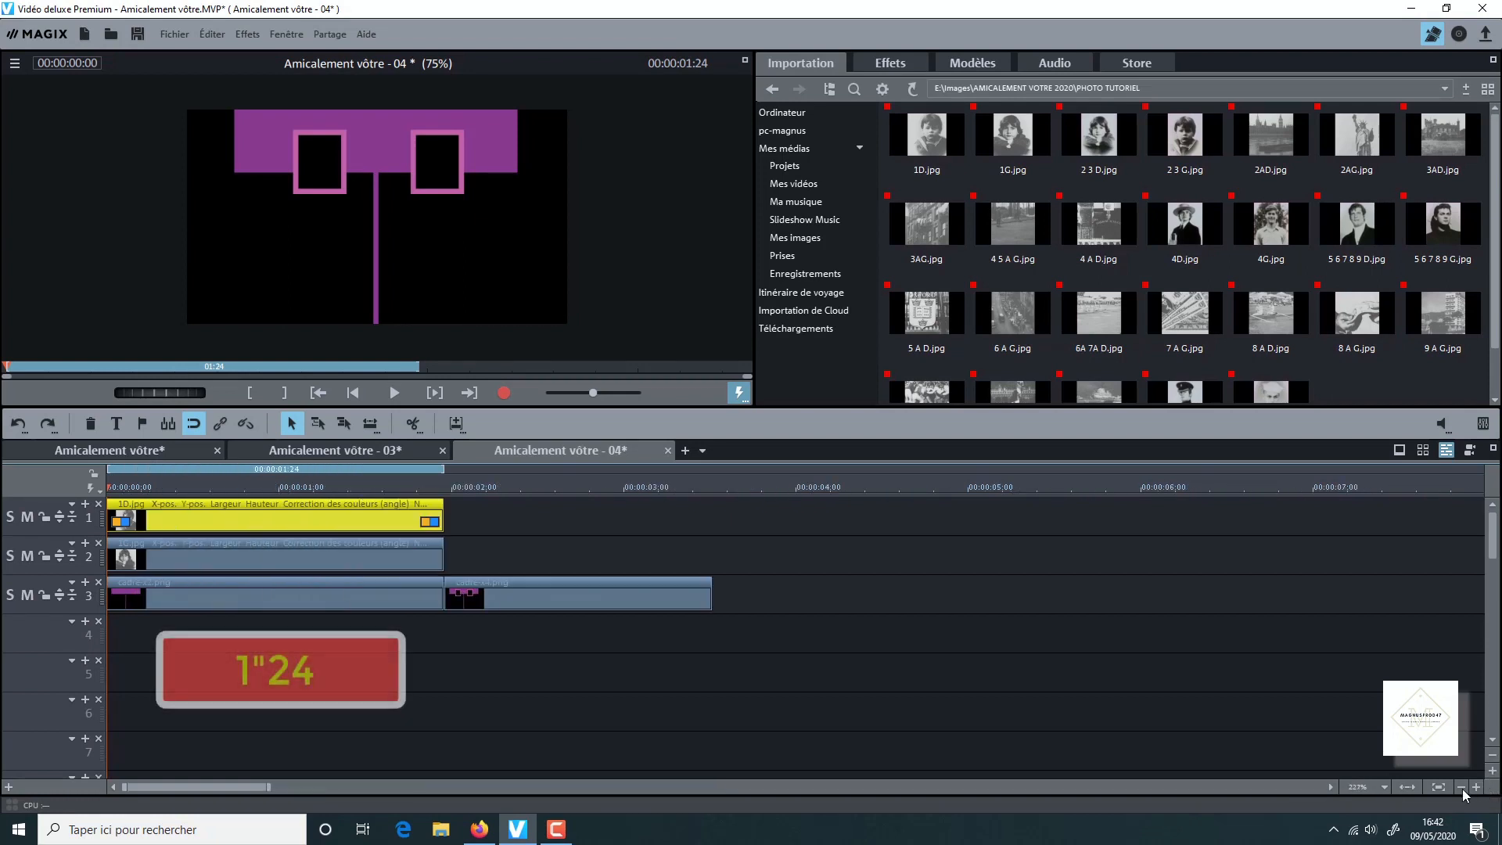
drag(448, 489, 320, 548)
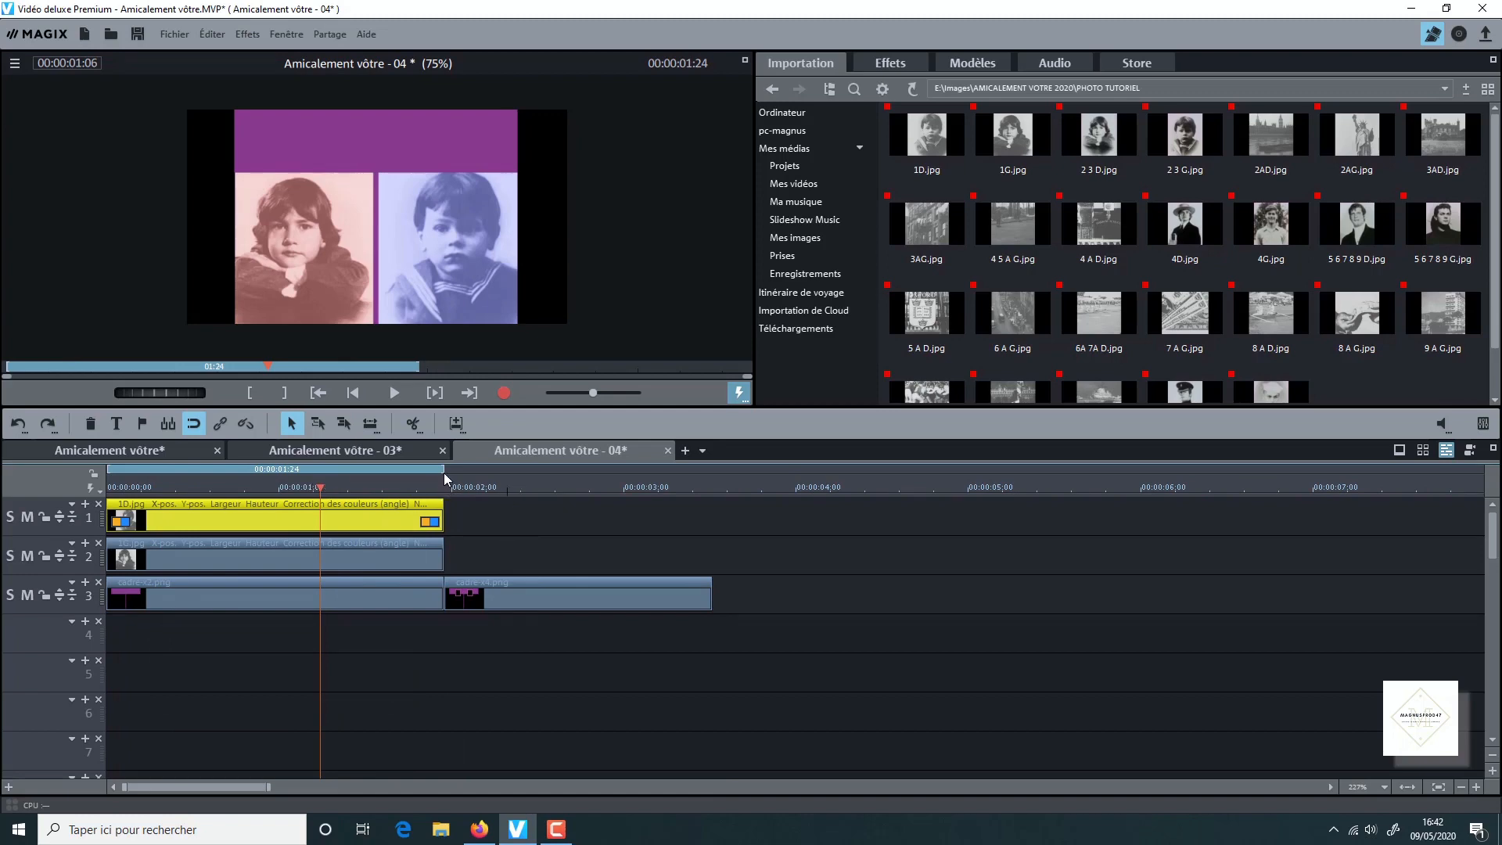
drag(320, 489, 445, 490)
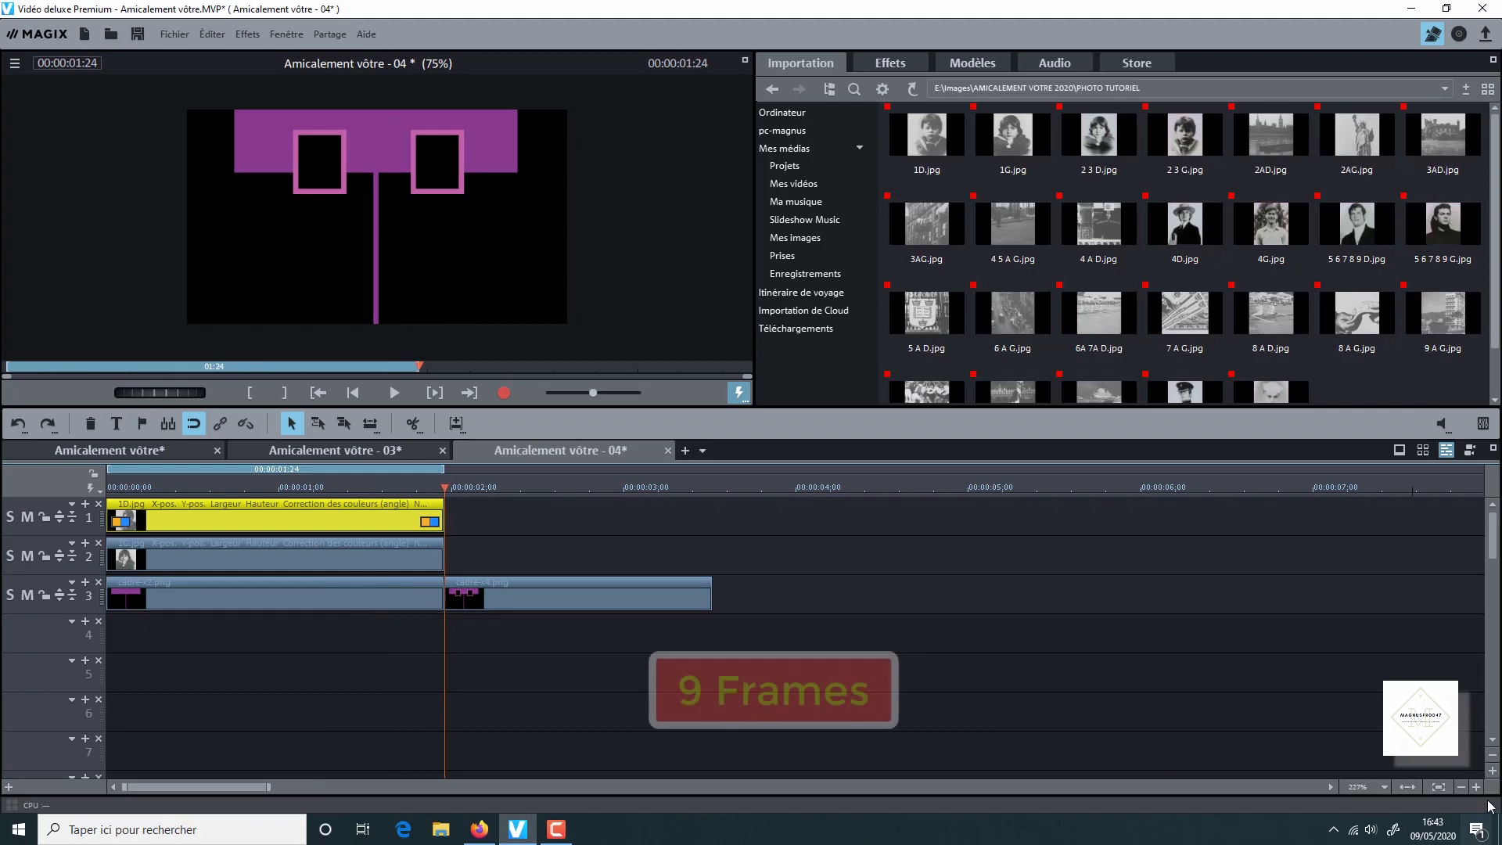
Copy the cadre-x4.png clip and paste it eight times in a row on track 3, starting from its end
click(1460, 787)
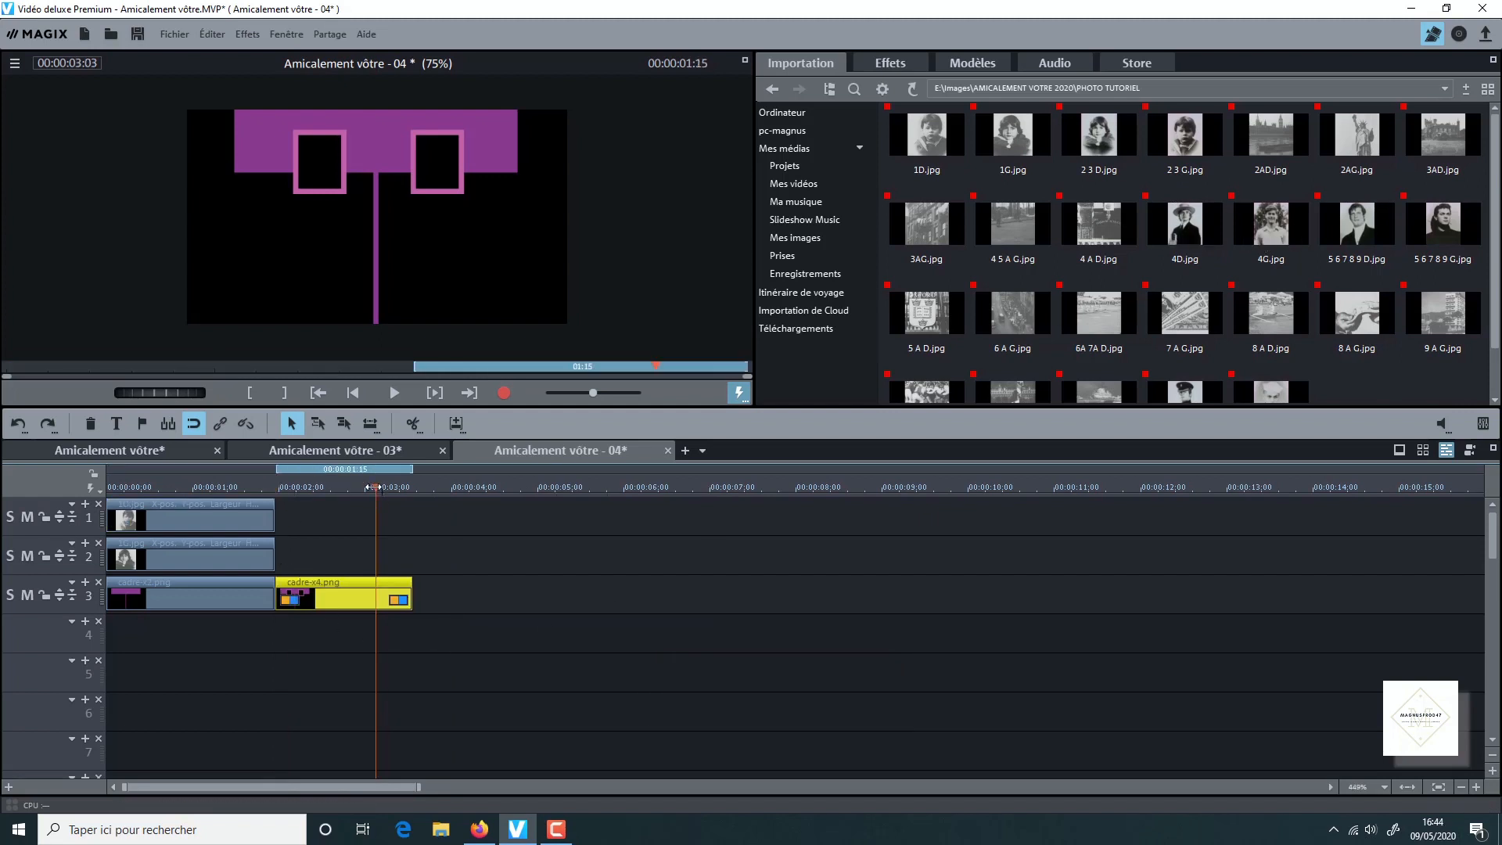
drag(374, 487, 413, 502)
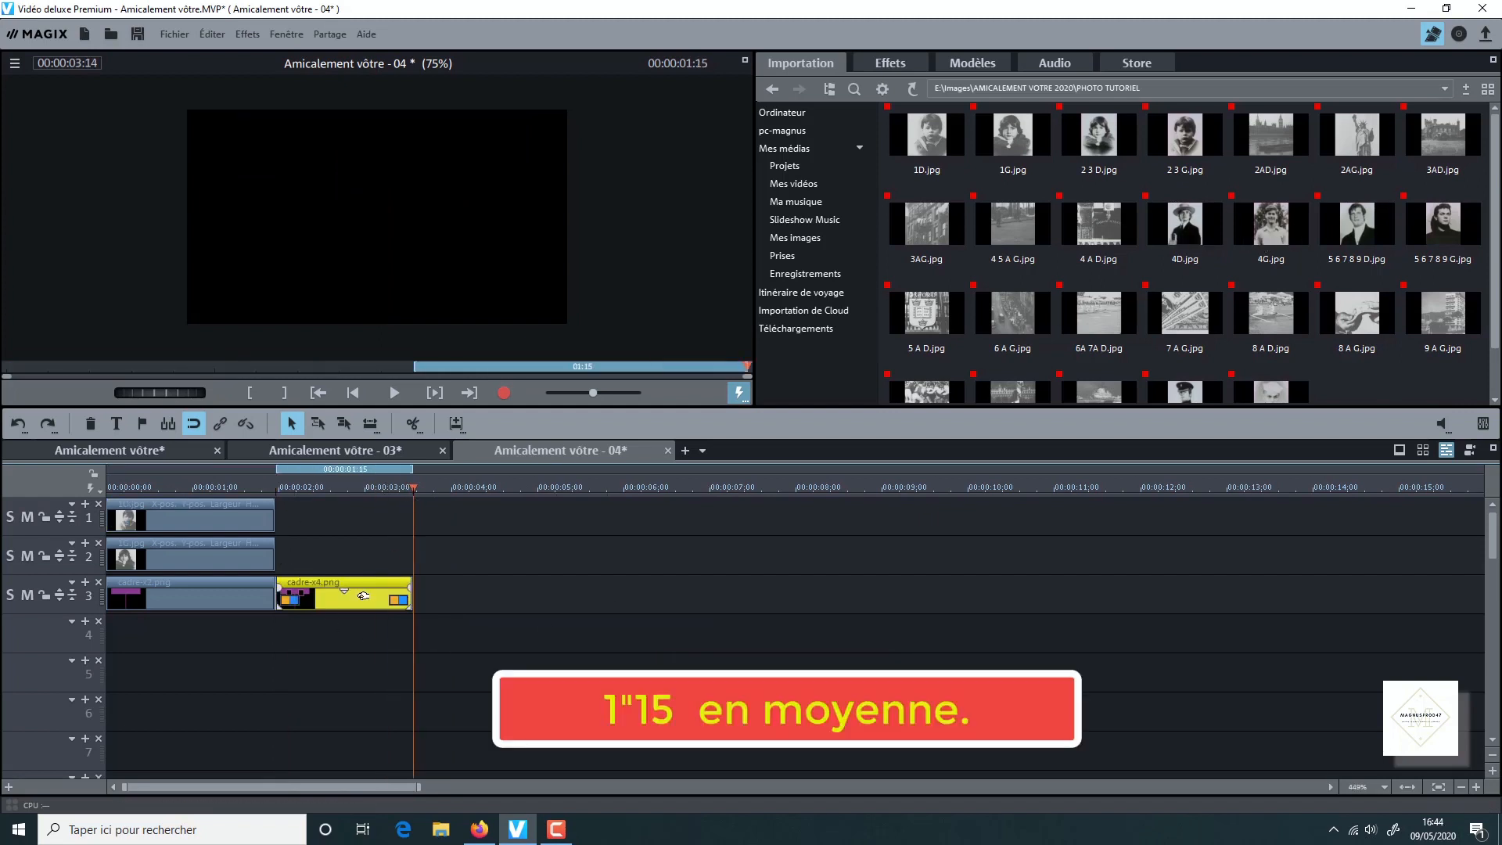
key(ctrl+c)
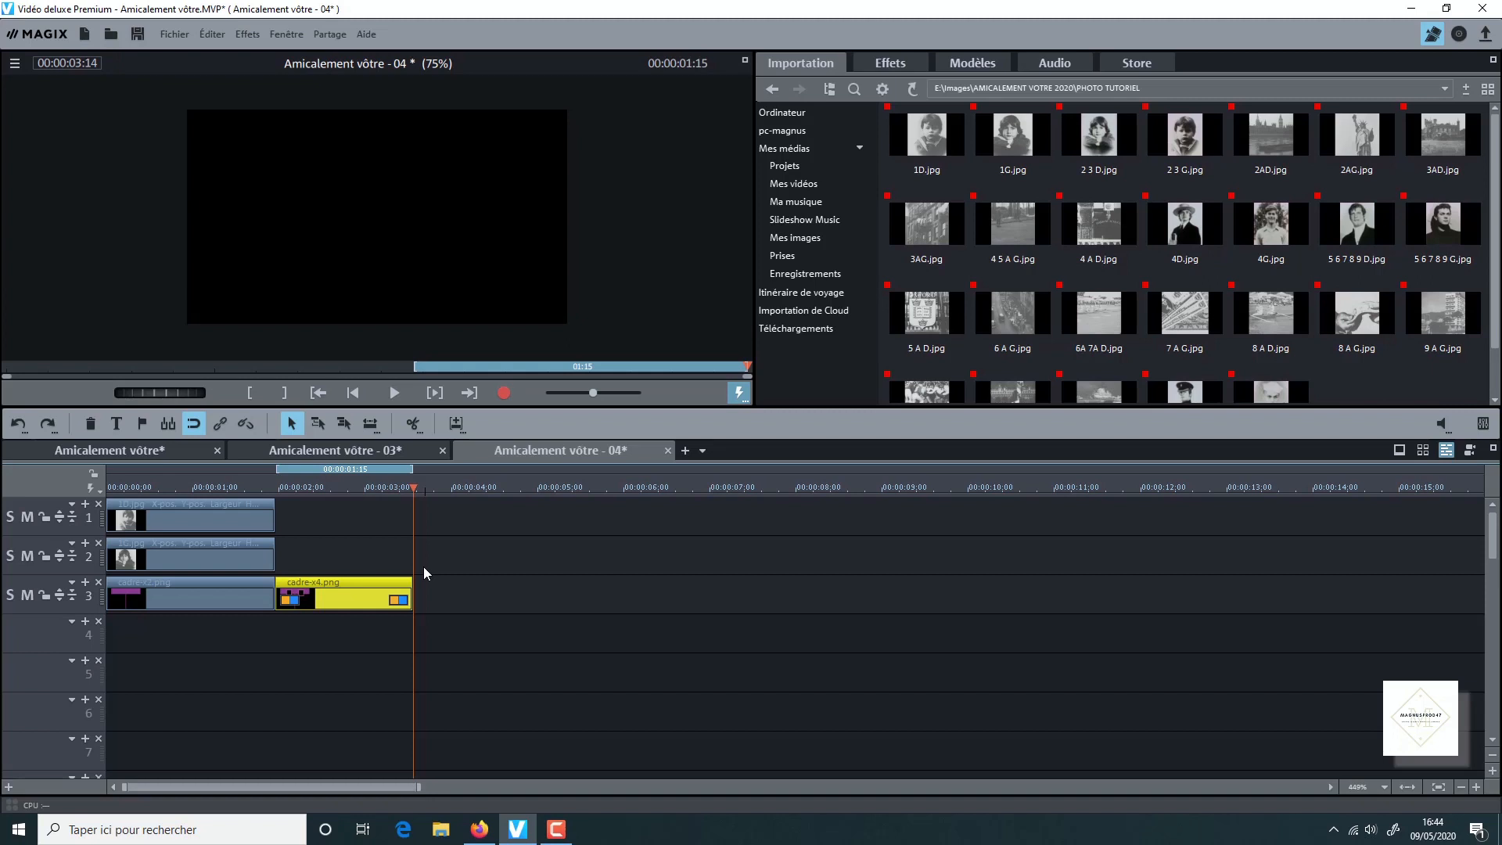
key(ctrl+v)
key(ctrl+v)
key(ctrl+v)
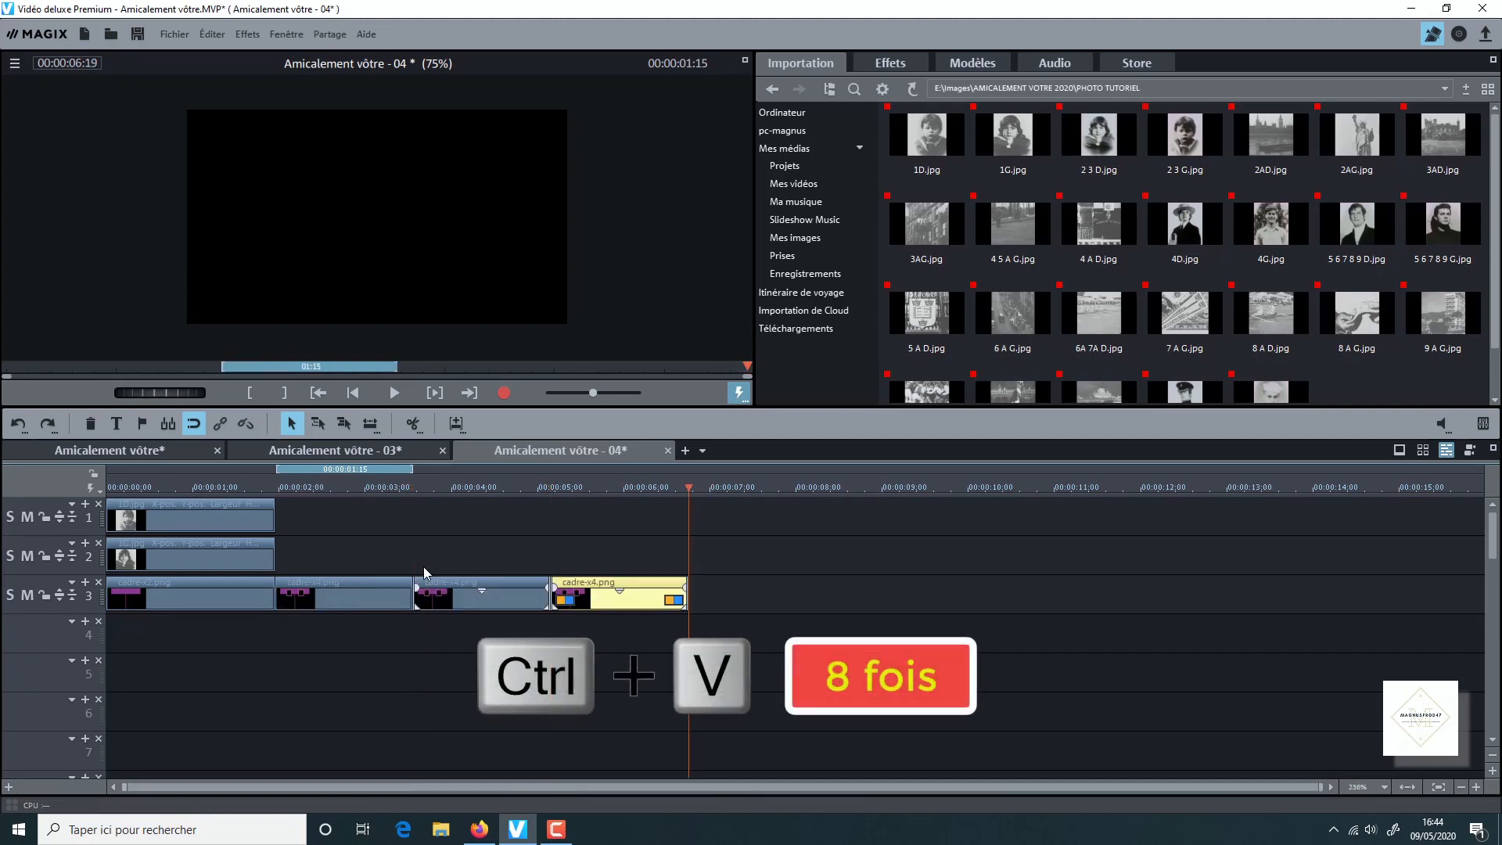
key(ctrl+v)
key(ctrl+v)
key(ctrl+v)
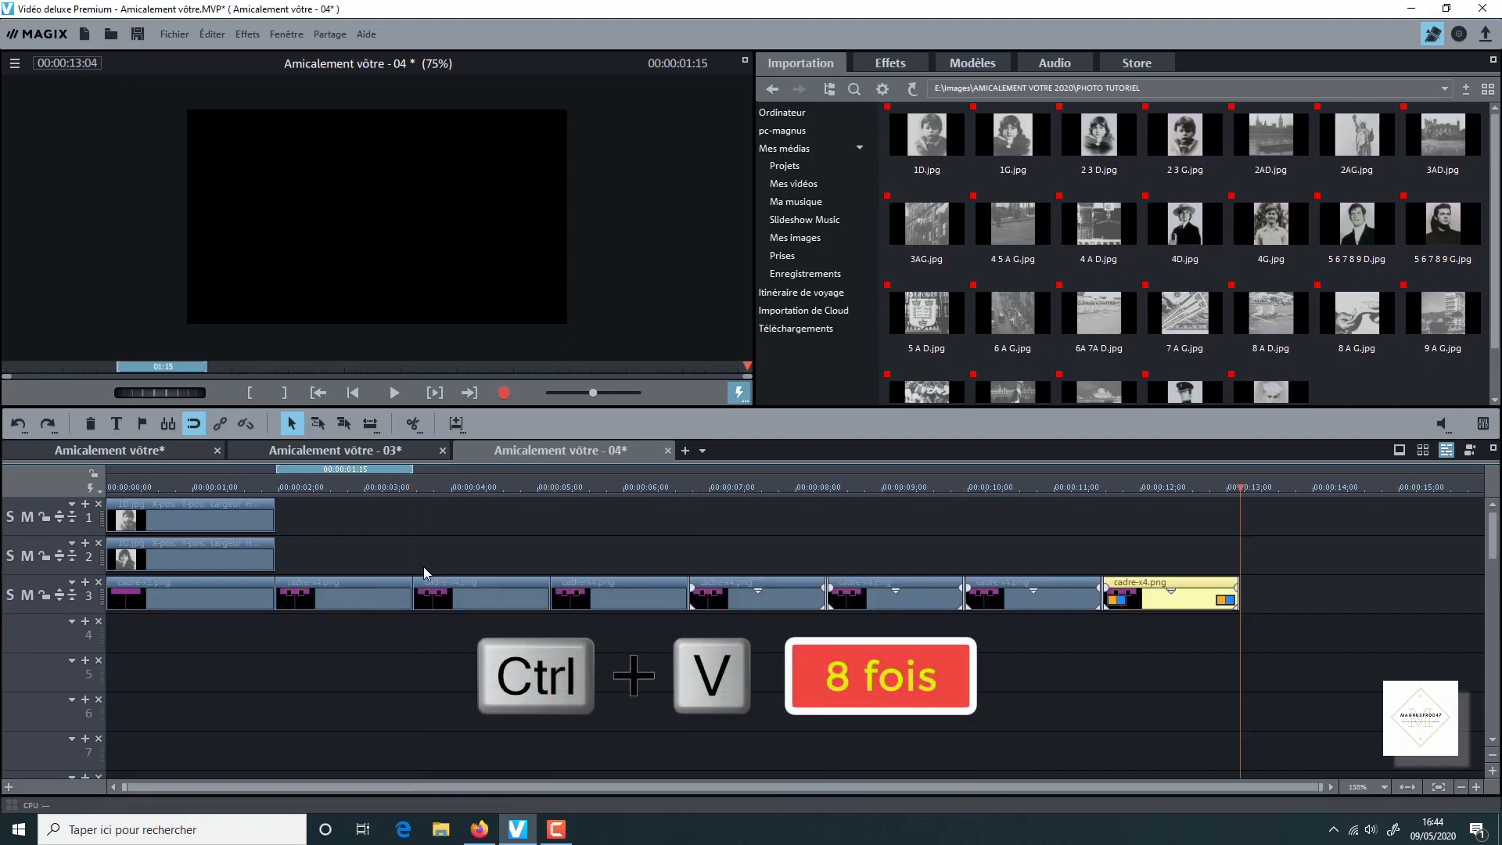
key(ctrl+v)
key(ctrl+v)
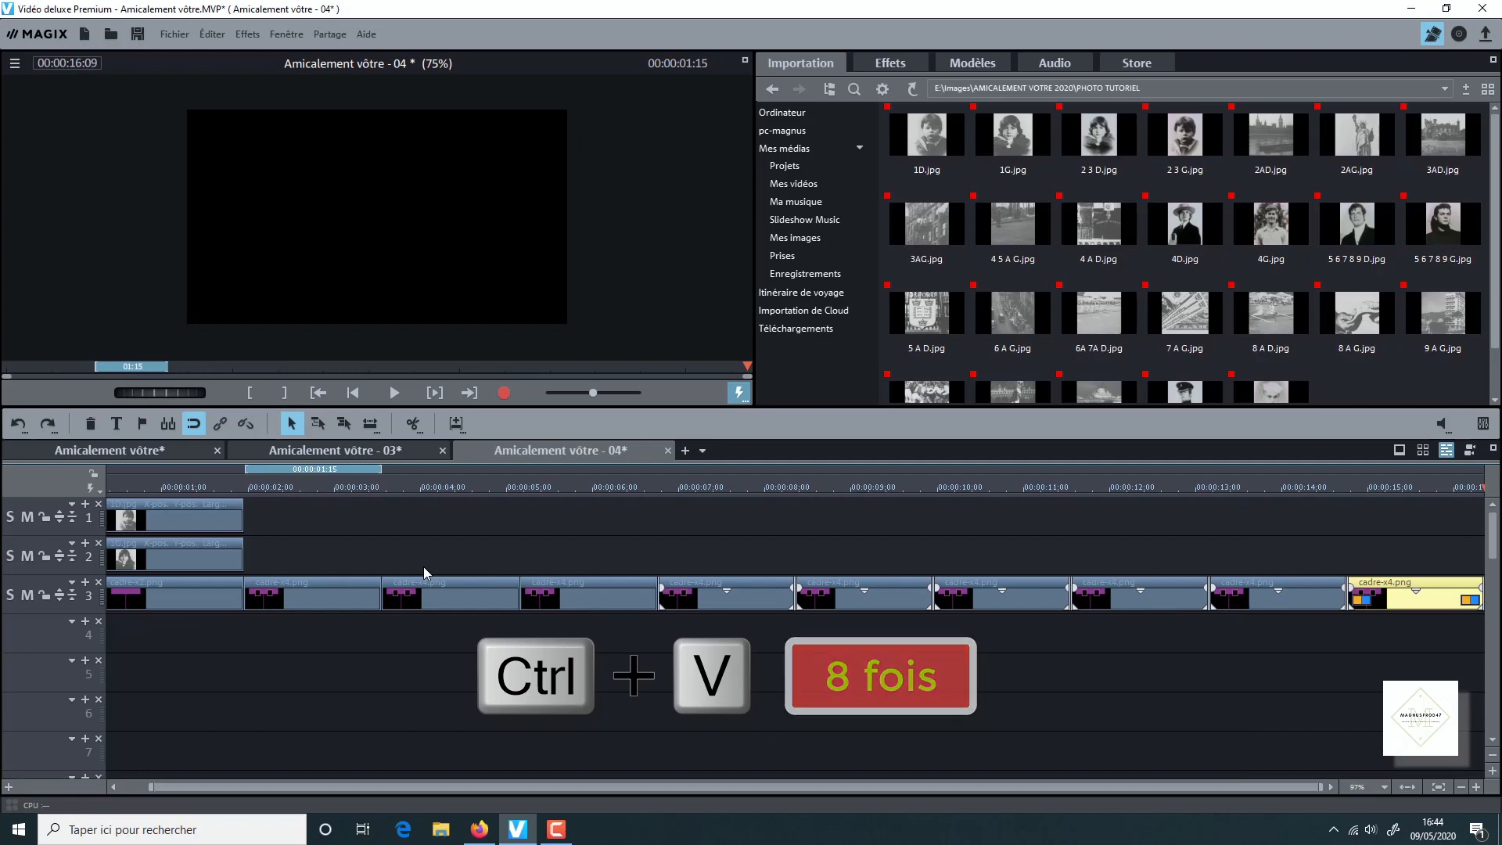
Extend the end of the playback range to 00:00:16:24 and move the playhead there
click(1461, 787)
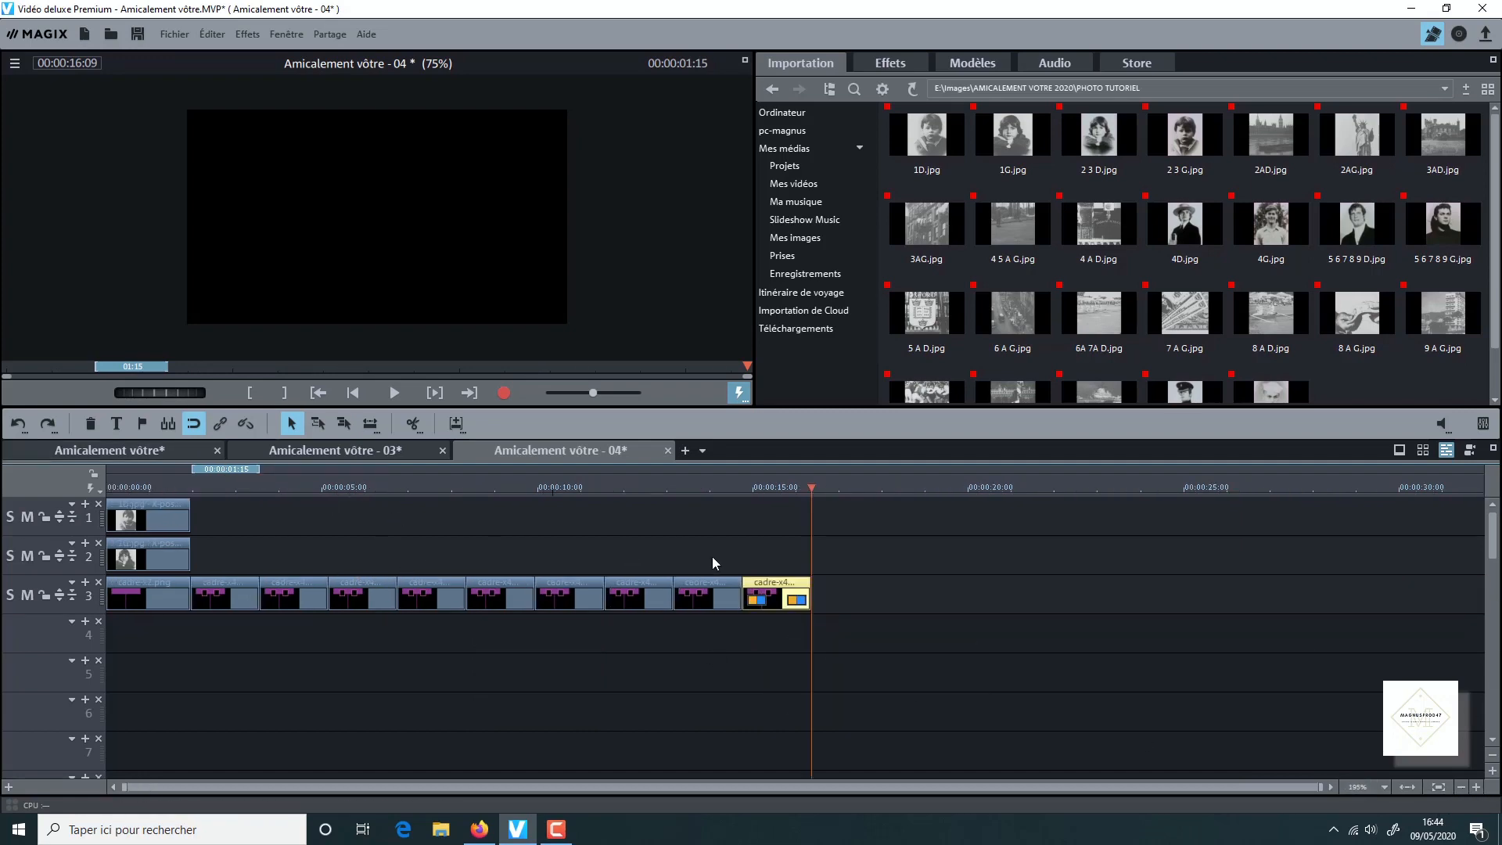
drag(258, 468, 841, 459)
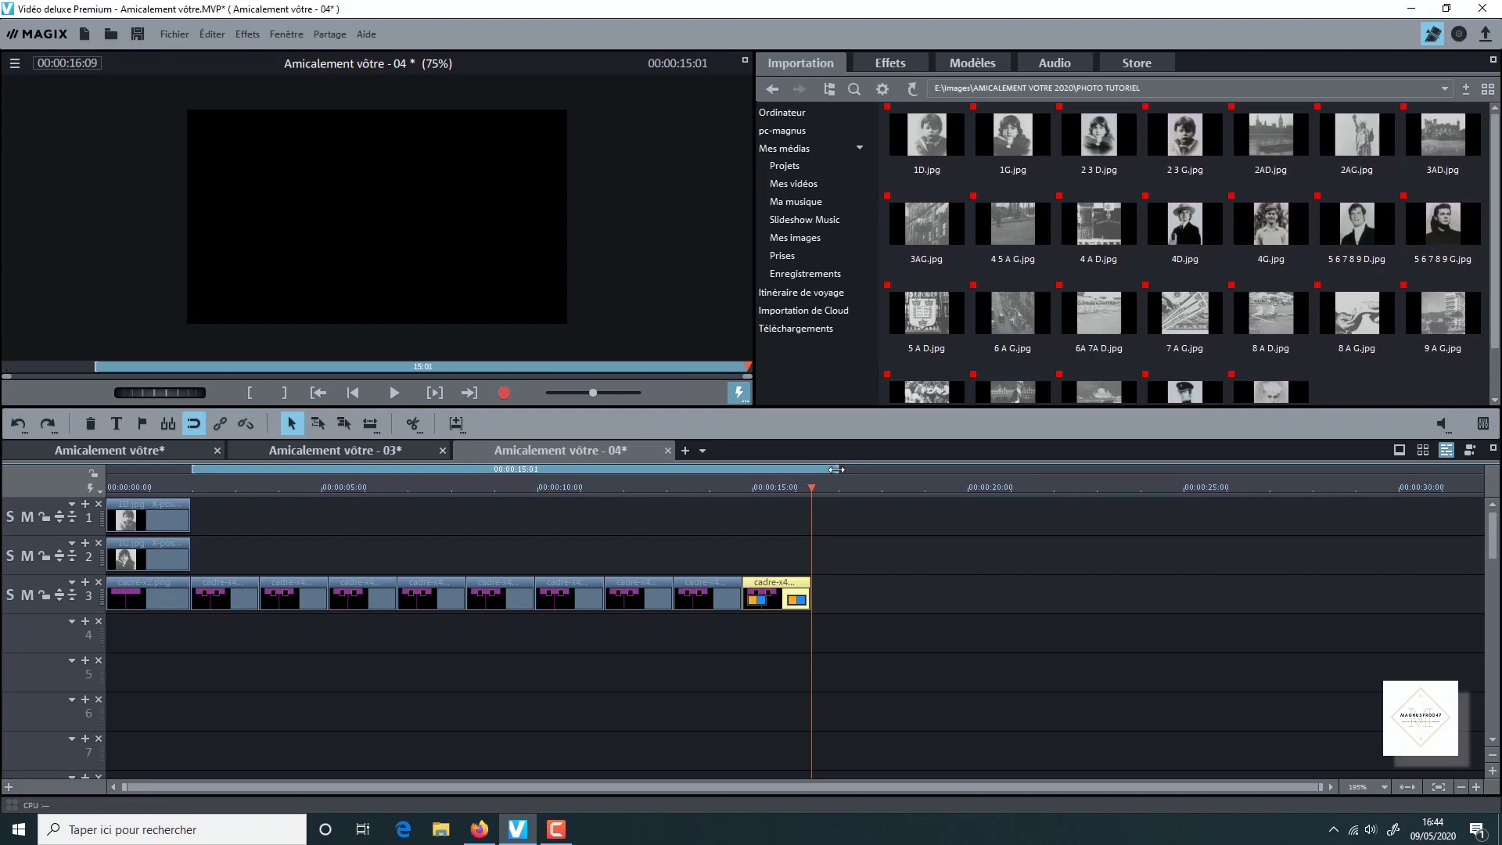
drag(815, 486, 837, 487)
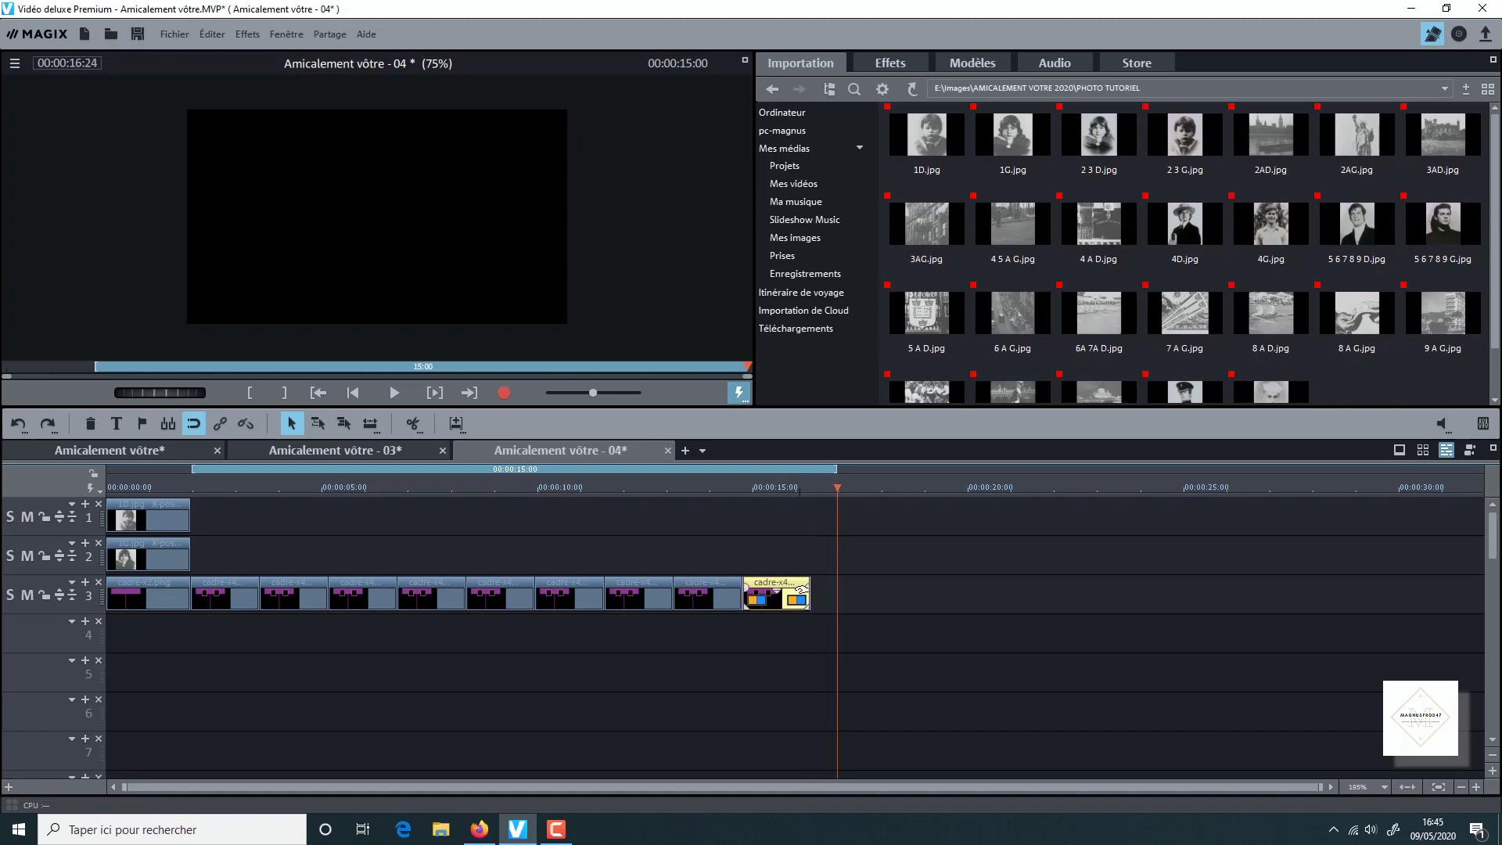
Lengthen and shift the last four cadre-x4.png clips on track 3 so the row fills up to 00:00:16:24 without gaps
drag(784, 580, 615, 594)
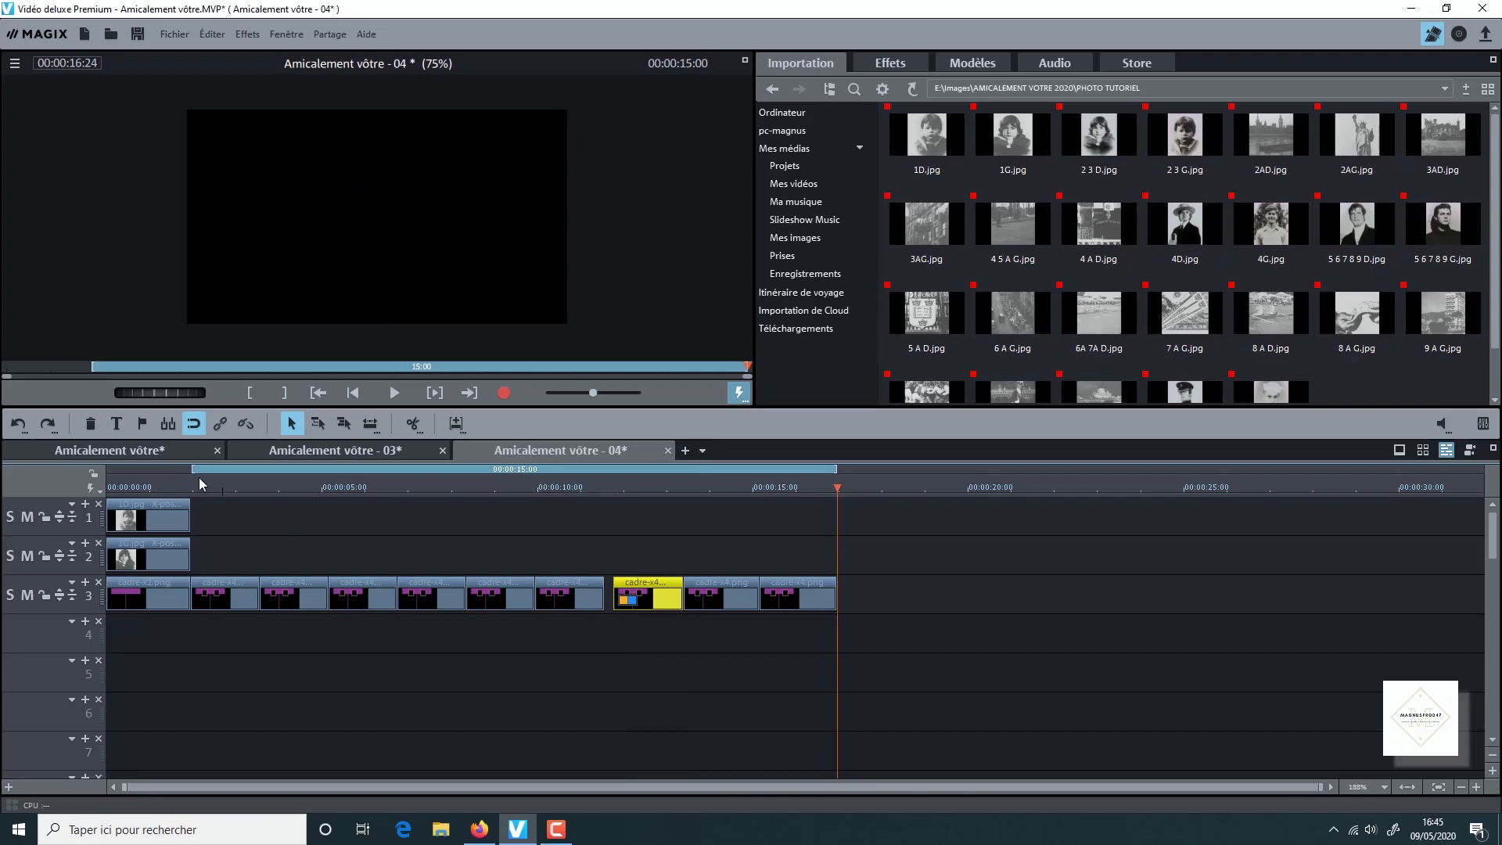
key(Home)
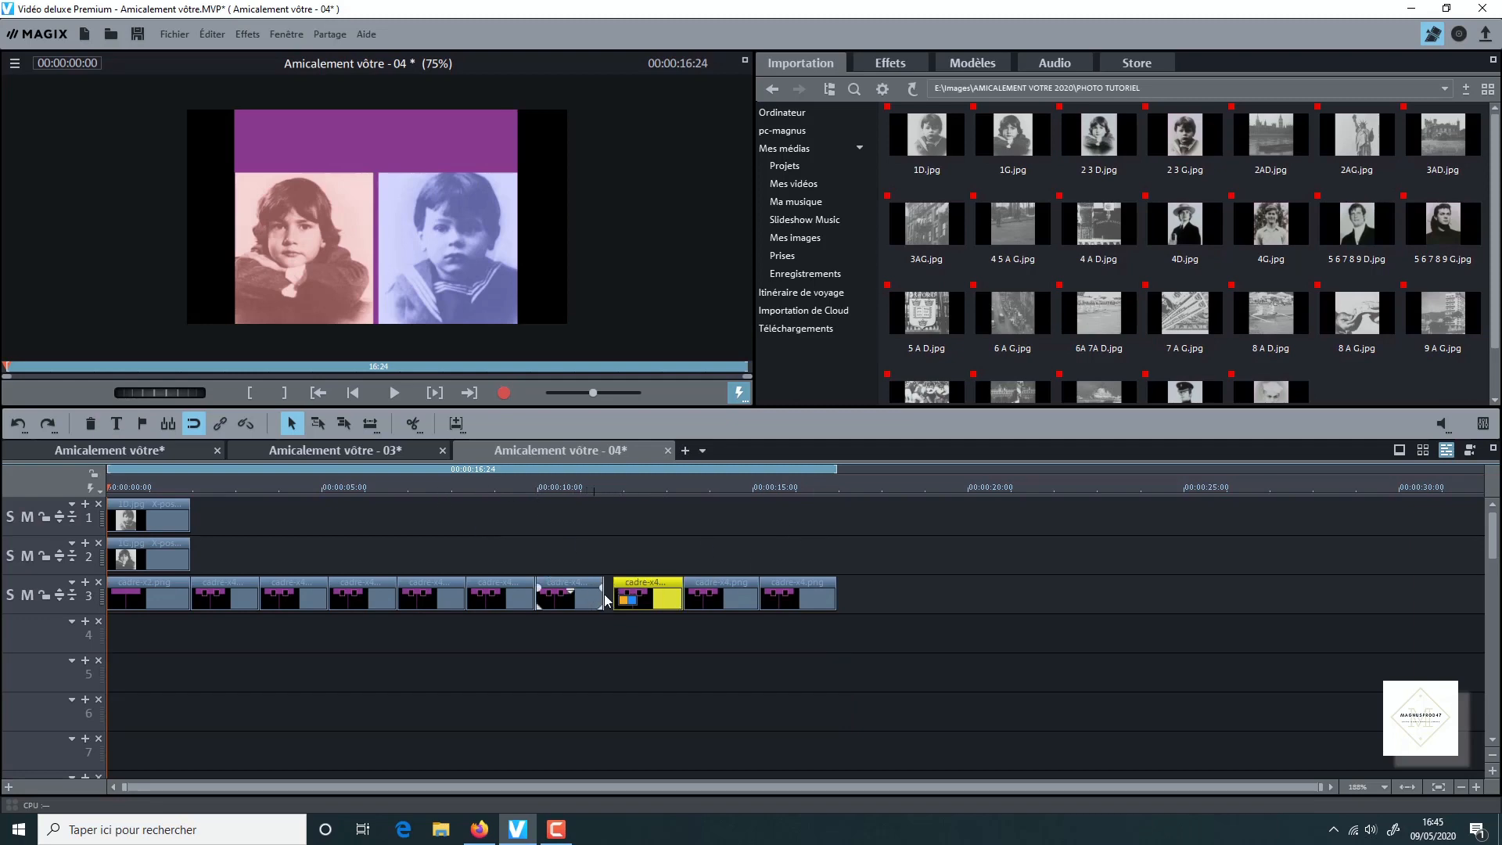
drag(582, 585, 542, 595)
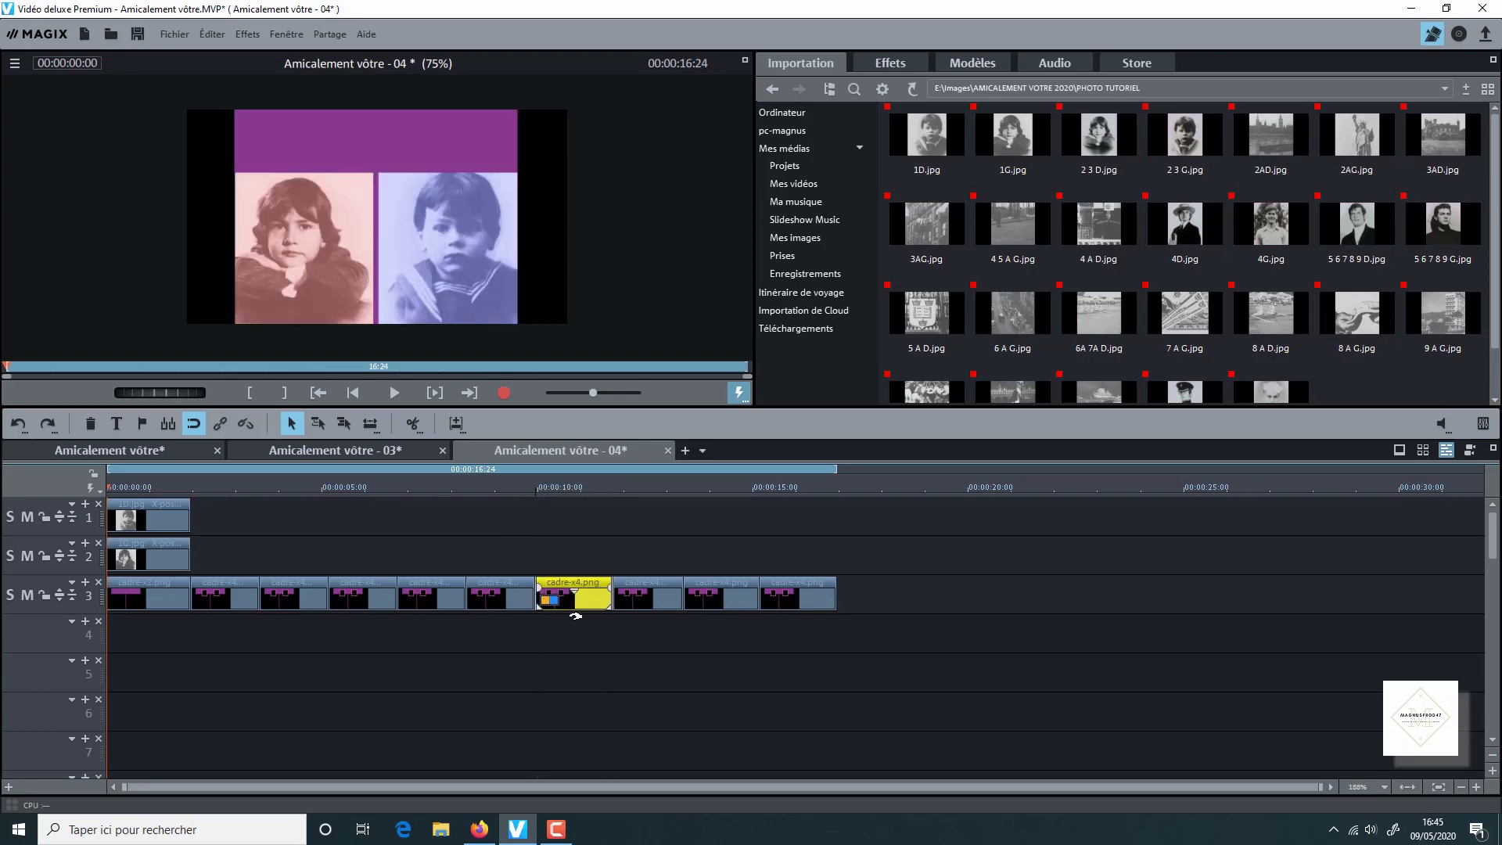
click(813, 695)
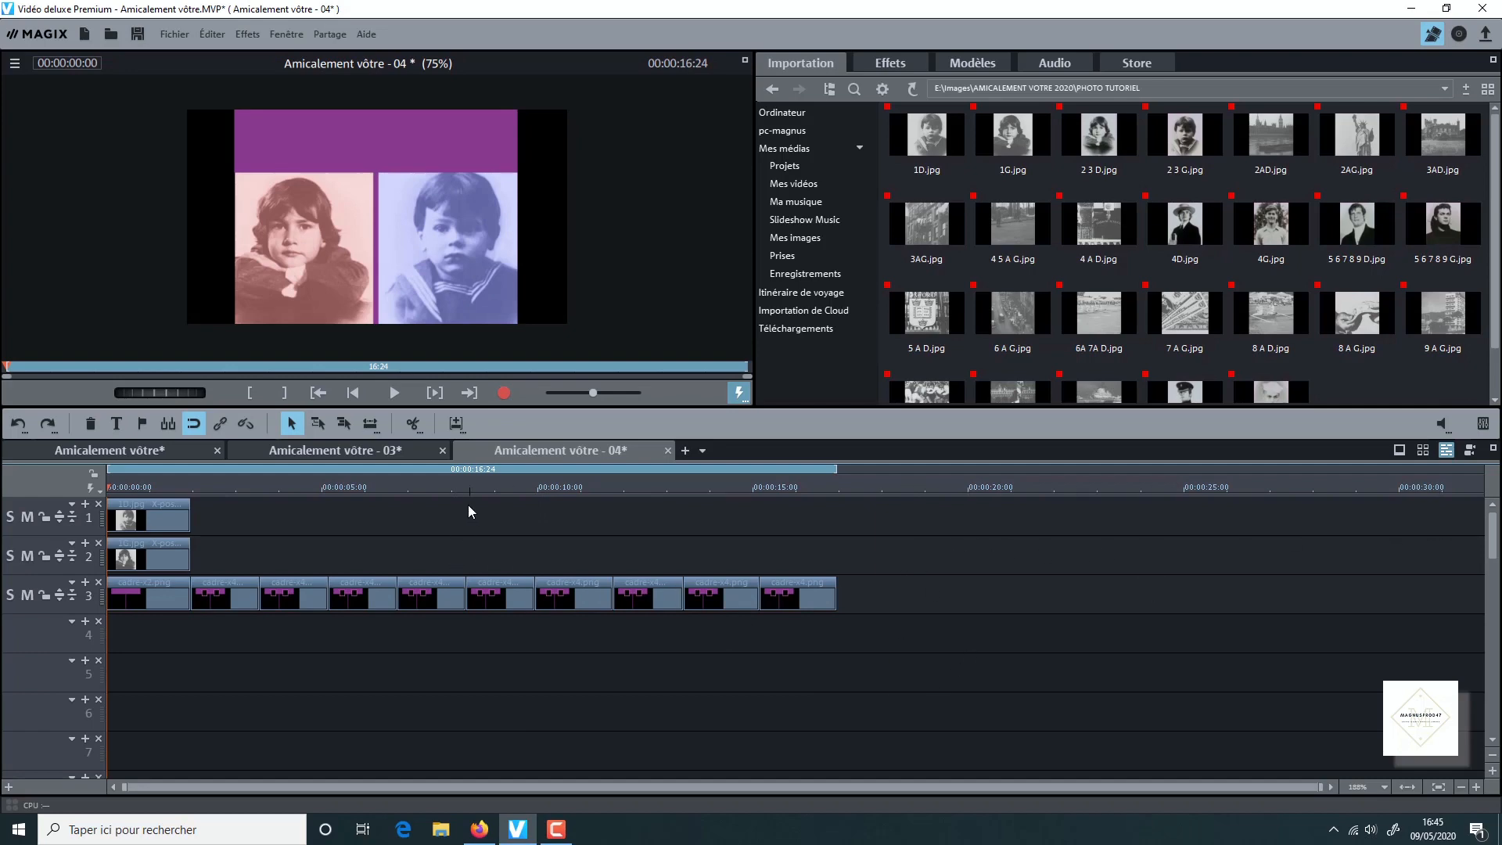
Add 2AG.jpg and 3AD.jpg to track 2 and 2AD.jpg to track 1, trimming each to the length of its matching cadre-x4.png clip
drag(1358, 141, 205, 557)
drag(490, 563, 259, 563)
drag(1271, 140, 205, 517)
drag(490, 528, 259, 526)
drag(1443, 141, 274, 557)
drag(561, 559, 329, 545)
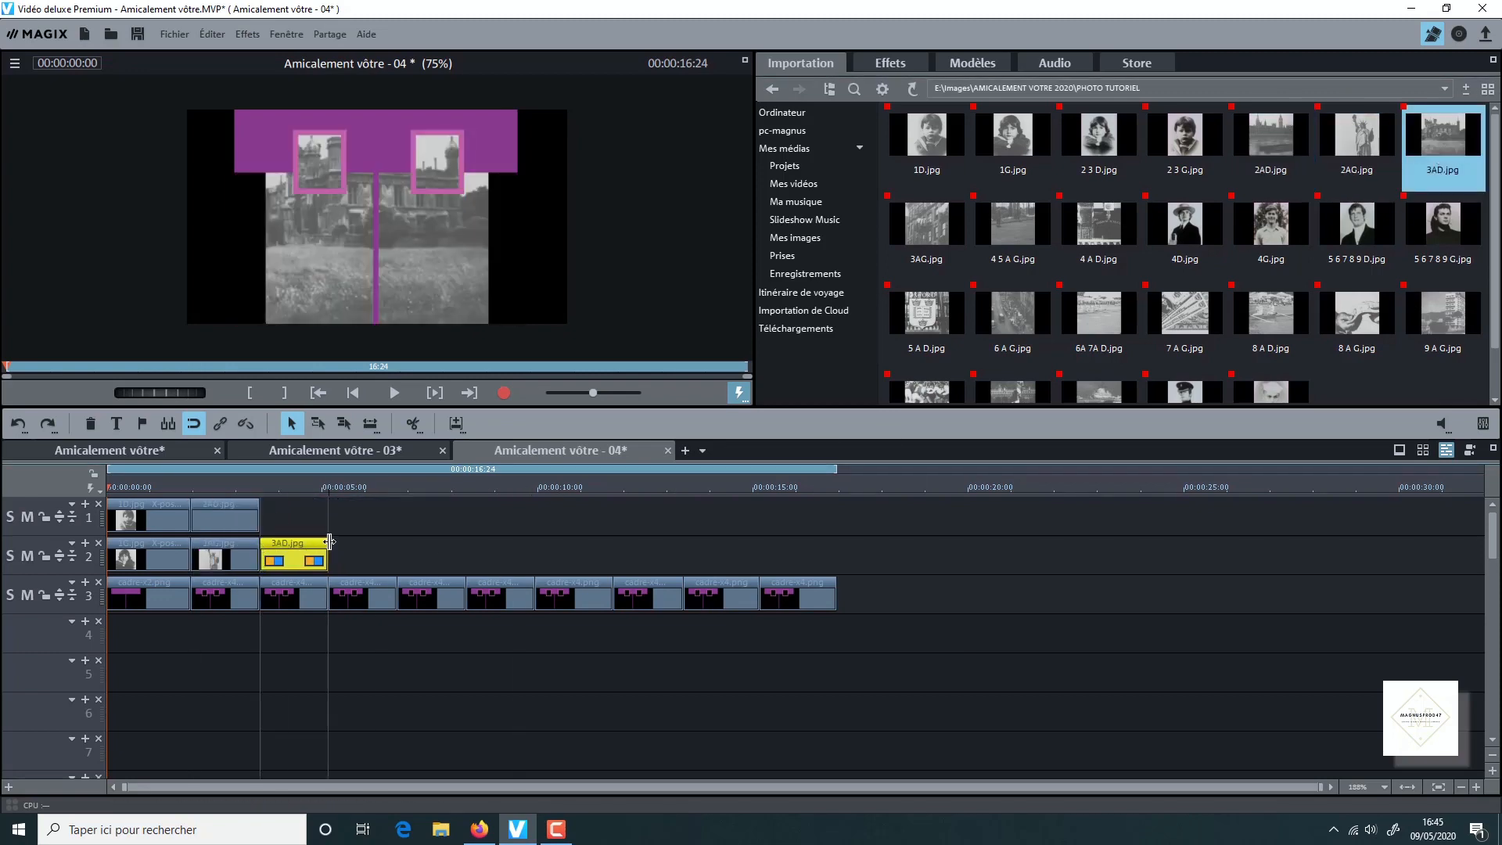
Add 3AG.jpg to track 1 over the second cadre-x4.png clip, followed by 4 5 A G.jpg trimmed to span the third and fourth
drag(926, 227, 274, 518)
drag(559, 523, 328, 523)
drag(1018, 221, 343, 518)
drag(627, 523, 465, 522)
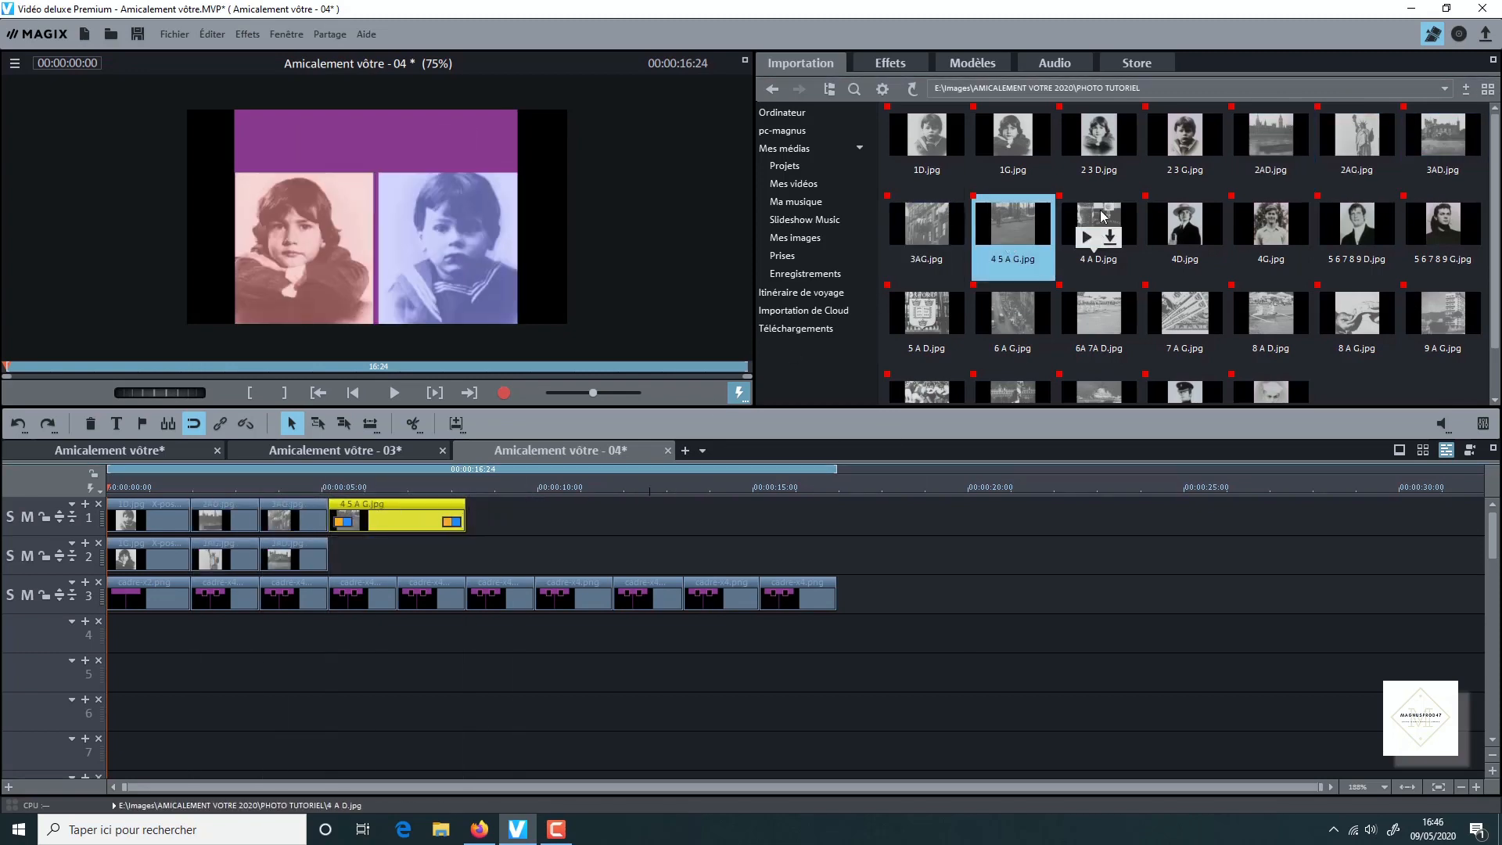
Add 4 A D.jpg, 5 A D.jpg and 6 A G.jpg in sequence to track 2, trimming the overlong clips toward their matching cadre-x4.png frames
drag(1098, 227, 342, 557)
drag(628, 555, 398, 553)
drag(927, 313, 401, 557)
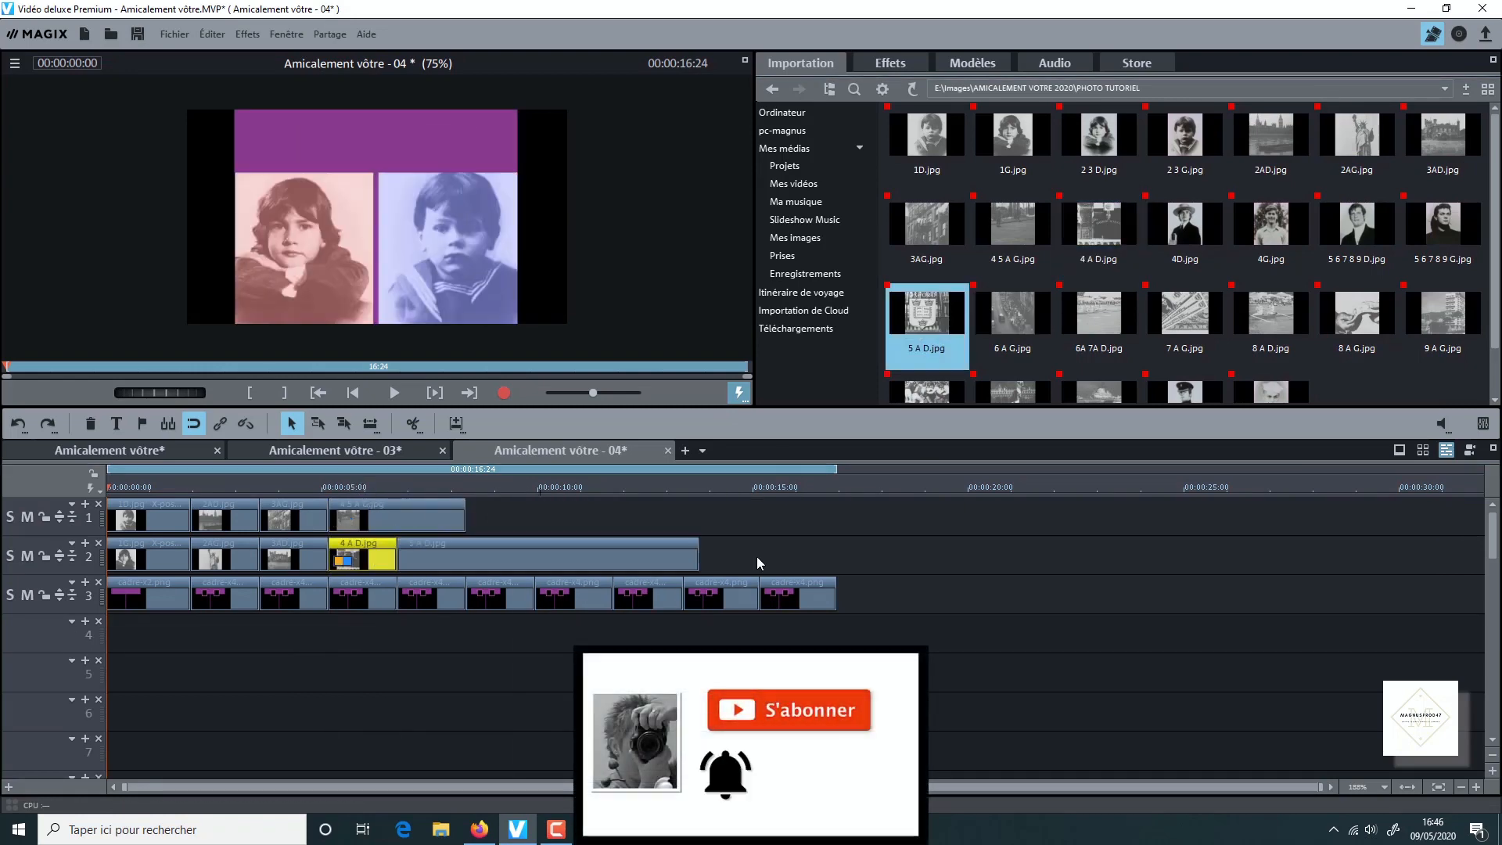
drag(699, 555, 465, 555)
drag(1018, 309, 473, 557)
drag(767, 556, 613, 556)
Add 6A 7A D.jpg to track 1 from the fifth cadre-x4.png clip and 7 A G.jpg to track 2 under the sixth, shortening both
drag(1099, 313, 475, 519)
drag(767, 522, 534, 522)
drag(1184, 315, 545, 520)
drag(837, 523, 534, 556)
scroll(1274, 307, down, 1)
drag(587, 520, 587, 557)
Add 8 A D.jpg and 9 A G.jpg to track 1 and 8 A G.jpg to track 2, adjusting the clip lengths to the cadre-x4.png frames
drag(1269, 224, 548, 520)
drag(837, 523, 613, 523)
drag(1357, 225, 622, 557)
drag(915, 557, 683, 557)
drag(1439, 225, 623, 518)
drag(912, 521, 733, 518)
drag(606, 517, 676, 516)
drag(533, 520, 606, 520)
Add 9 D.jpg and 10 A D.jpg to track 2 and 10 A G.jpg to track 1, trimming them so both rows end at 00:00:16:24
drag(926, 321, 692, 557)
drag(983, 557, 759, 557)
drag(752, 520, 759, 520)
drag(1013, 321, 771, 557)
drag(1060, 559, 836, 564)
drag(1098, 320, 770, 519)
drag(1059, 523, 836, 522)
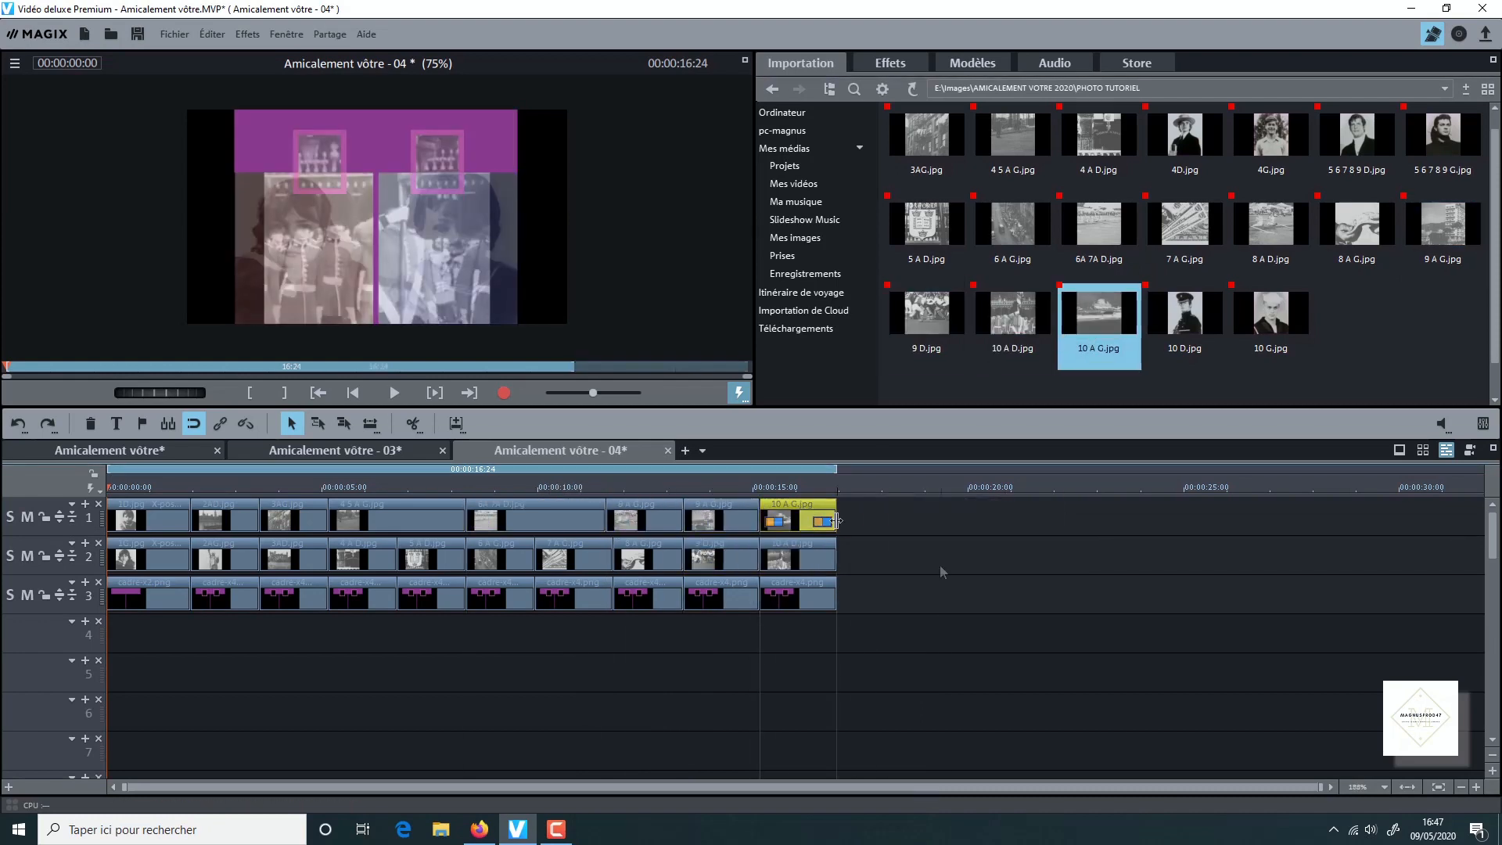
click(942, 572)
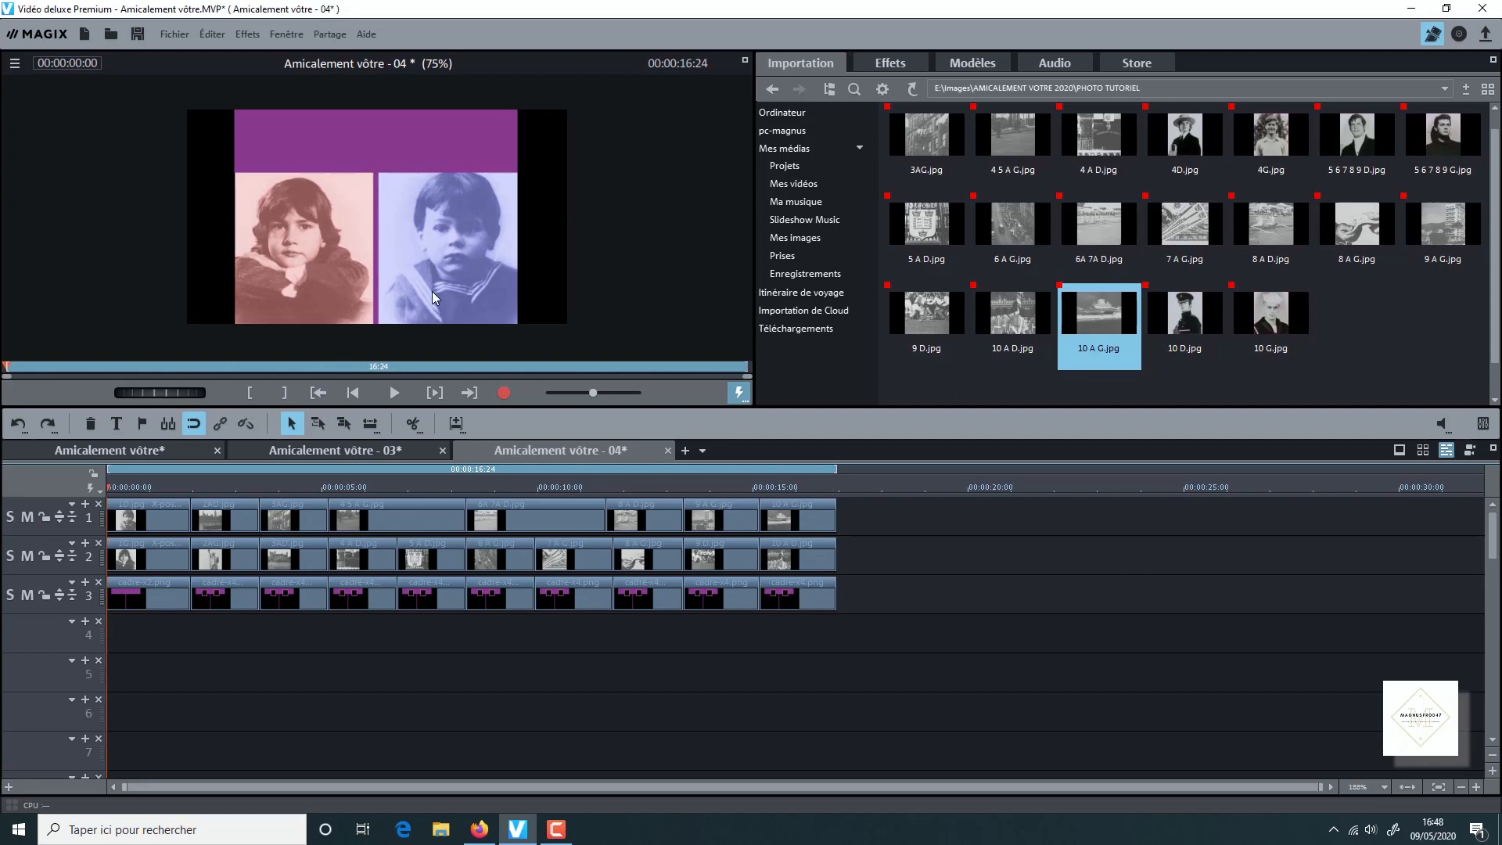
Key out black with the Chrominance effect on every photo after the opening pair on tracks 1 and 2
click(215, 489)
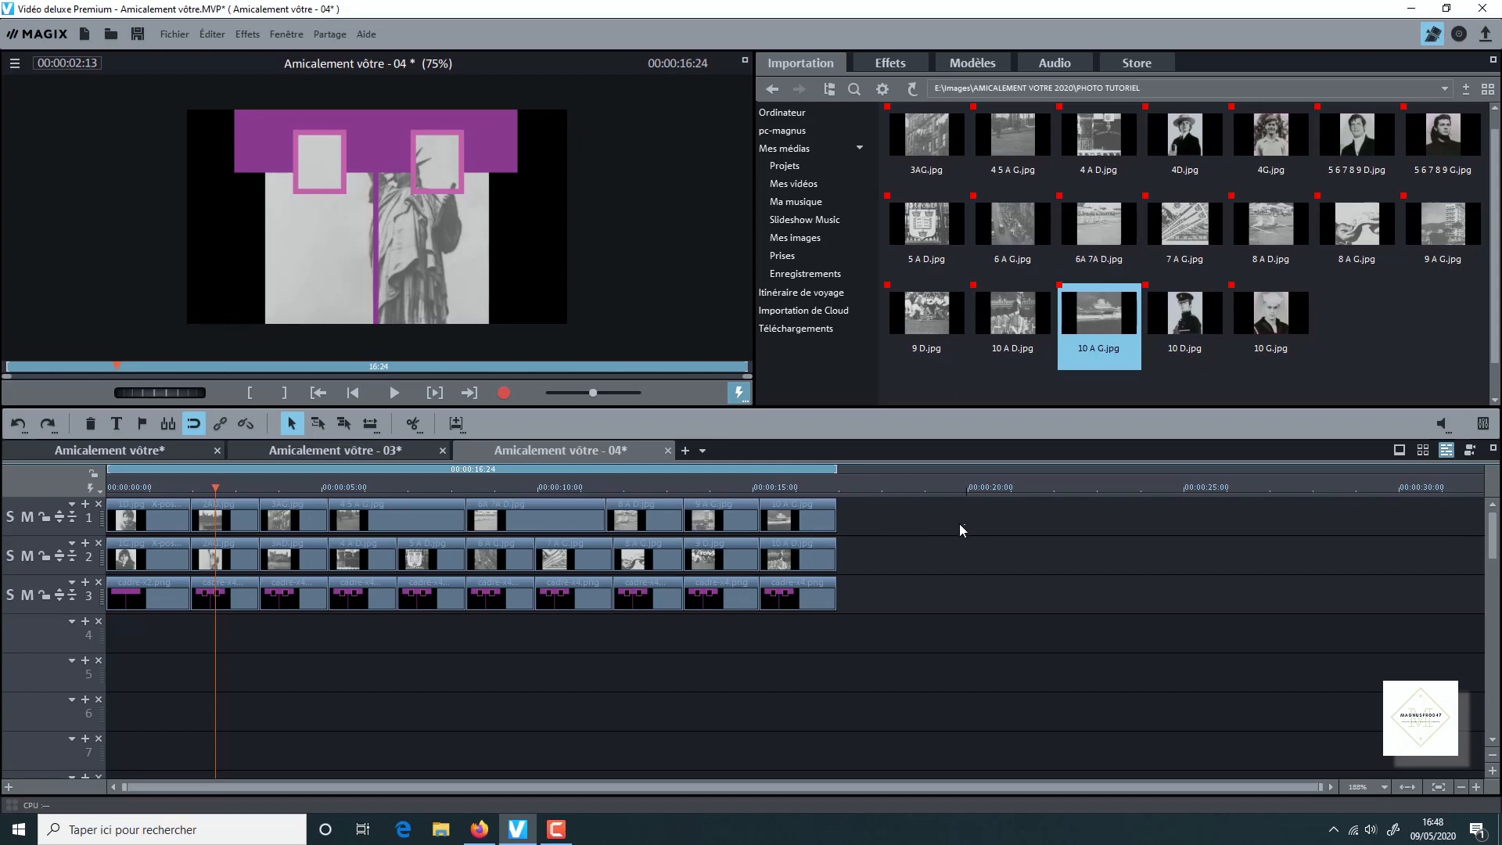
drag(966, 524, 196, 548)
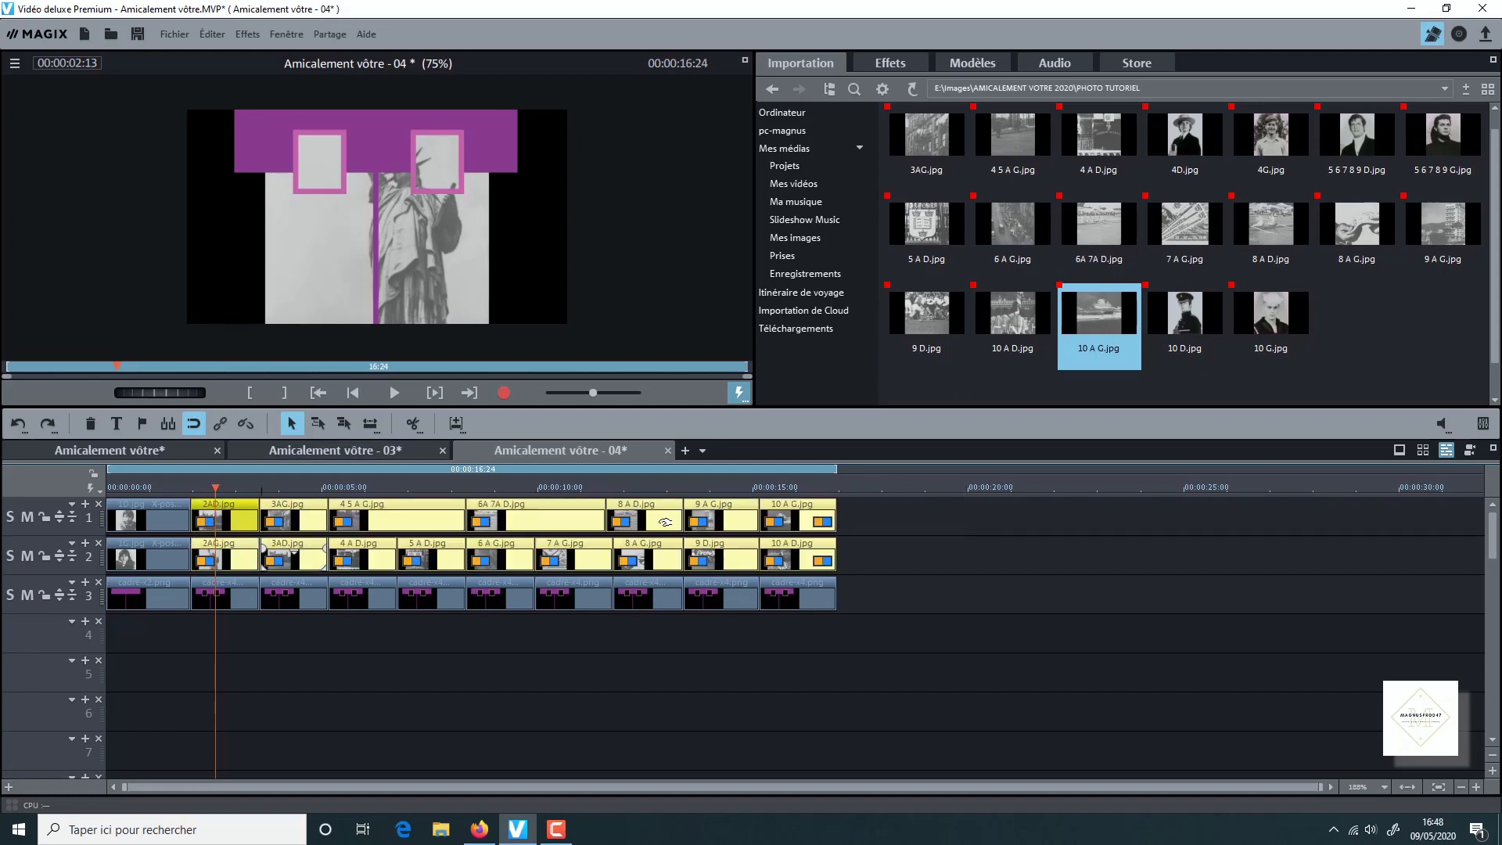
click(894, 63)
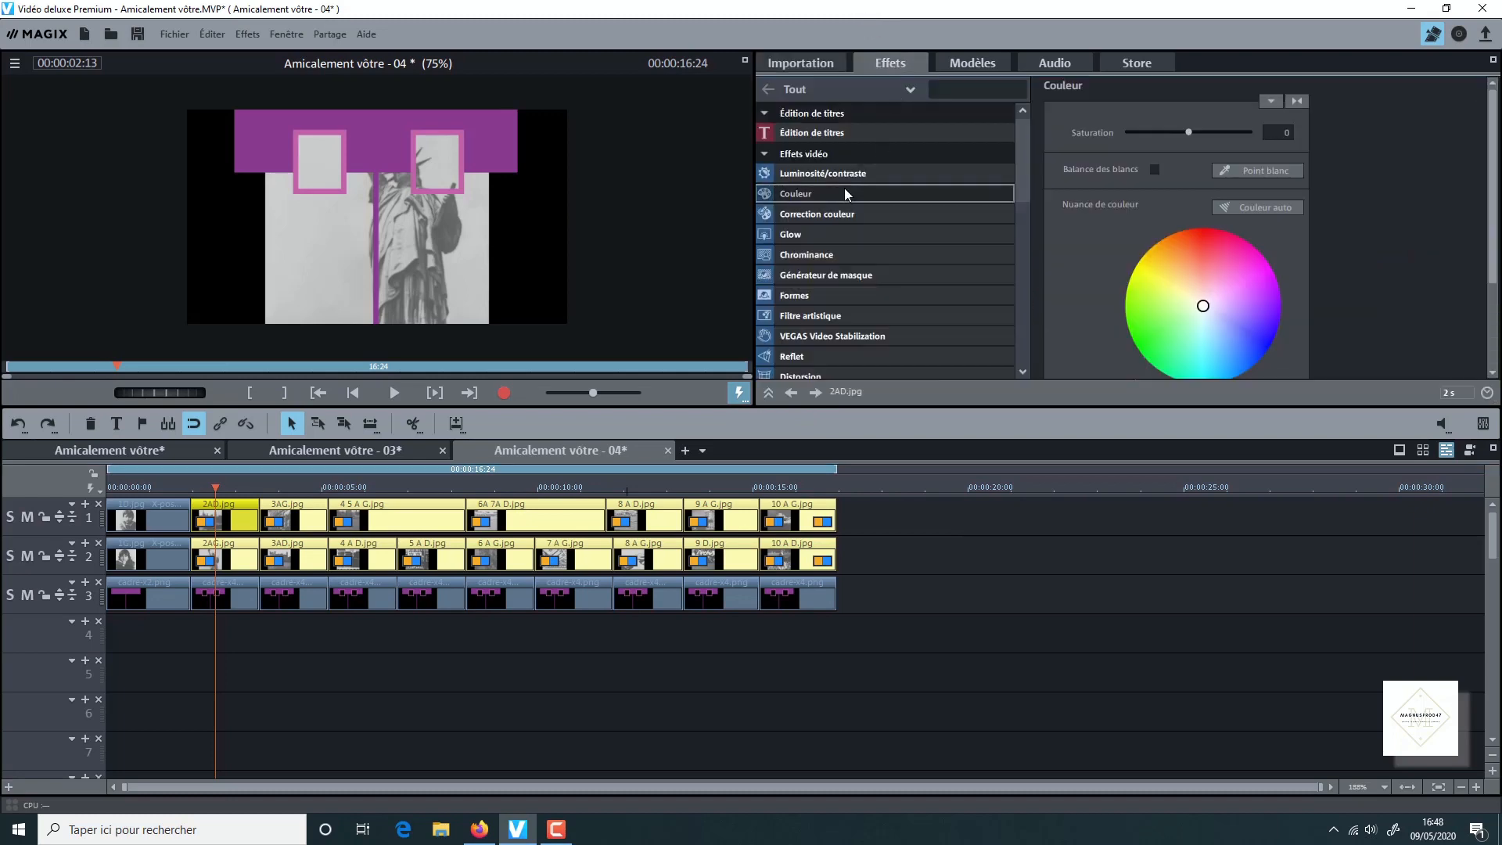
click(815, 155)
click(815, 155)
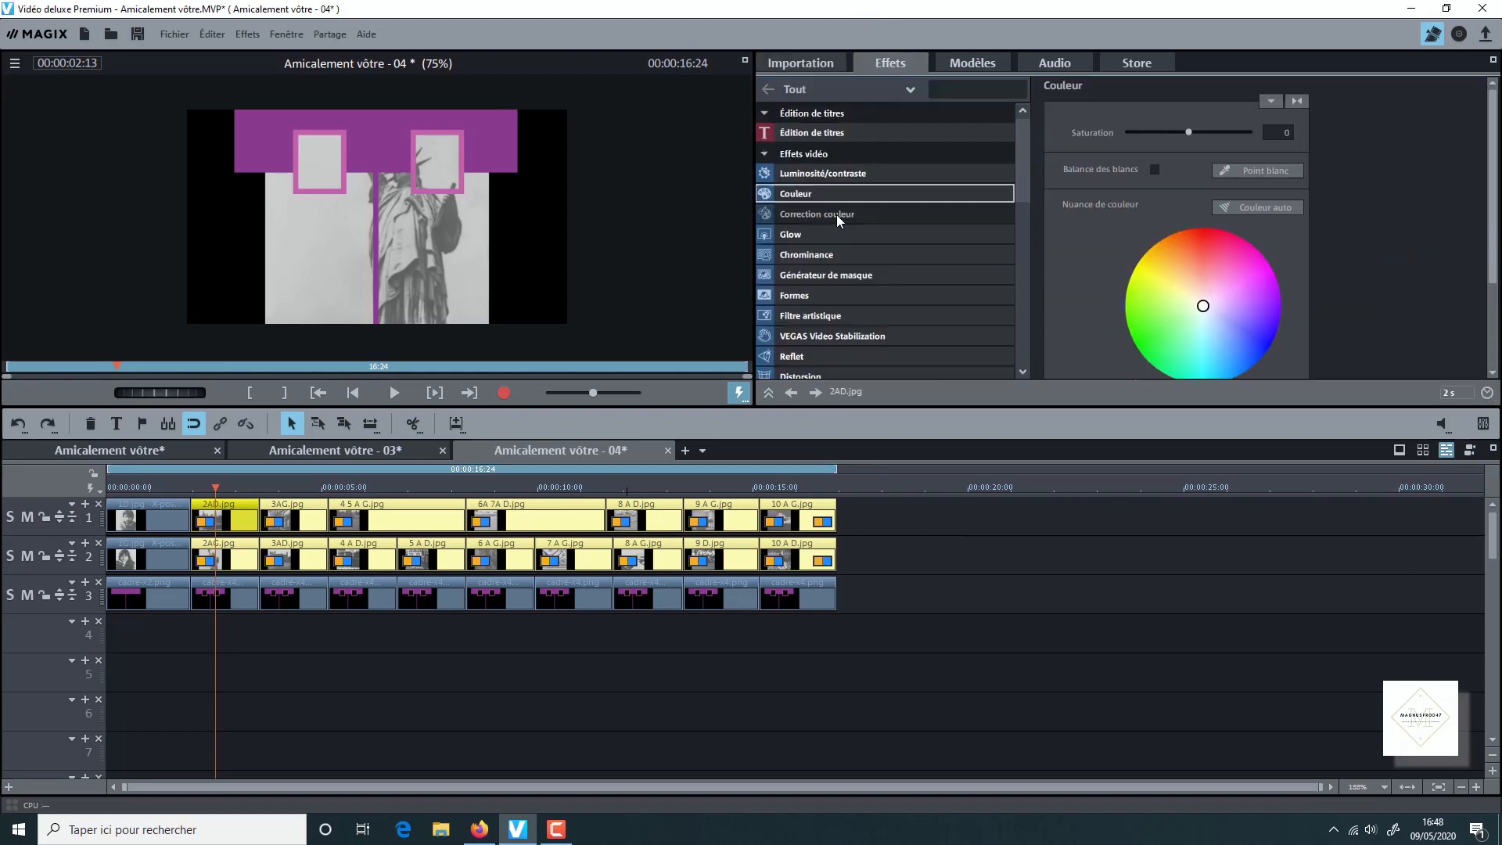
click(810, 252)
click(1200, 197)
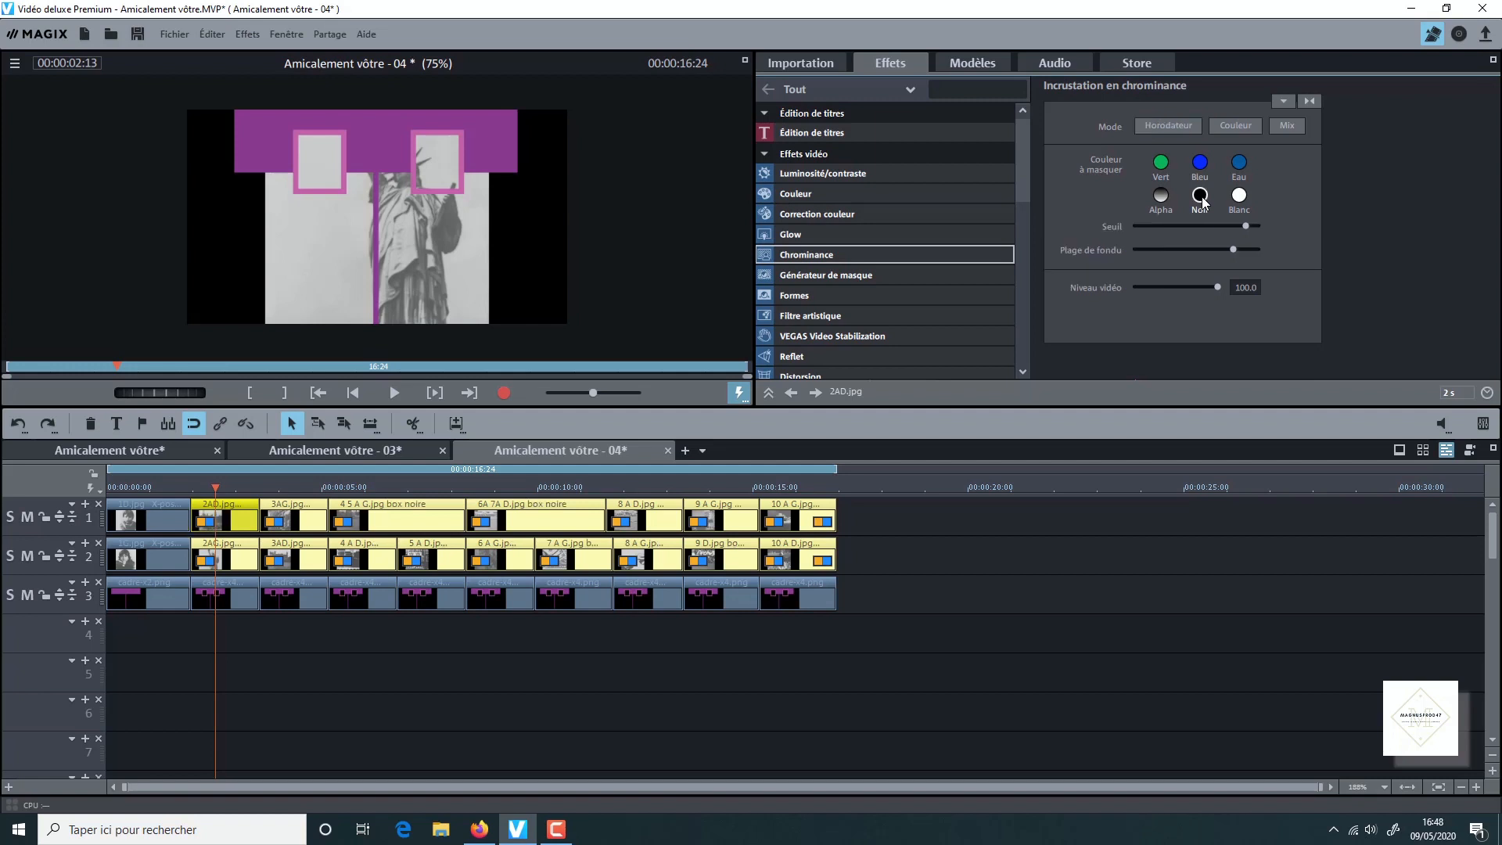
click(1049, 593)
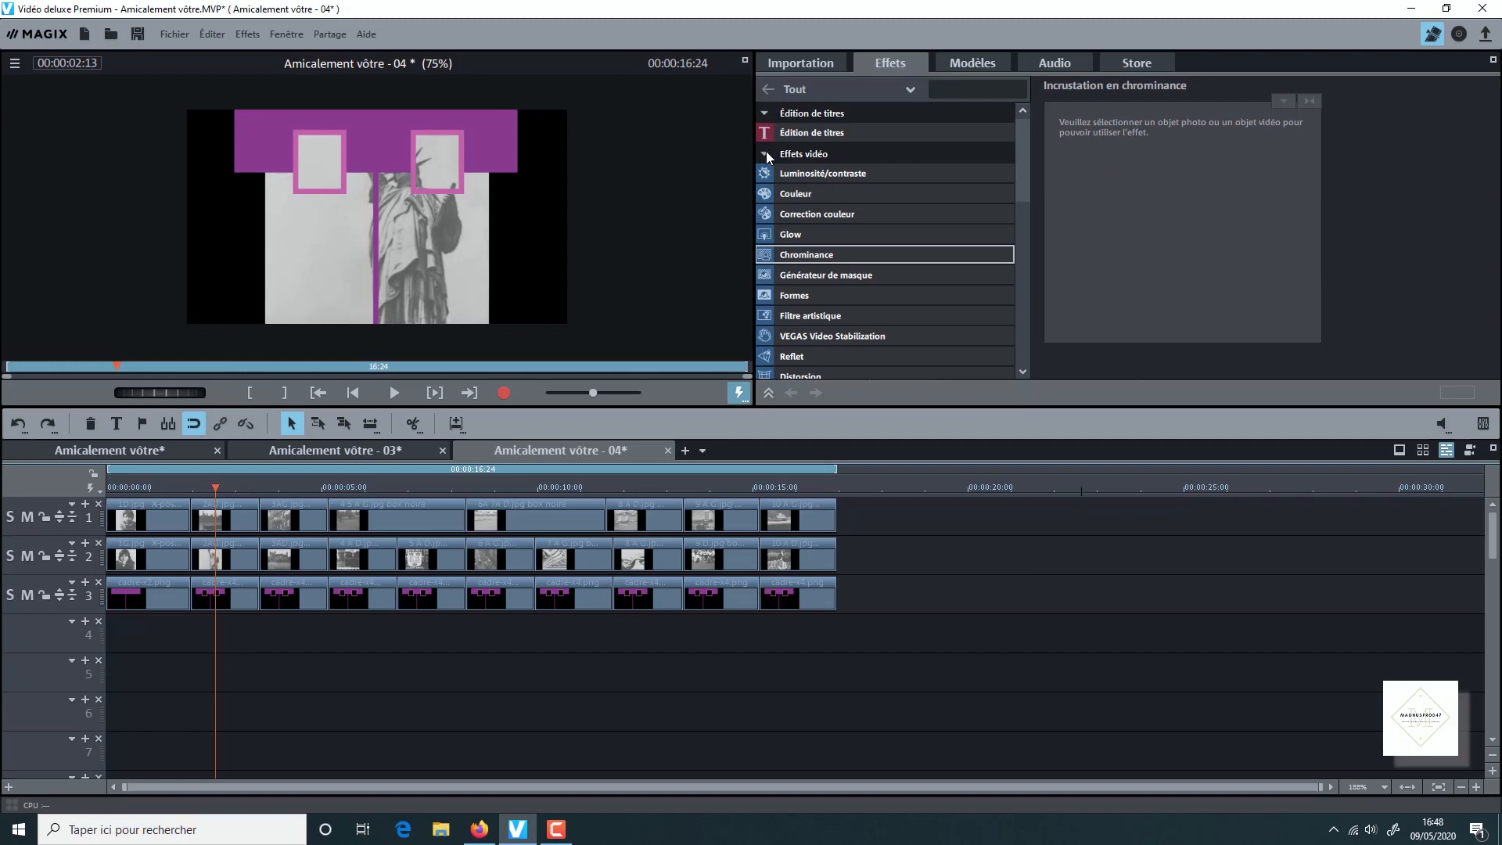
Copy all video effects of 1D.jpg on track 1, including position, size, colour correction and black keying
click(142, 520)
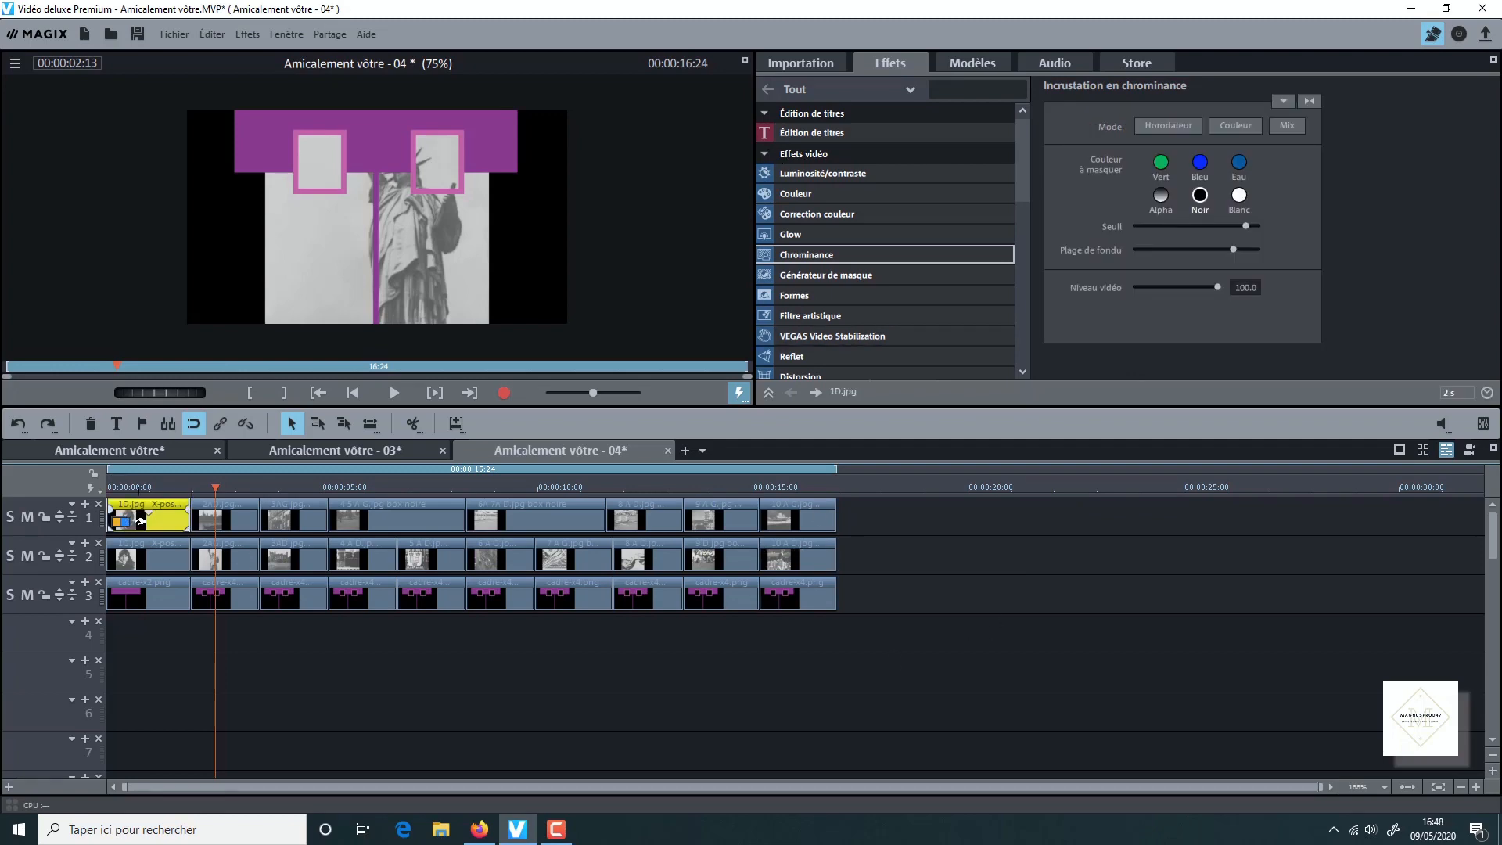
click(144, 488)
drag(143, 488, 155, 489)
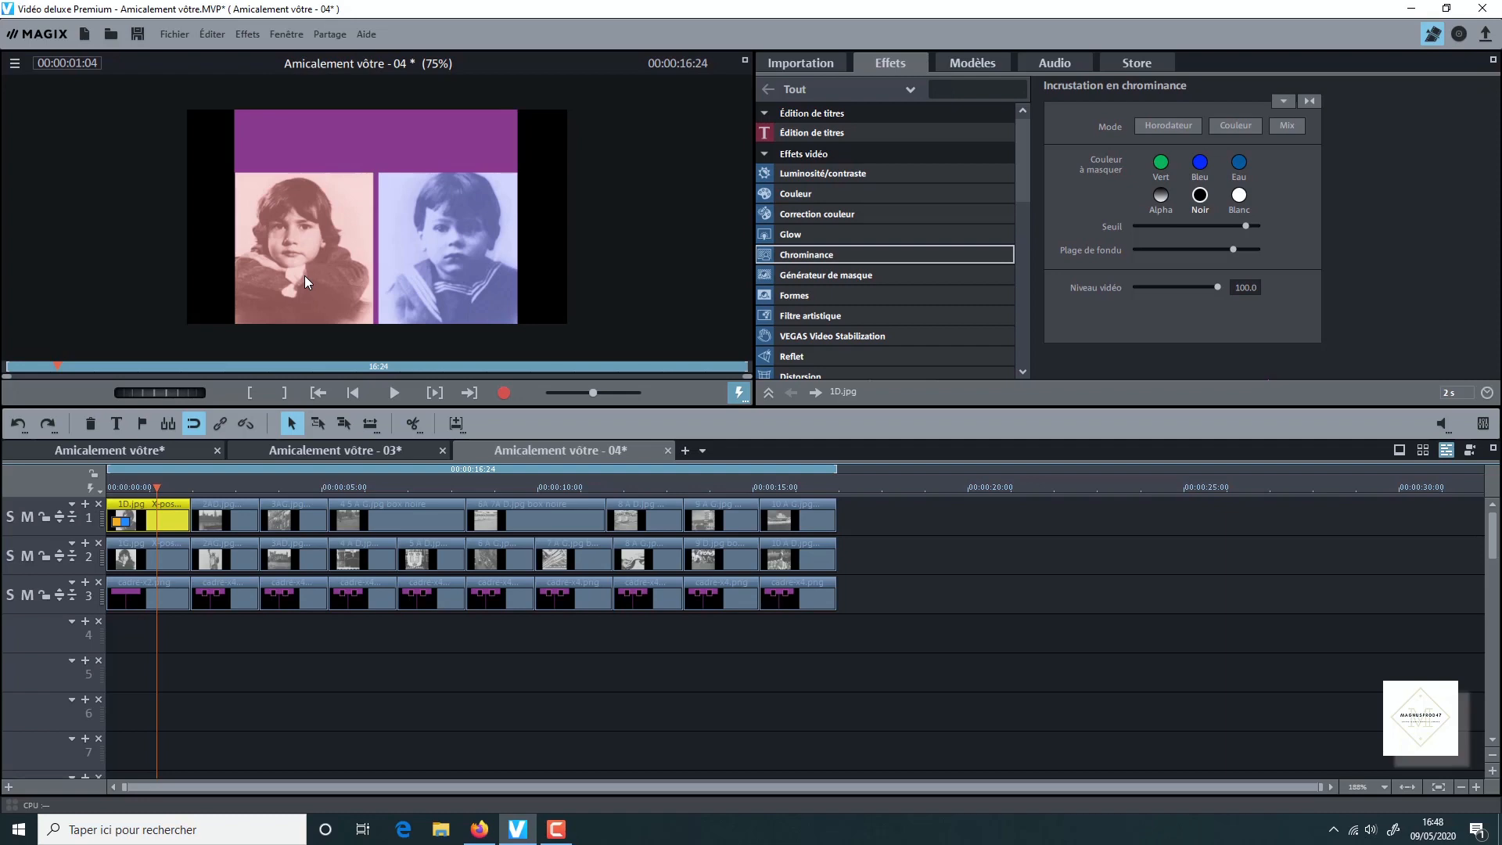
right_click(166, 519)
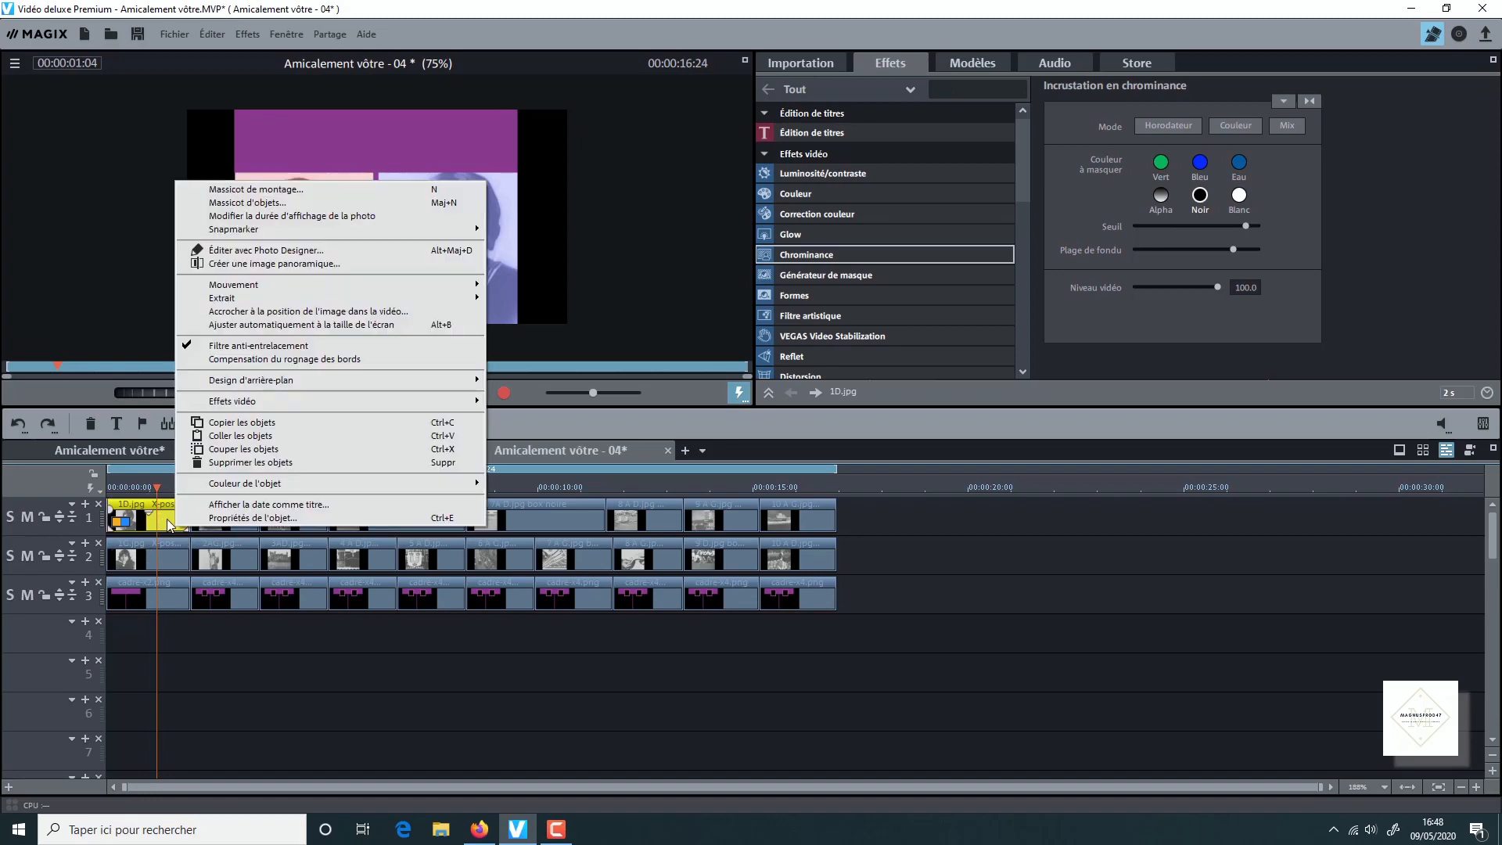
mouse_move(305, 403)
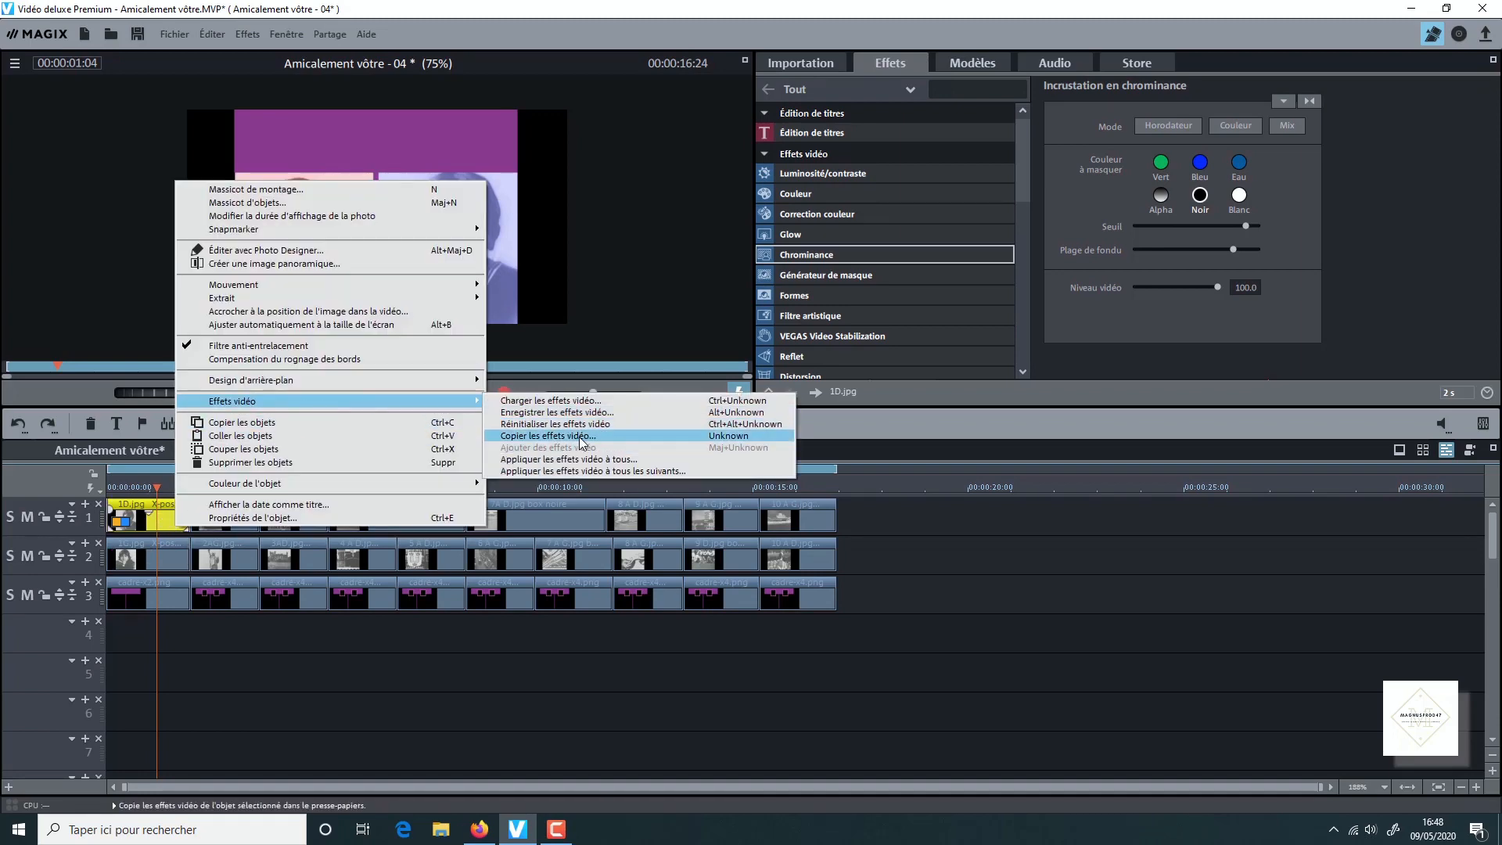
click(583, 438)
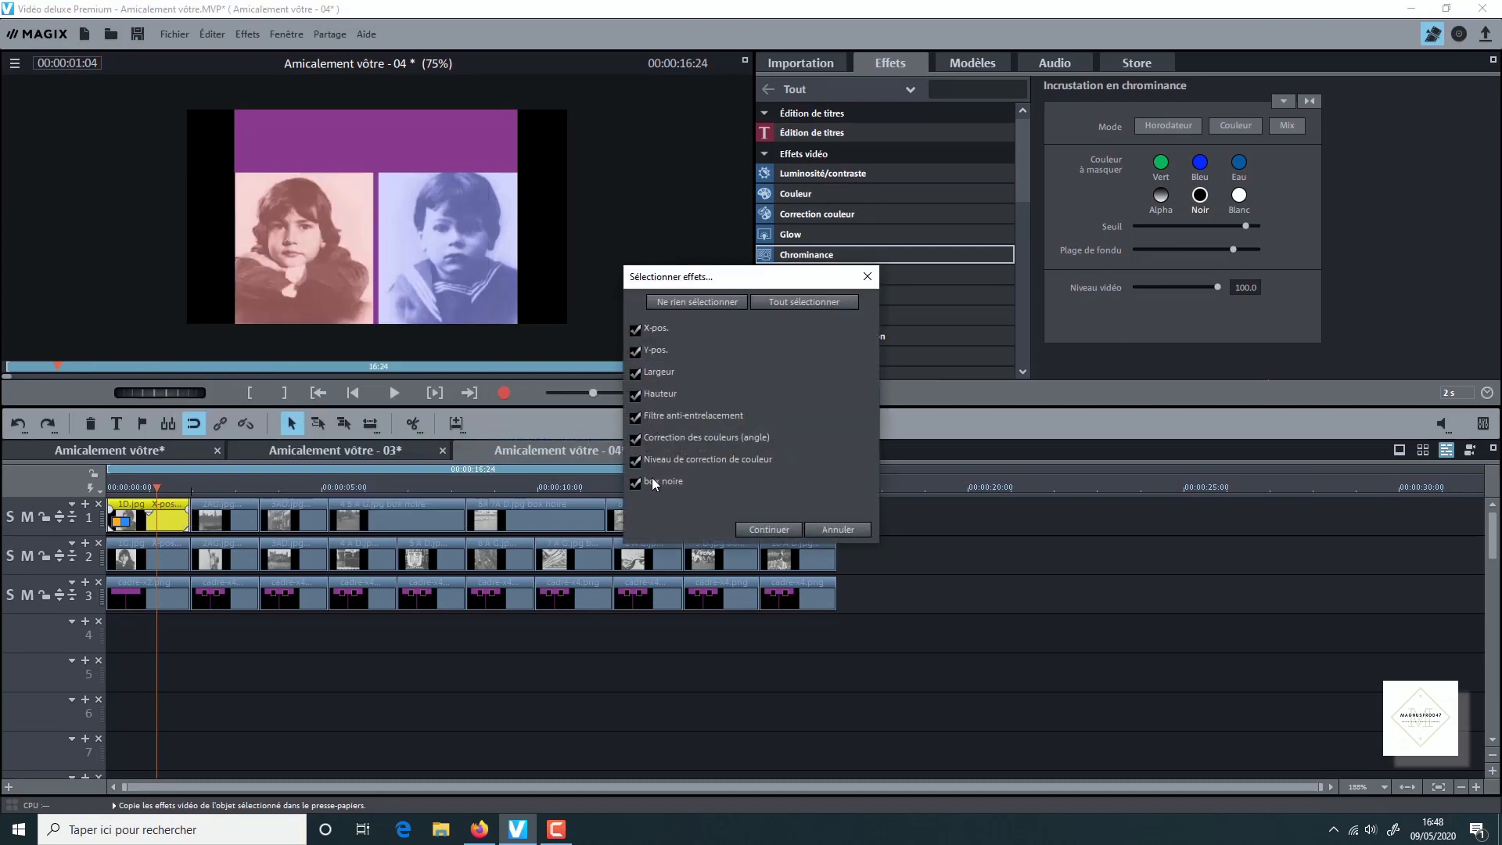
click(766, 529)
Add the copied video effects to all track 1 photos from 2AD.jpg to 10 A G.jpg
drag(1077, 528, 208, 513)
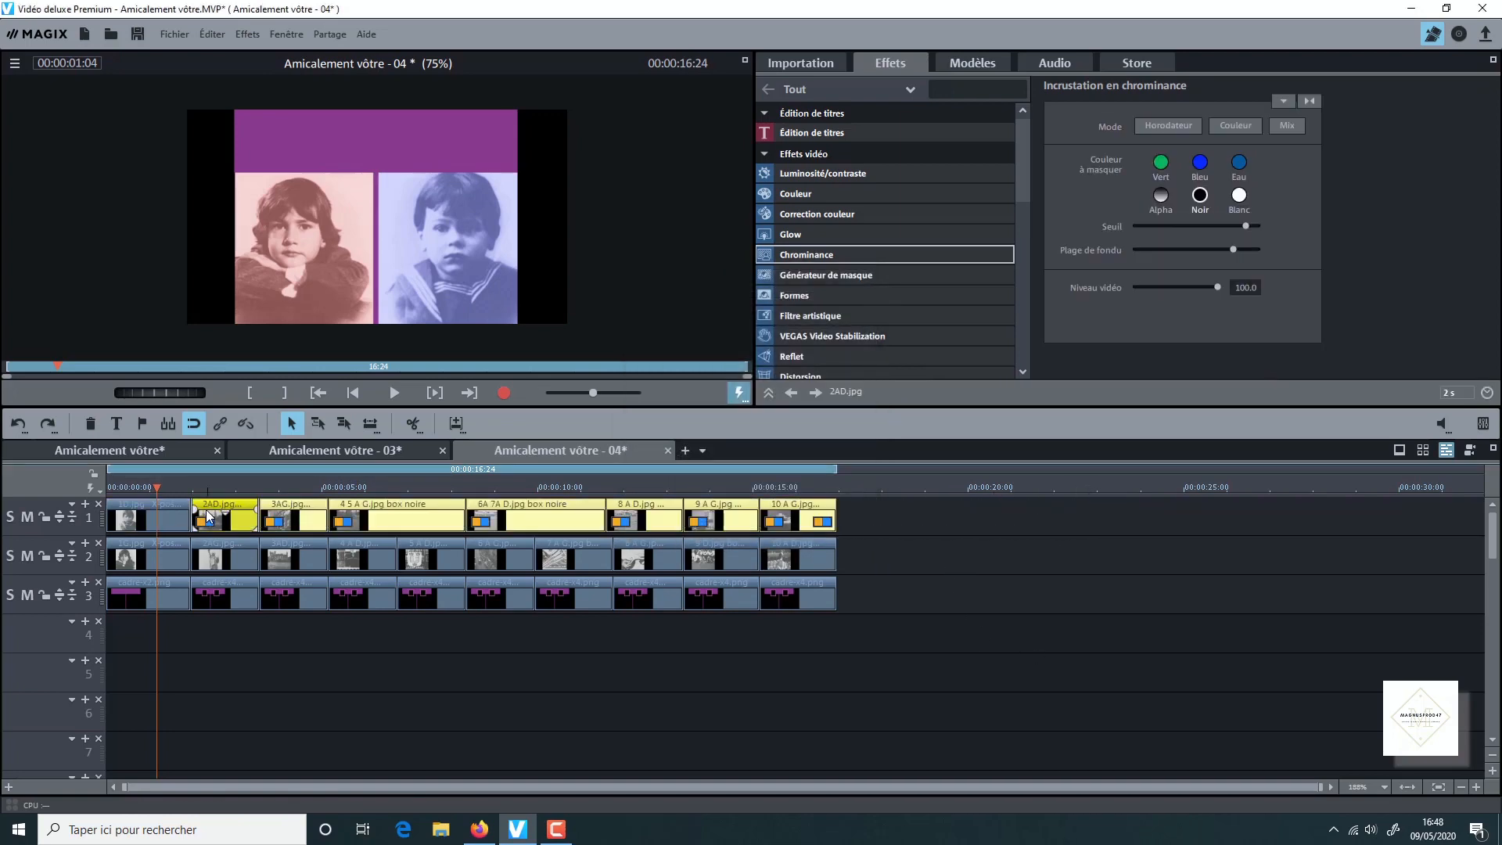
right_click(215, 516)
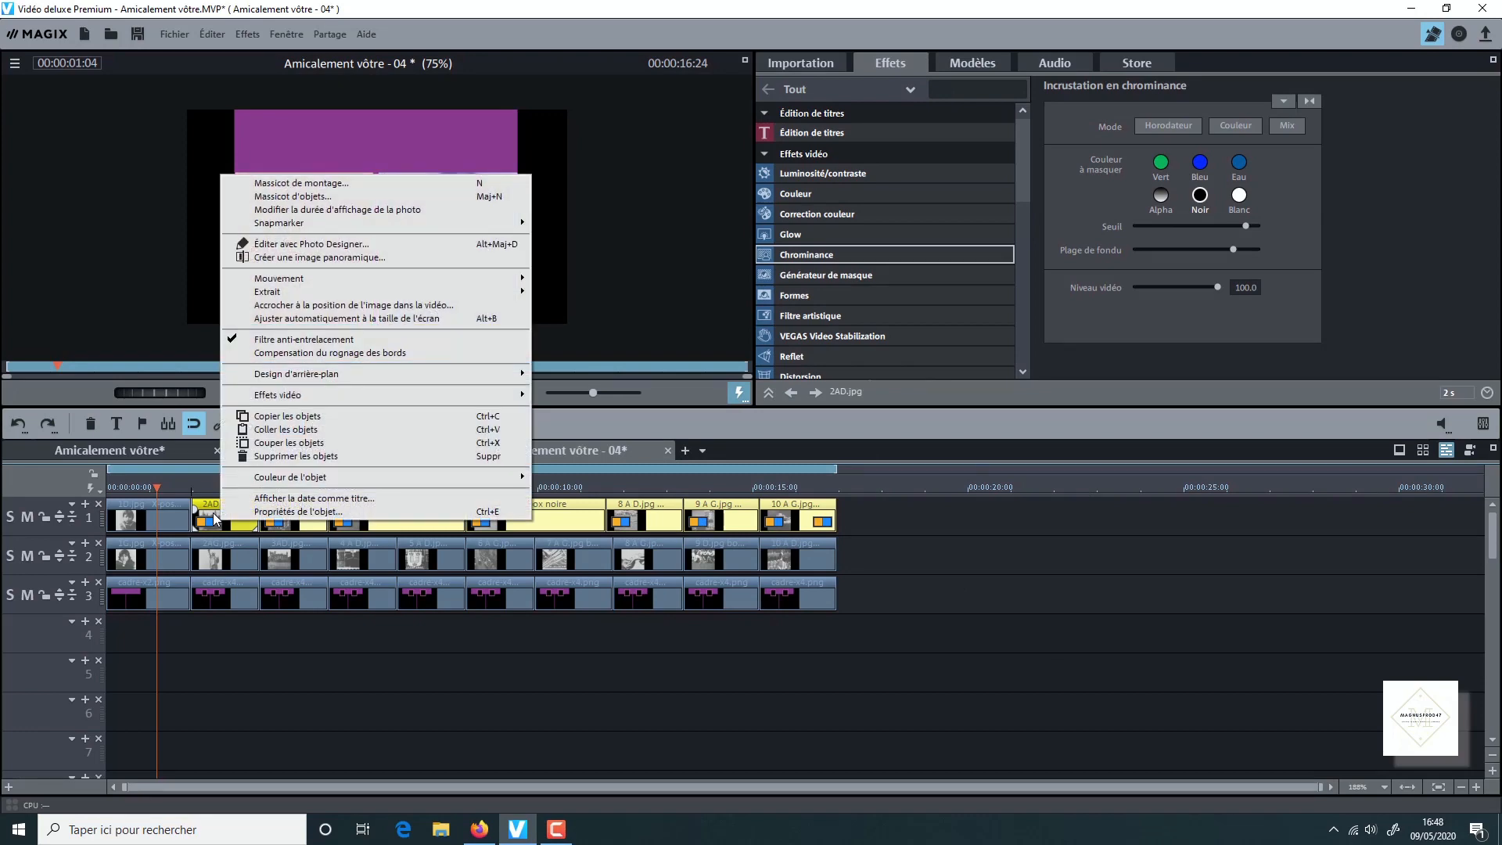
mouse_move(354, 399)
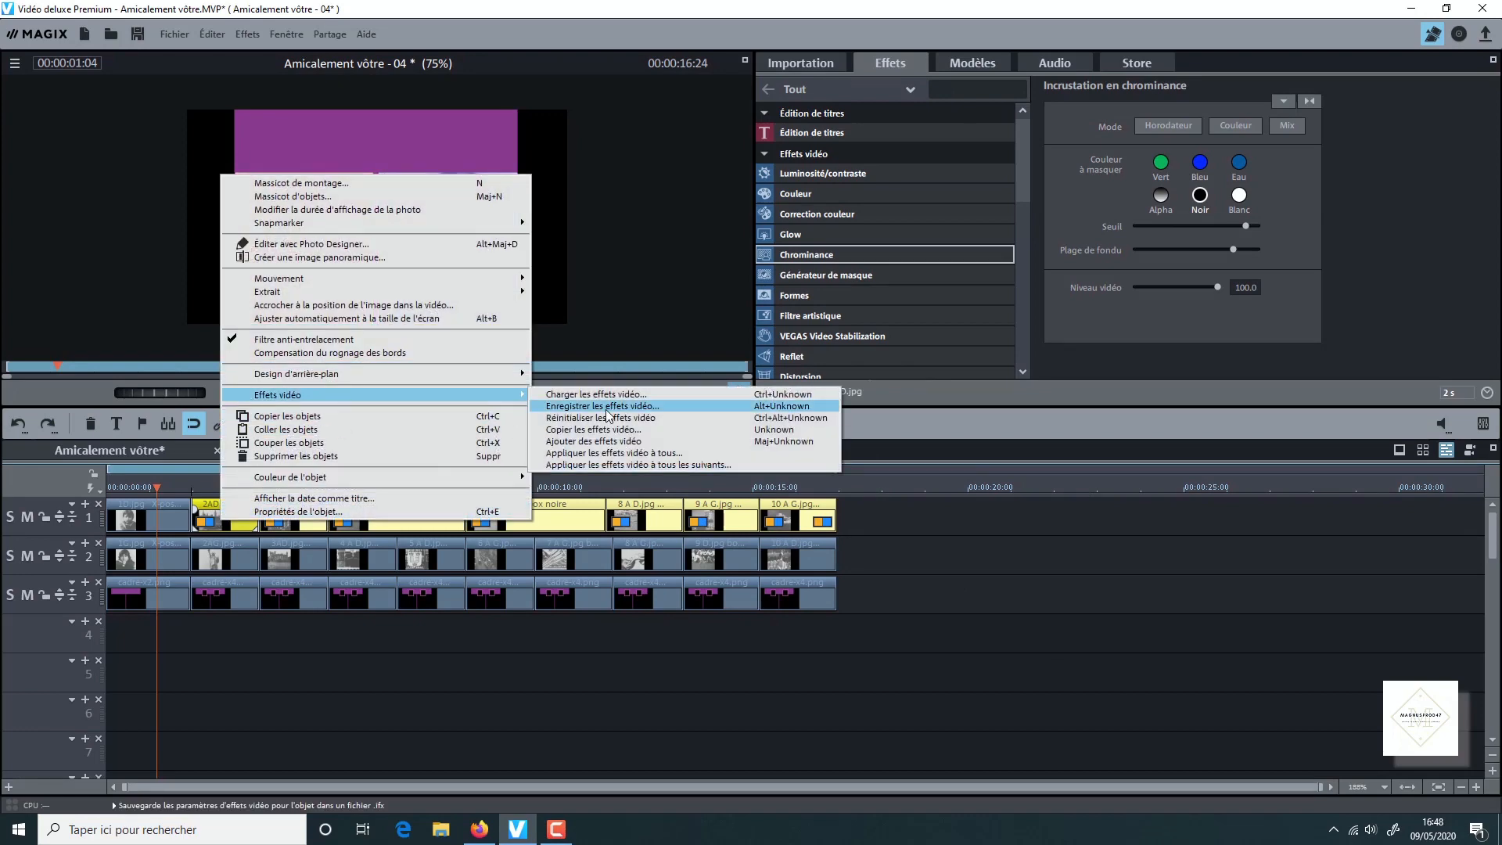
click(598, 442)
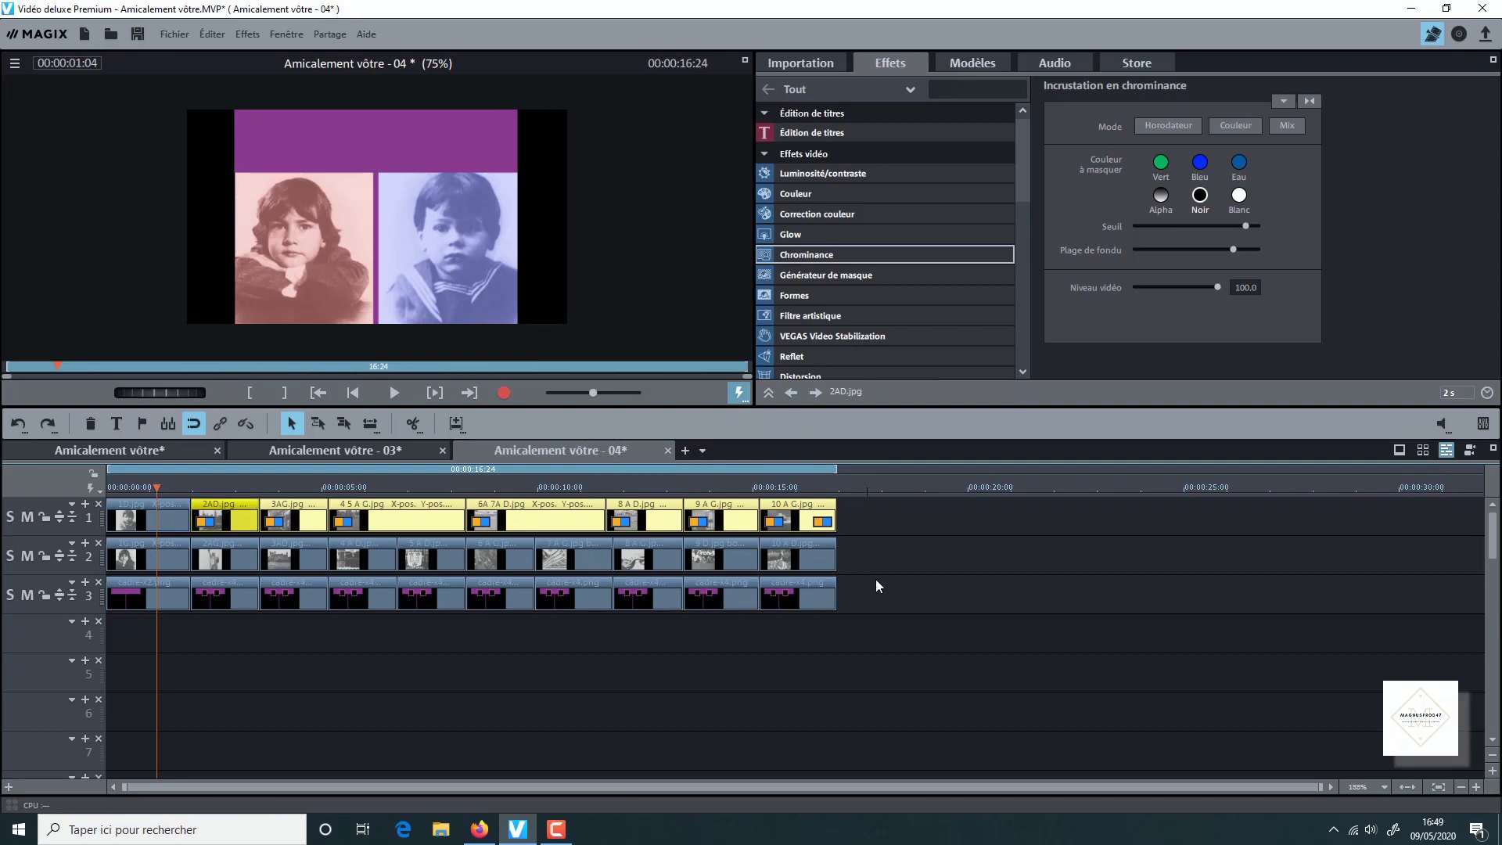
click(916, 599)
Copy all video effects of 1G.jpg on track 2, keeping every effect in the selection
click(156, 550)
right_click(157, 550)
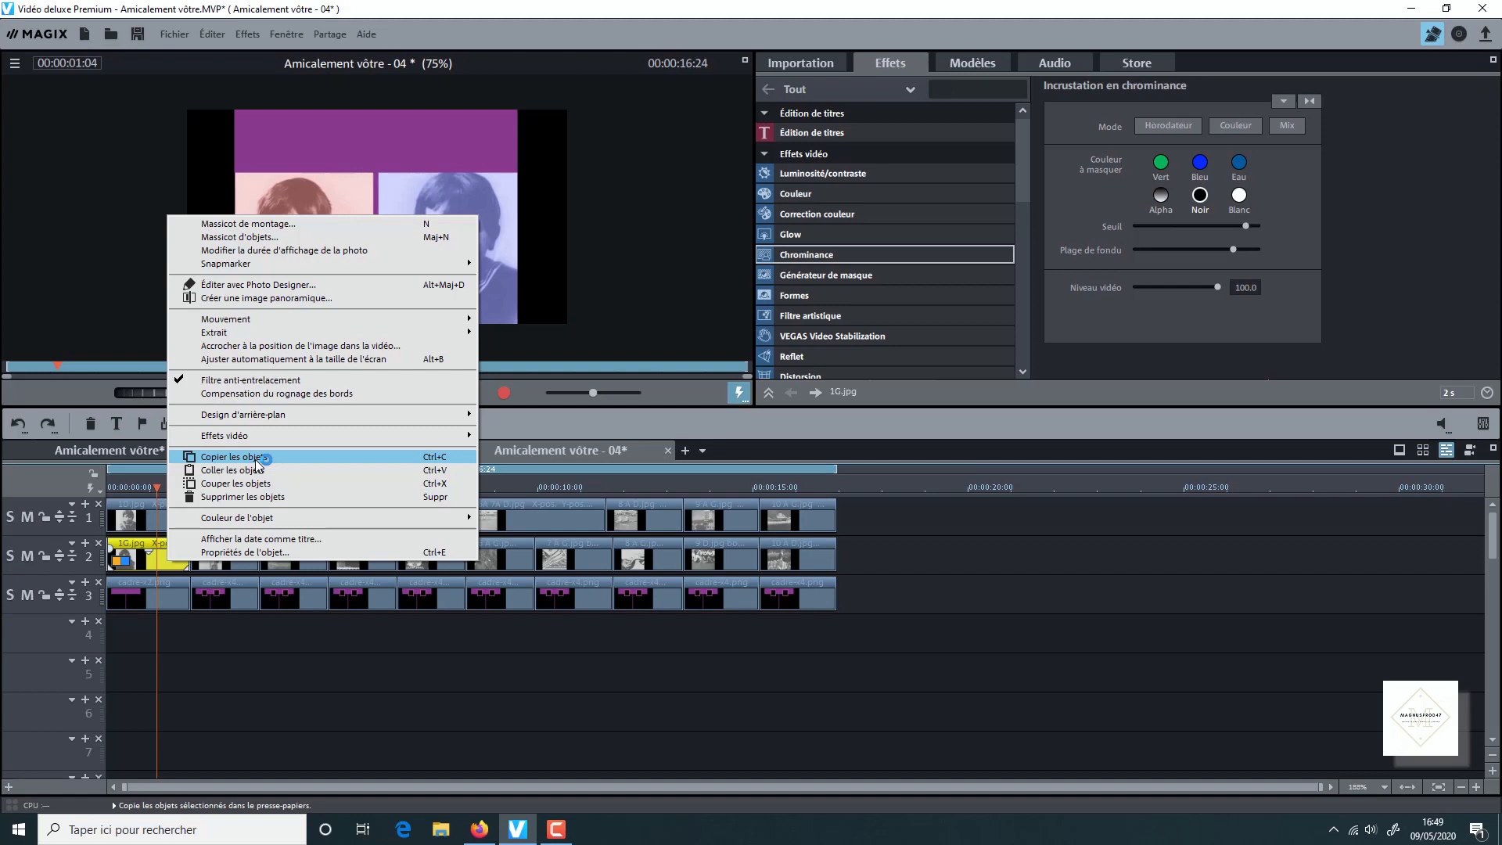
mouse_move(266, 436)
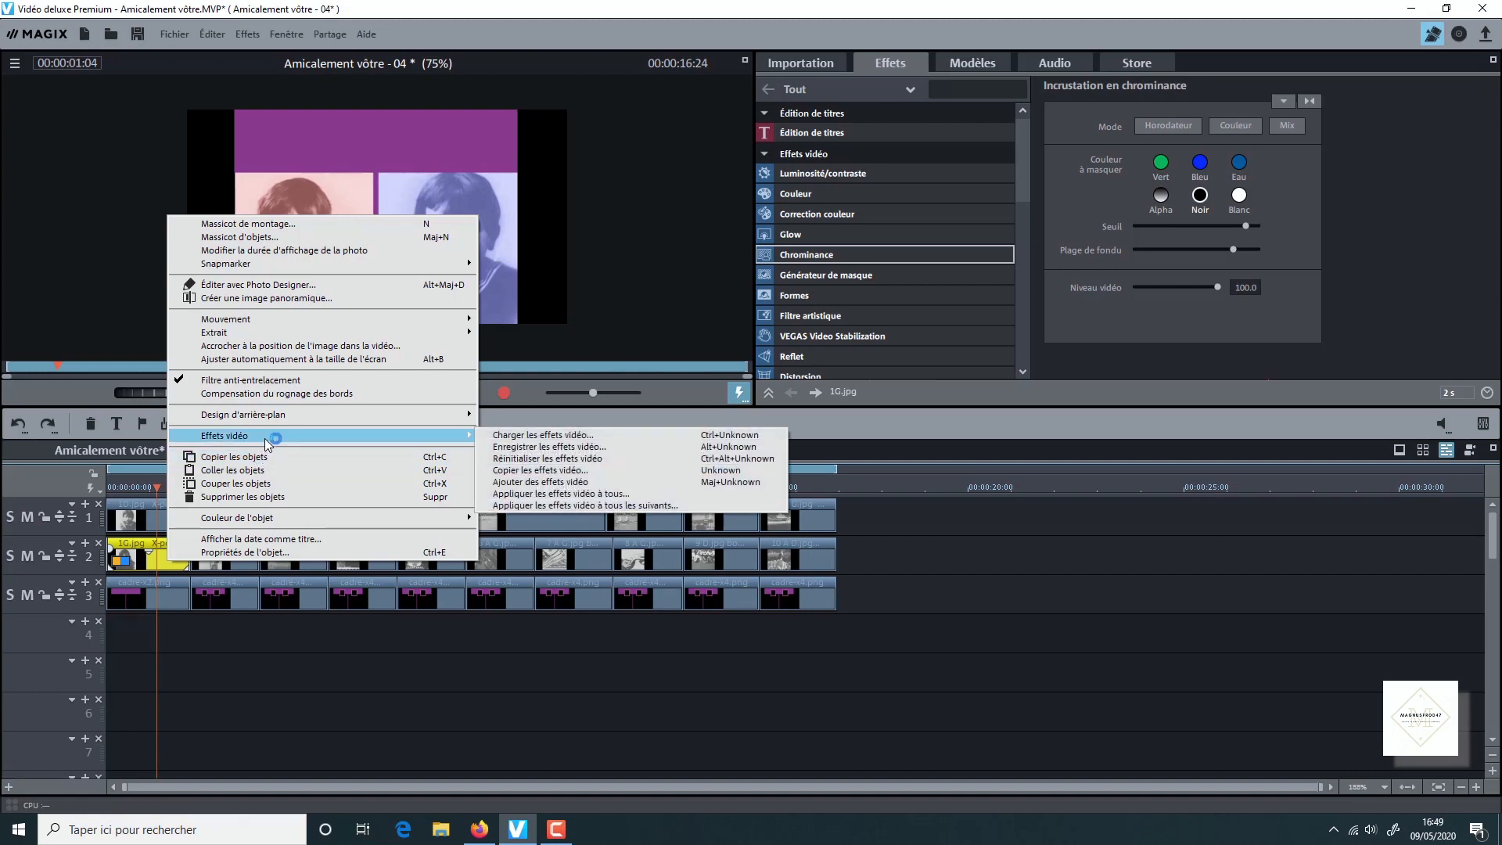
click(541, 472)
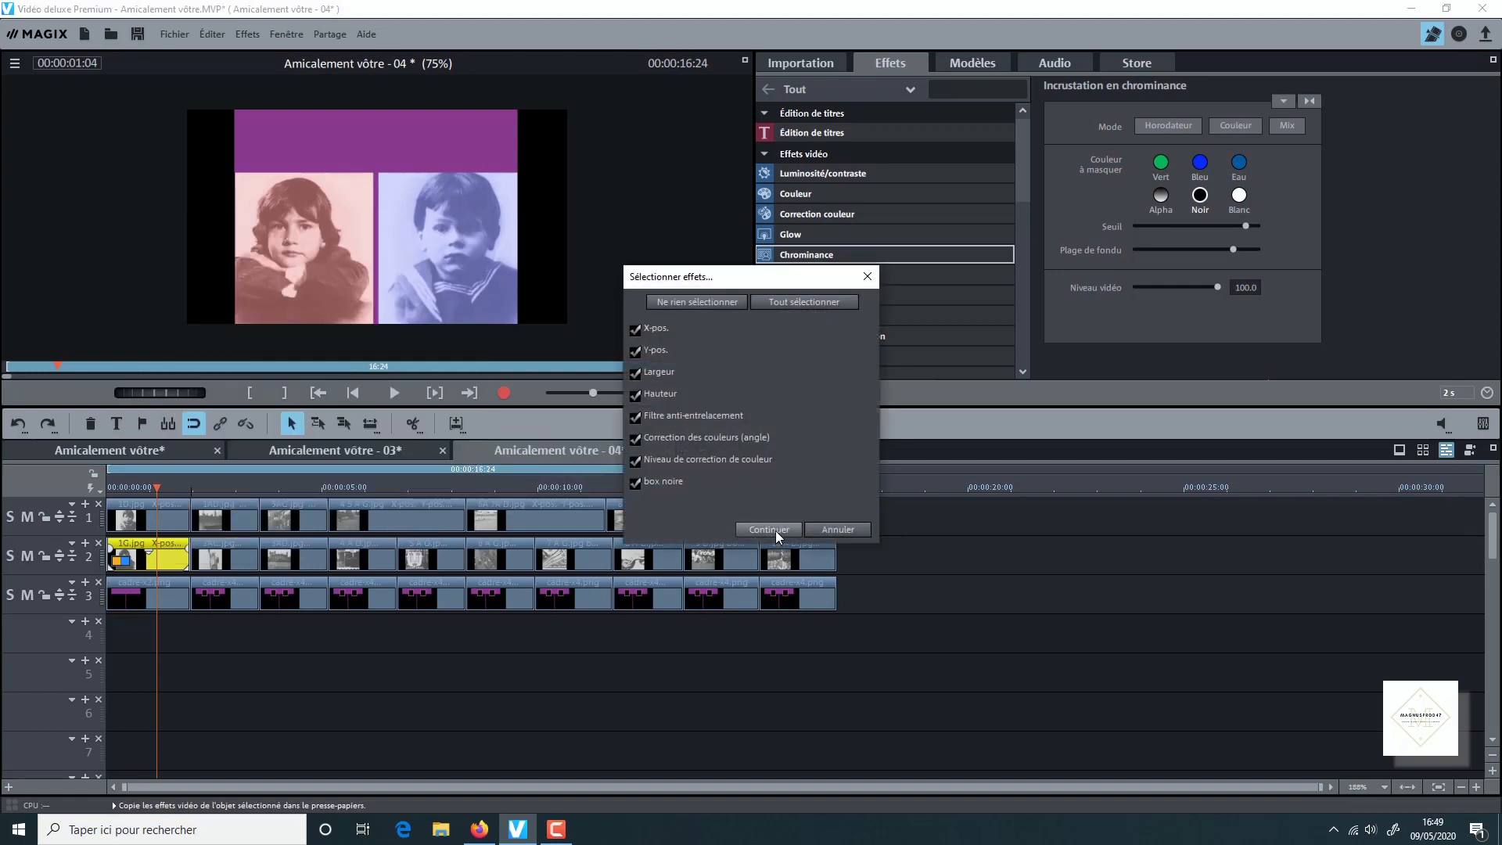
click(776, 530)
Add the copied video effects to all track 2 photos from 2AG.jpg to 10 A D.jpg
drag(879, 563, 219, 563)
right_click(219, 558)
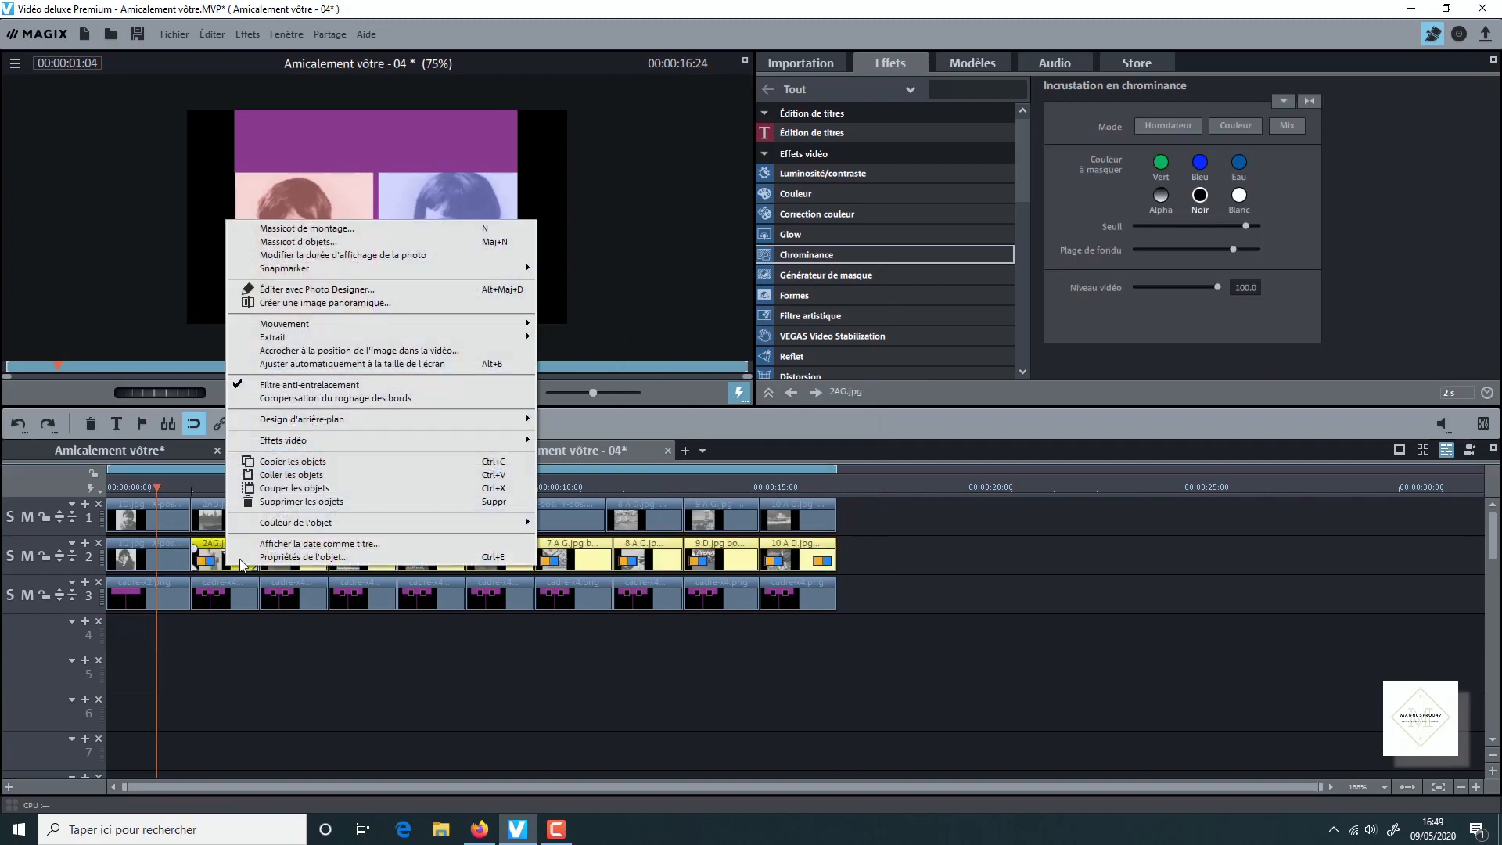
mouse_move(351, 442)
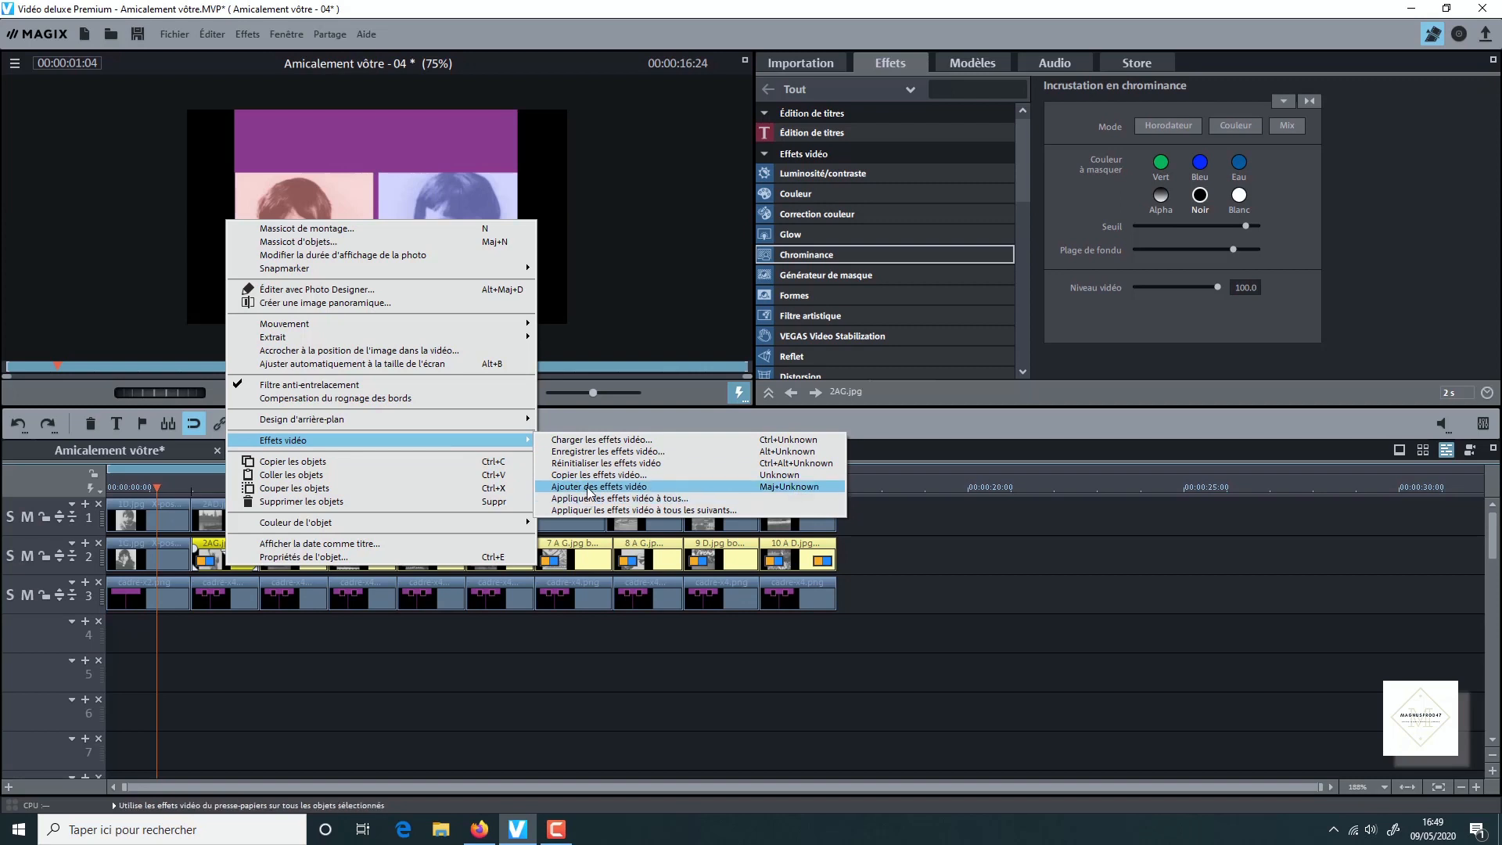
click(589, 487)
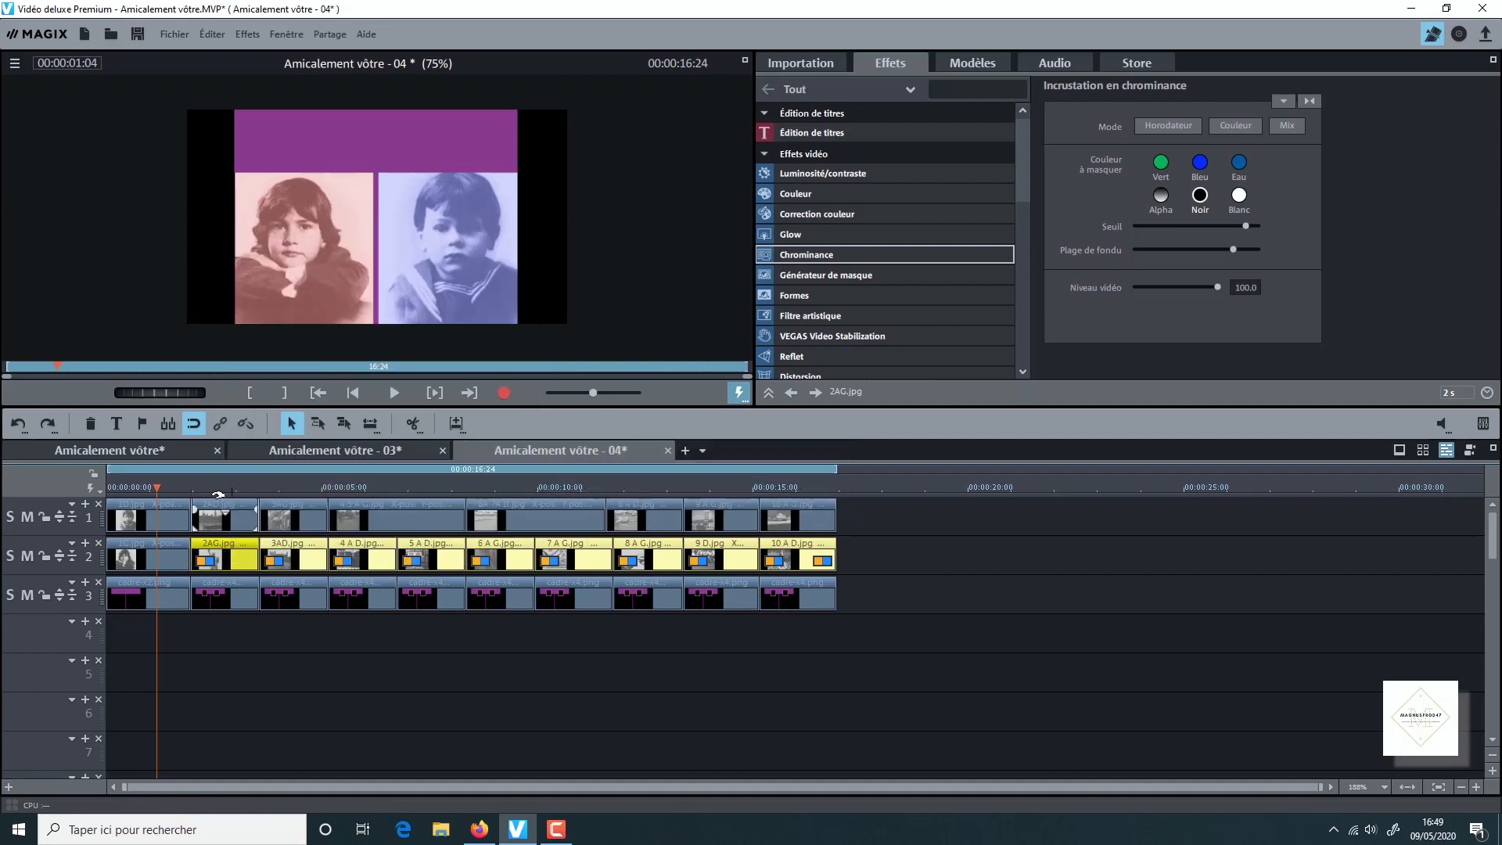
At 00:00:02:23, shift 2AG.jpg left in the enlarged preview to about -128, 313 pixels so its edge no longer passes the purple divider
drag(157, 489, 233, 576)
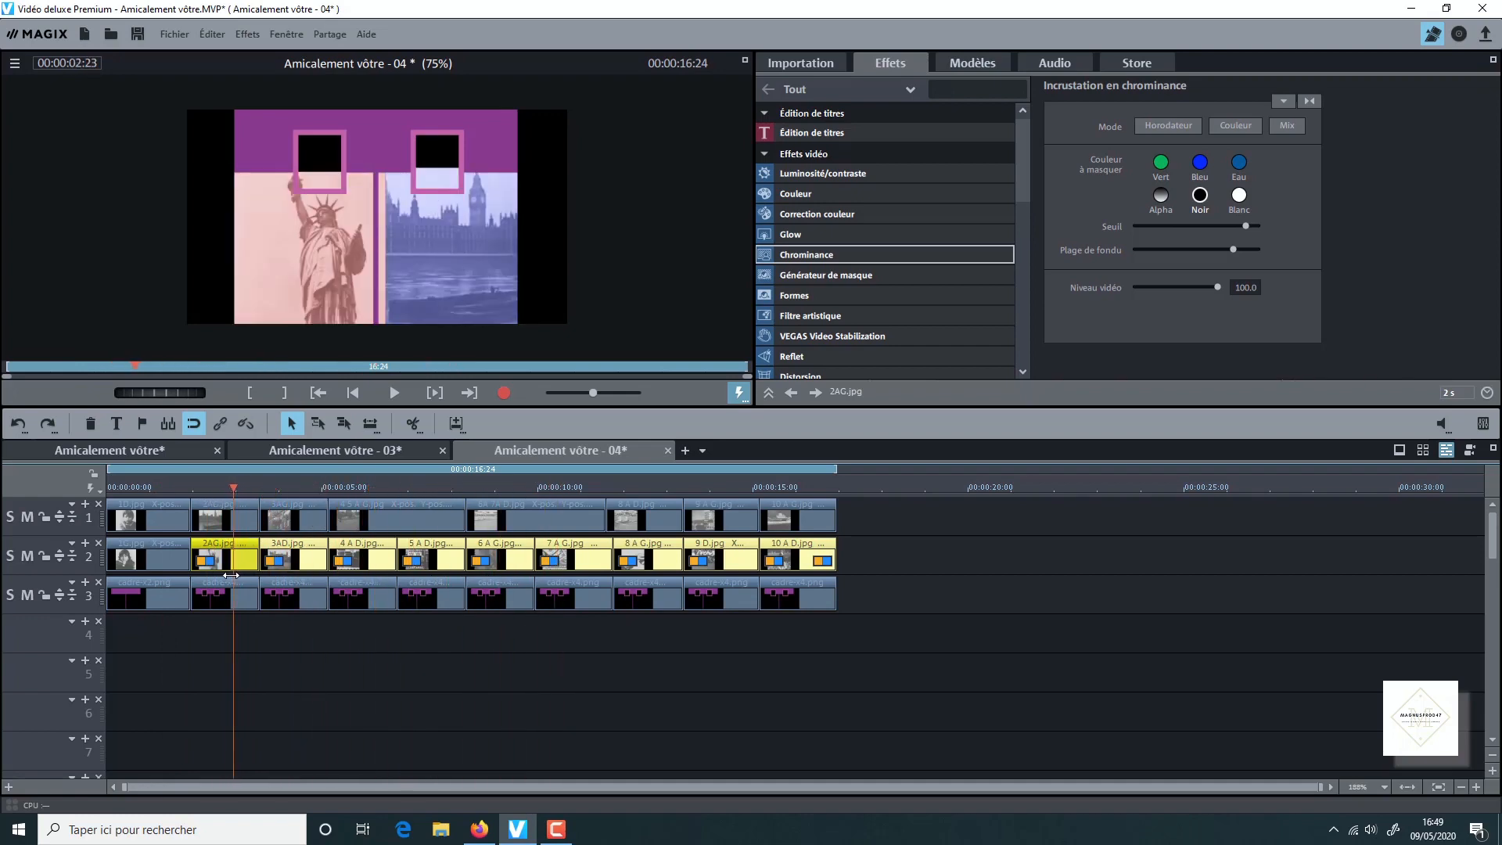
click(246, 550)
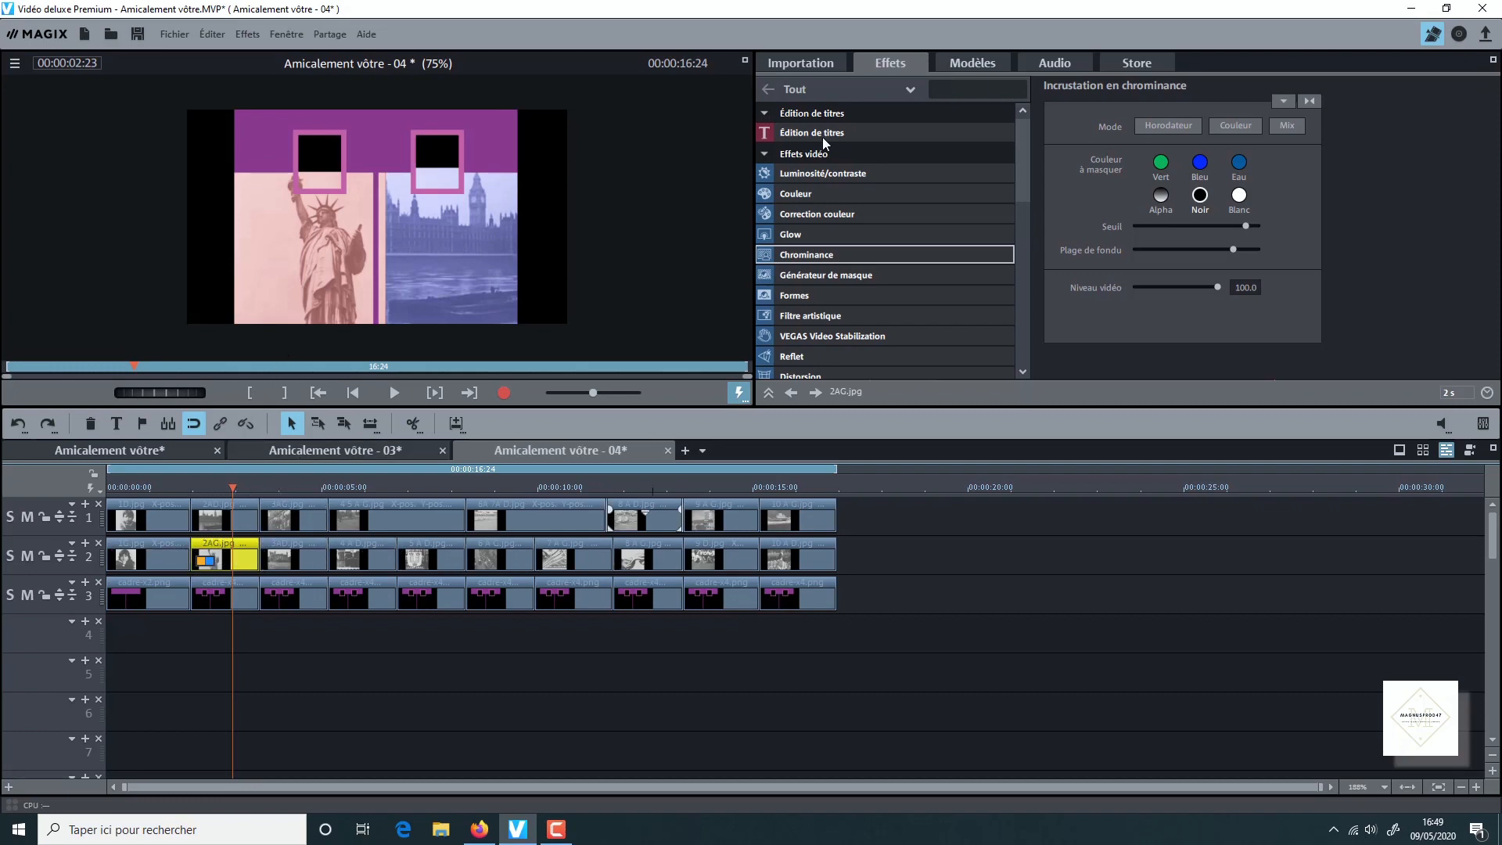
click(745, 61)
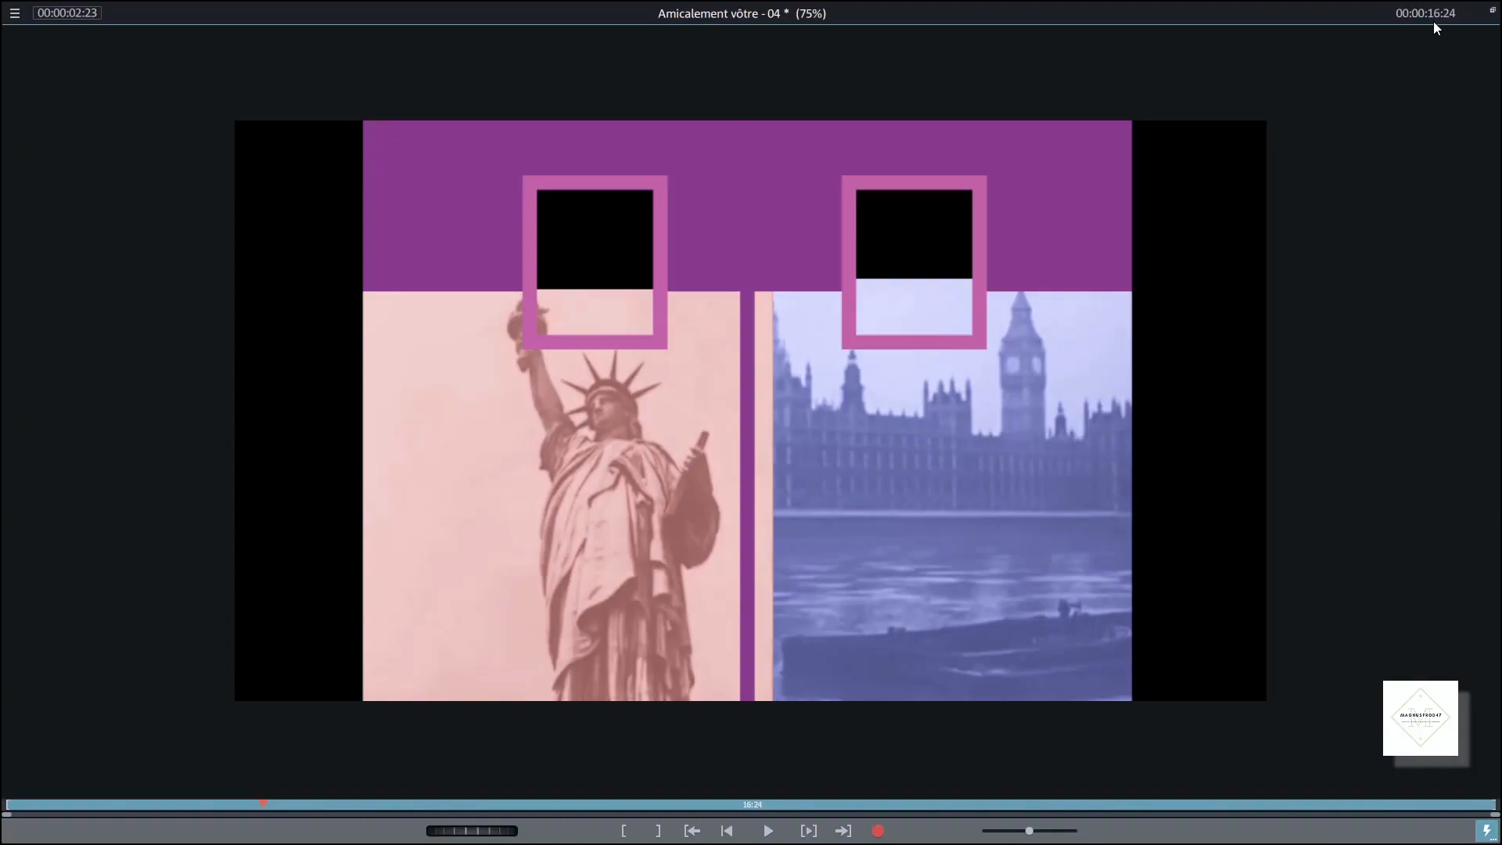
click(1491, 10)
drag(903, 554, 225, 566)
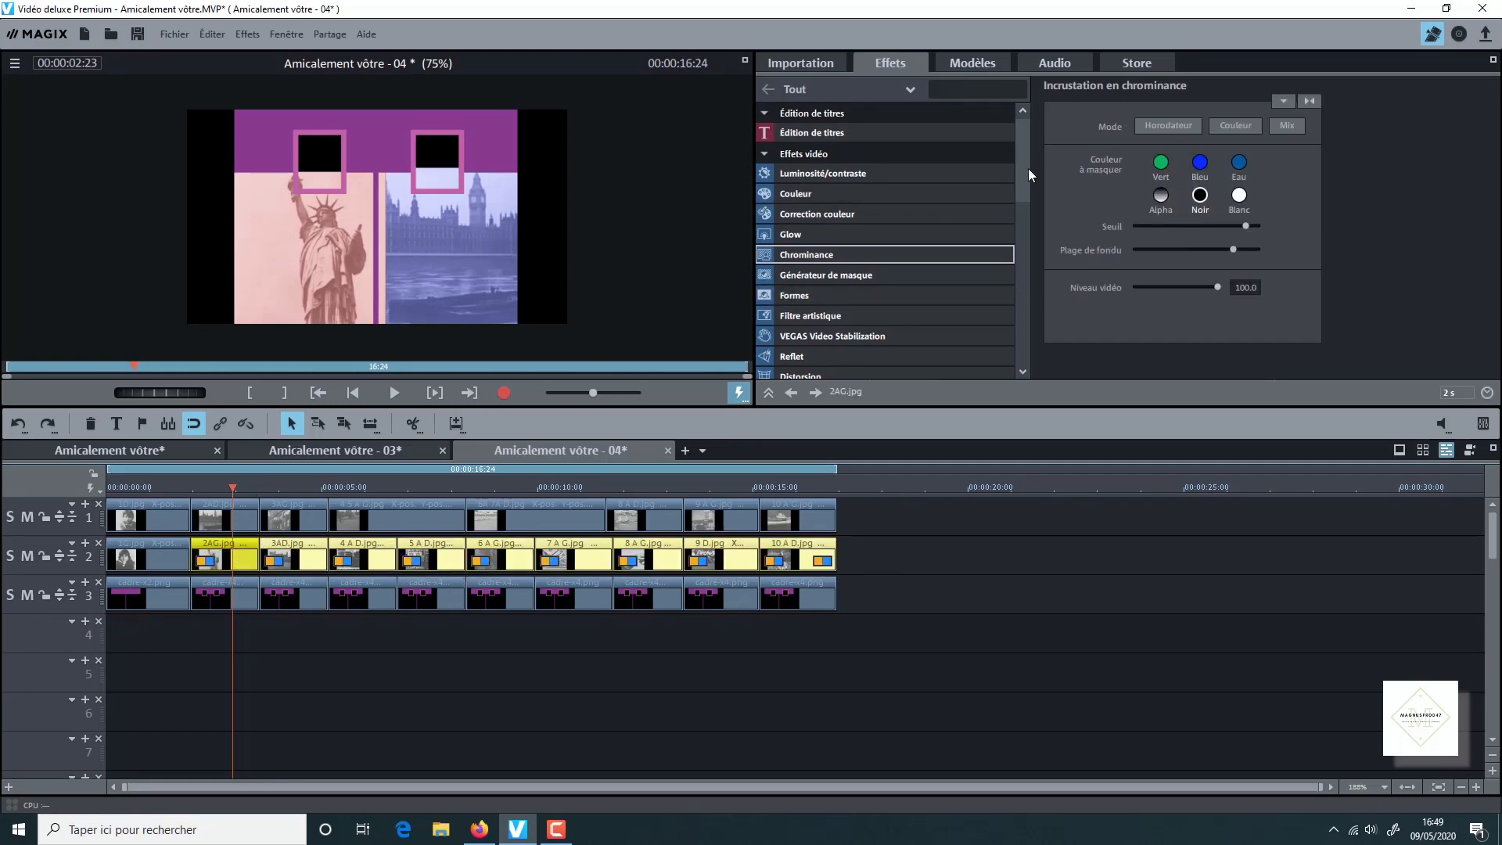
drag(1028, 167, 977, 264)
click(975, 255)
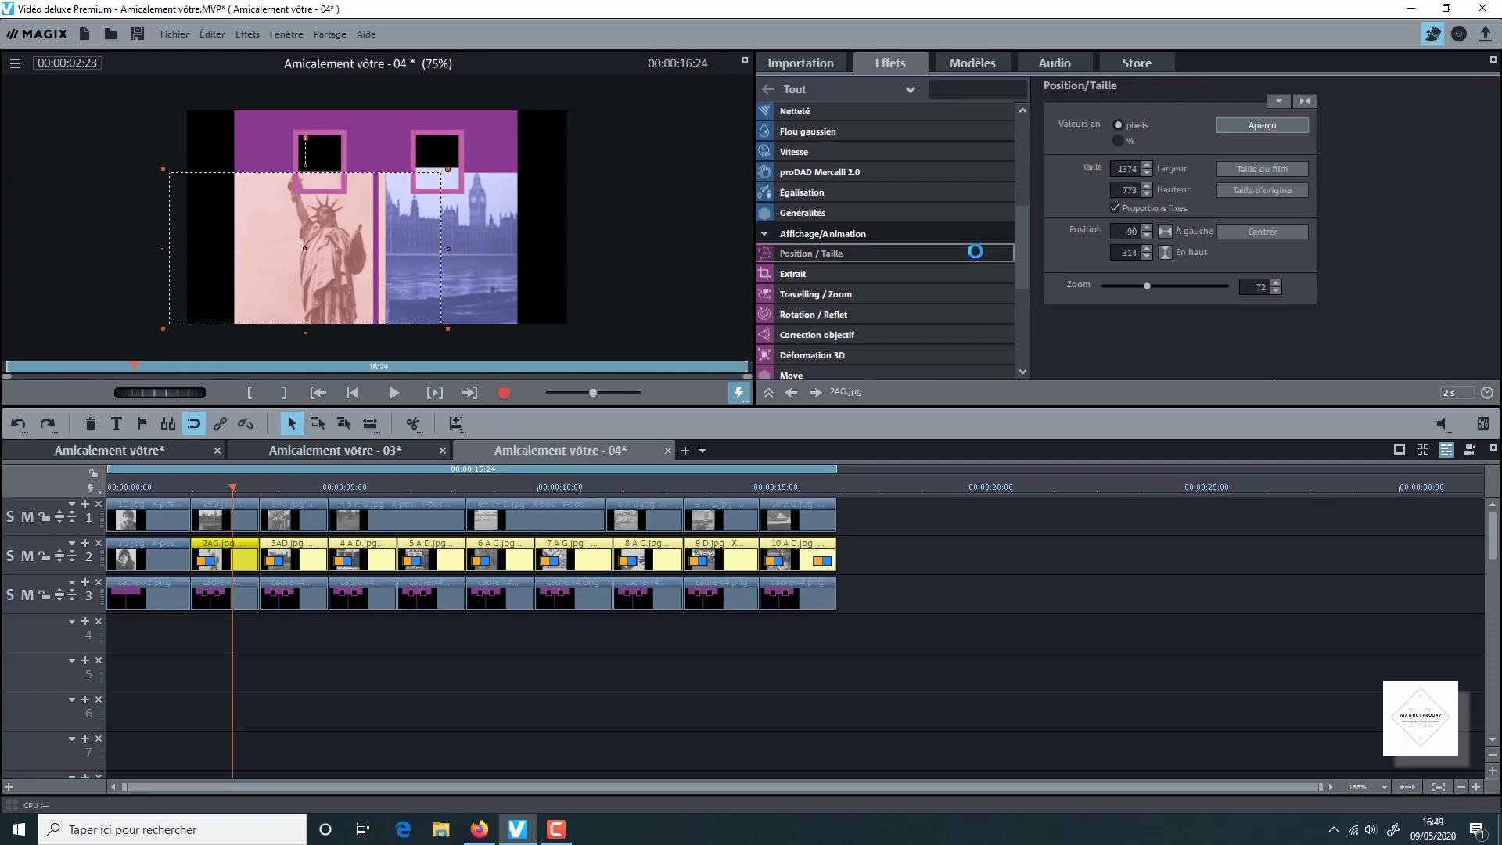
click(745, 62)
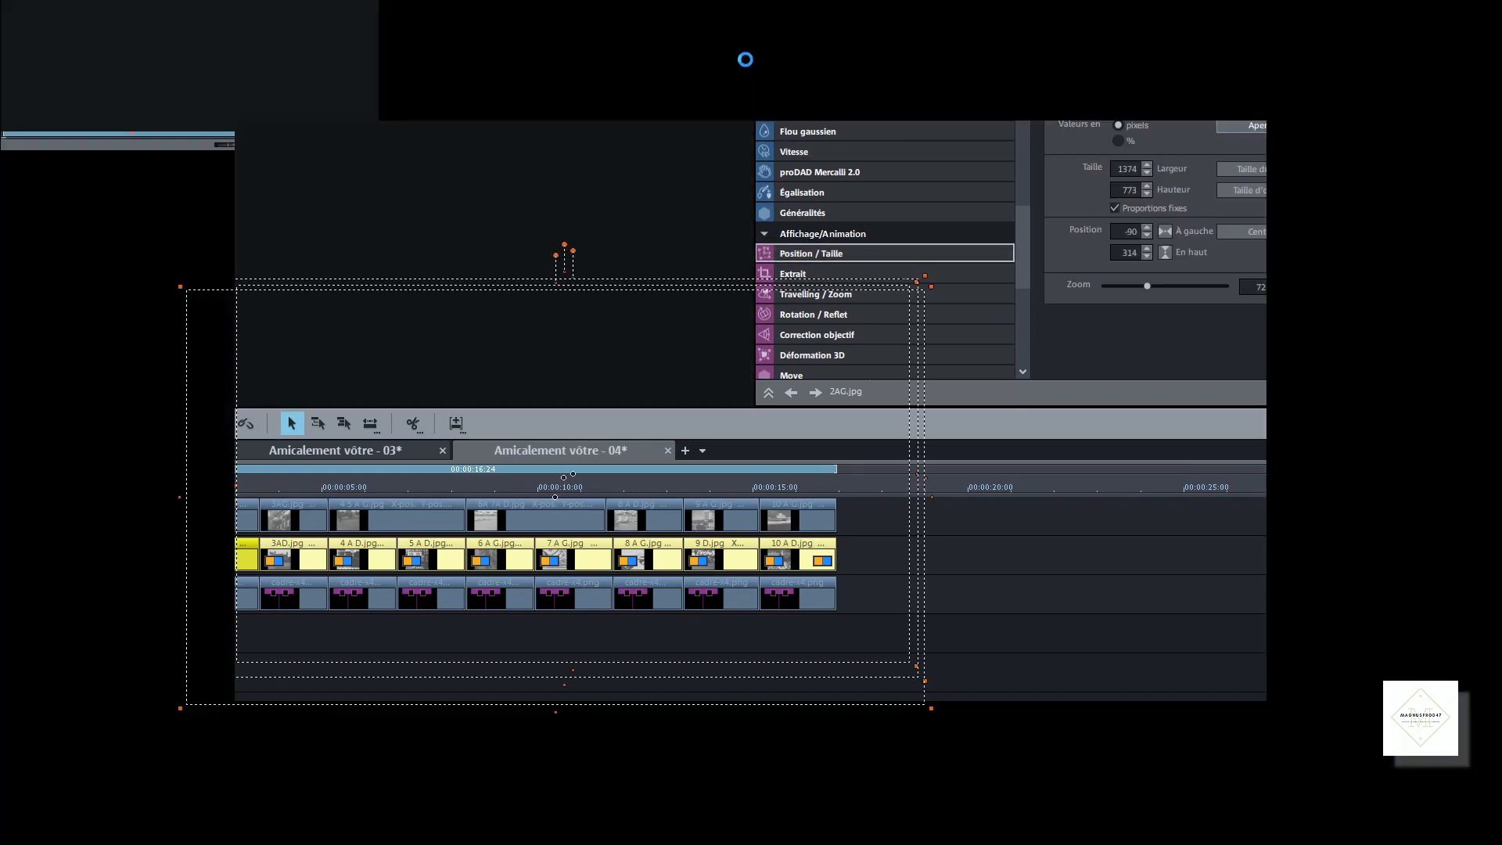
drag(650, 550, 627, 550)
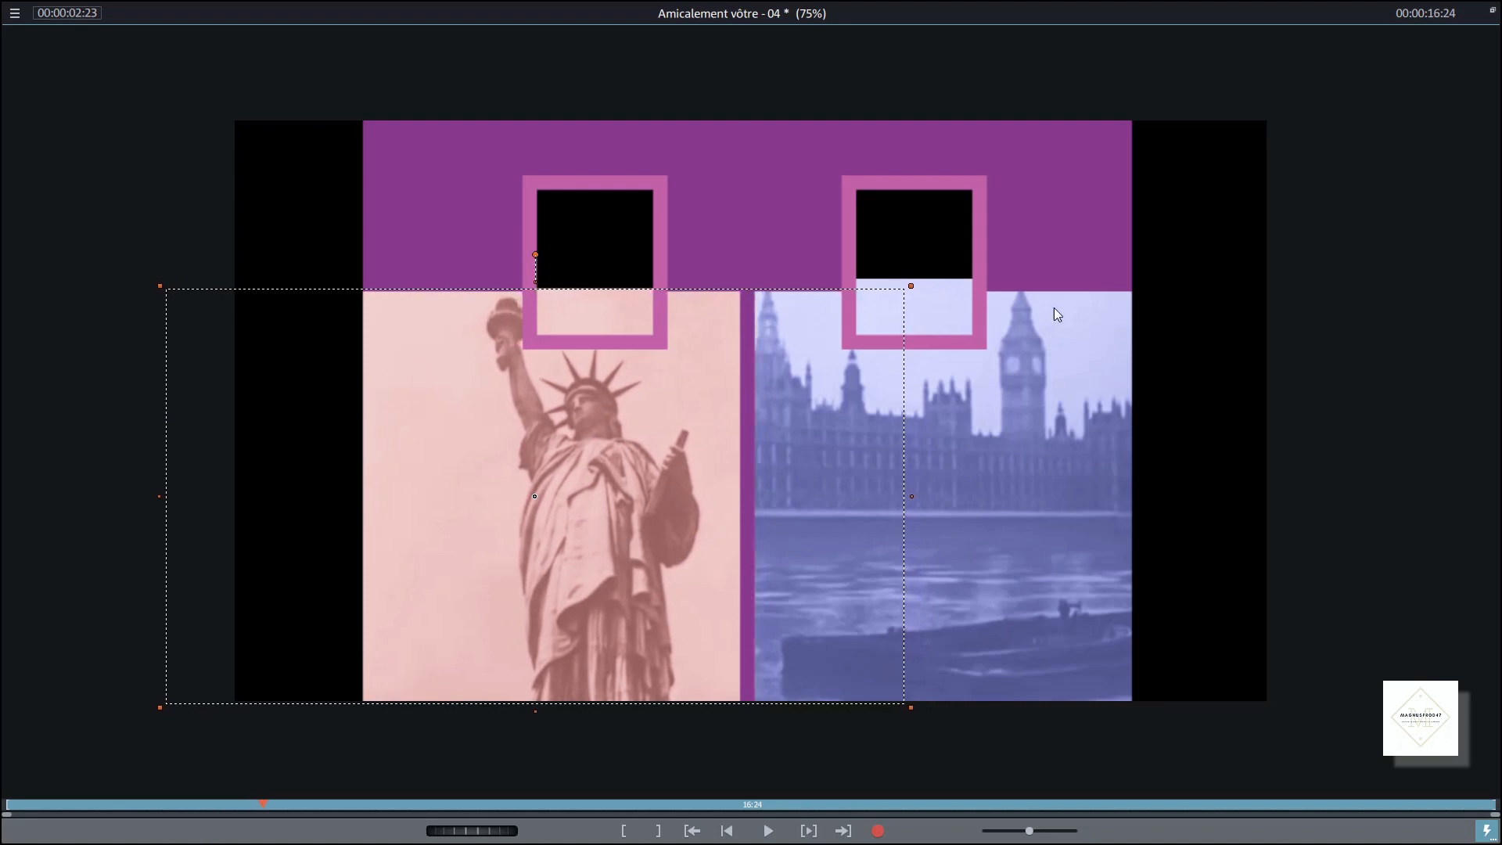
click(1493, 11)
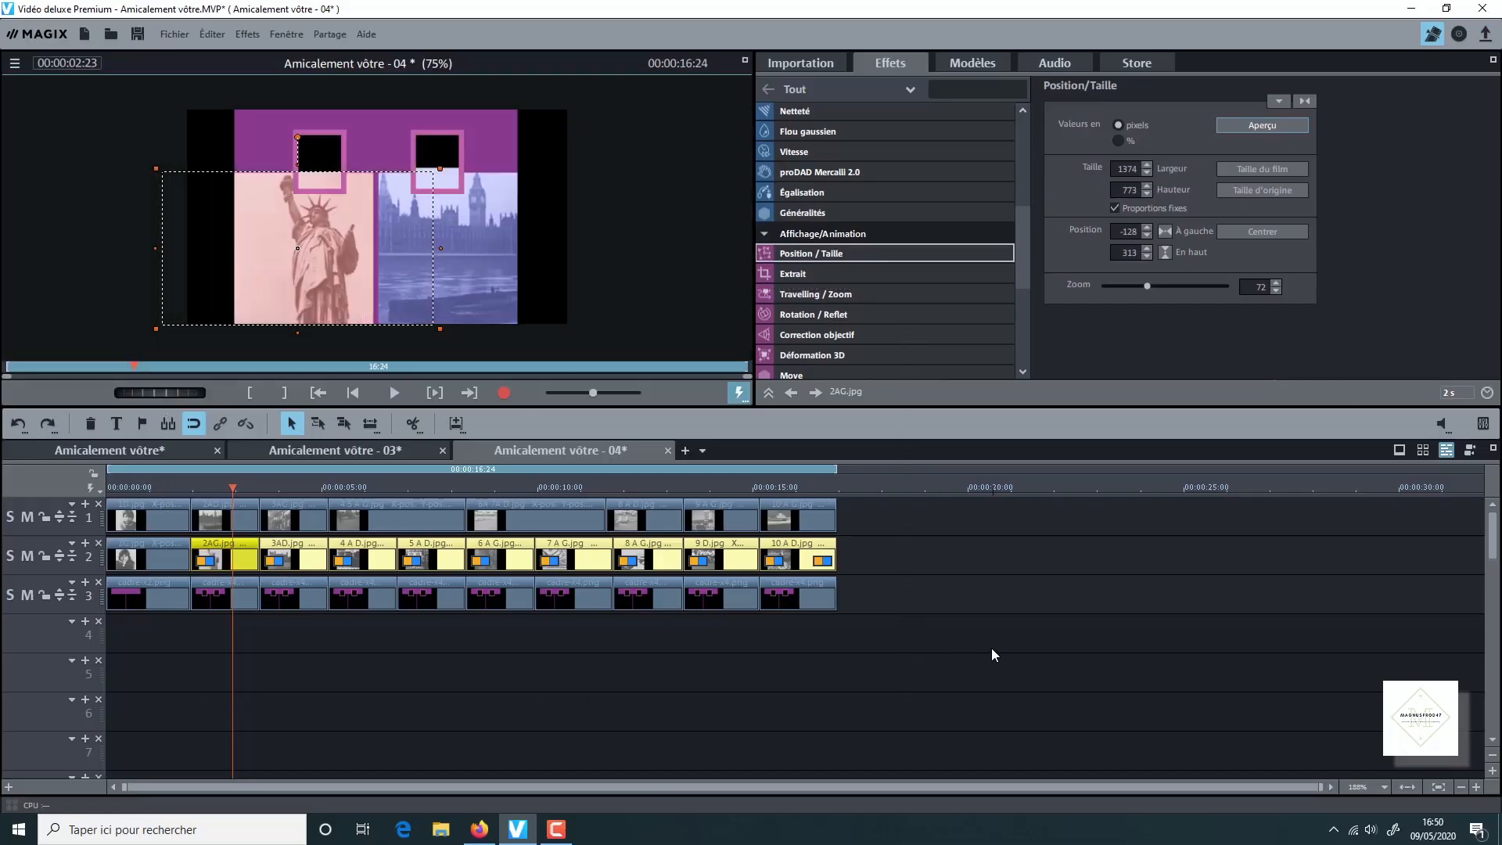
click(993, 654)
Scrub through the photo pairs in the enlarged preview up to 00:00:11:14 to check their alignment with the purple divider
mouse_move(225, 485)
mouse_down()
mouse_move(348, 499)
mouse_move(234, 492)
mouse_up()
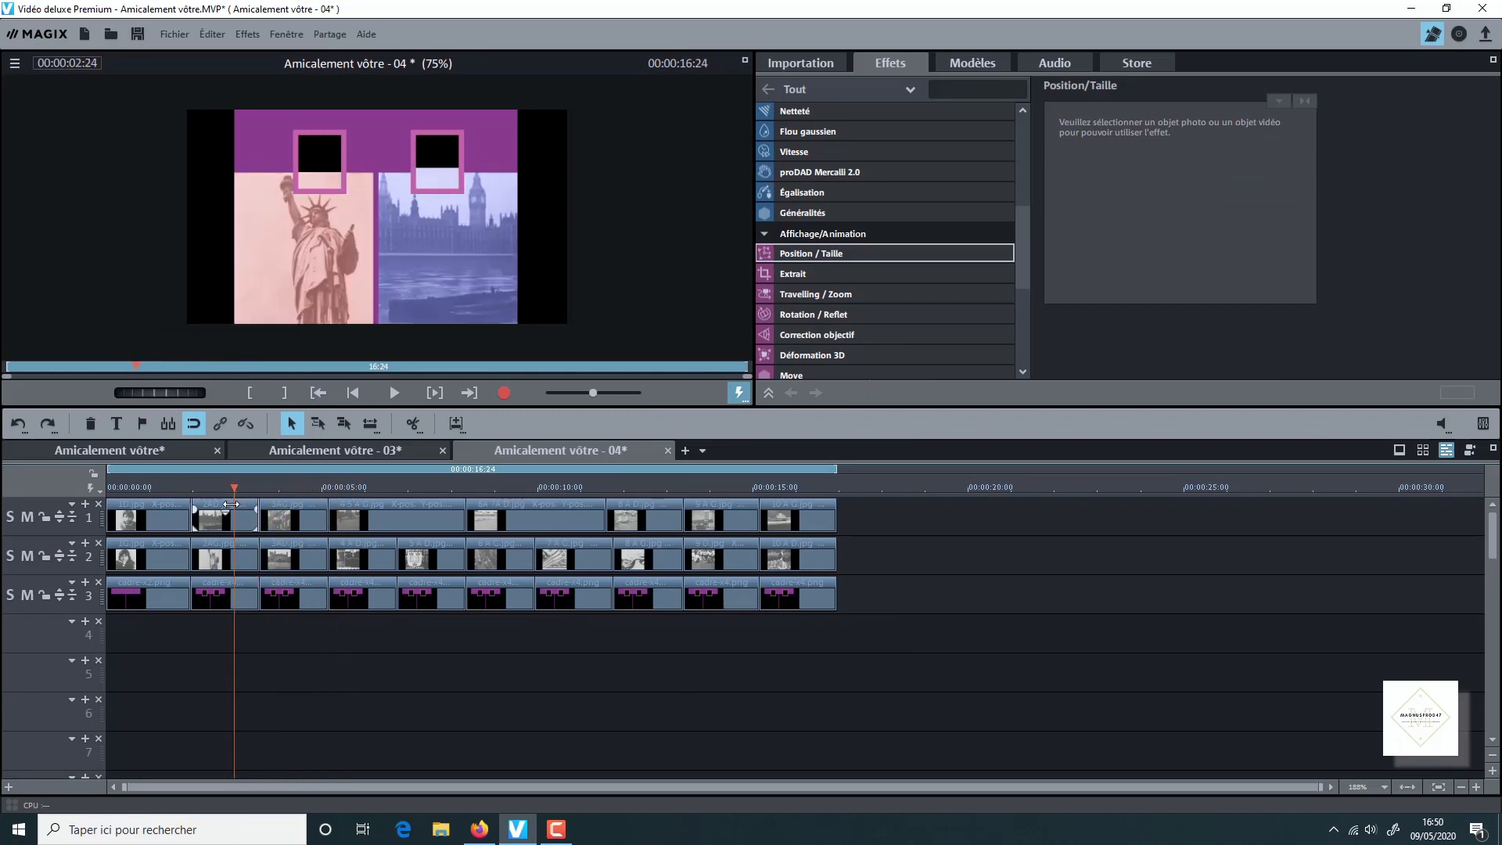
click(746, 61)
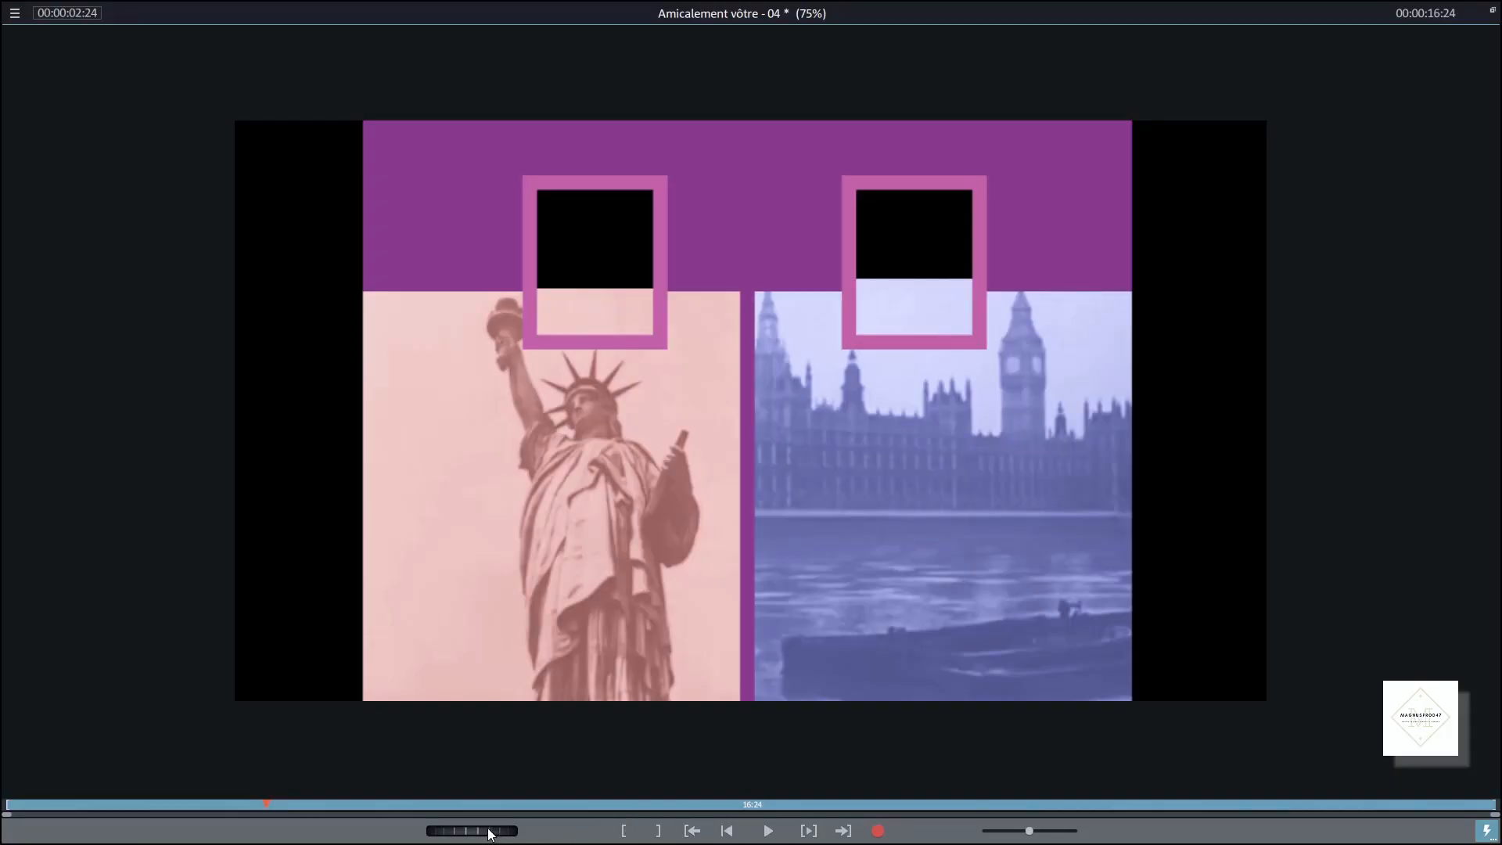
drag(491, 833, 1452, 817)
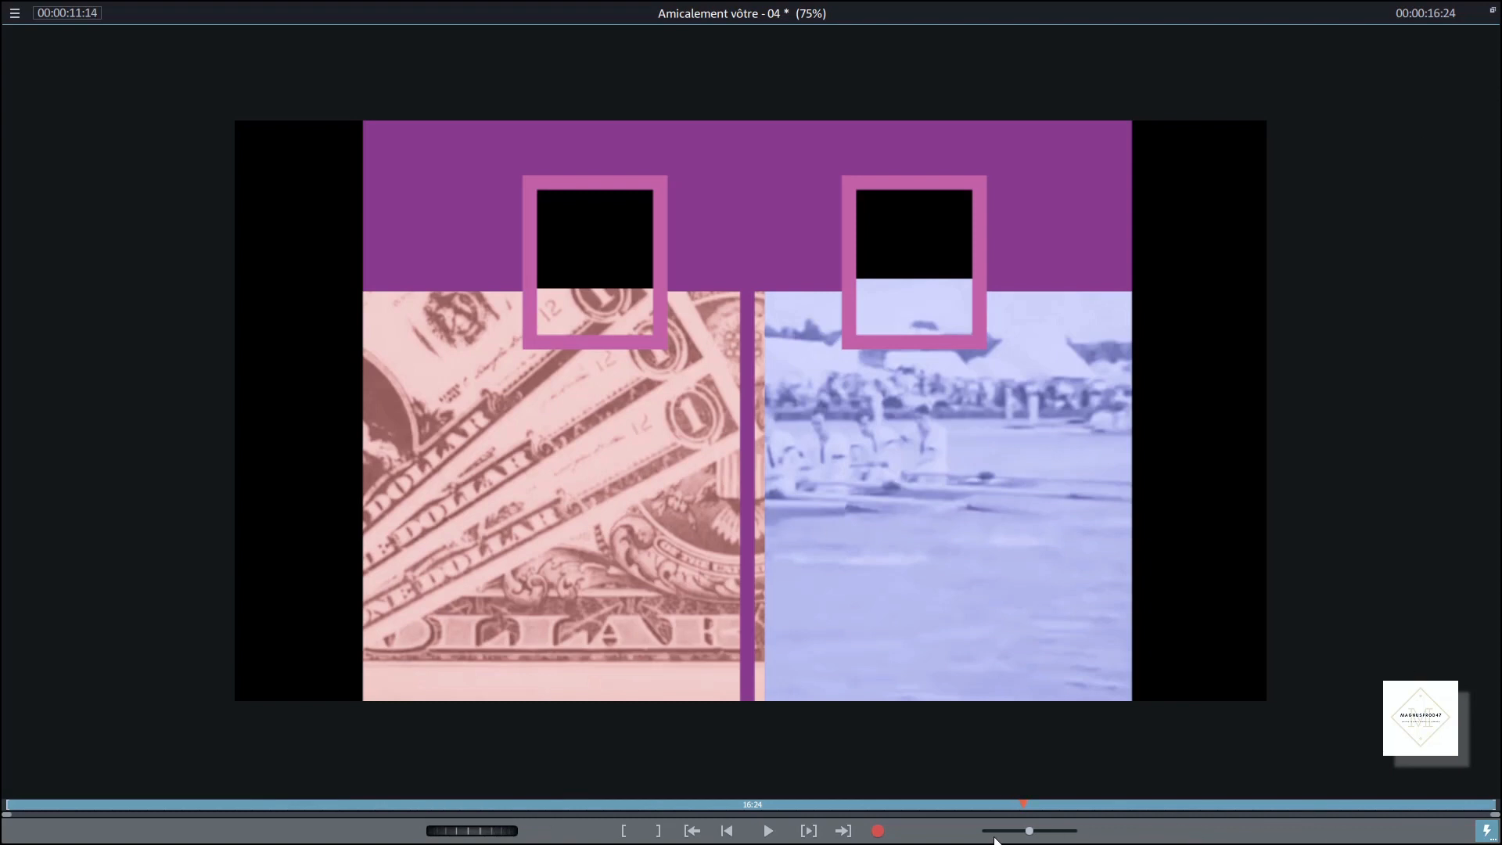
At 00:00:11:06, shift 7 A G.jpg left to about -160, 313 pixels so its edge no longer passes the purple divider
mouse_move(468, 827)
mouse_down()
mouse_move(317, 831)
mouse_move(491, 835)
mouse_move(310, 834)
mouse_move(501, 833)
mouse_move(485, 832)
mouse_up()
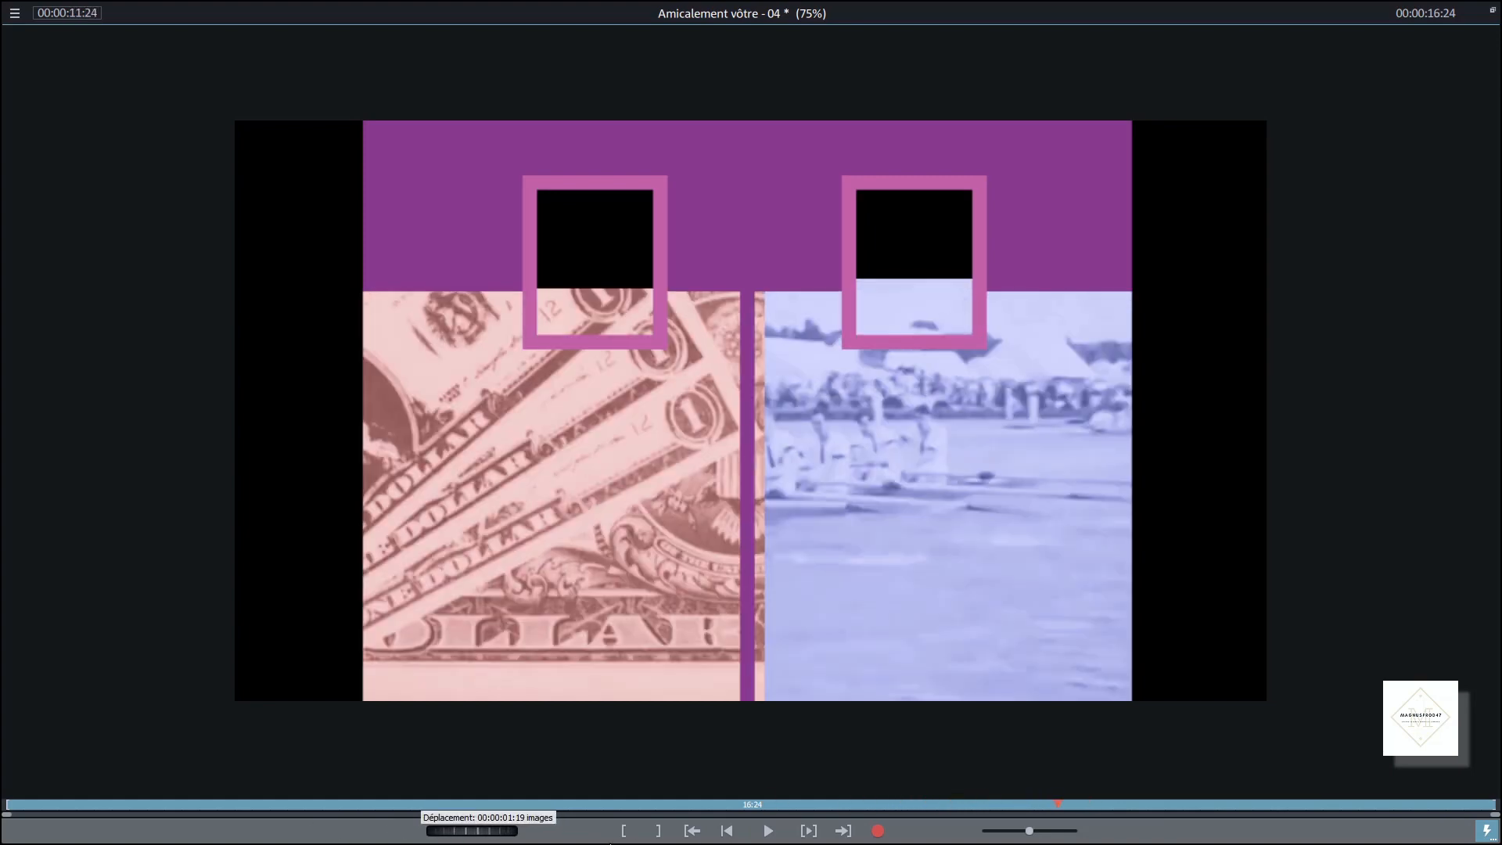
mouse_move(678, 844)
mouse_down()
mouse_move(708, 843)
mouse_move(681, 844)
mouse_up()
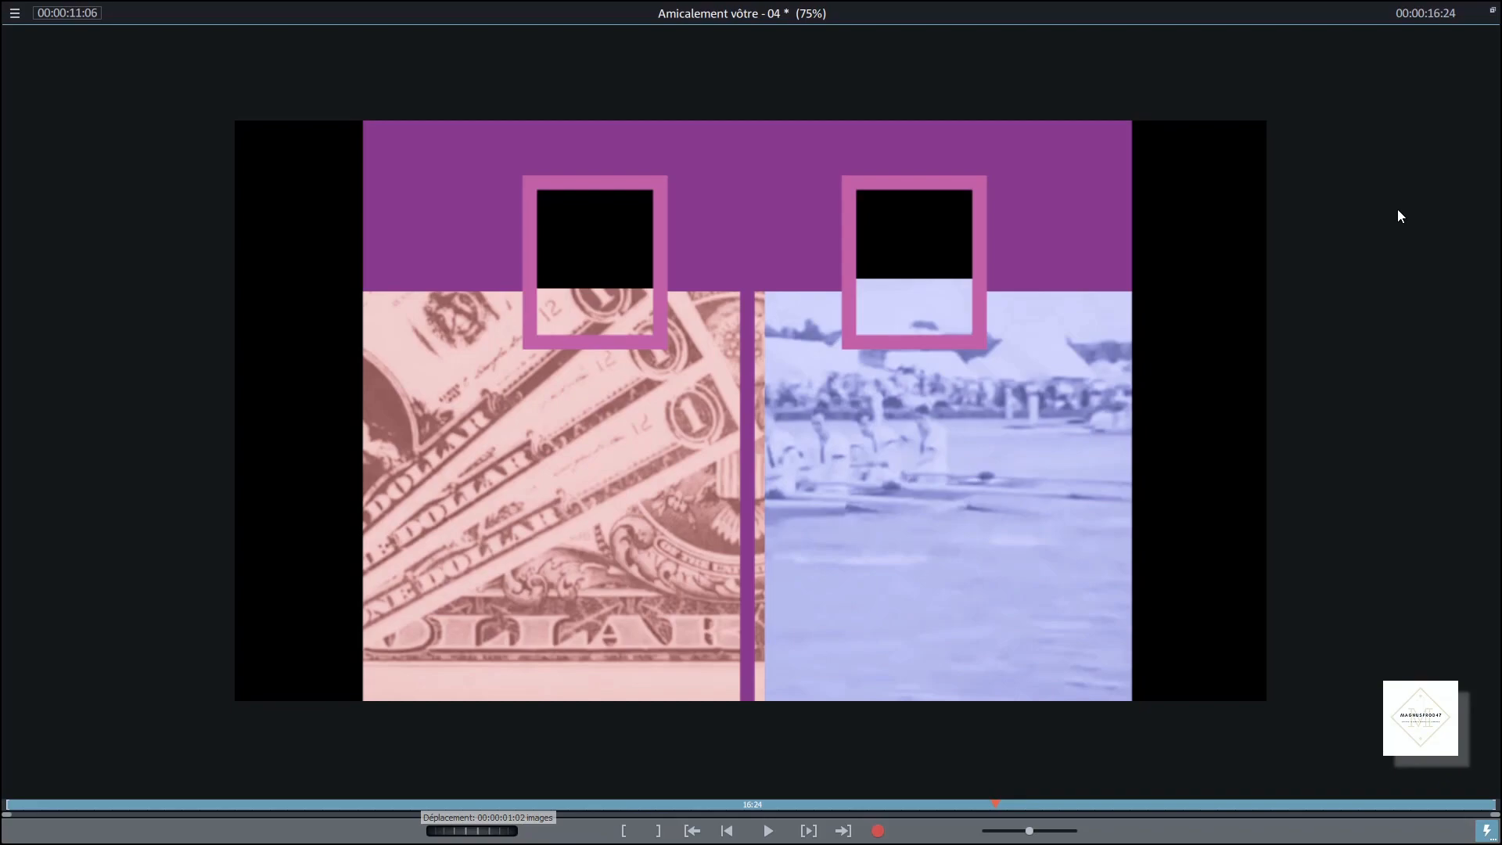
click(1493, 11)
click(583, 560)
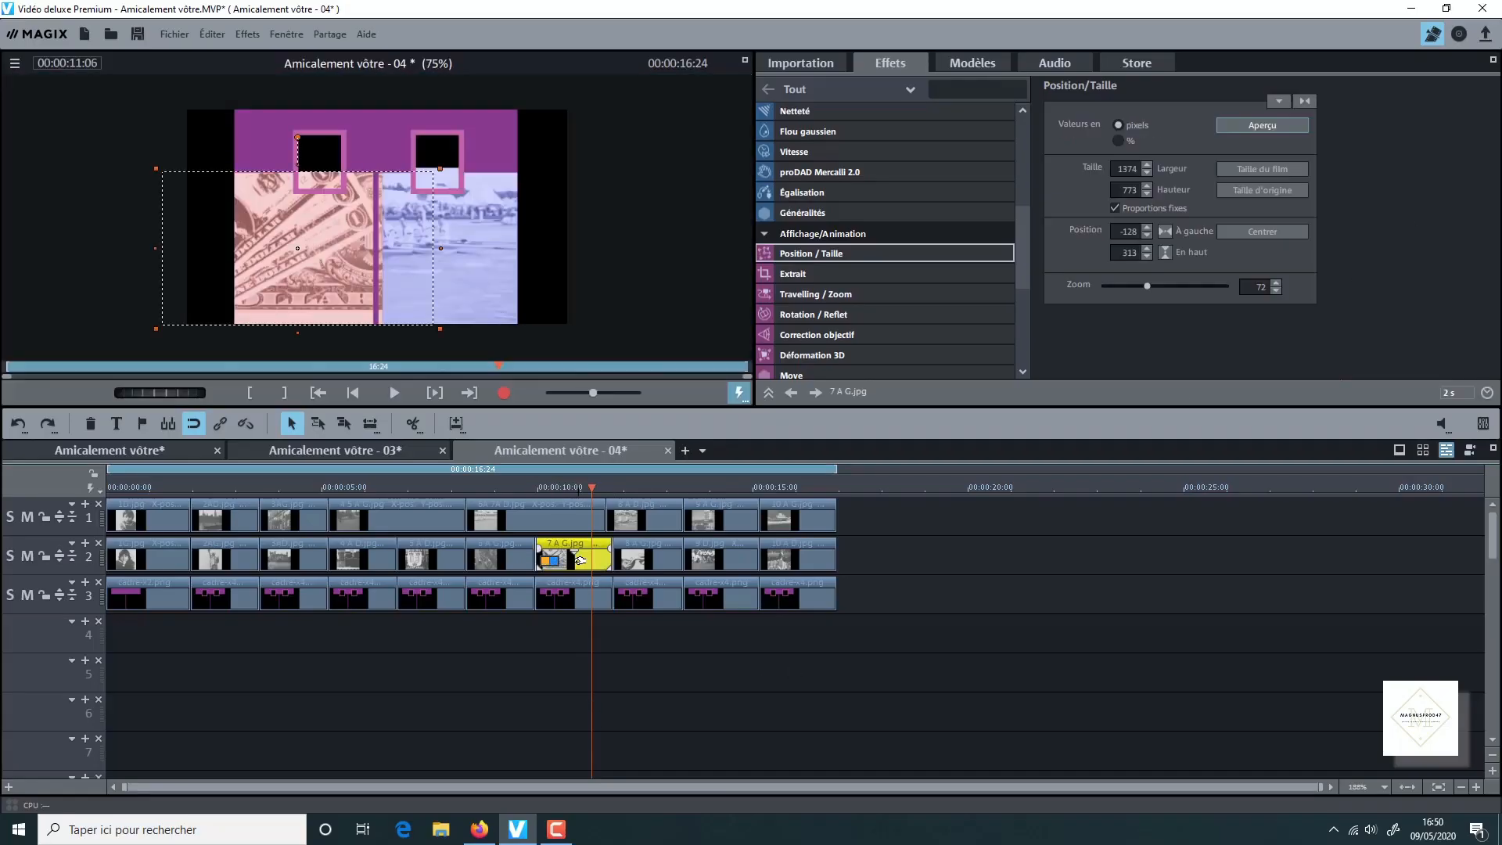
drag(361, 267, 356, 267)
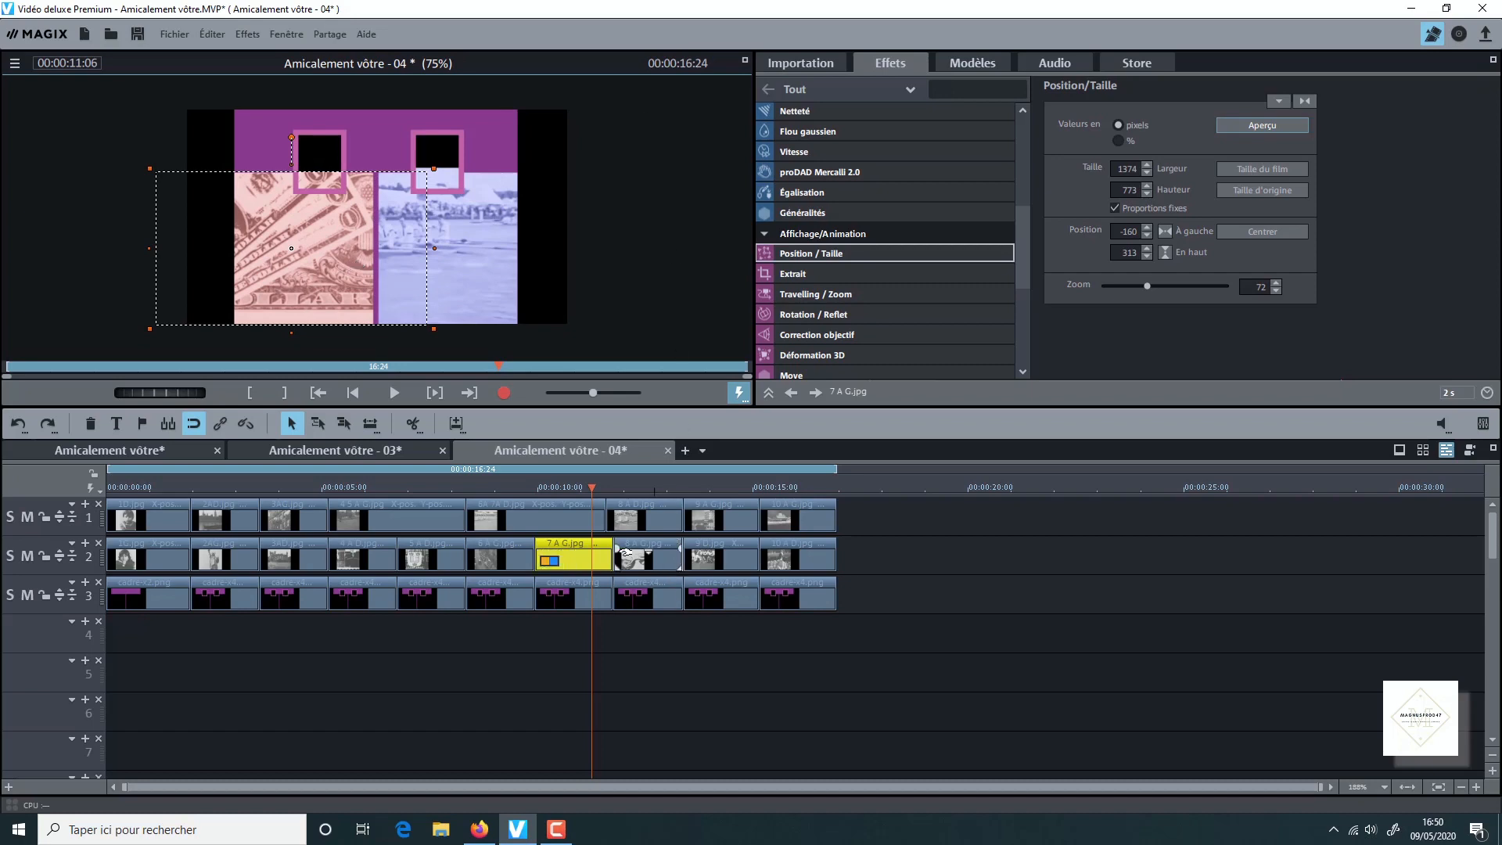
drag(593, 484, 171, 490)
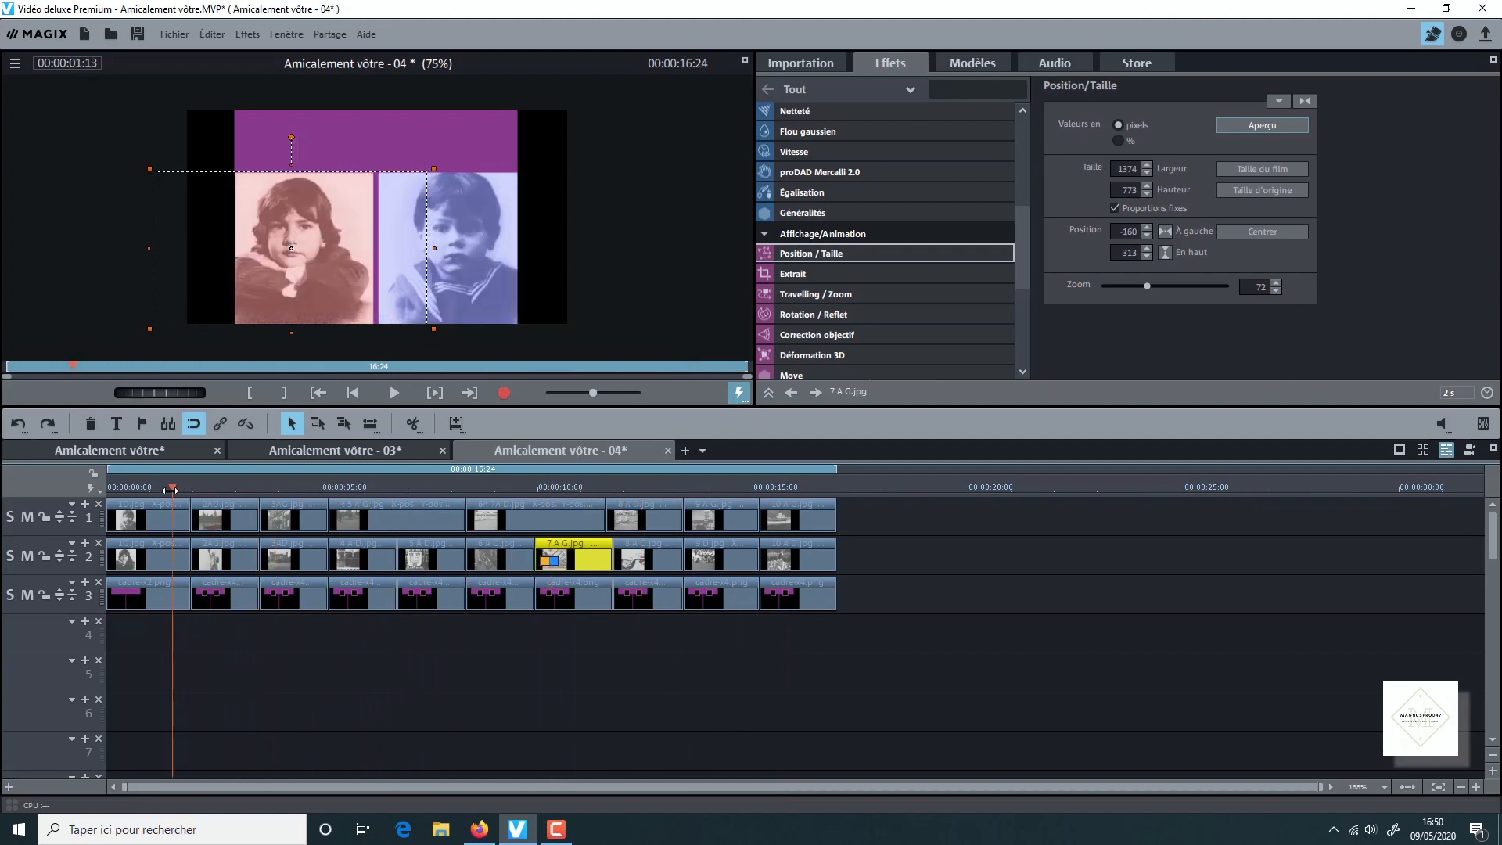
click(808, 654)
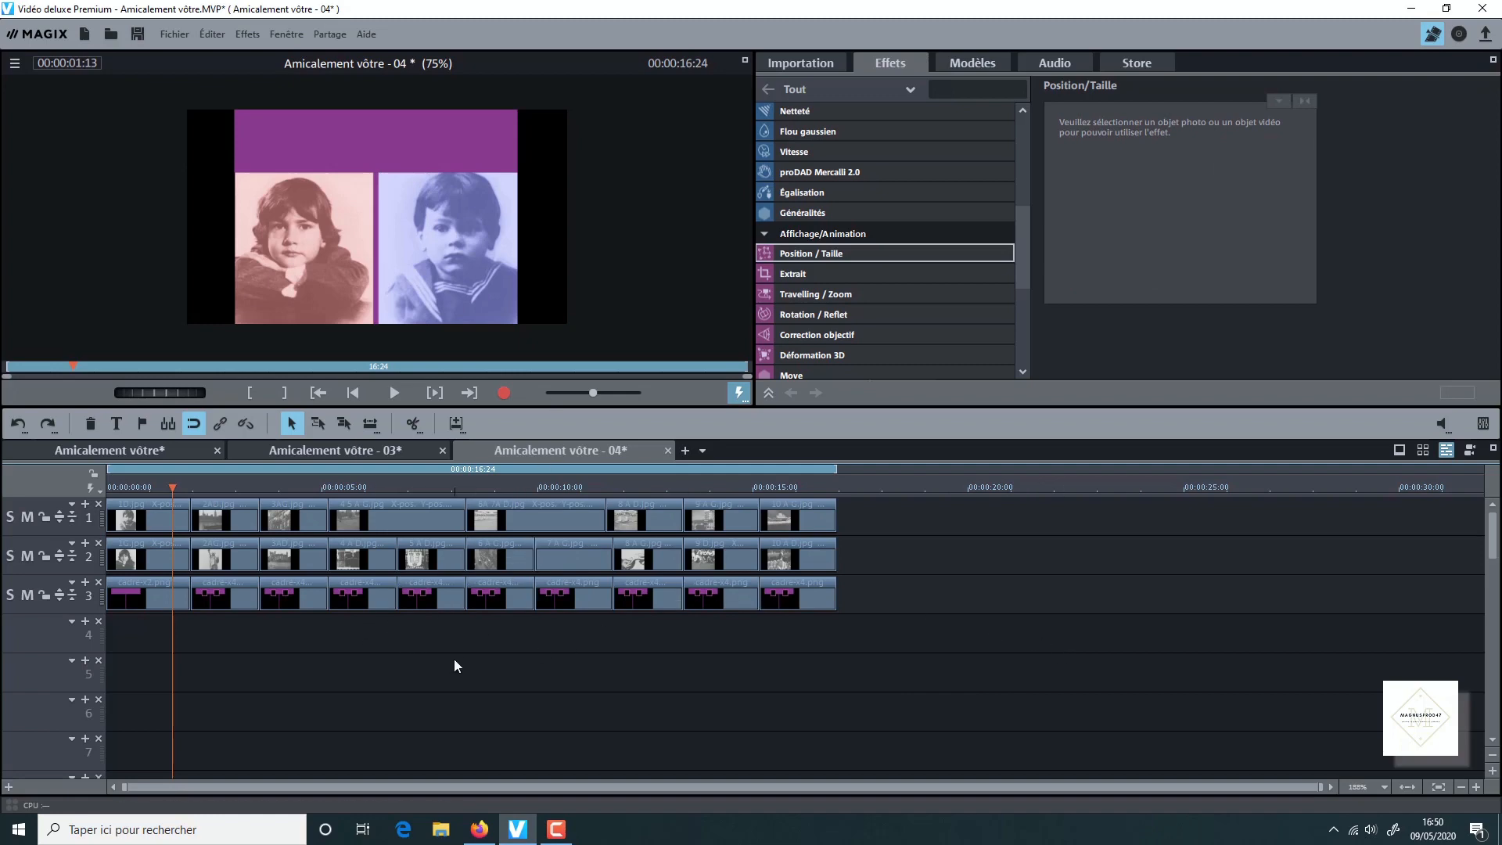
Copy the last cadre-x4.png from track 3 and paste it onto track 6, spanning from the second photo pair to the sequence end
click(813, 65)
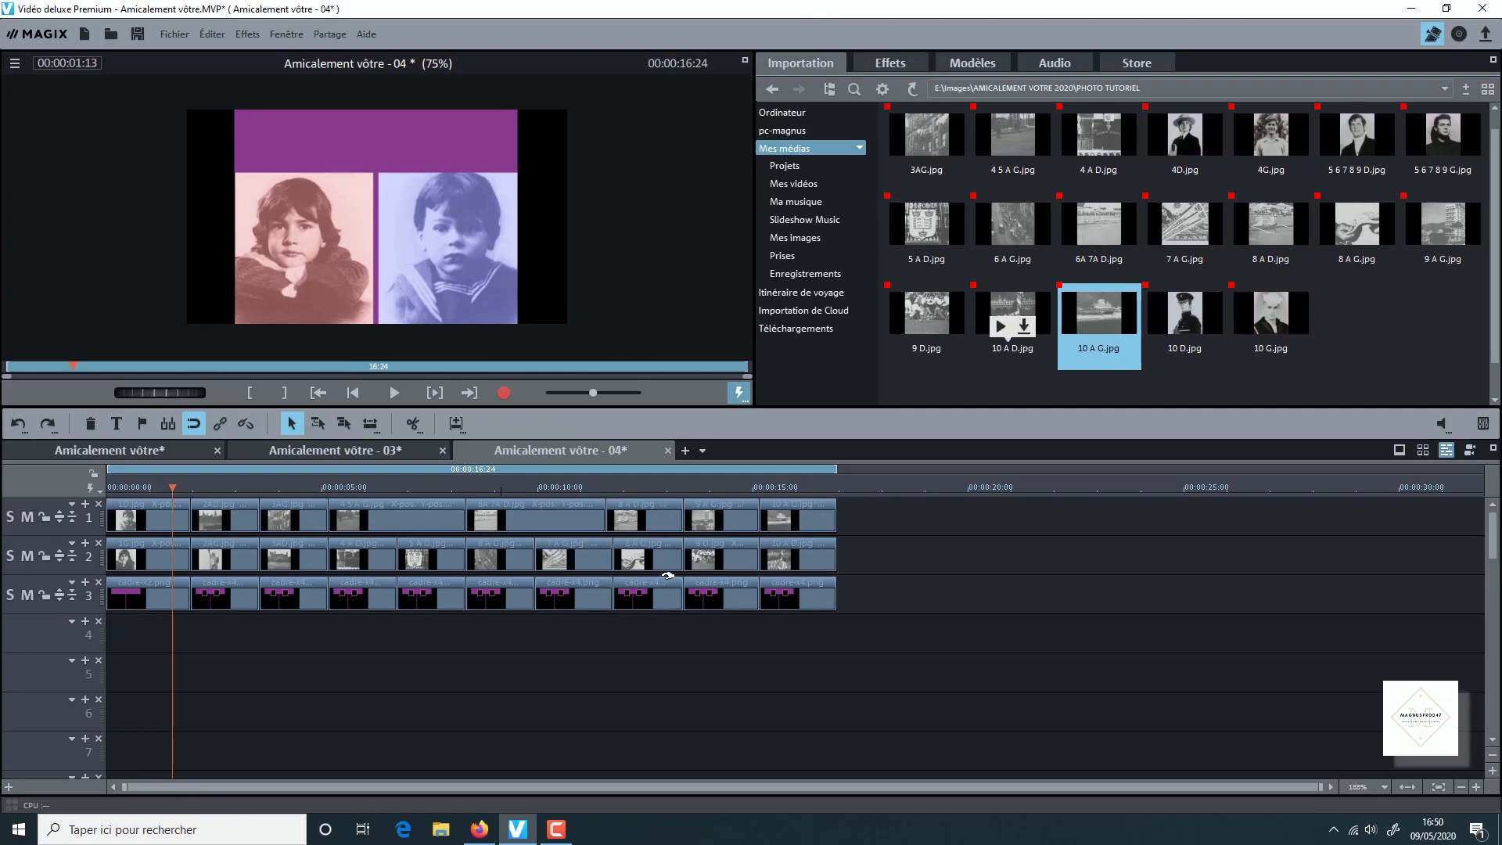
drag(172, 493, 217, 490)
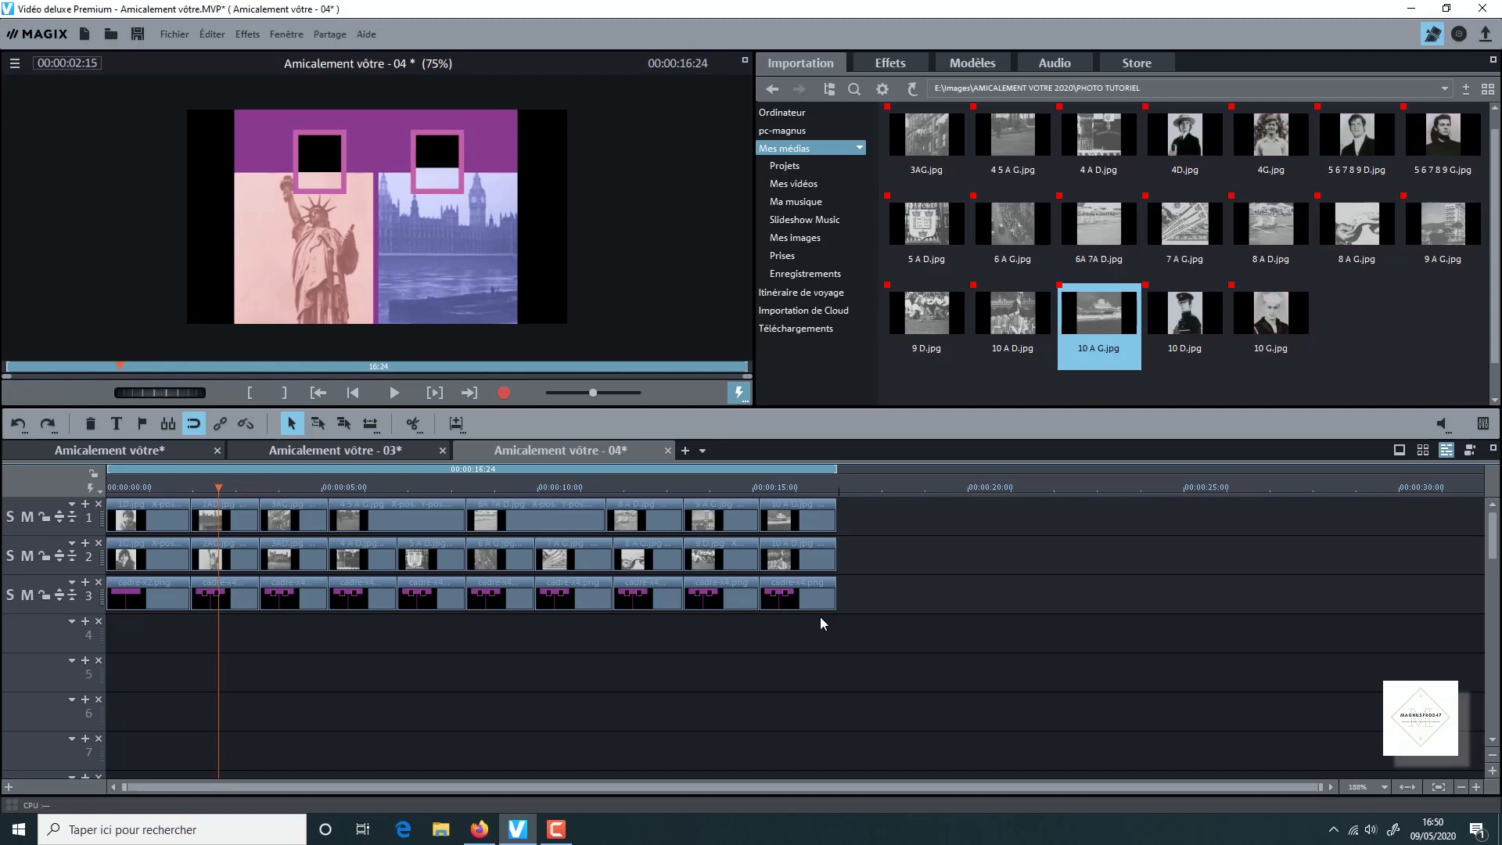
drag(820, 616, 224, 598)
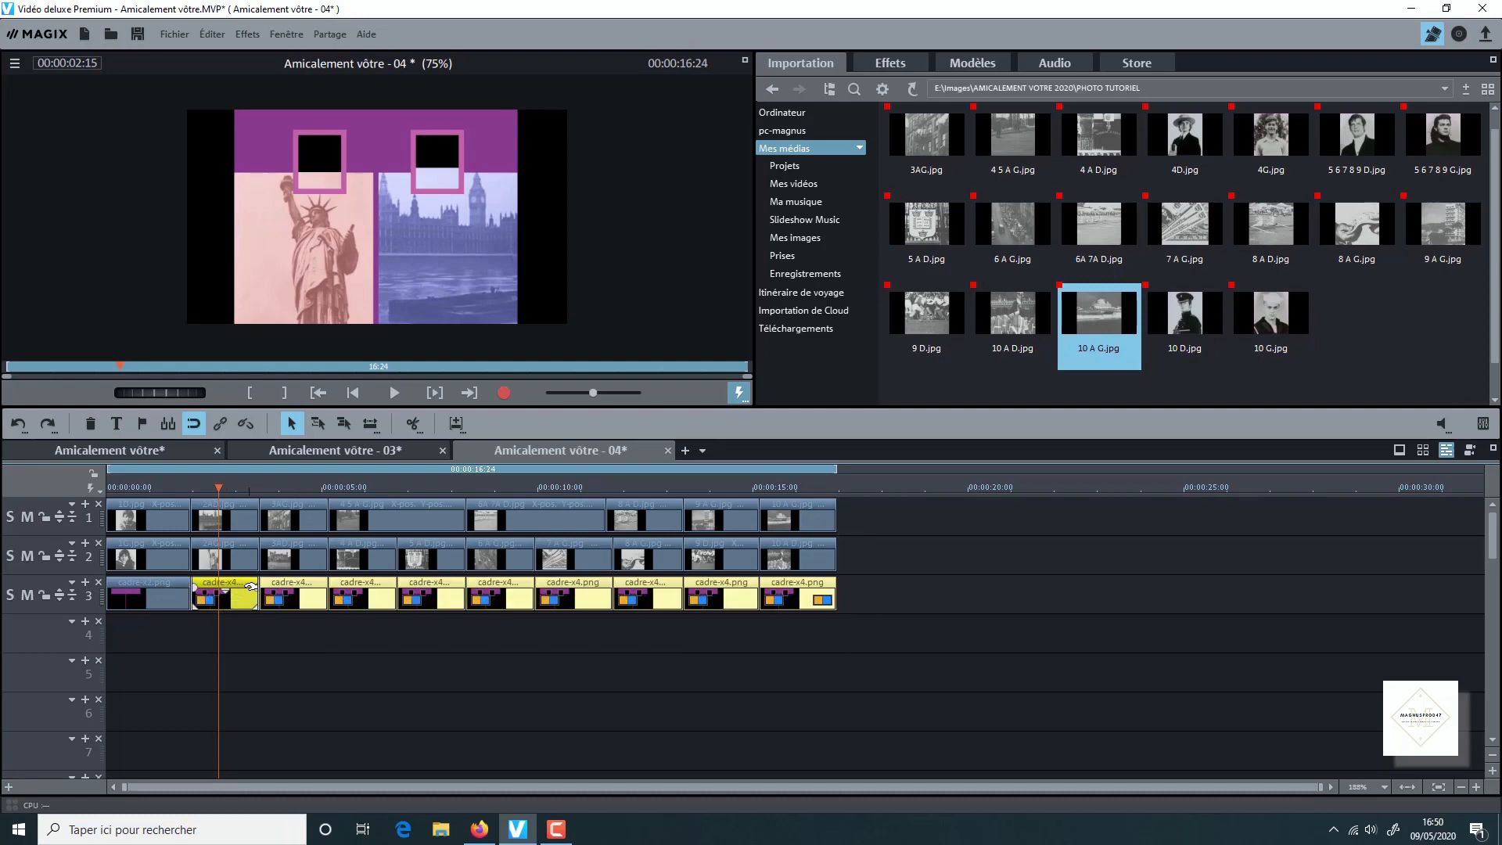
click(454, 699)
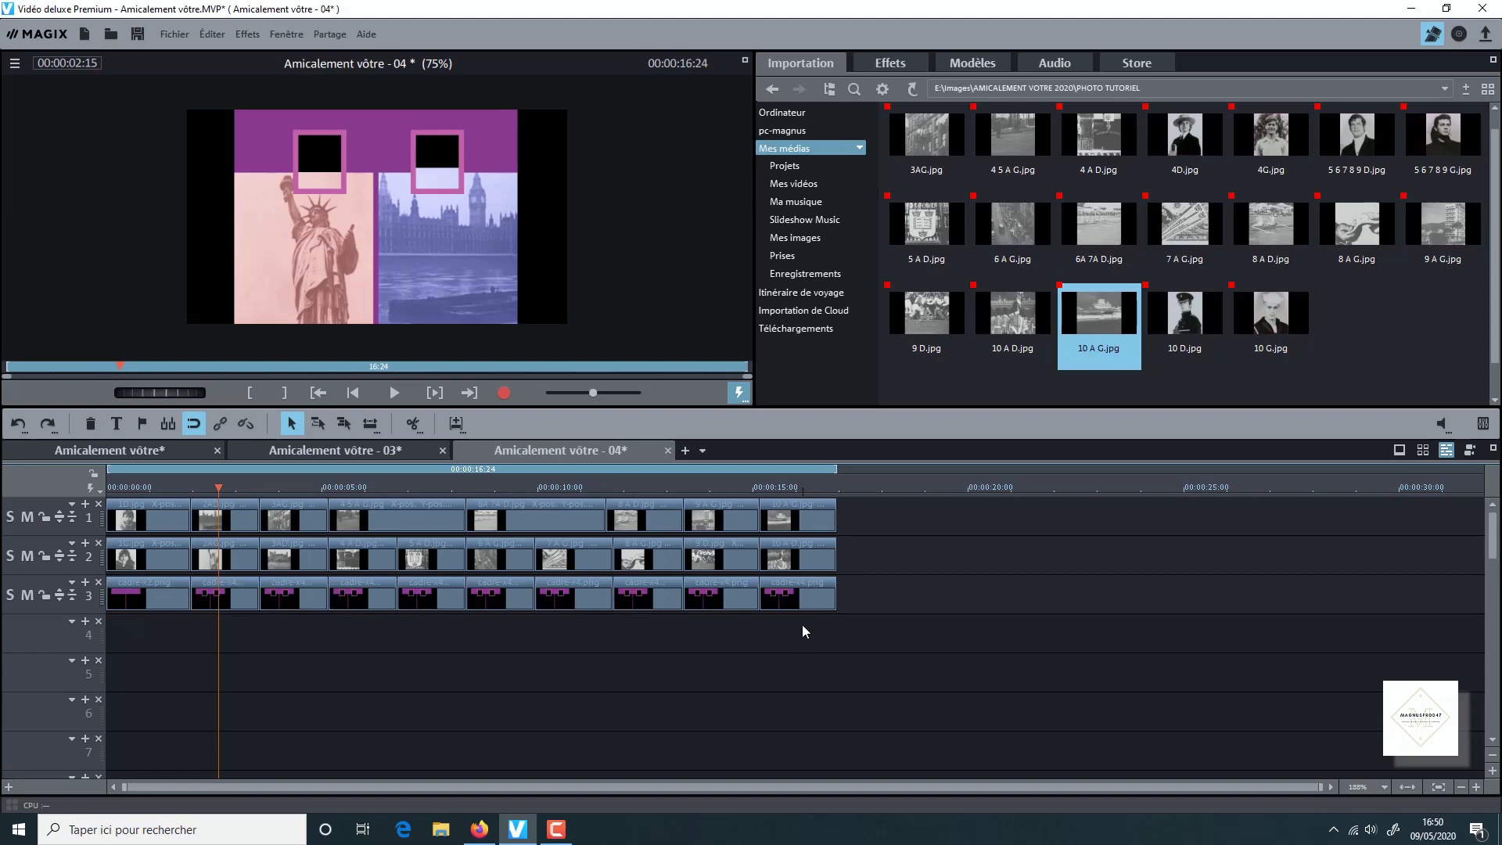
right_click(811, 598)
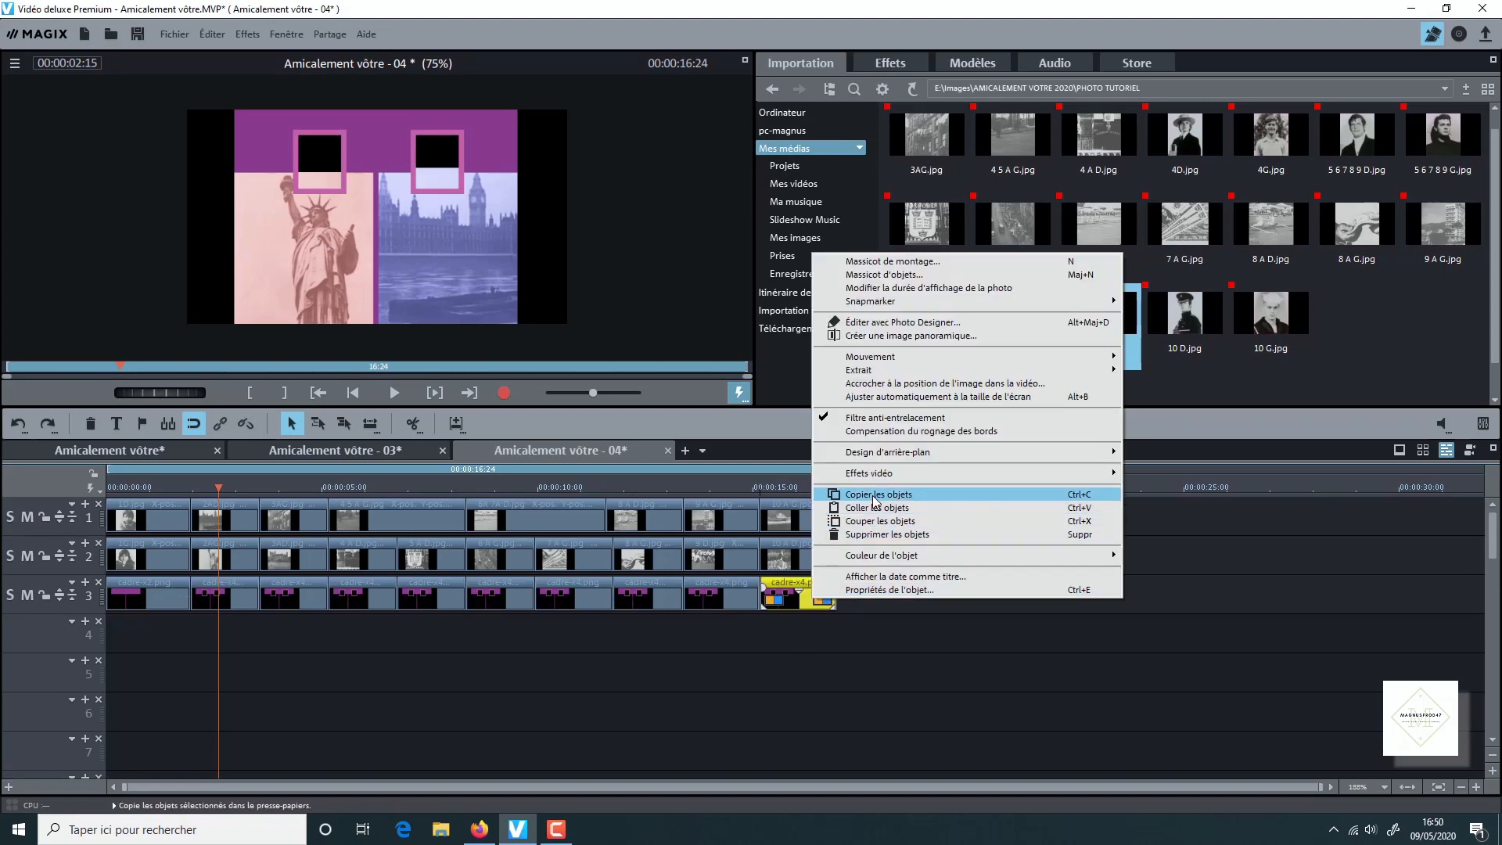
click(872, 496)
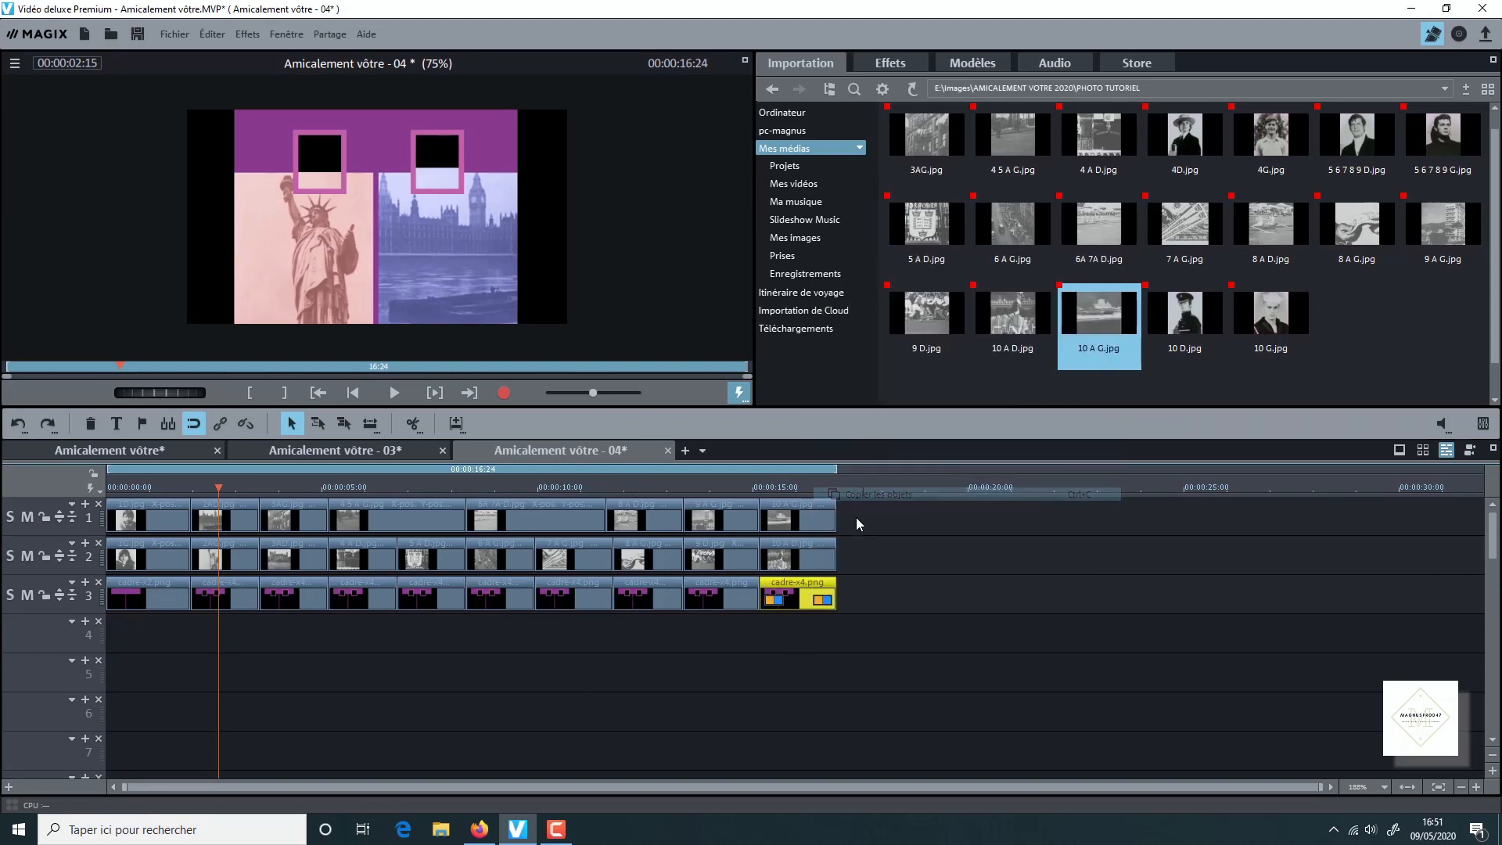
right_click(246, 640)
click(322, 648)
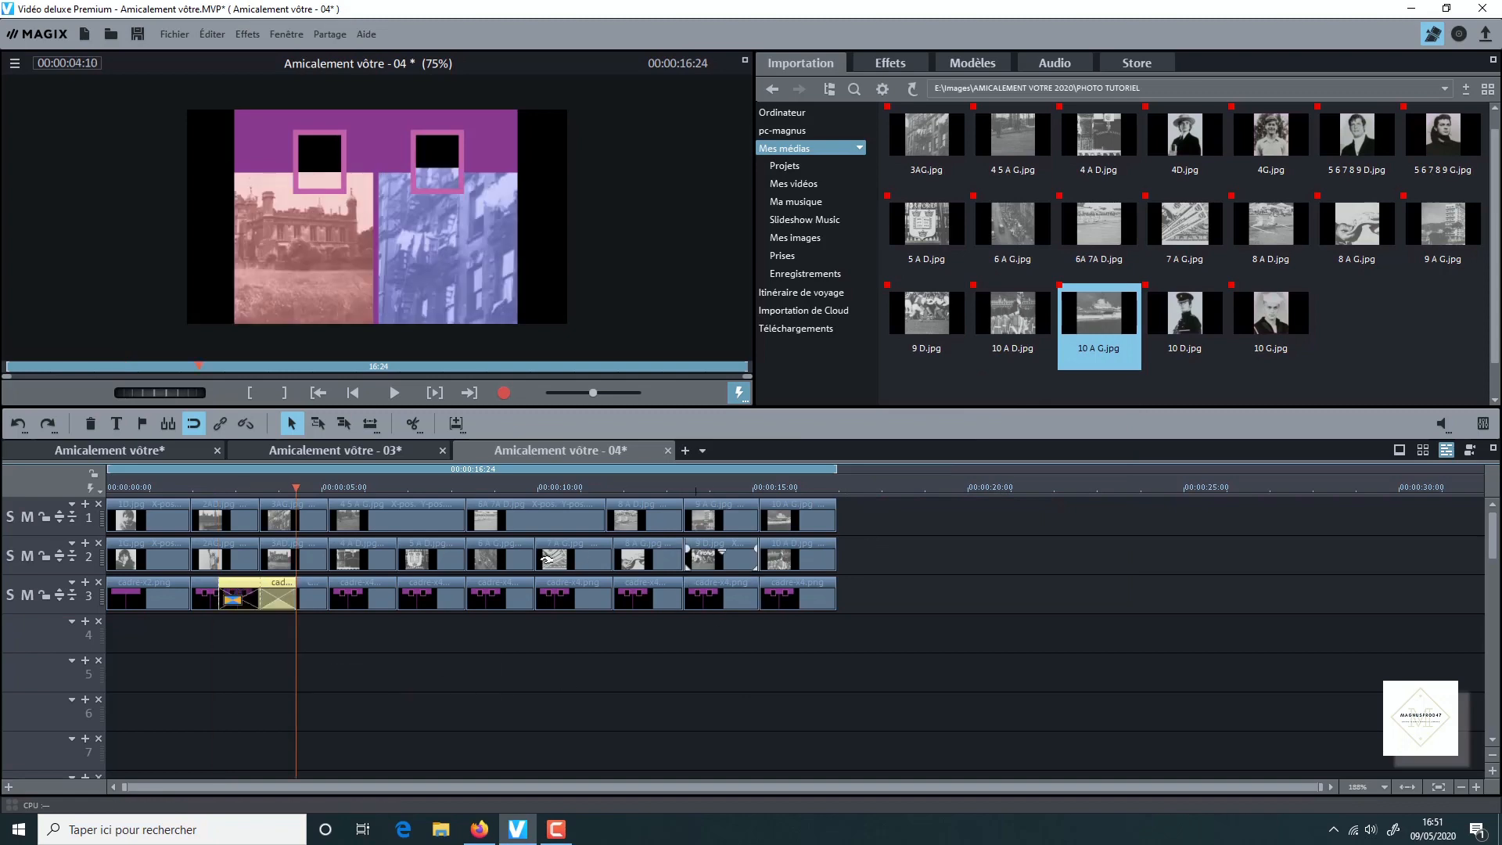
drag(254, 588, 828, 728)
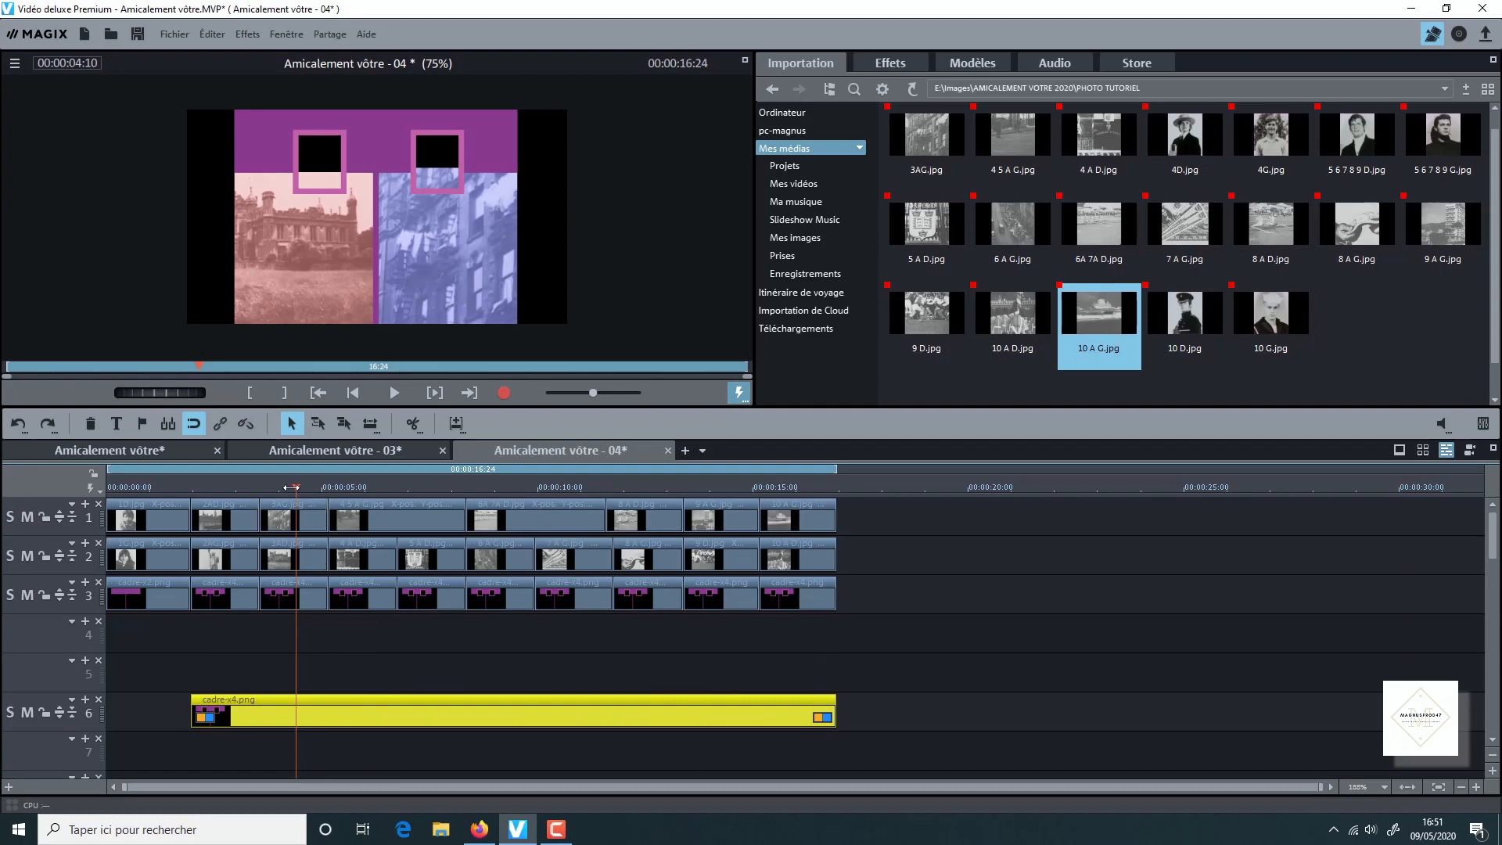
Add 2 3 D.jpg to track 5, starting with the track 6 frame, and set the playhead to 00:00:01:24
click(207, 503)
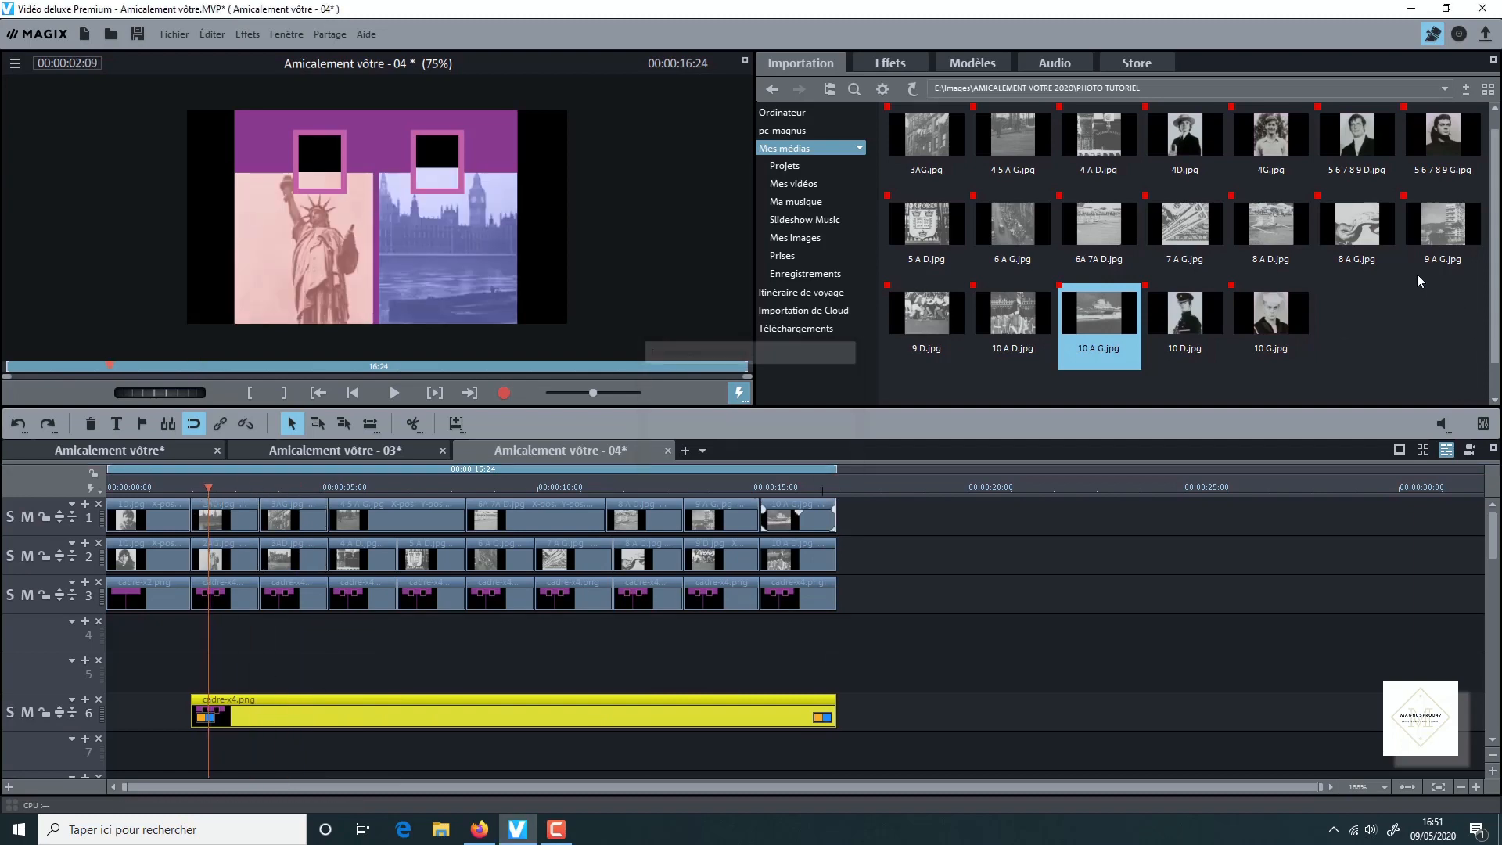
scroll(1499, 299, up, 1)
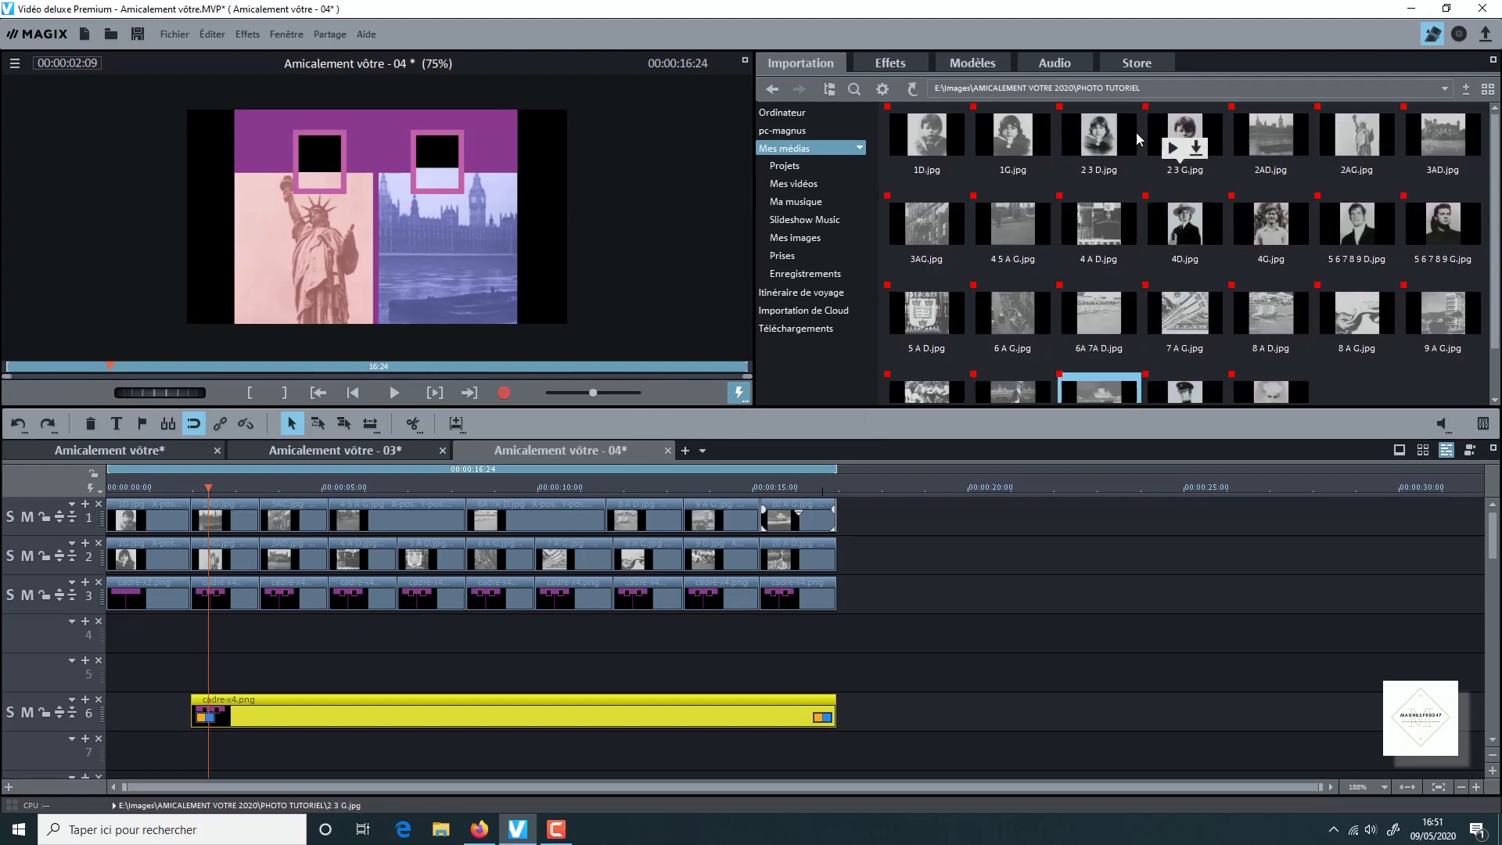
mouse_move(953, 162)
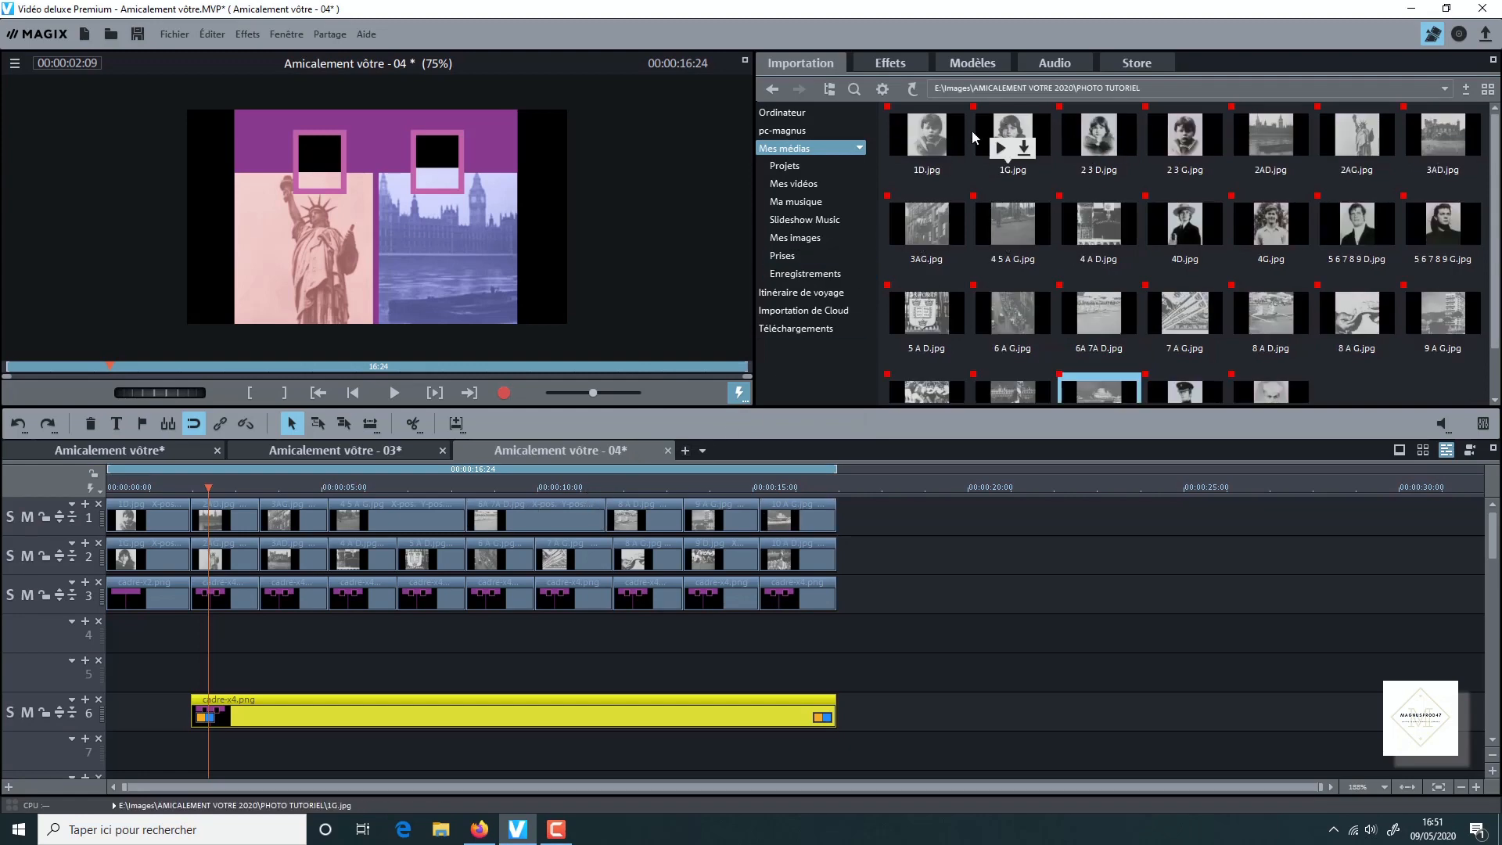
mouse_move(1095, 135)
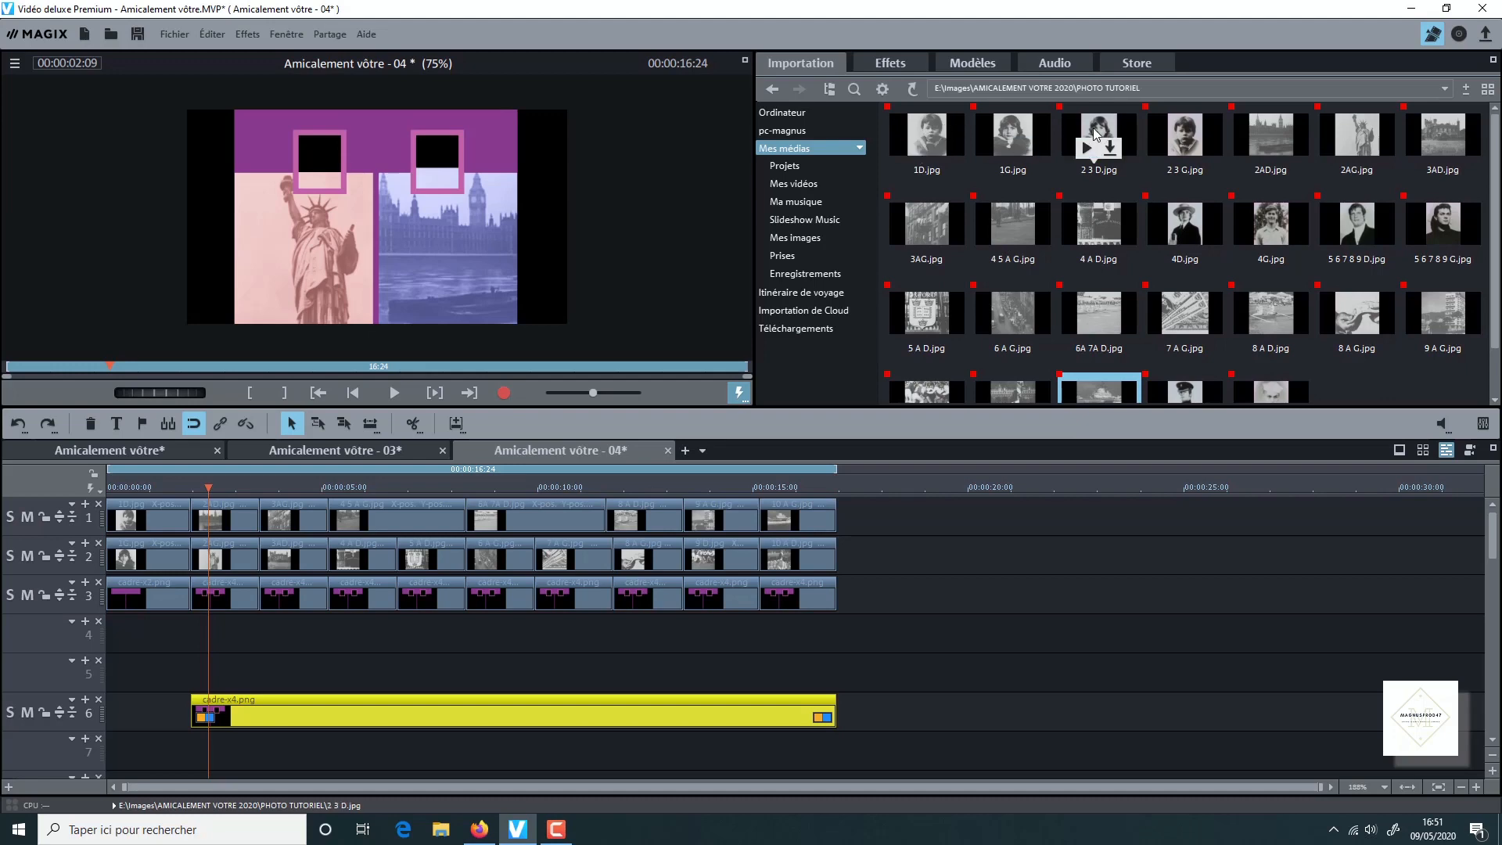
drag(1098, 129, 256, 670)
drag(208, 490, 192, 491)
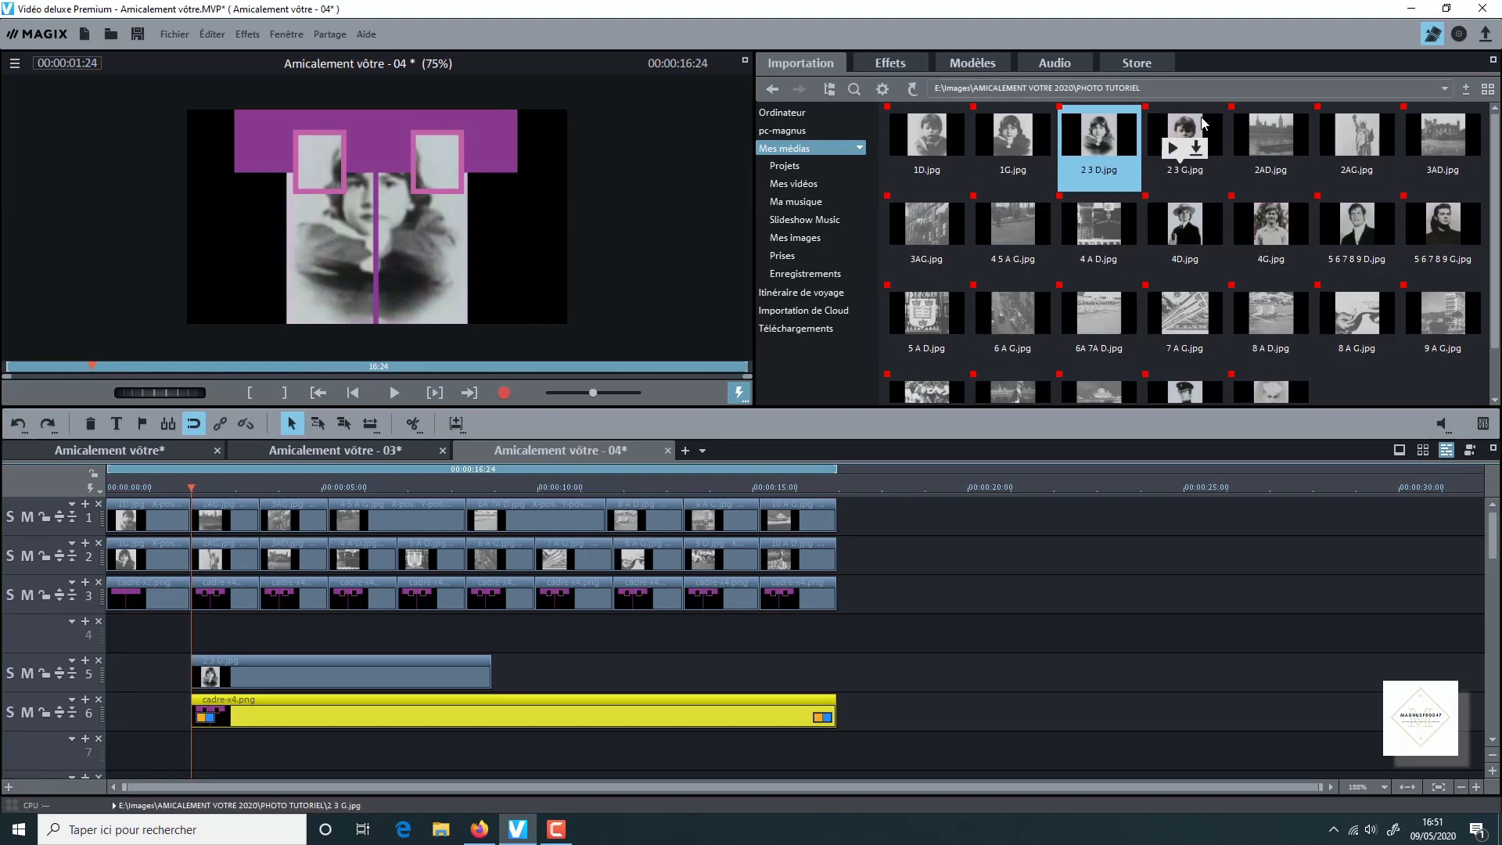
Add 2 3 G.jpg to track 4 above 2 3 D.jpg and shorten both small photos to end with the second photo pair
drag(1184, 145, 256, 636)
drag(505, 643, 262, 645)
click(493, 645)
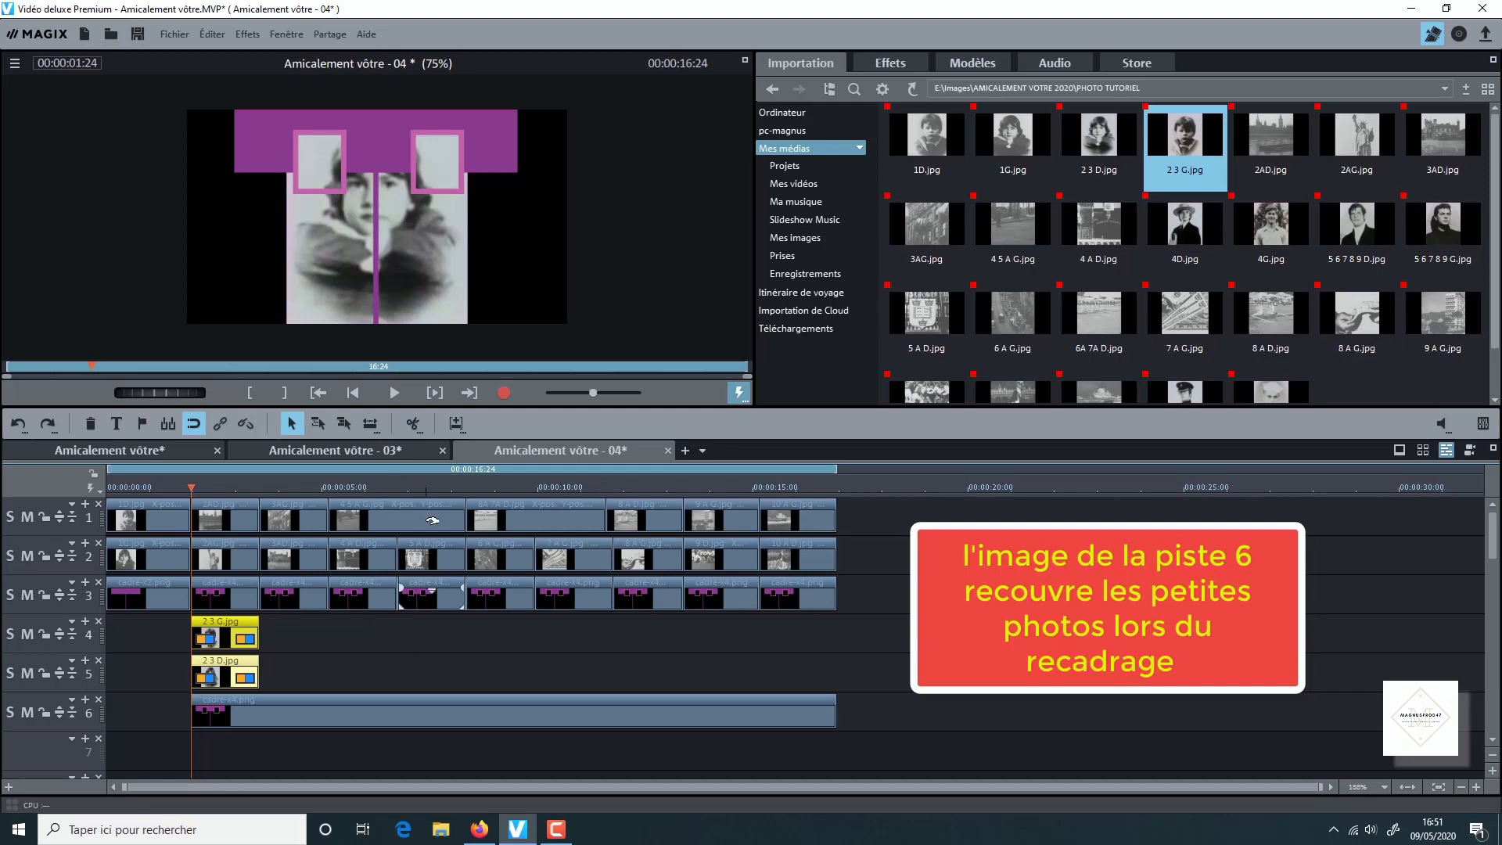
Scale 2 3 G.jpg and 2 3 D.jpg together to 50% zoom and move them to about 640, 474 pixels
click(892, 64)
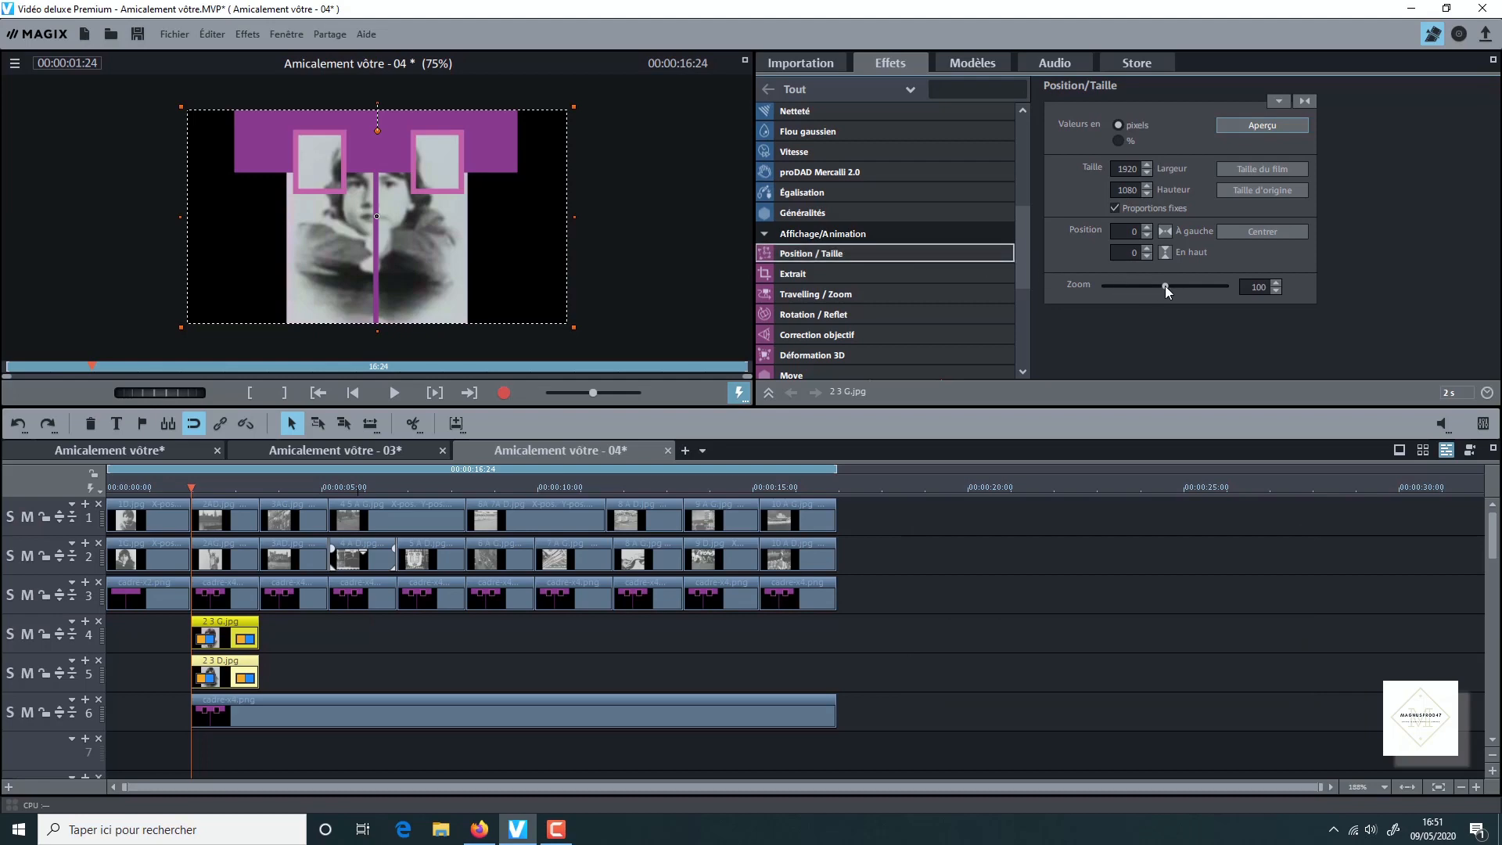
drag(1165, 287, 1134, 289)
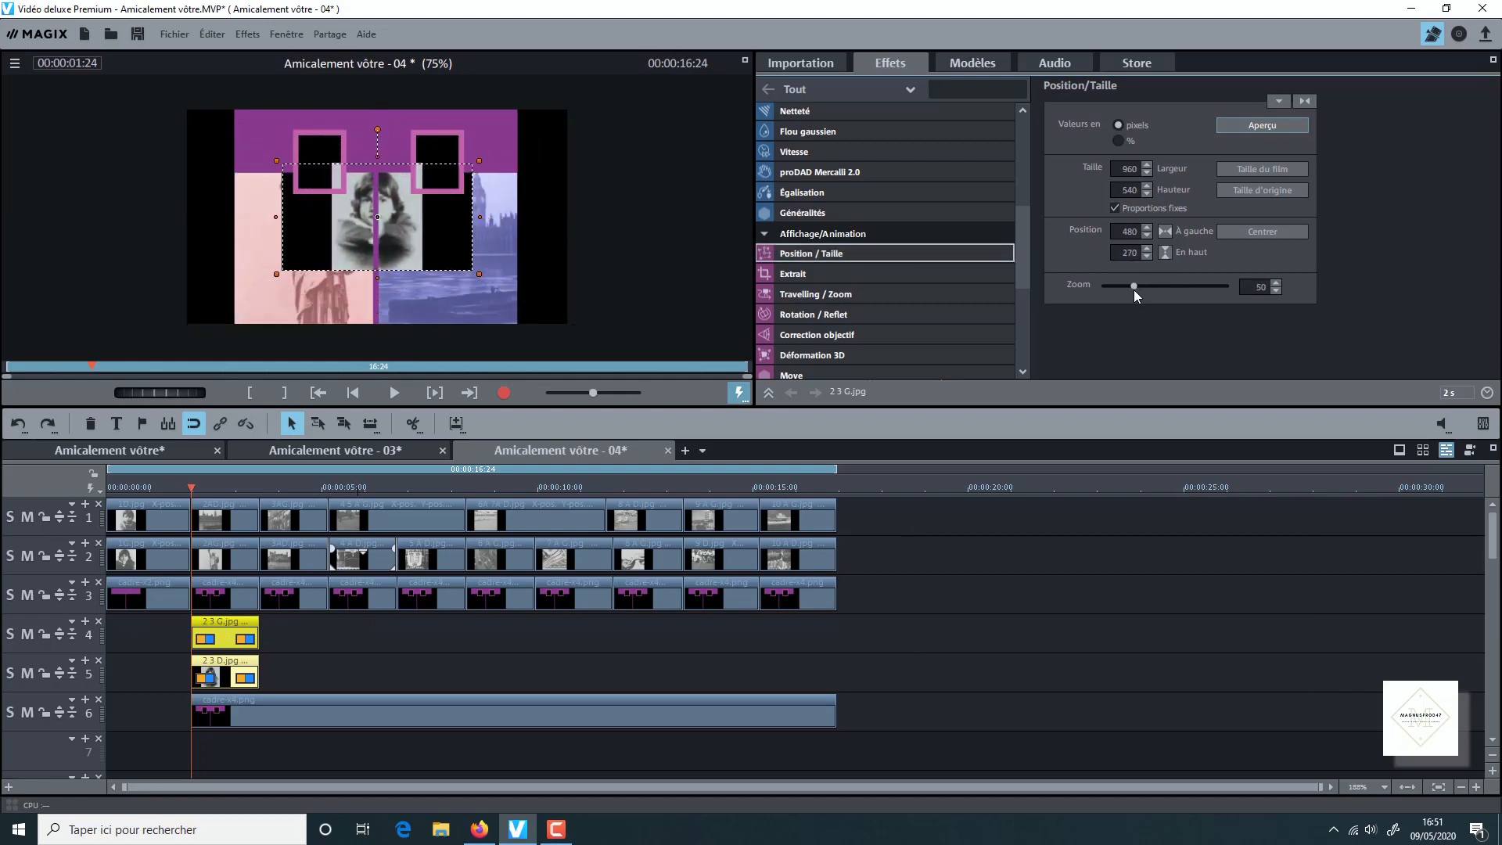
drag(427, 229, 468, 294)
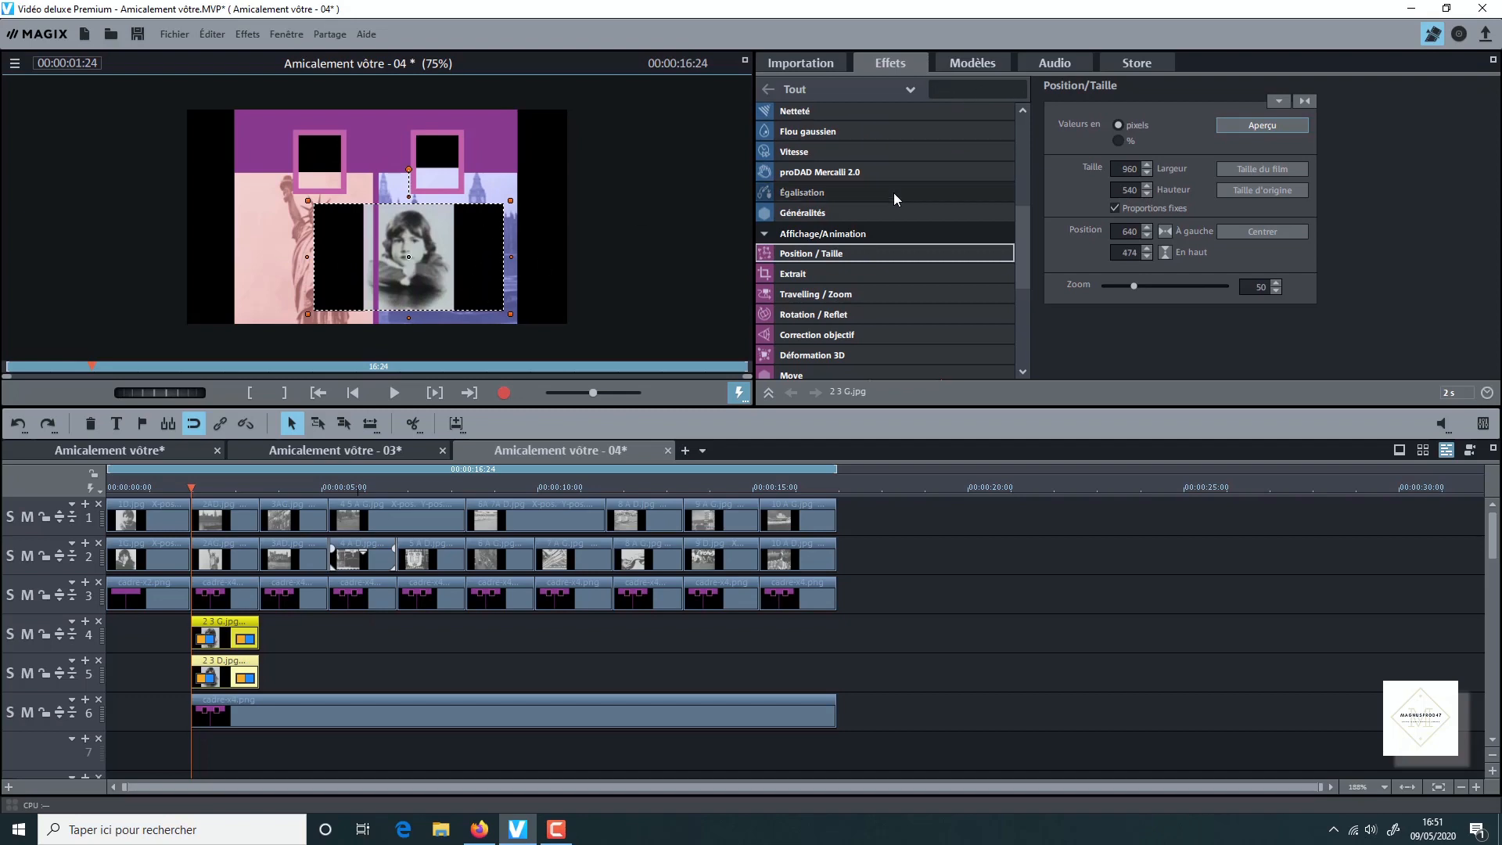
Key out black (Noir) in 2 3 G.jpg and 2 3 D.jpg with the Chrominance effect
scroll(894, 193, up, 6)
click(880, 219)
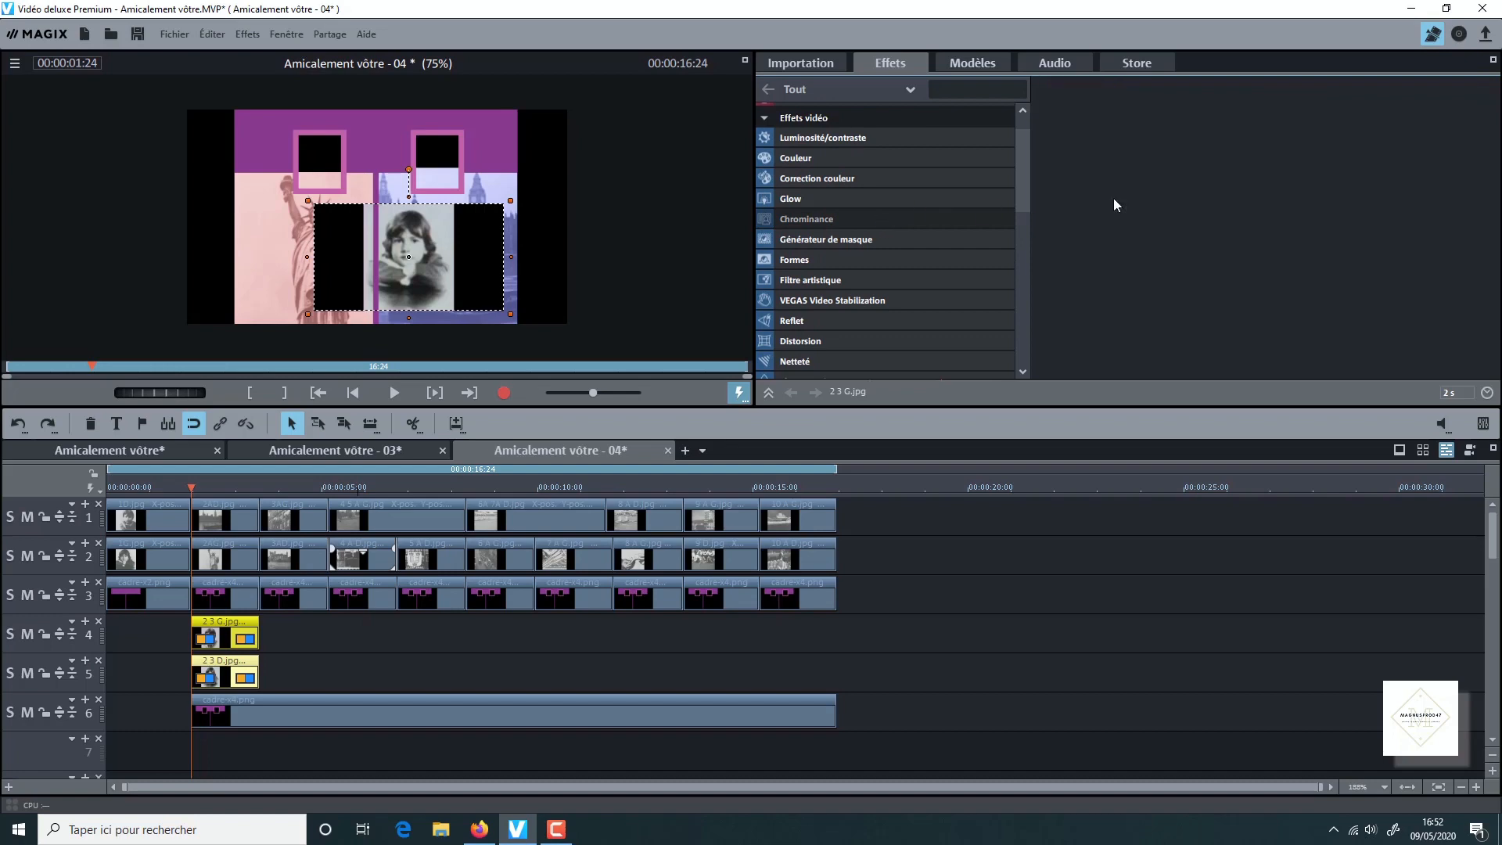
click(1199, 195)
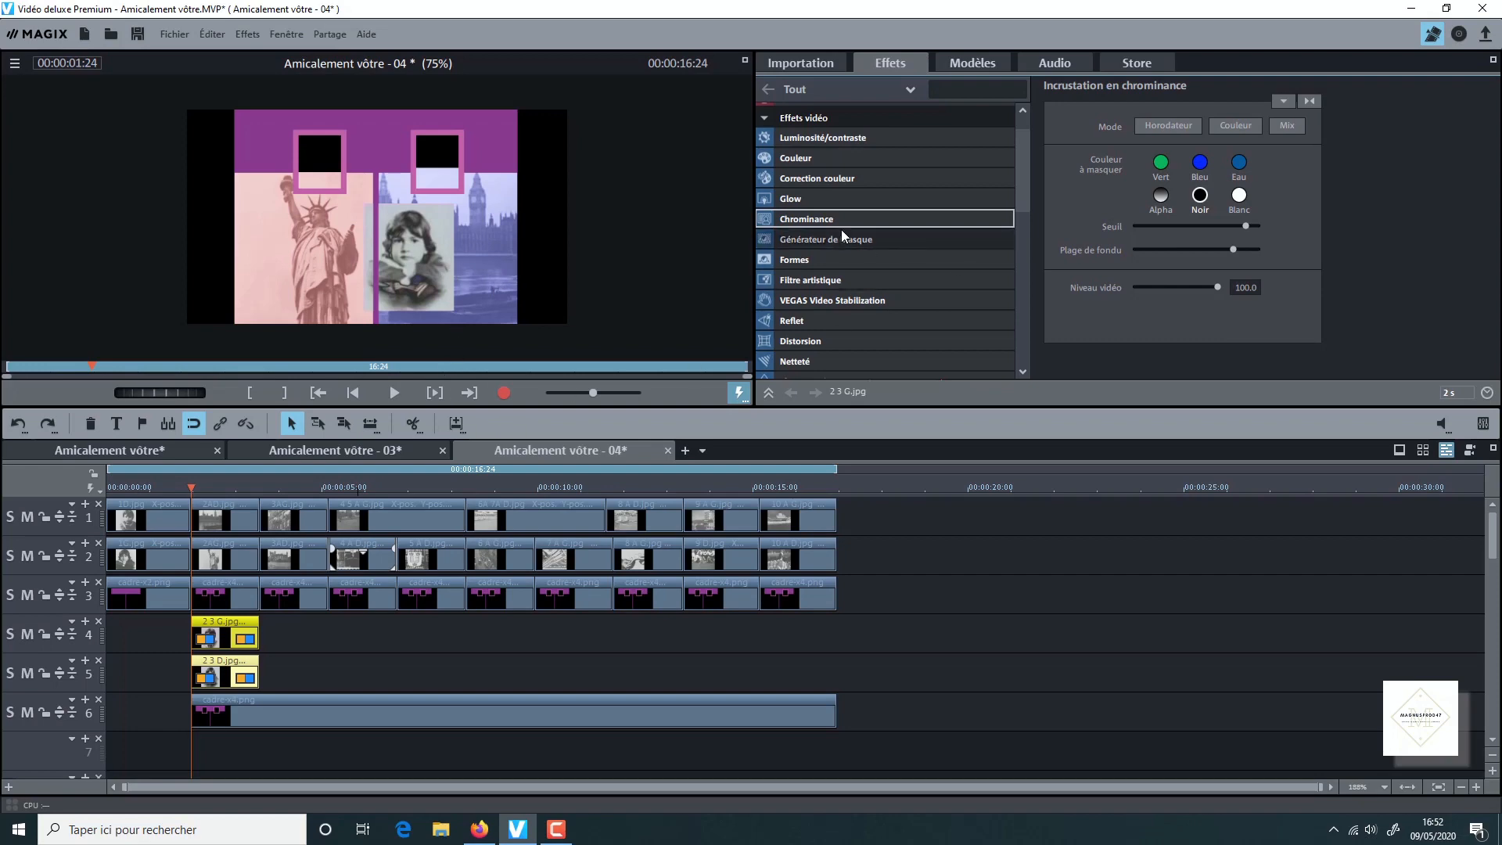
Reposition the two keyed portraits over the Statue of Liberty half at about 180, 433 pixels
scroll(842, 228, down, 6)
click(863, 291)
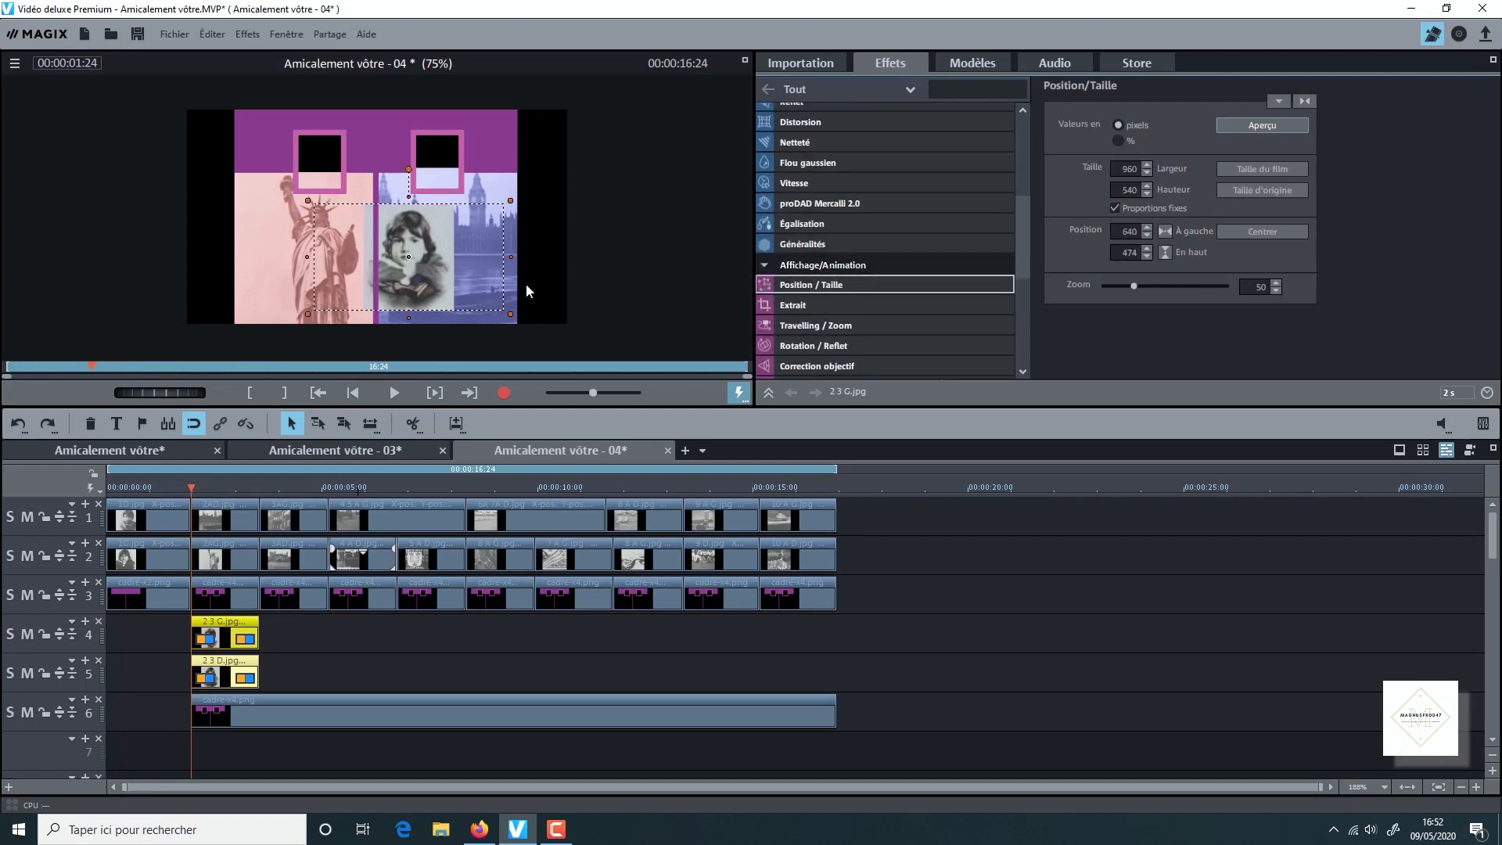
drag(438, 268, 344, 258)
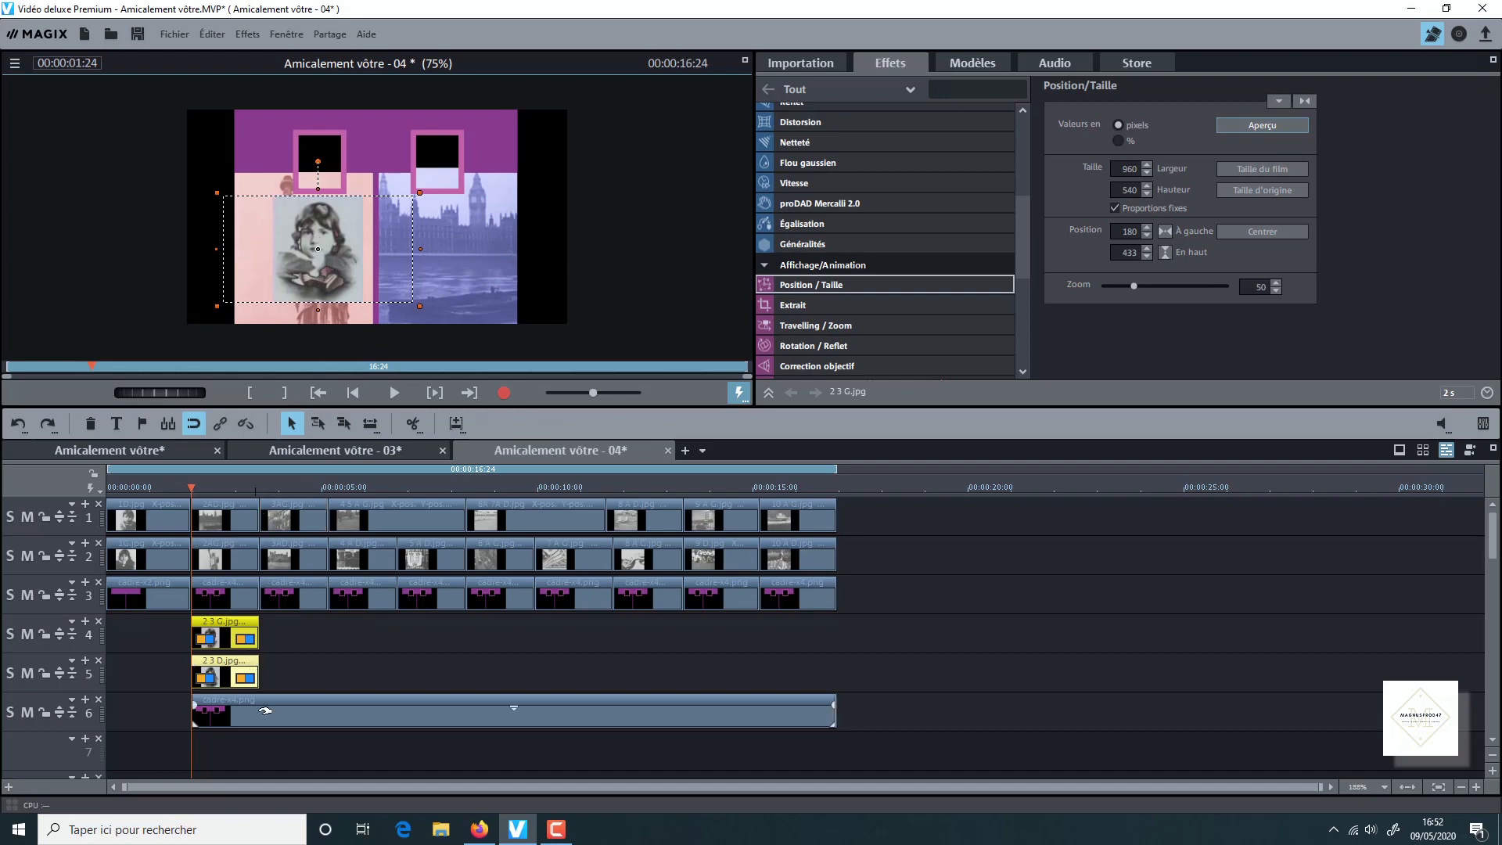
Move the long cadre-x4.png down to track 7 and set the two small portraits aside beyond the end of the sequence
drag(303, 712, 303, 751)
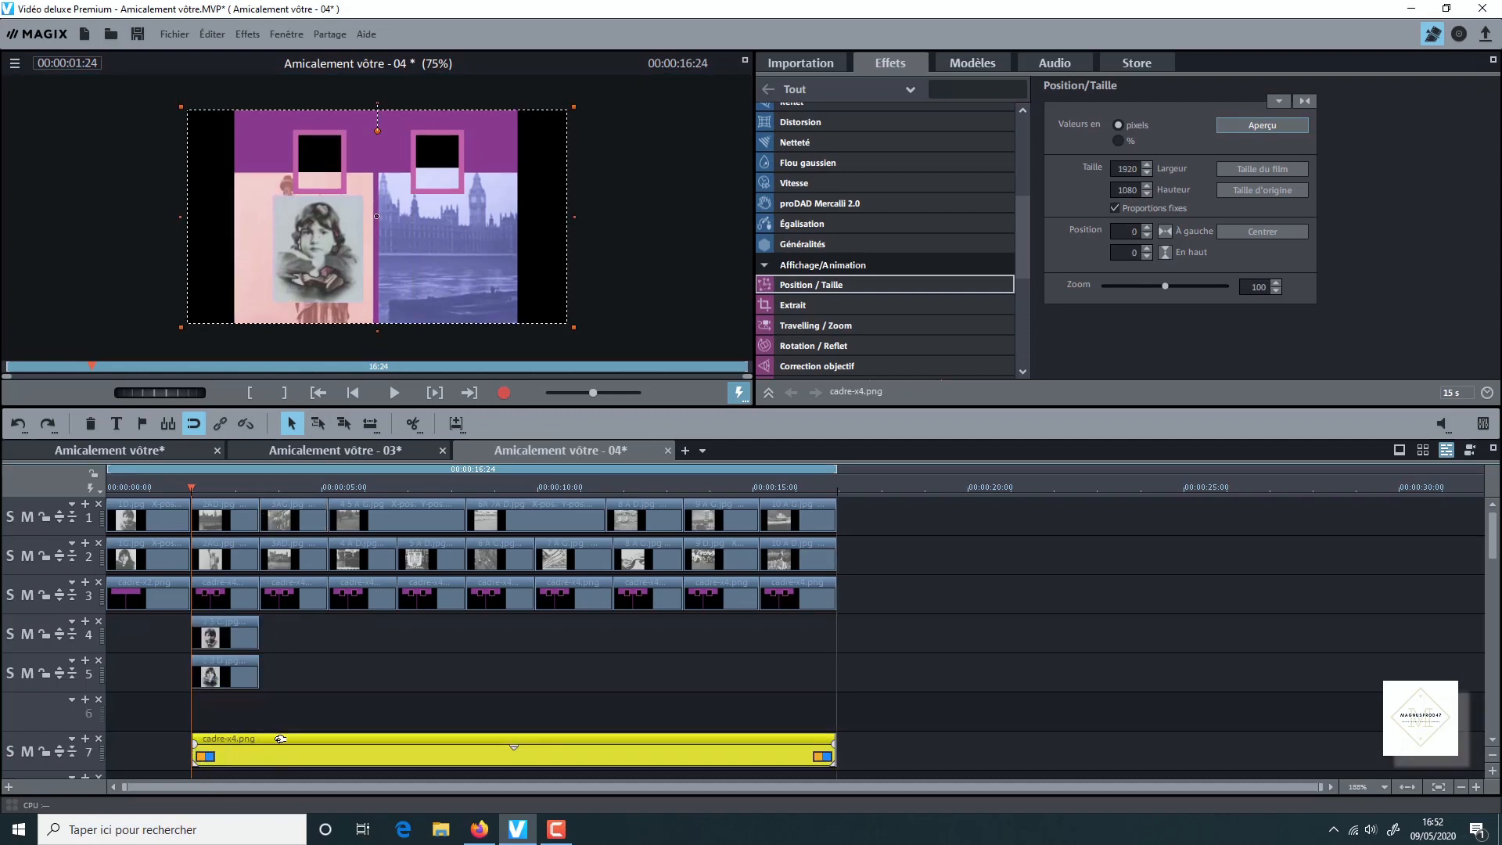
click(291, 632)
drag(255, 675, 232, 657)
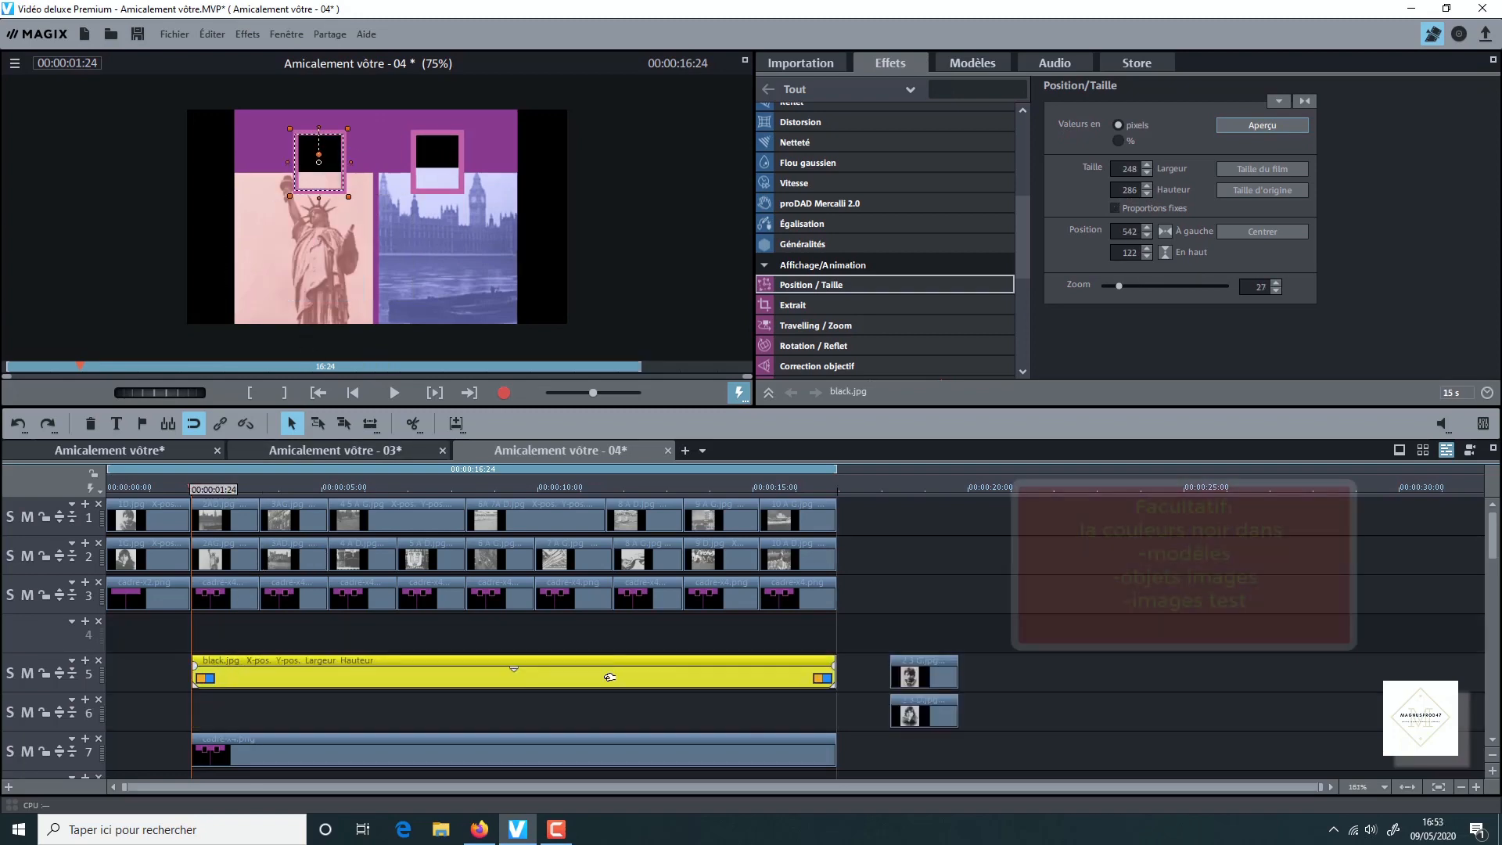
Enlarge the timeline area and move black.jpg and the long cadre-x4.png down to tracks 7 and 8
drag(609, 677, 609, 714)
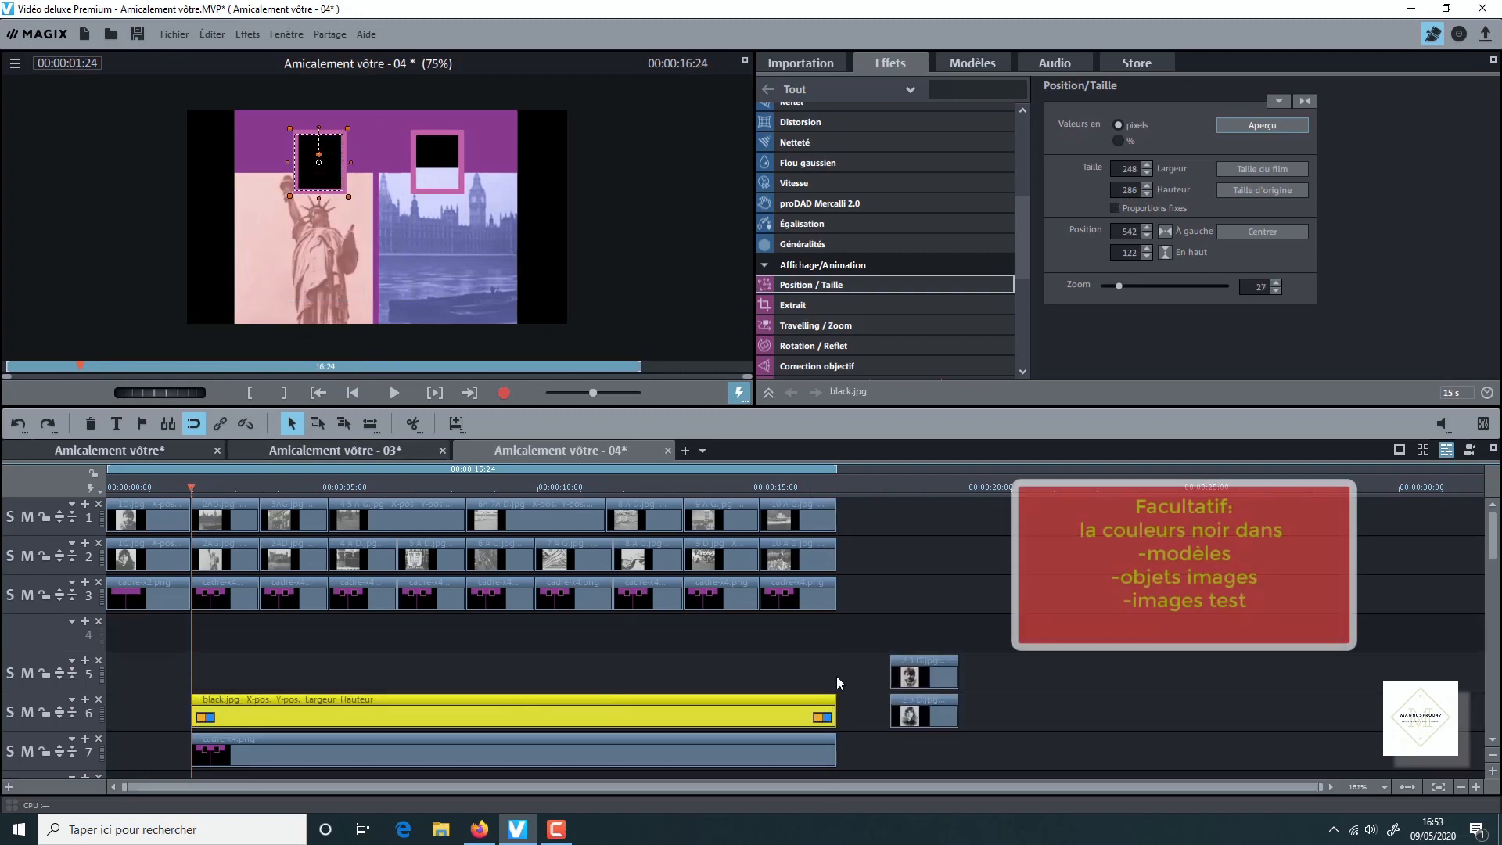
click(933, 669)
drag(1208, 406, 1203, 376)
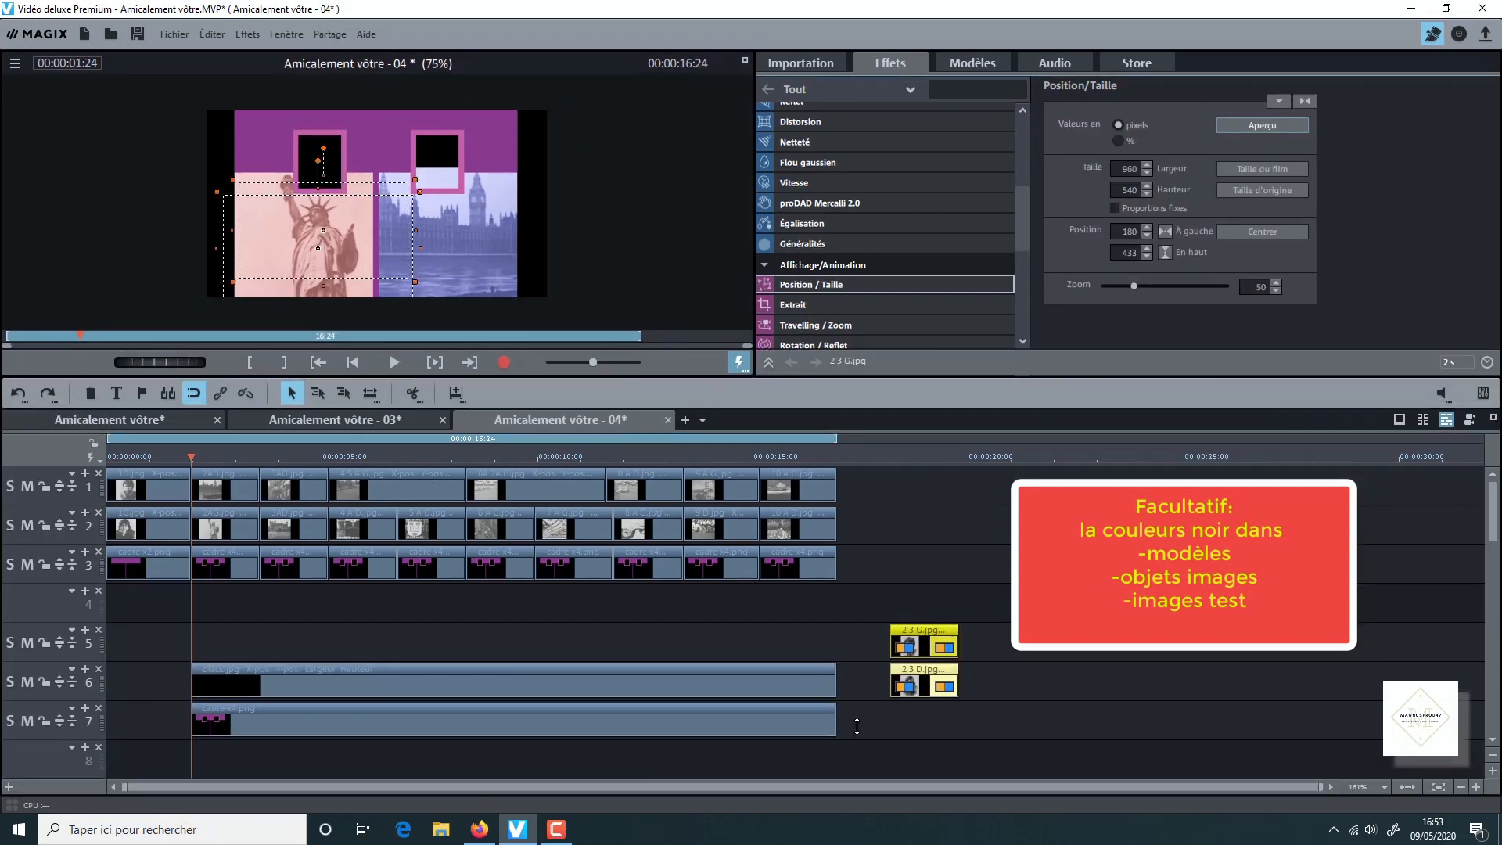
drag(856, 724, 704, 685)
drag(673, 685, 623, 729)
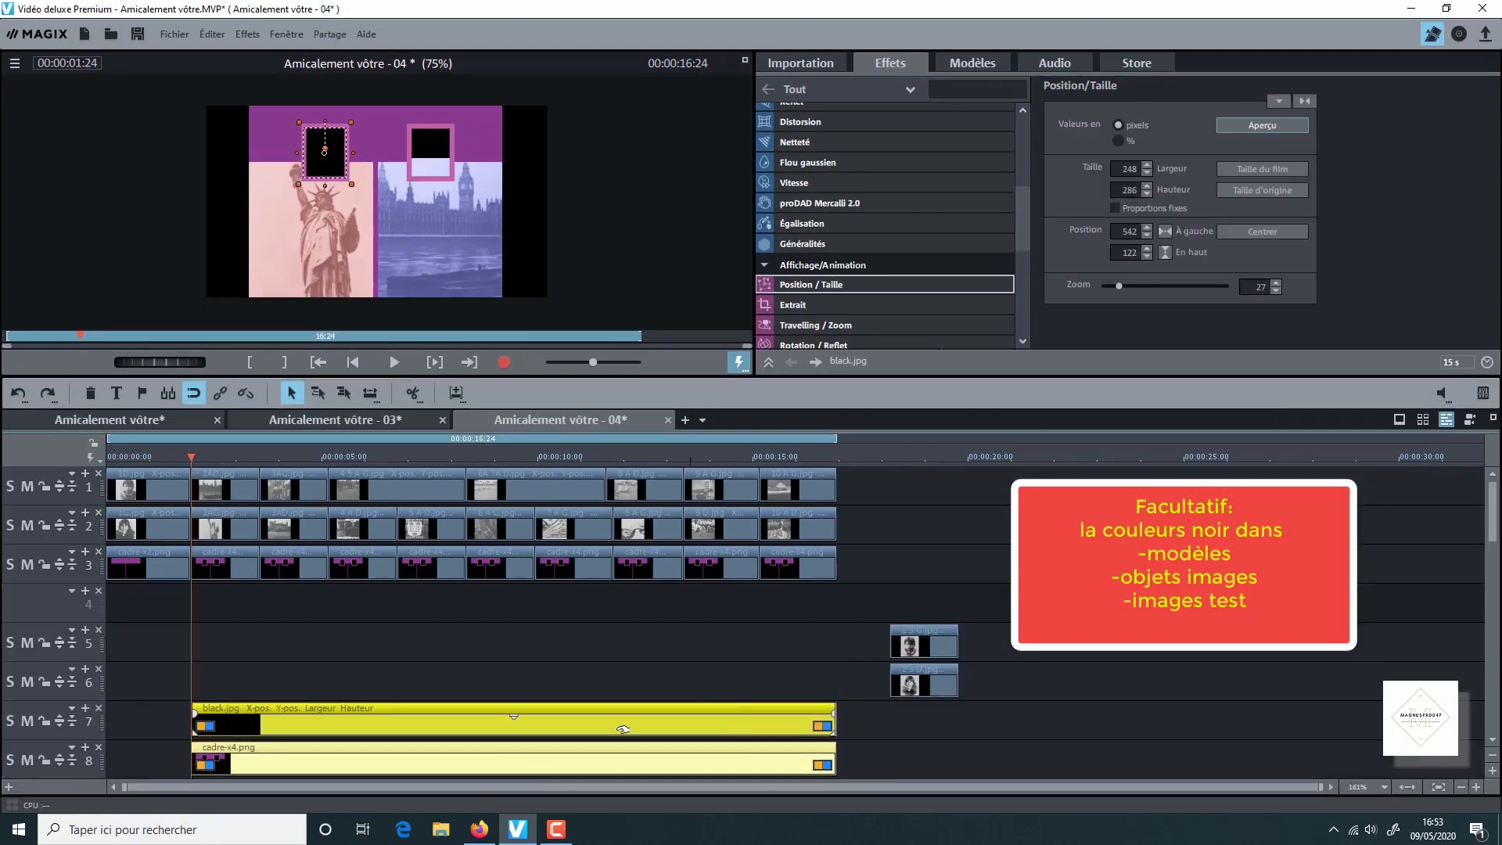
Duplicate black.jpg for the second frame opening at 1142, 118 pixels, with the two black images on tracks 4 and 5
right_click(766, 708)
click(628, 708)
right_click(627, 711)
click(614, 713)
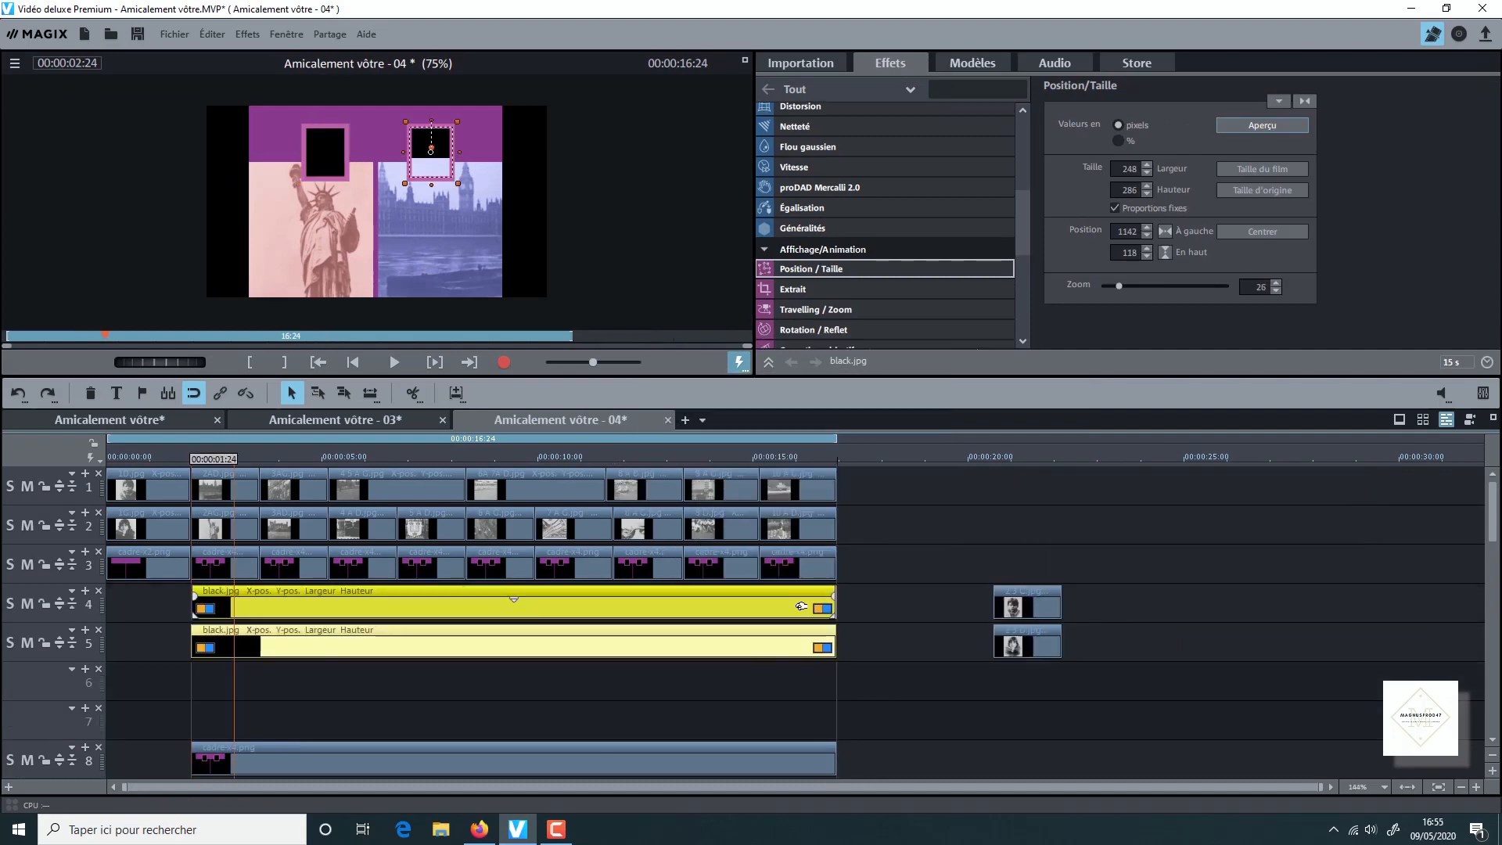
Bring 2 3 G.jpg and 2 3 D.jpg back to 00:00:01:24 on tracks 6 and 7, with only 2 3 G.jpg selected
click(1133, 577)
drag(1006, 660, 228, 672)
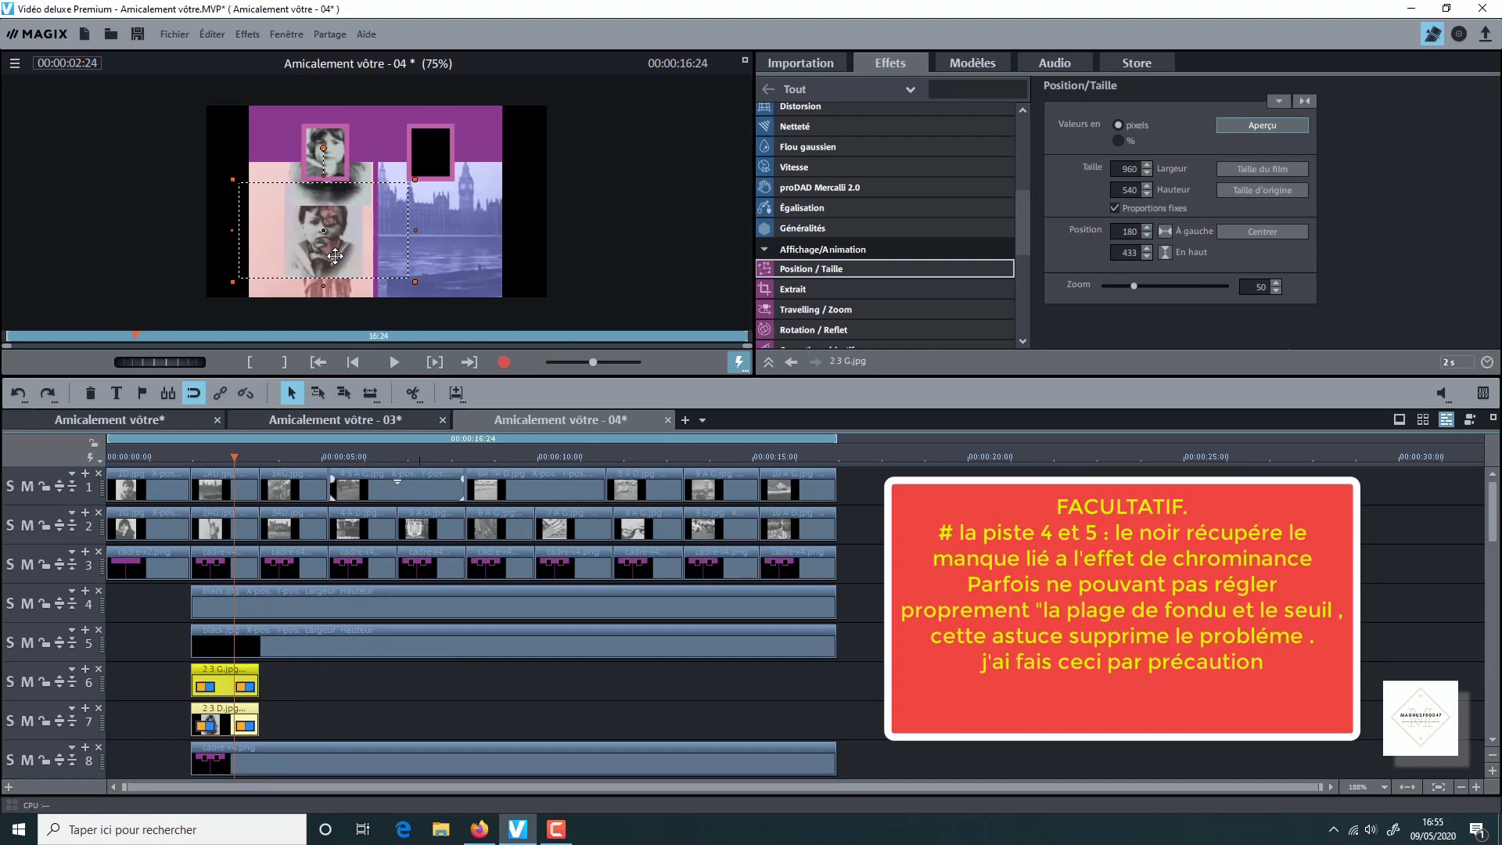
click(243, 687)
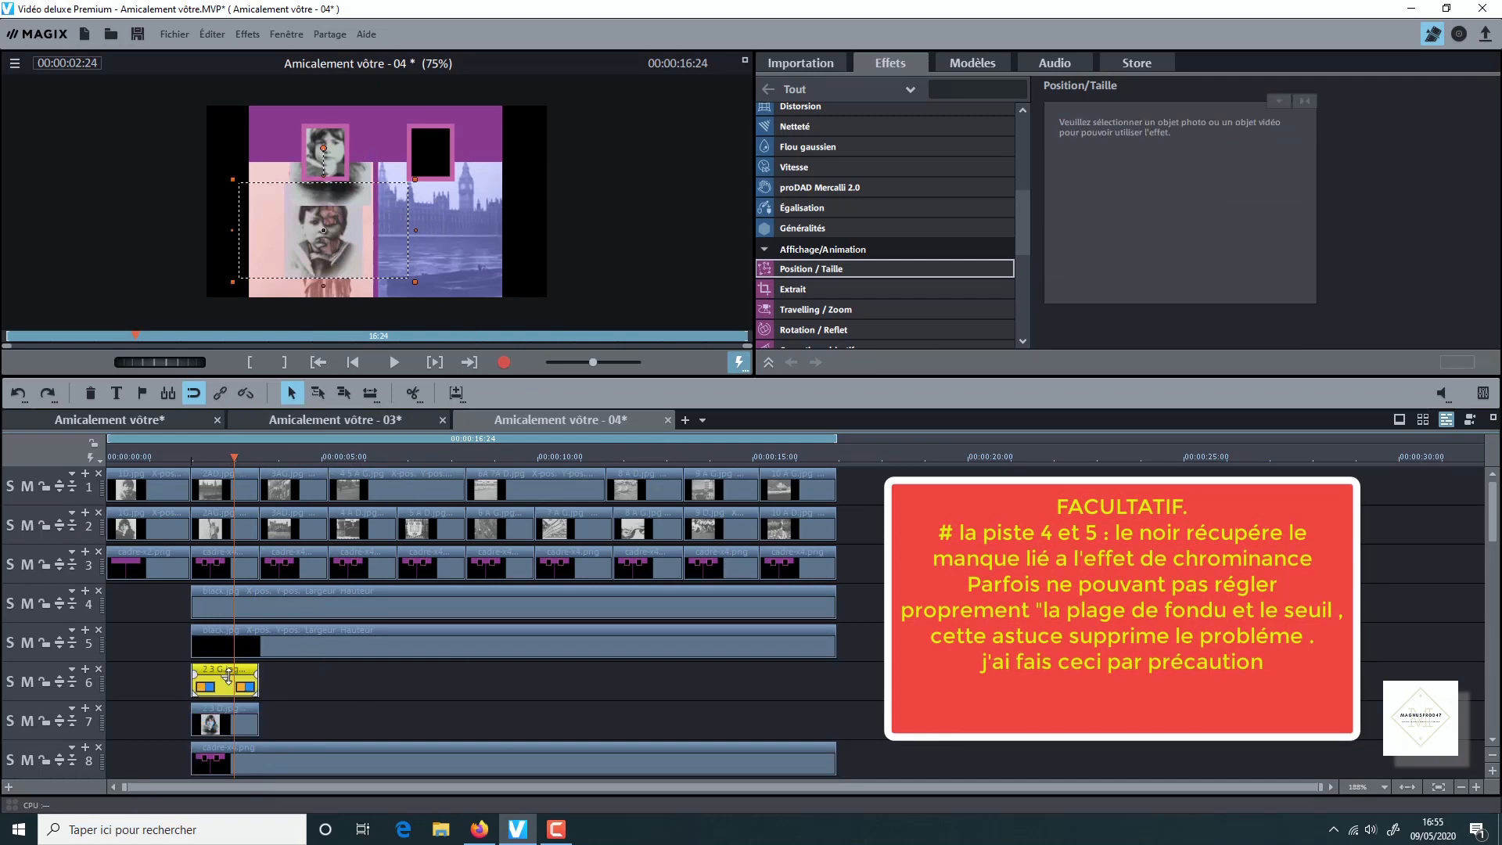
Slightly increase the chroma key fade range of 2 3 G.jpg, keeping black as the masked colour
scroll(933, 207, up, 1)
scroll(933, 200, up, 3)
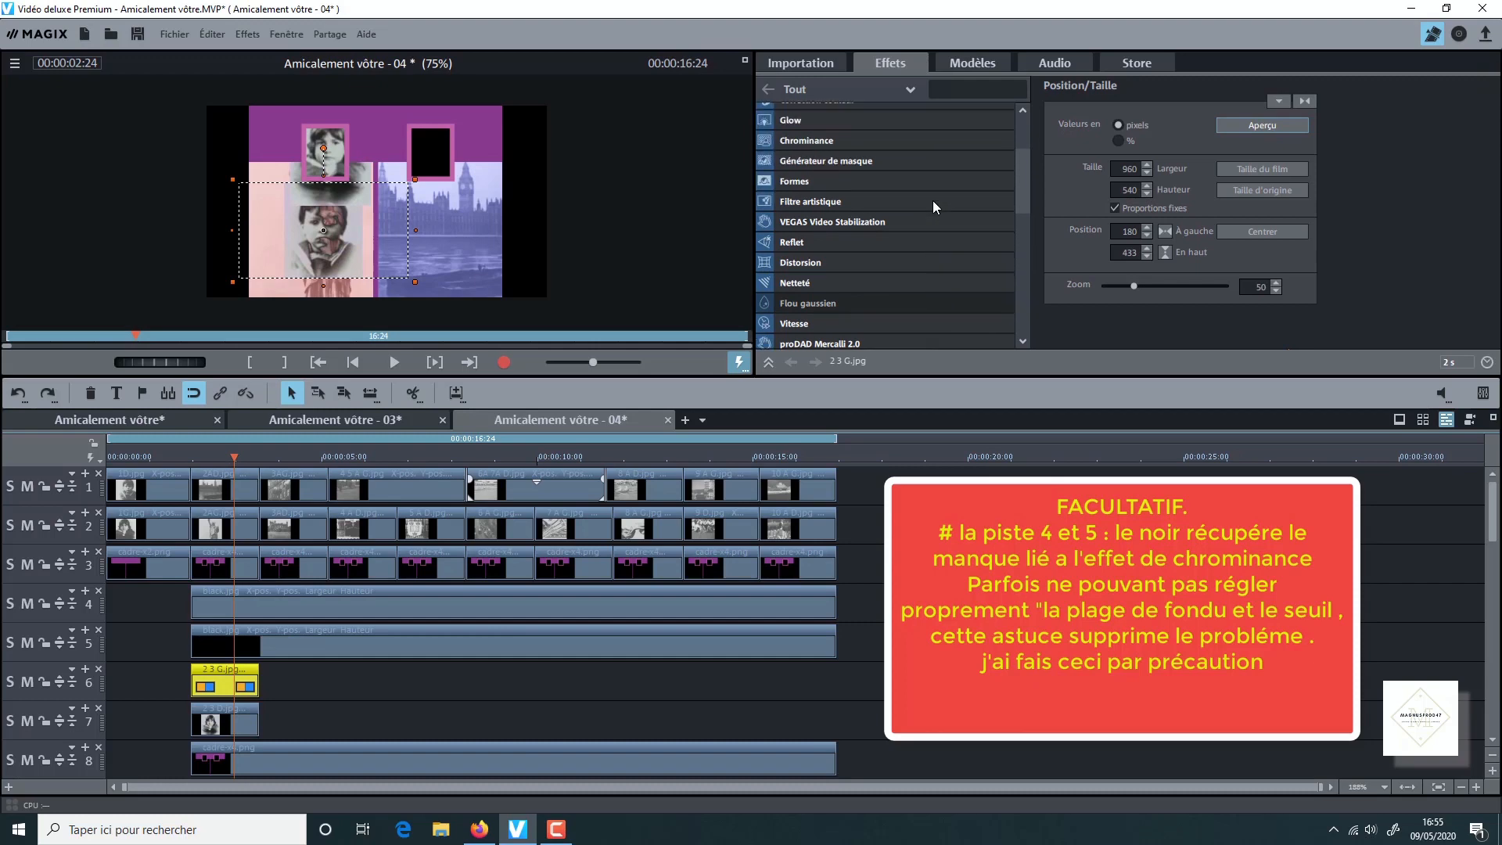
click(900, 172)
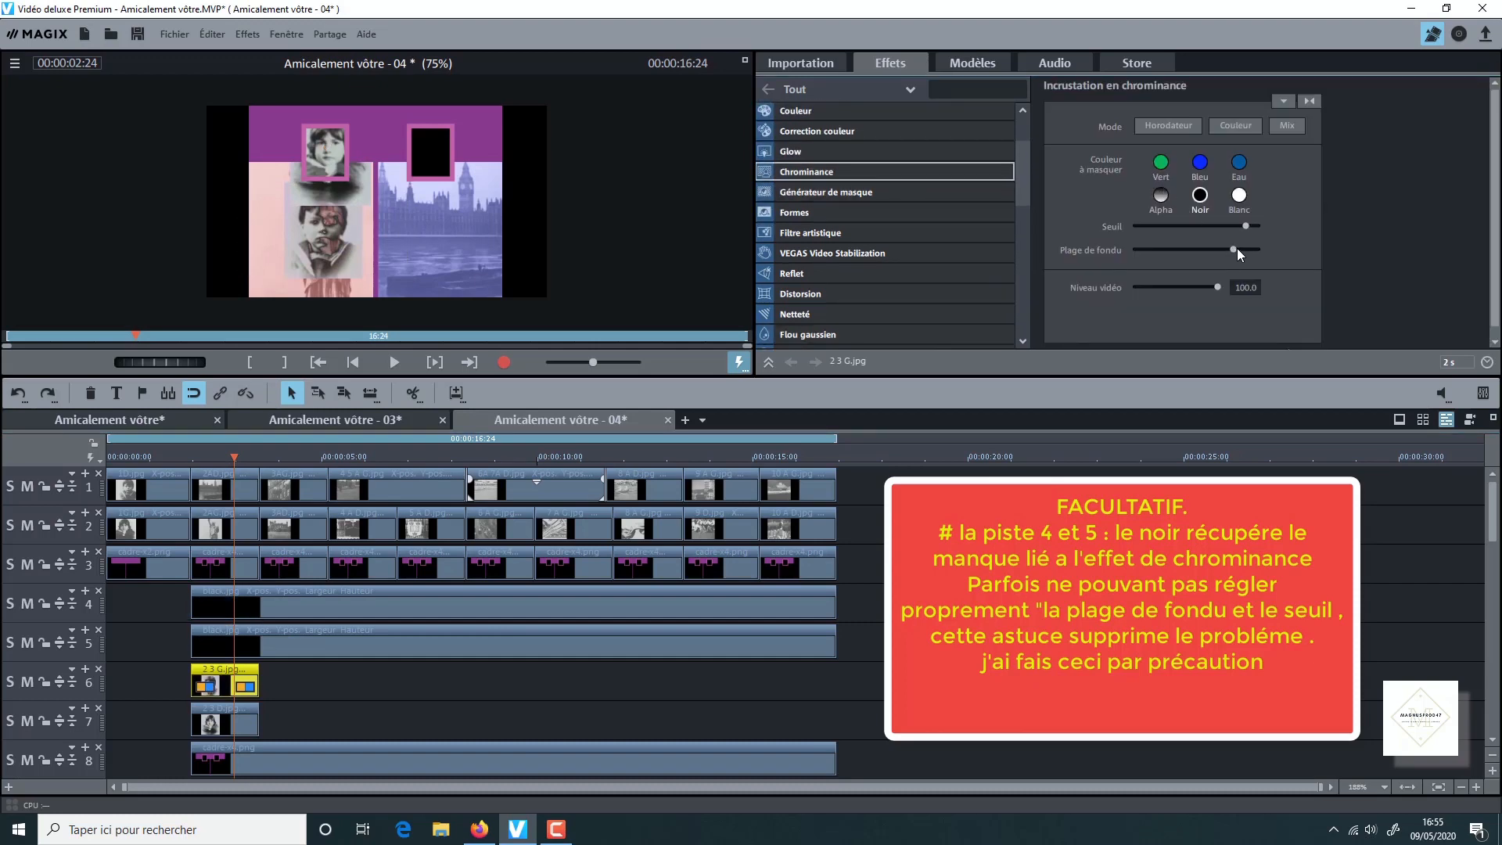
drag(1237, 248, 1245, 250)
click(970, 548)
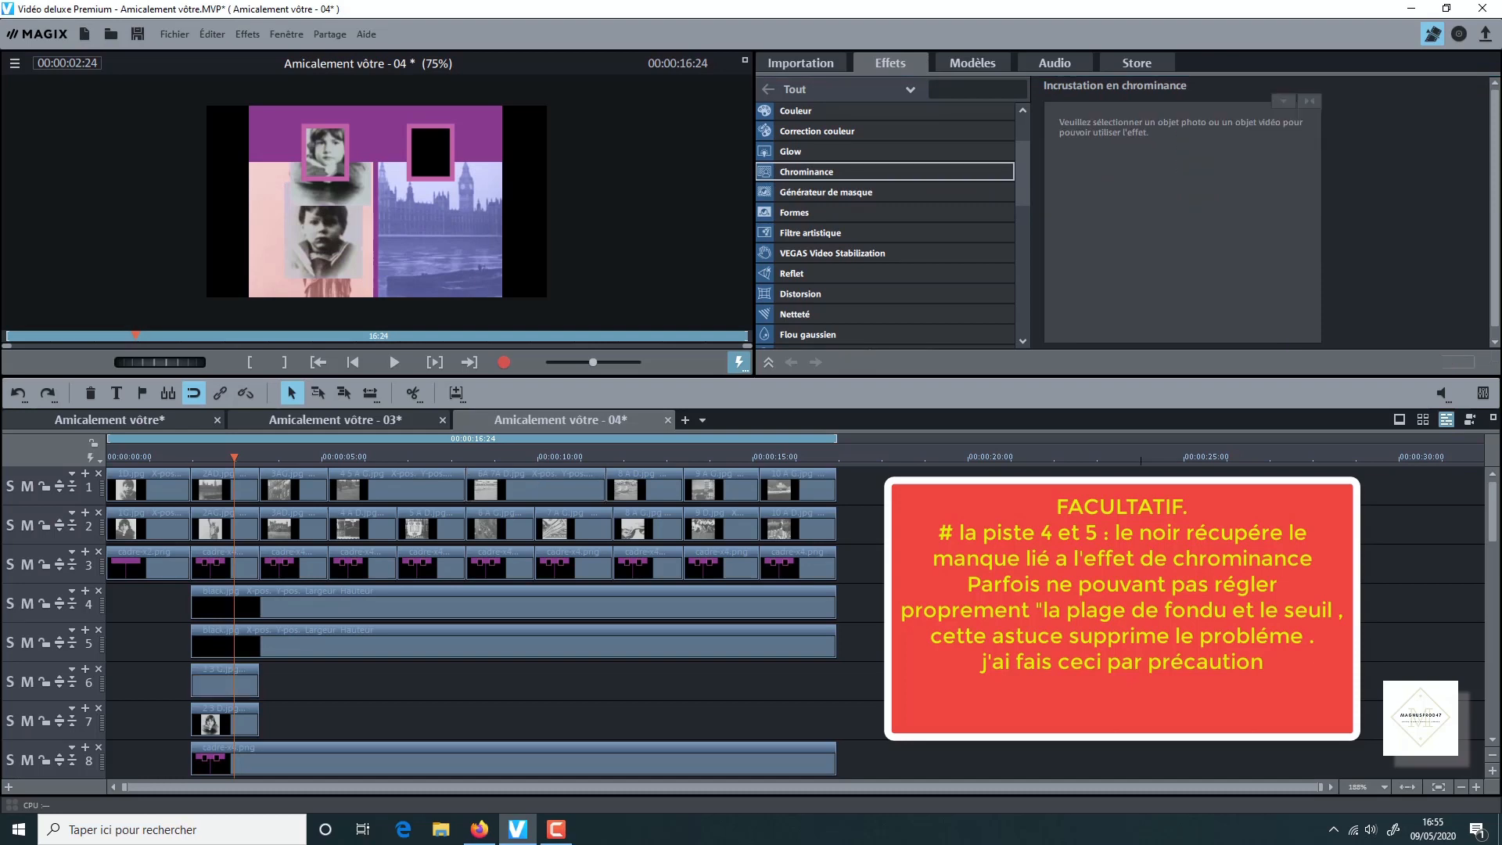
Scale 2 3 G.jpg to 27 percent and place it in the second frame opening at about 1014, 115 pixels
click(252, 692)
scroll(927, 224, up, 4)
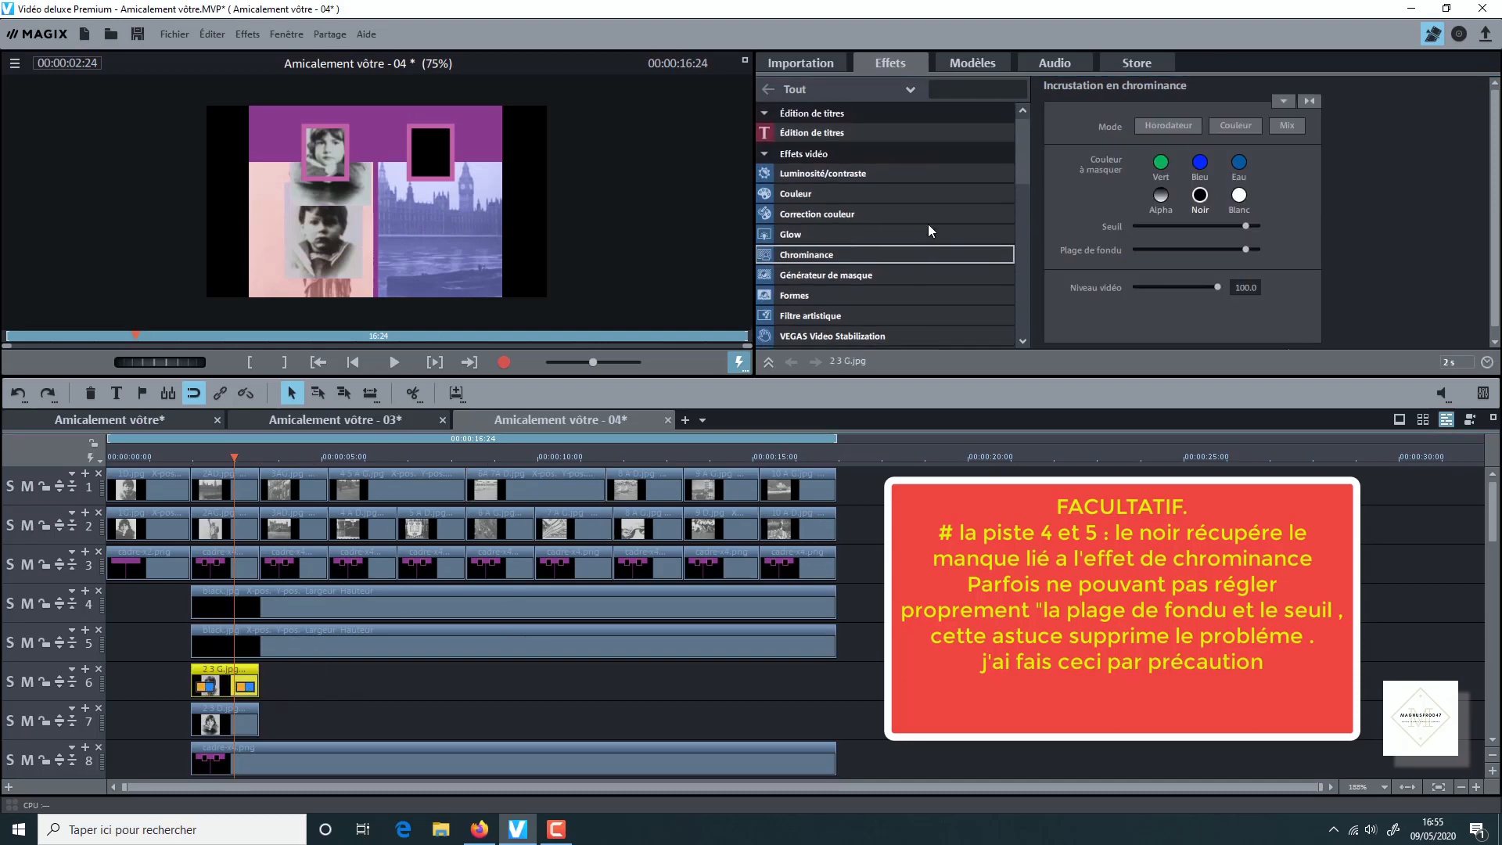
scroll(884, 232, down, 5)
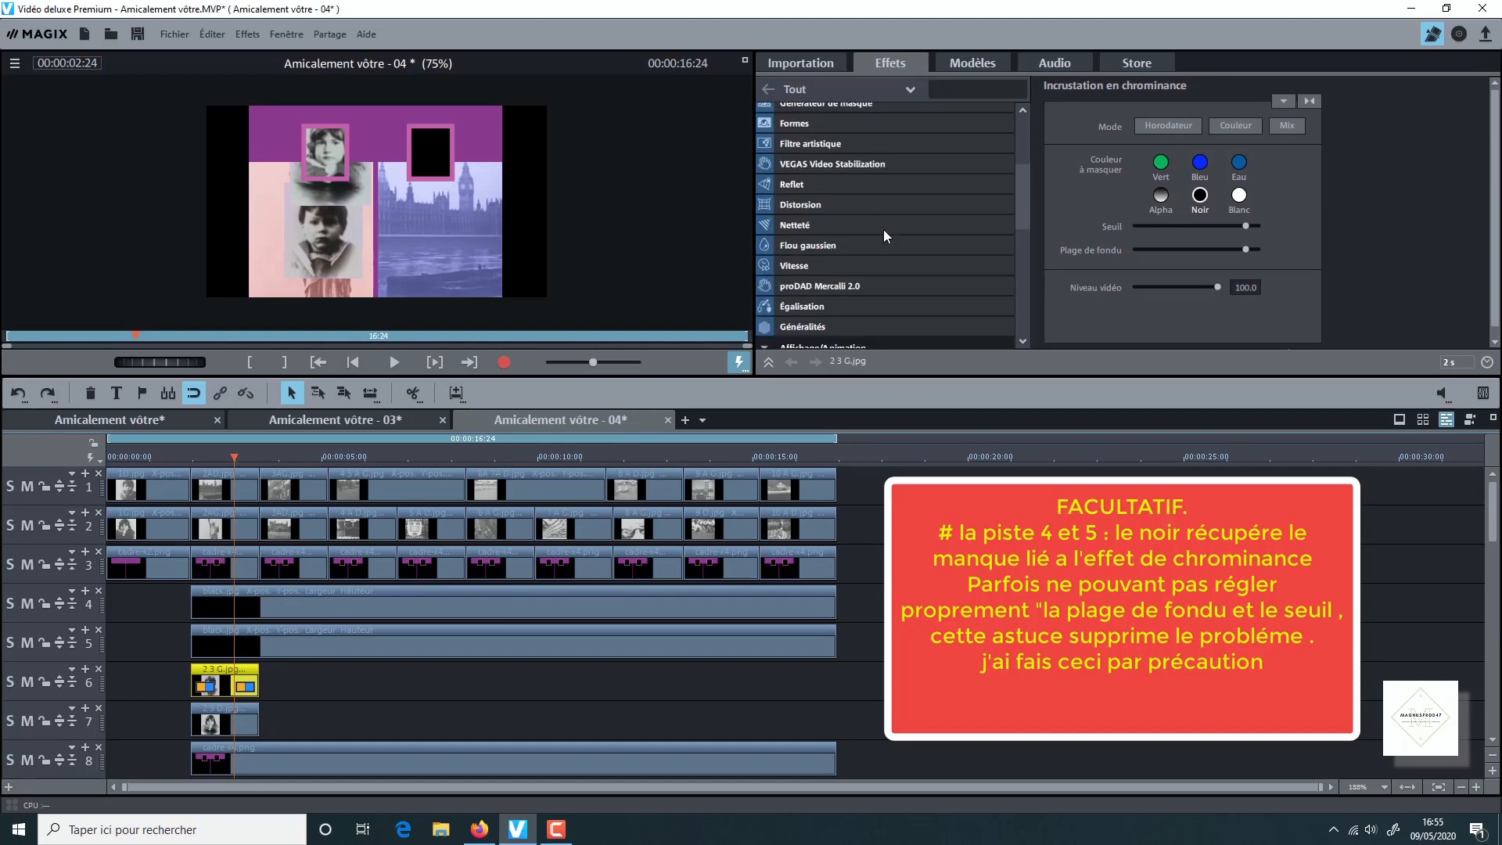
scroll(884, 231, down, 5)
click(868, 211)
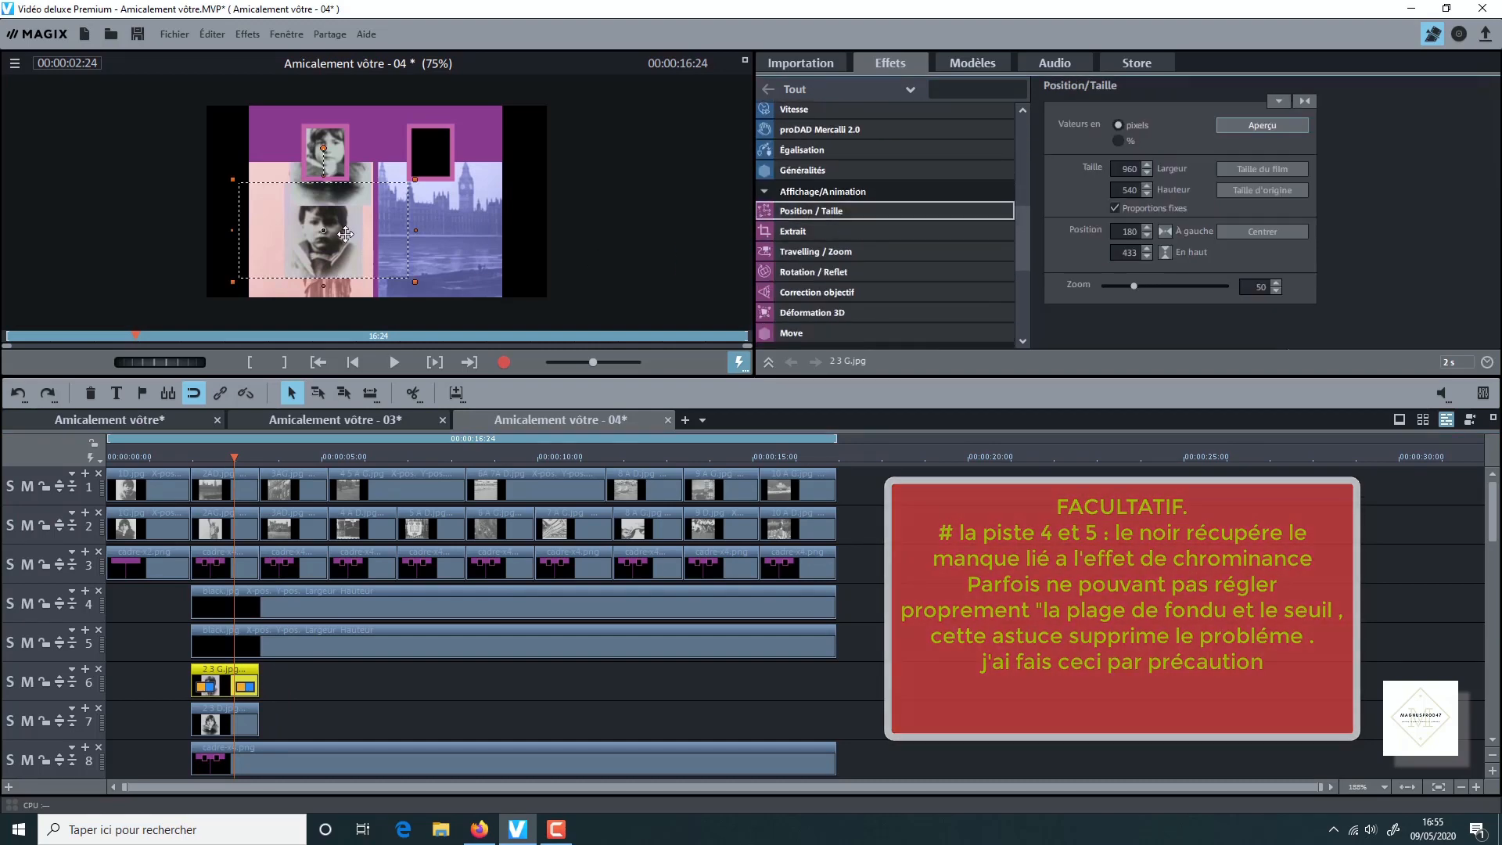
drag(345, 233, 455, 164)
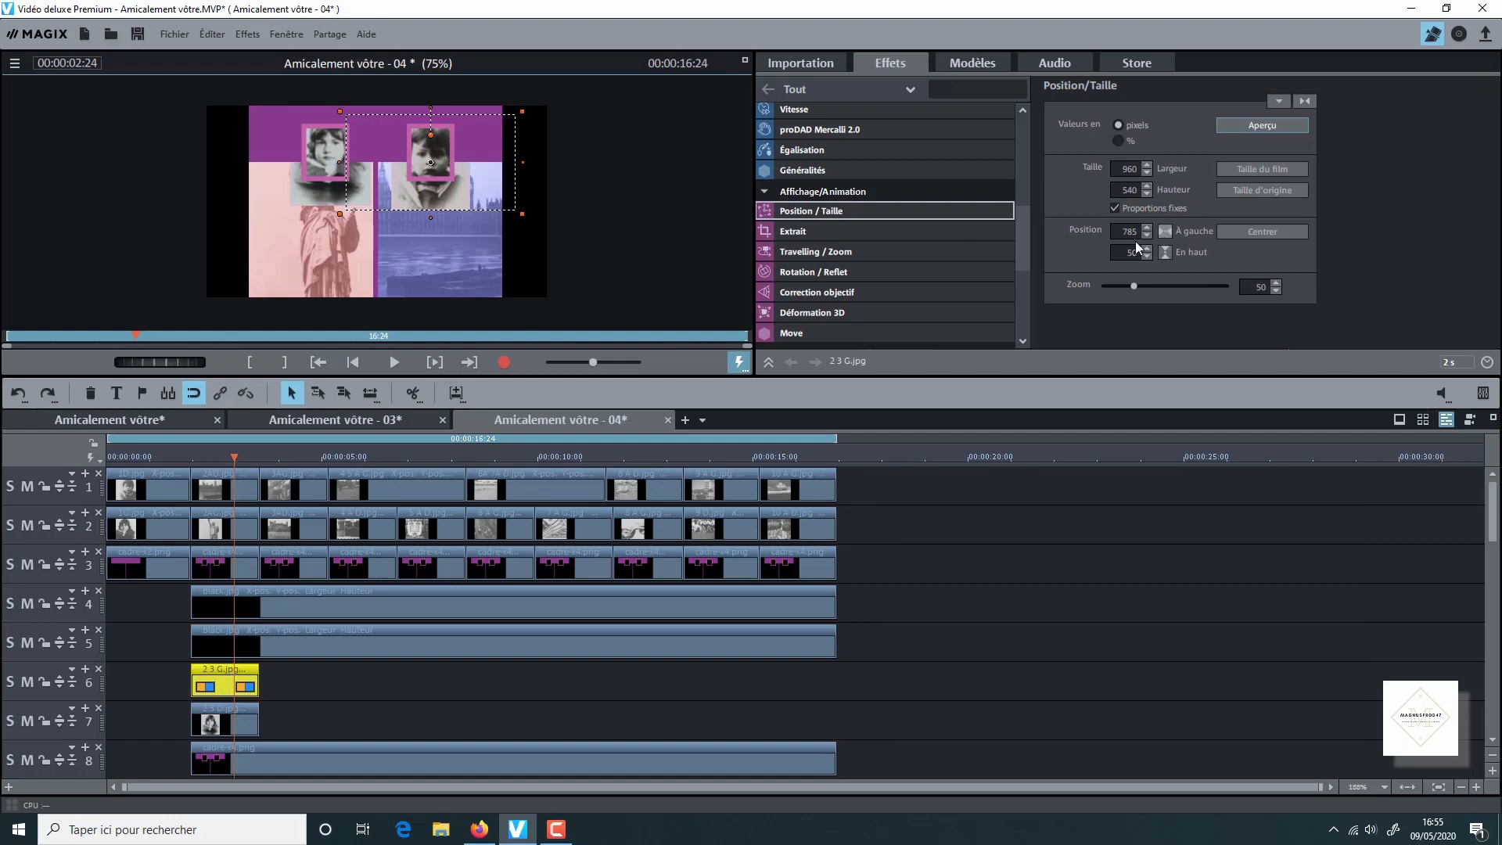
drag(1133, 284, 1125, 285)
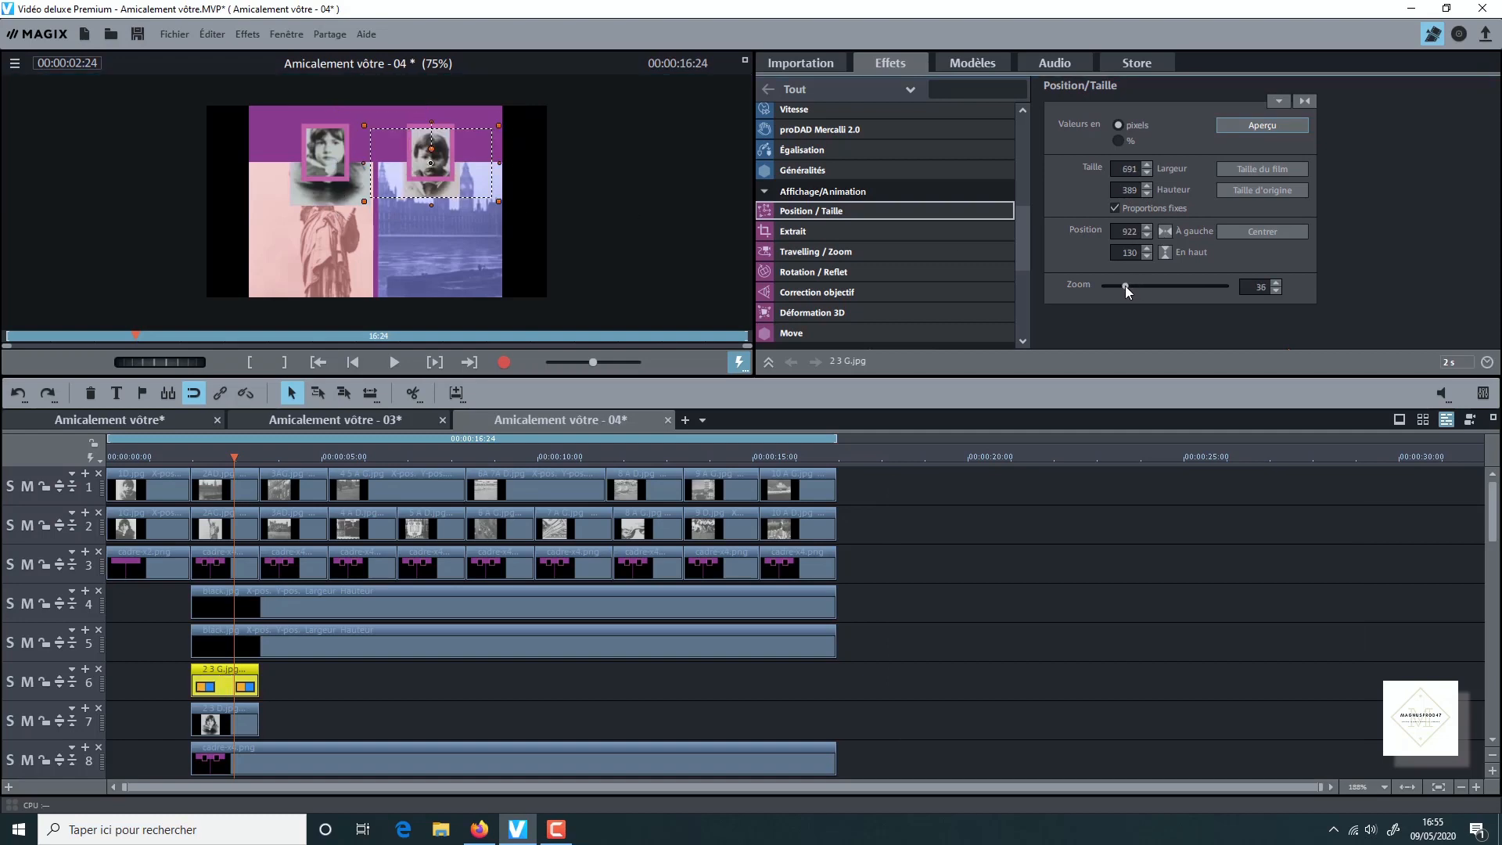
click(745, 59)
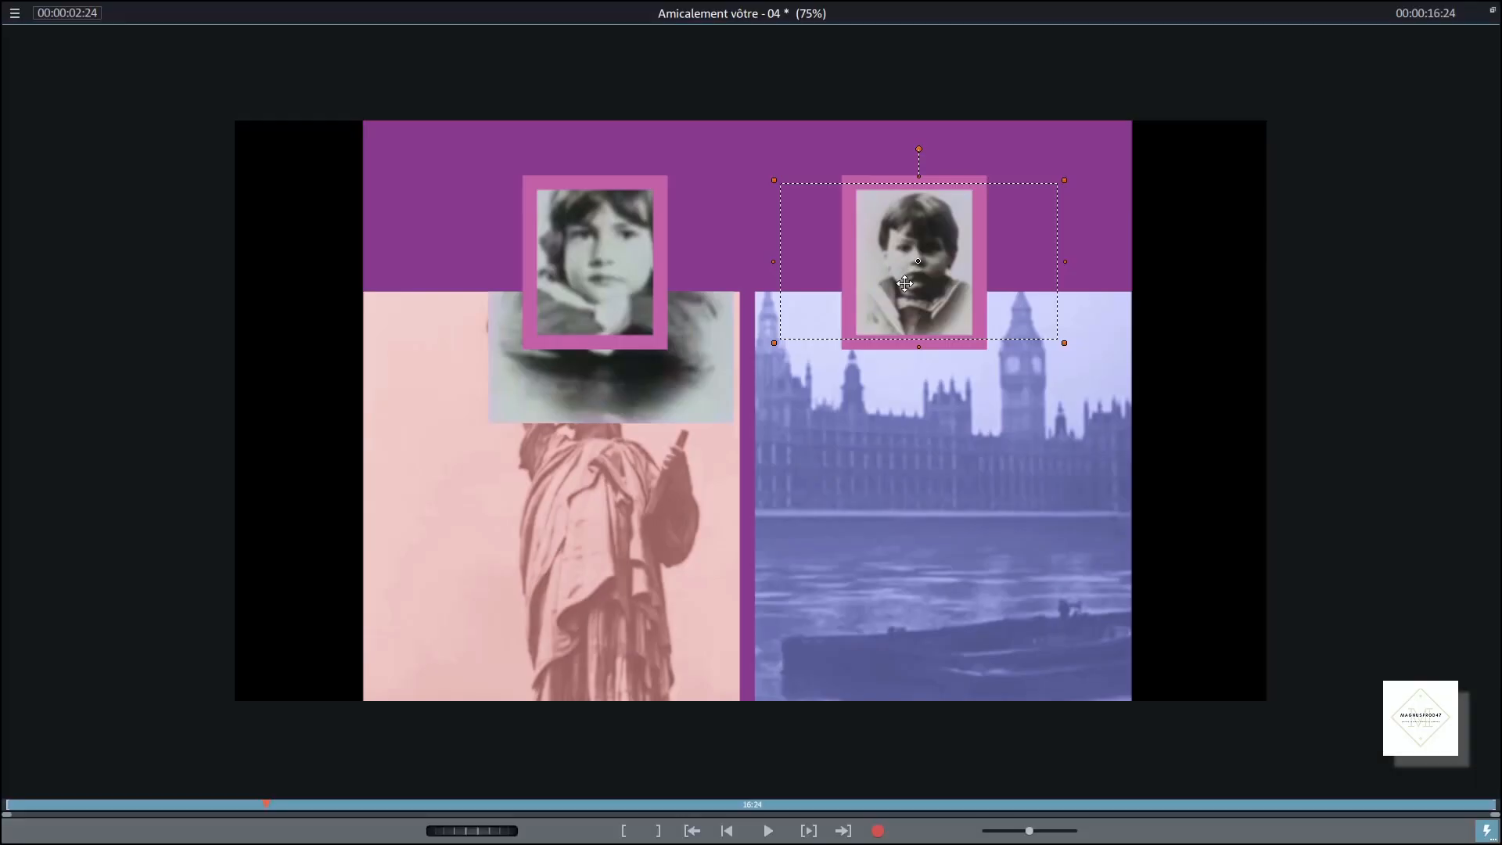
click(1493, 11)
Scale 2 3 D.jpg to 27 percent, place it in the first frame opening at about 415, 120 pixels, and check it full screen
click(223, 710)
drag(422, 209, 374, 173)
drag(329, 148, 382, 184)
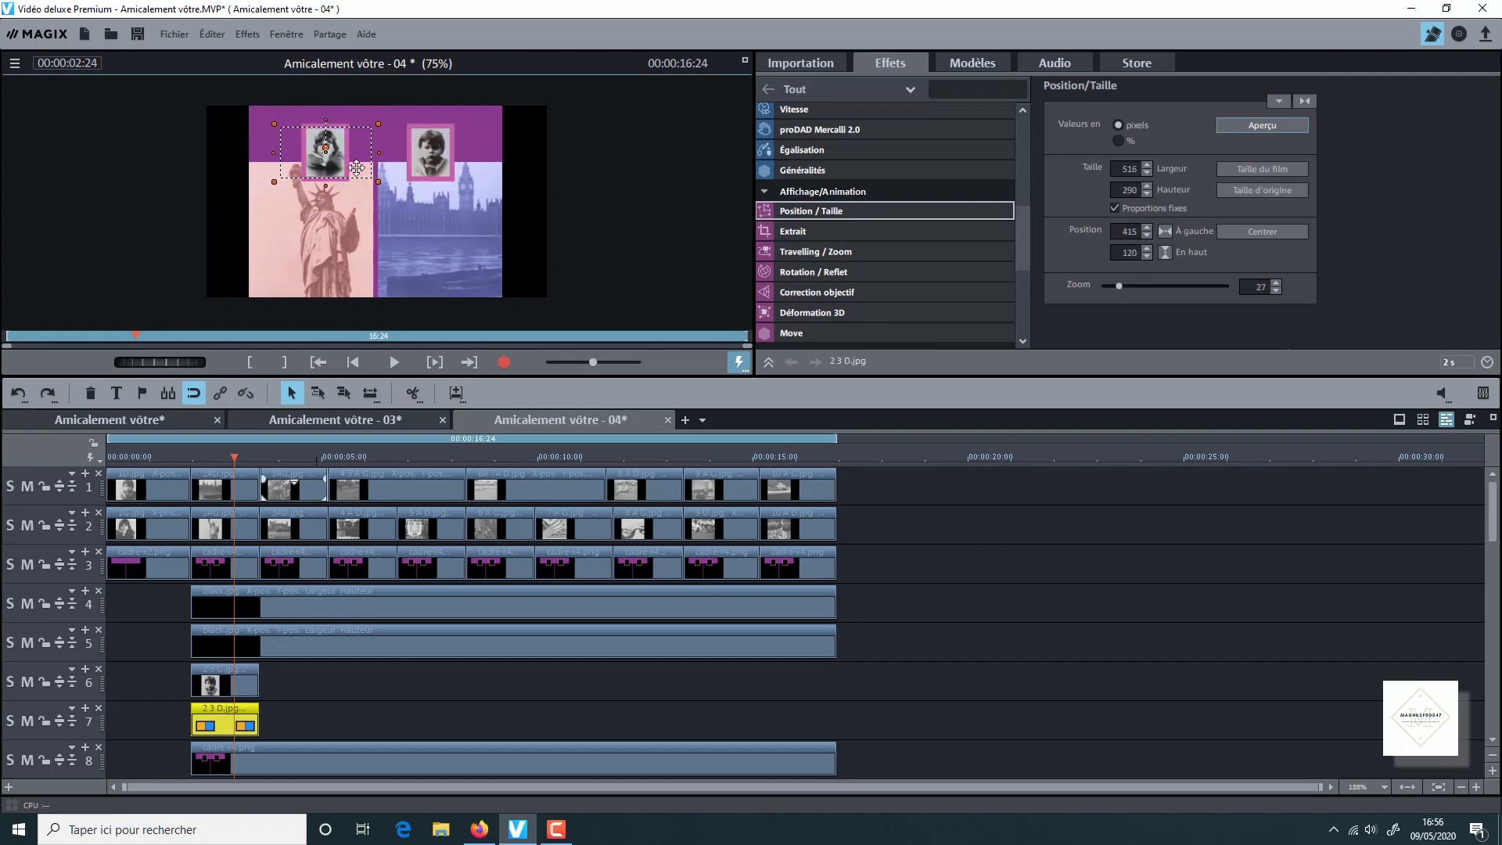
click(744, 60)
click(769, 176)
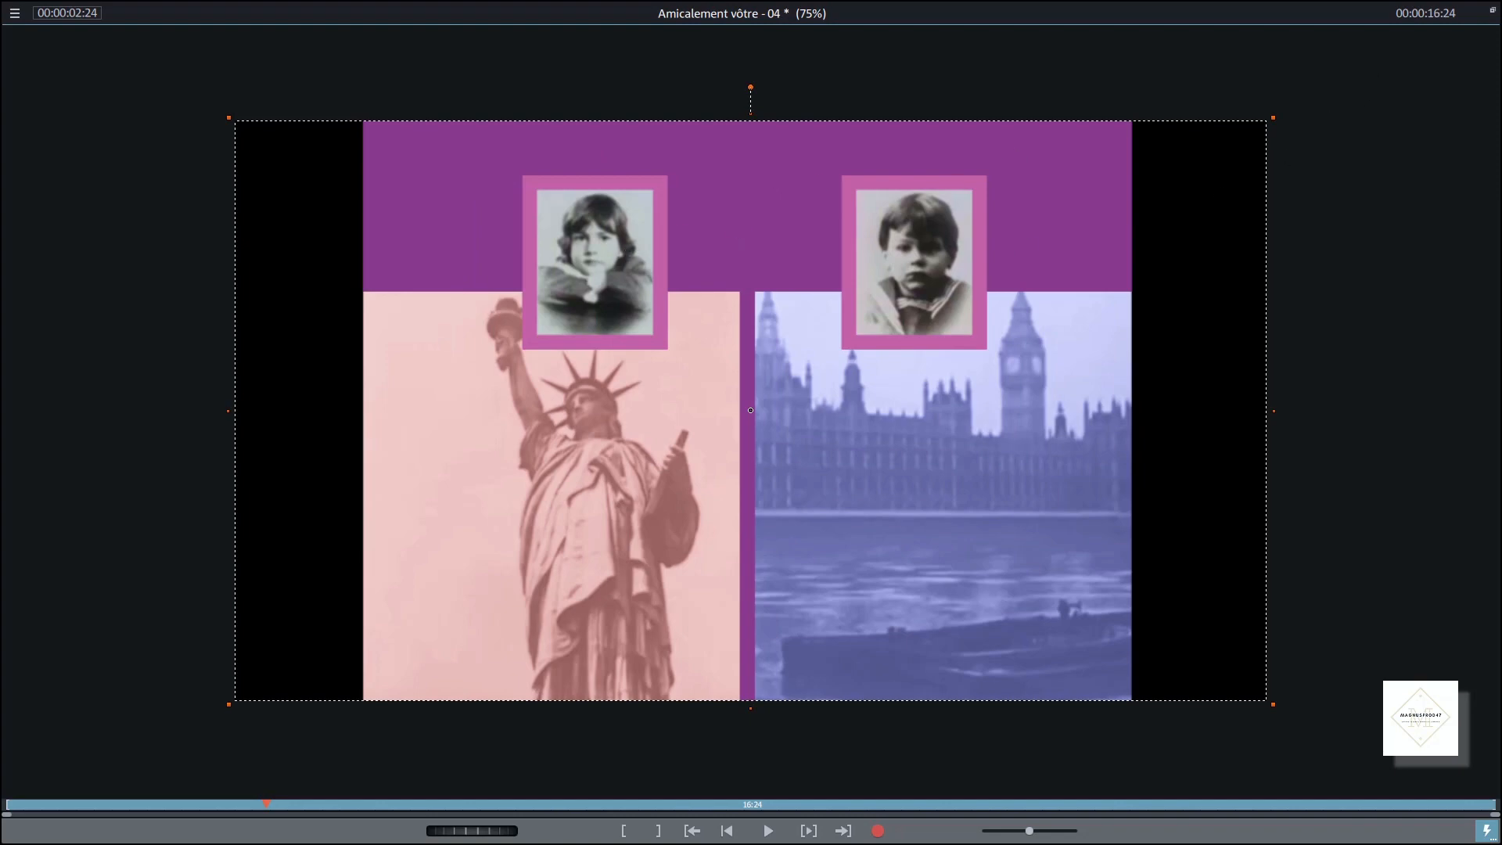
click(1493, 12)
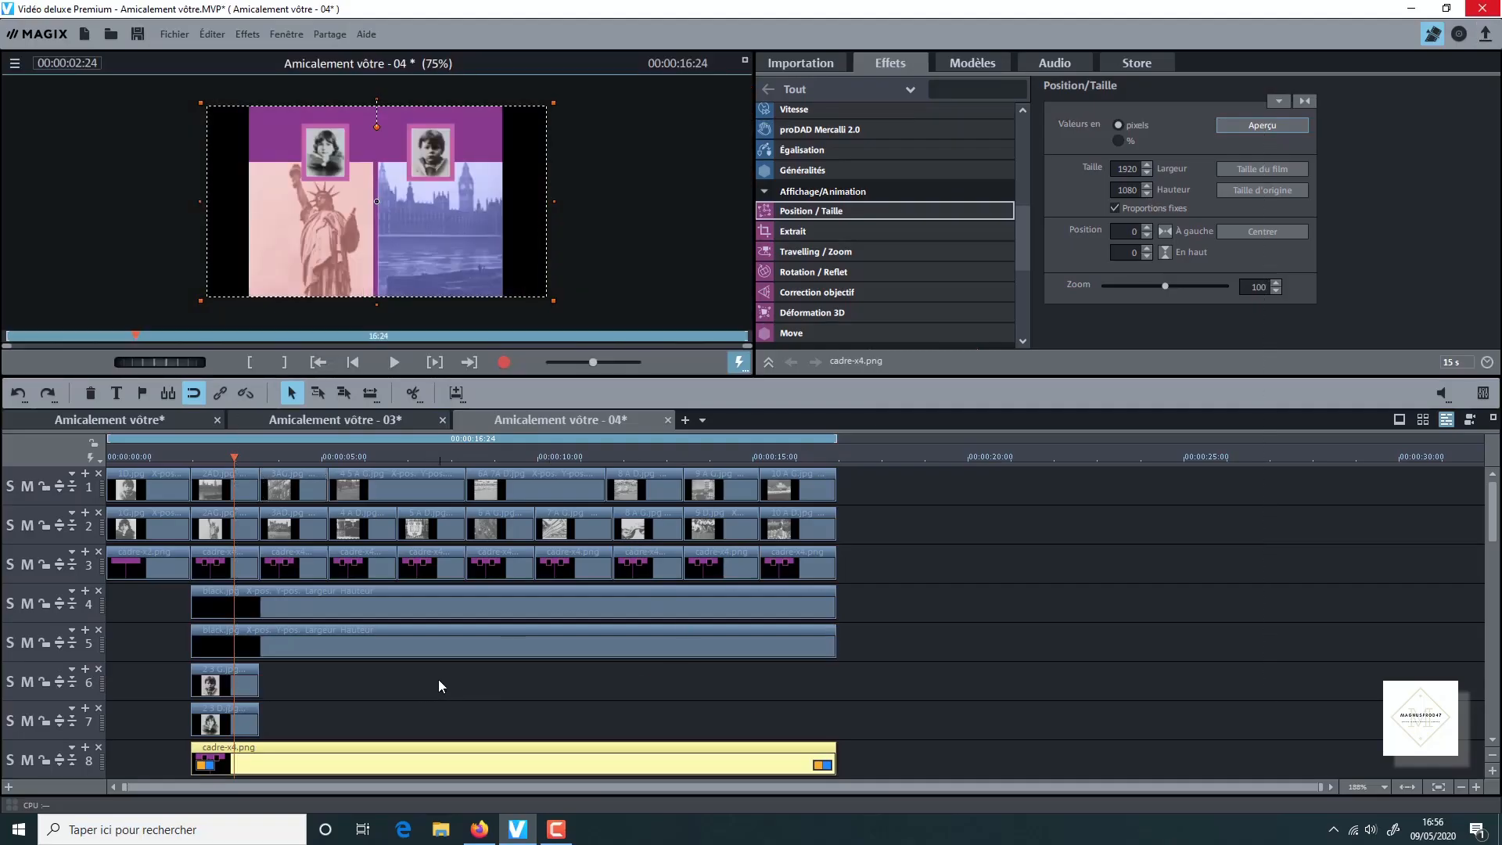
Set the chroma key mode of both 2 3 G.jpg and 2 3 D.jpg to Mix and check the portraits full screen
drag(283, 672, 239, 732)
scroll(843, 255, up, 5)
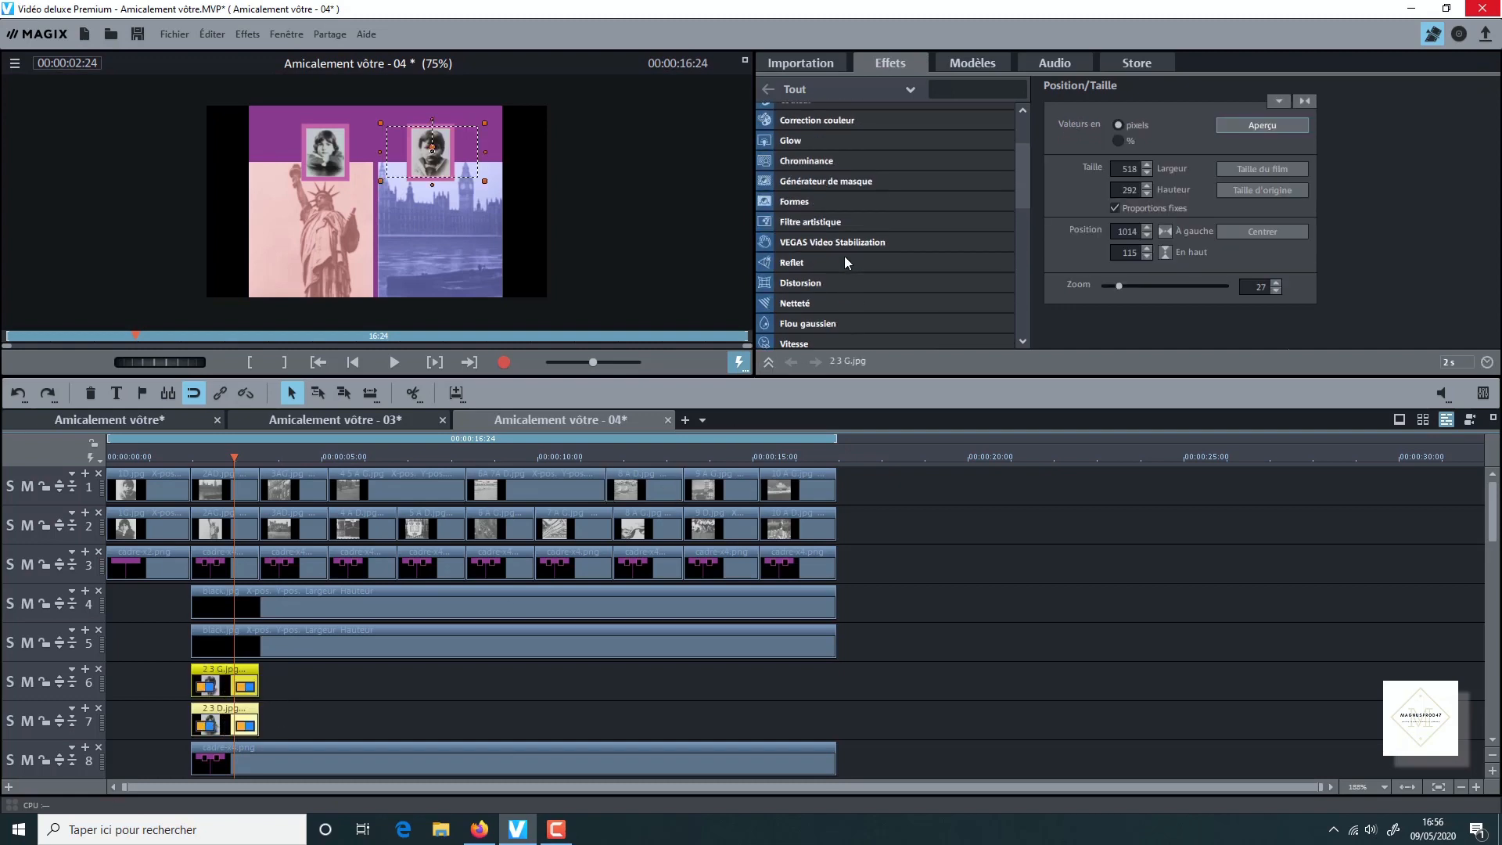
scroll(844, 256, up, 1)
click(814, 192)
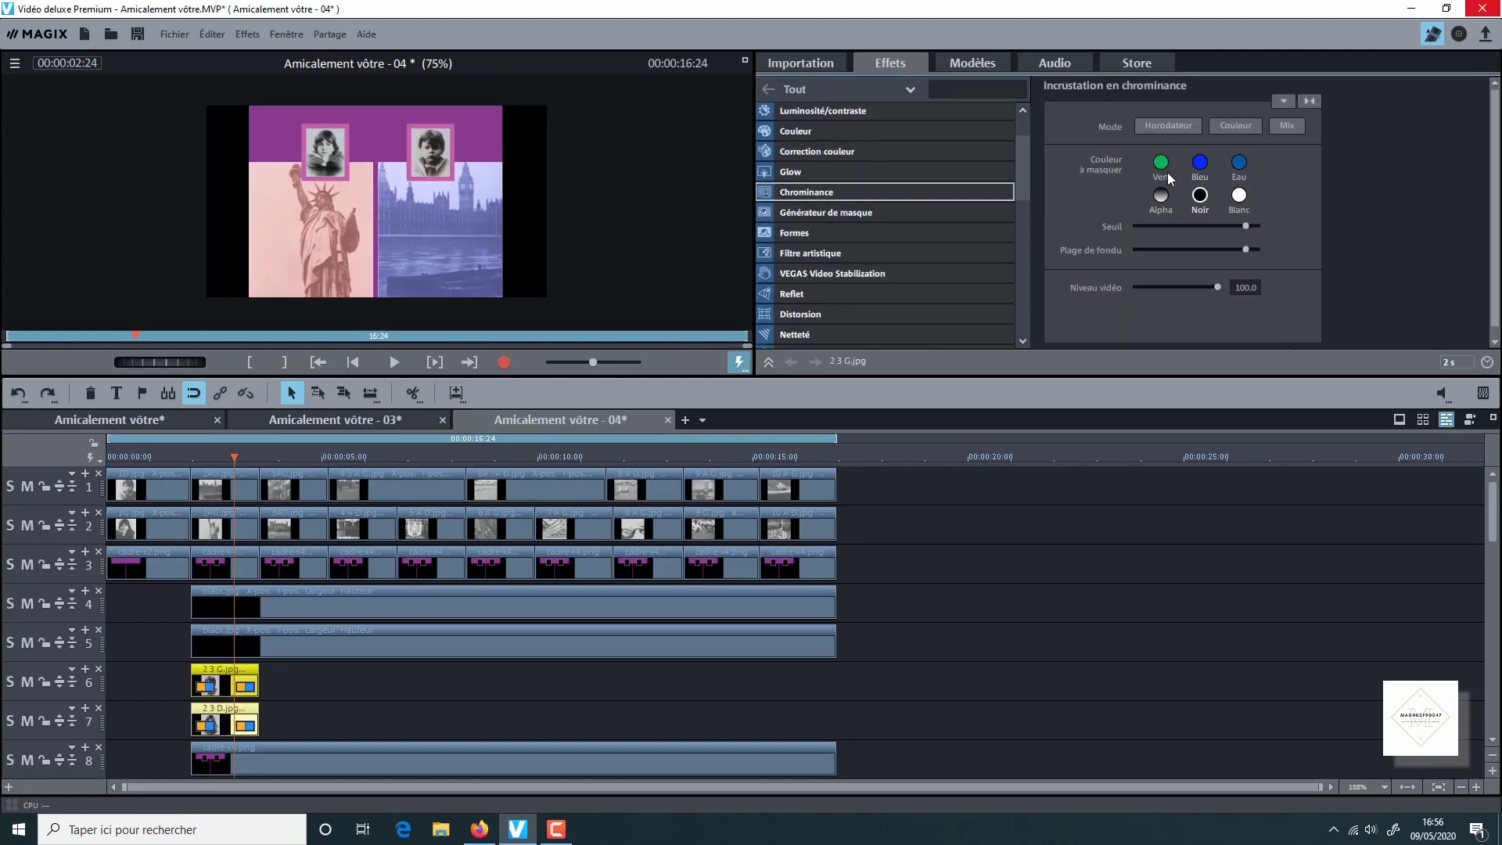
click(1283, 127)
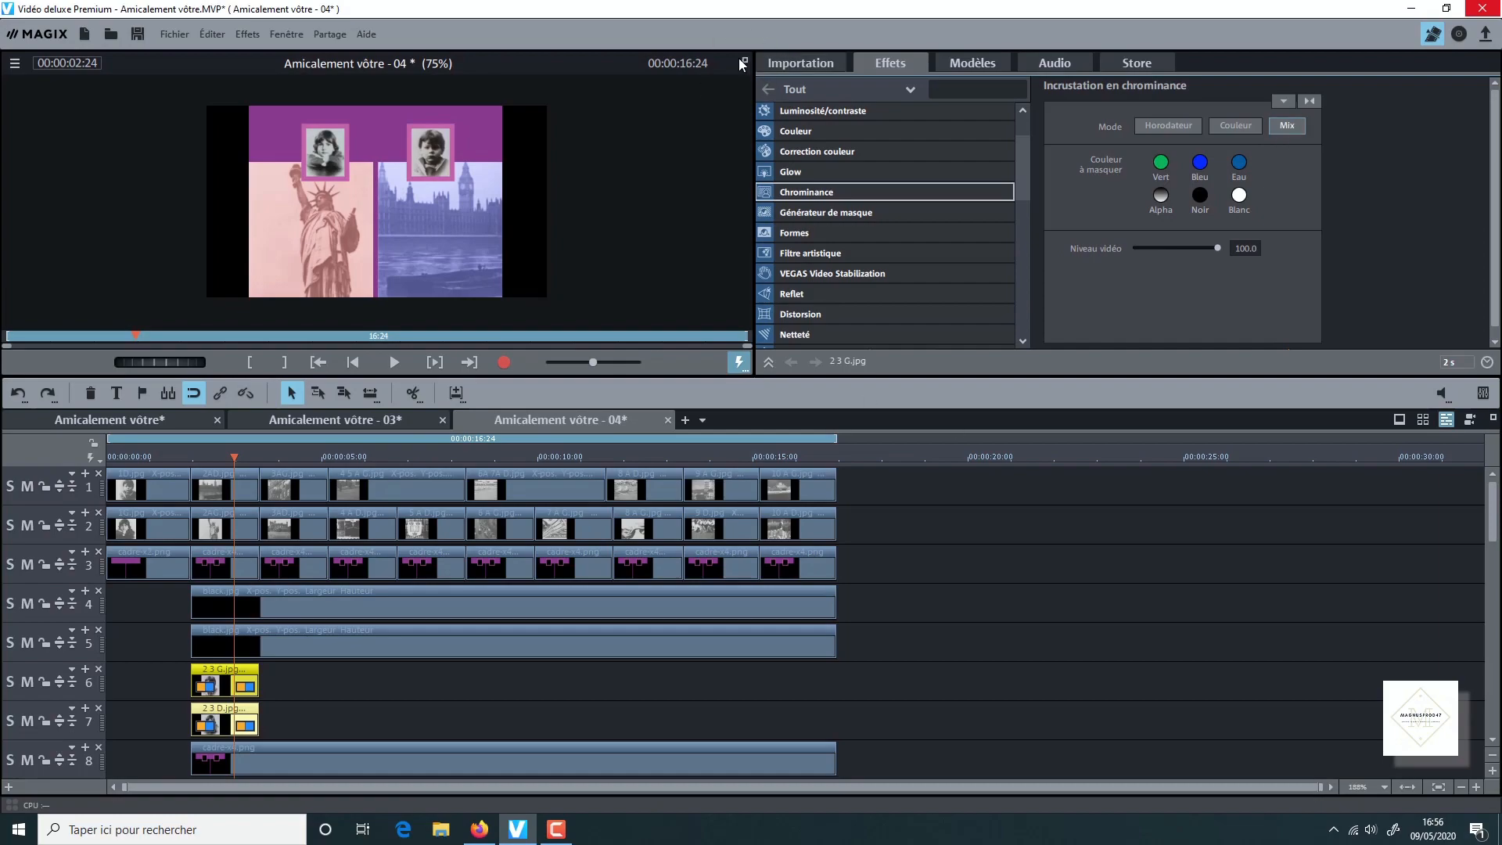
click(743, 63)
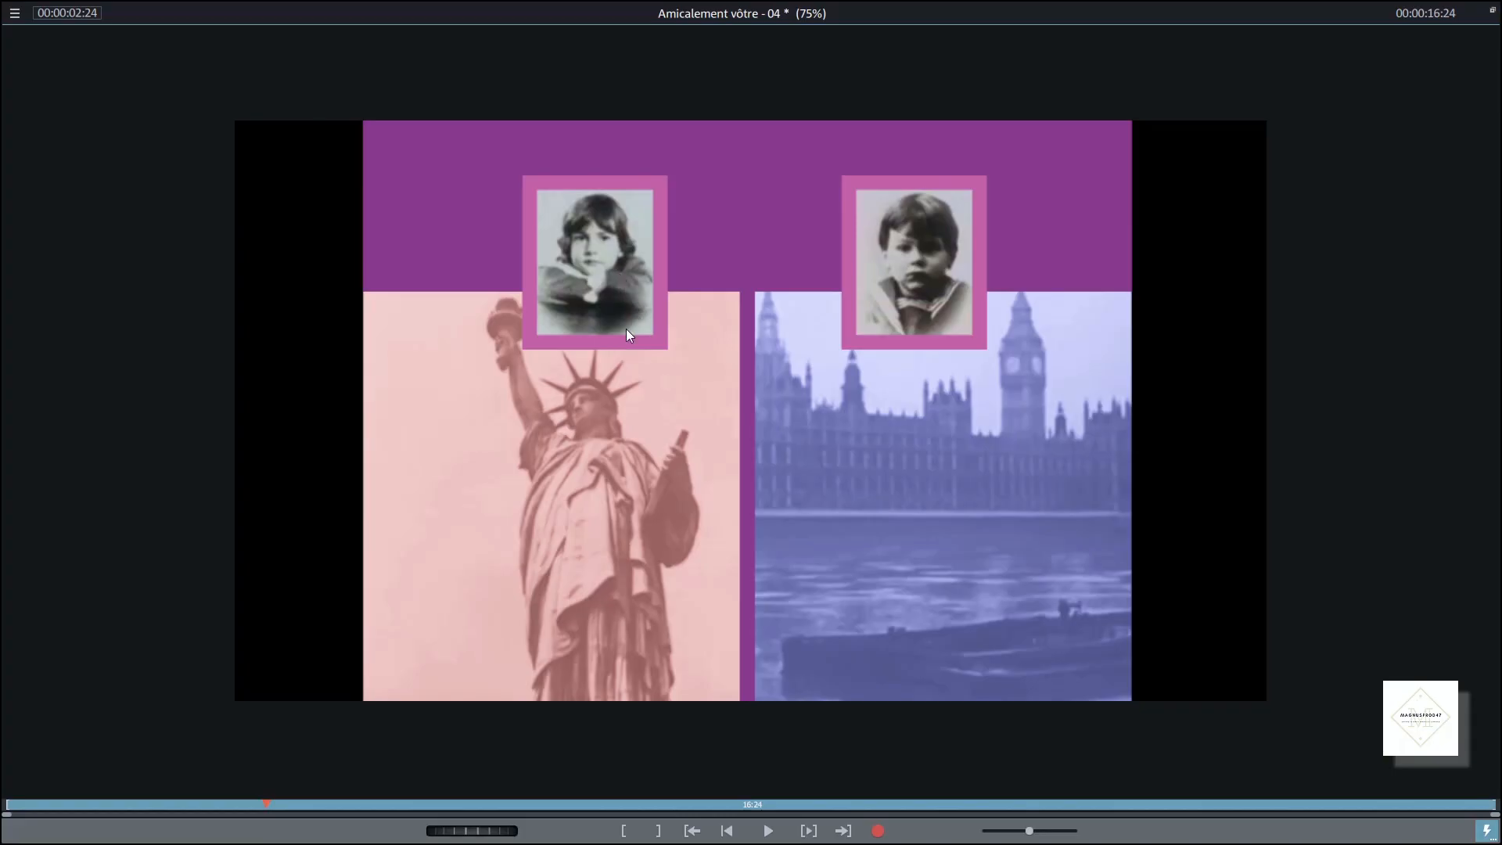
click(1493, 11)
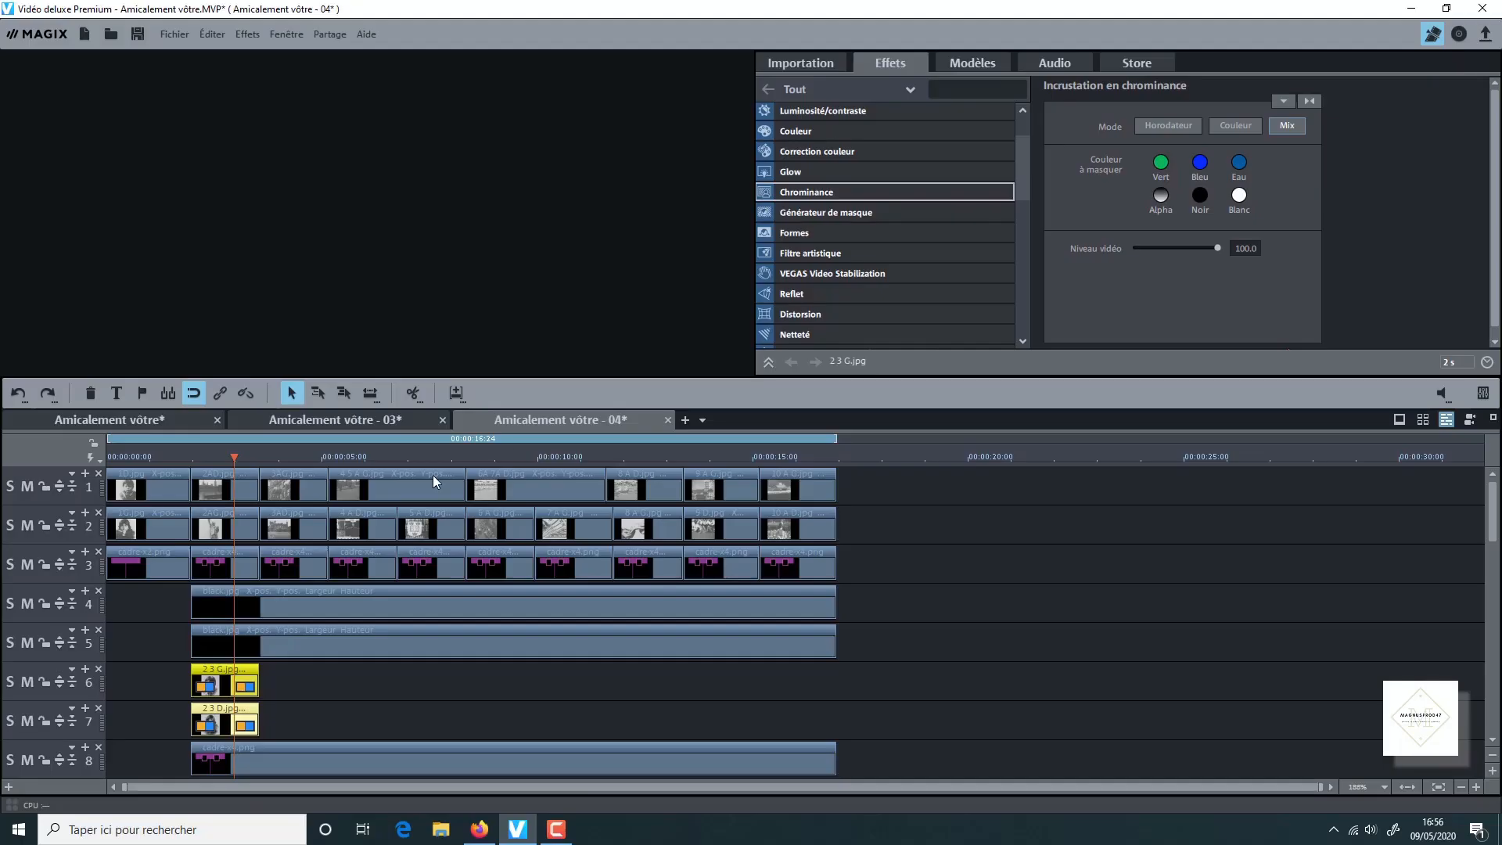
Add 4D.jpg from the imported photos to track 7, directly after 2 3 D.jpg
click(363, 697)
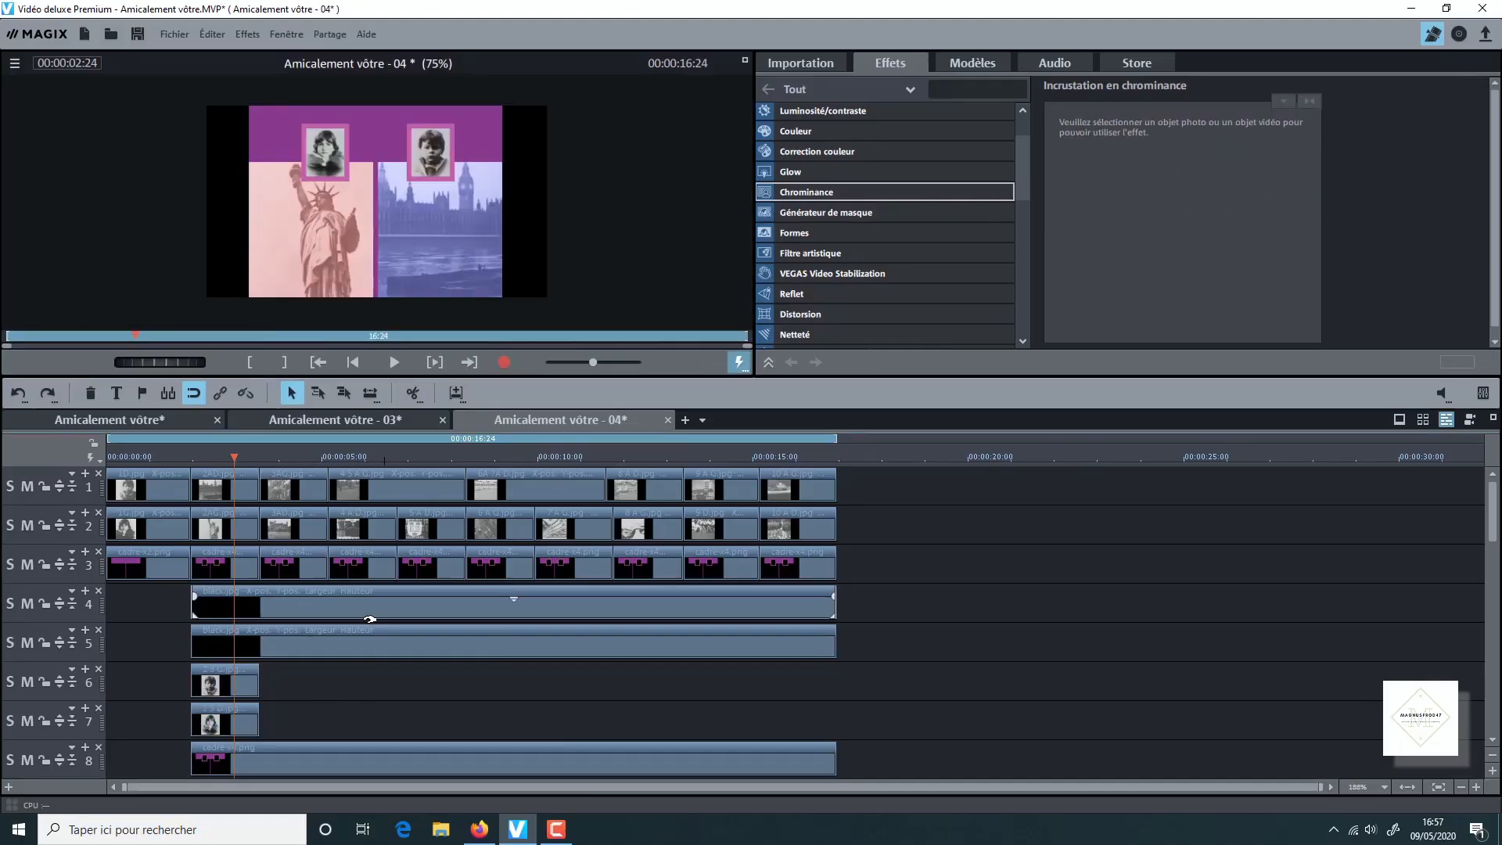
drag(254, 683, 250, 694)
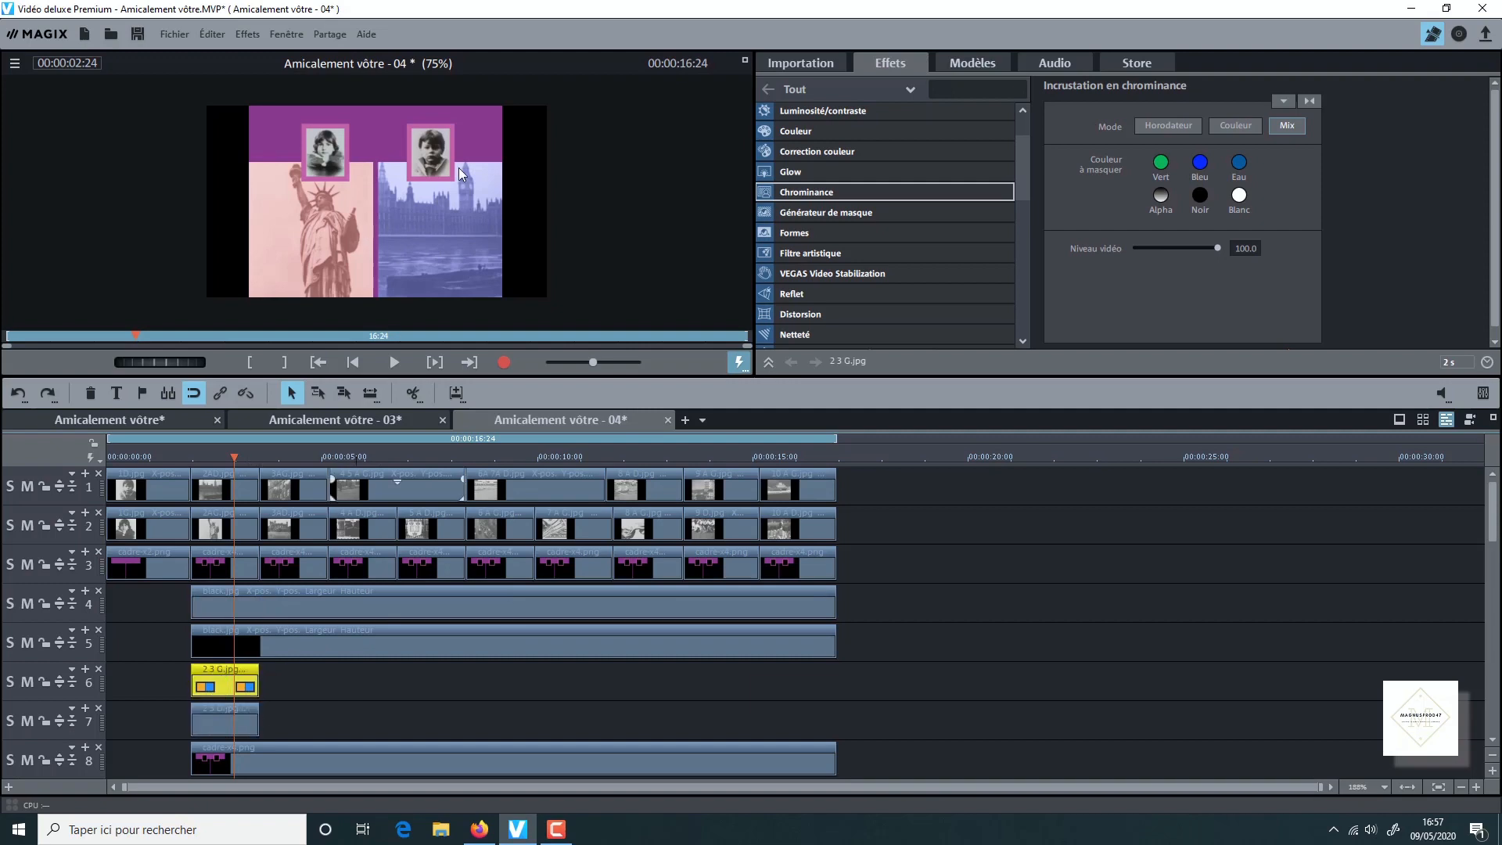
click(801, 63)
mouse_move(1215, 241)
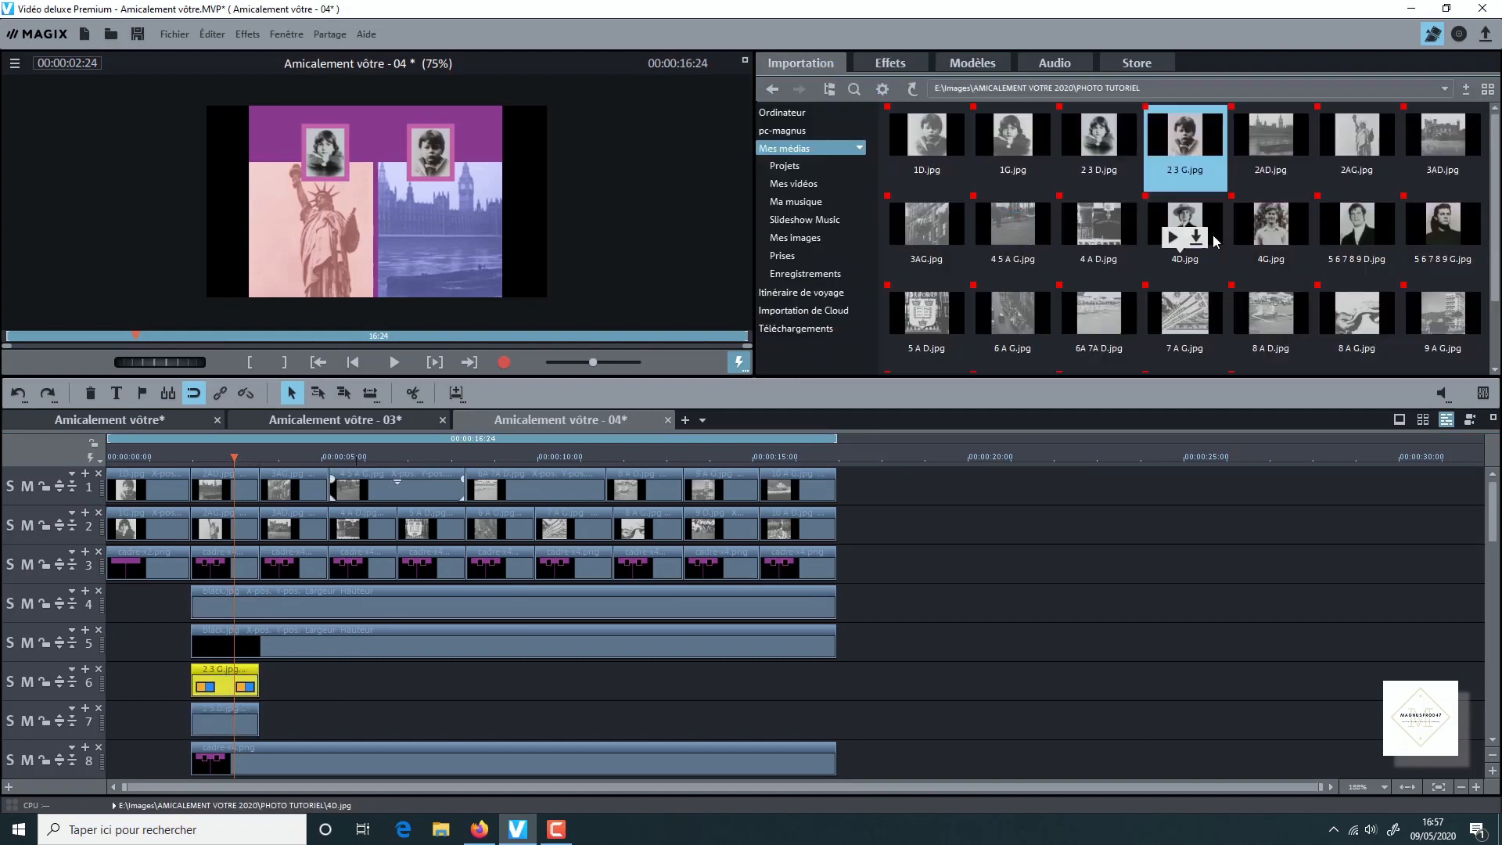
drag(1184, 215, 332, 713)
drag(564, 736, 328, 720)
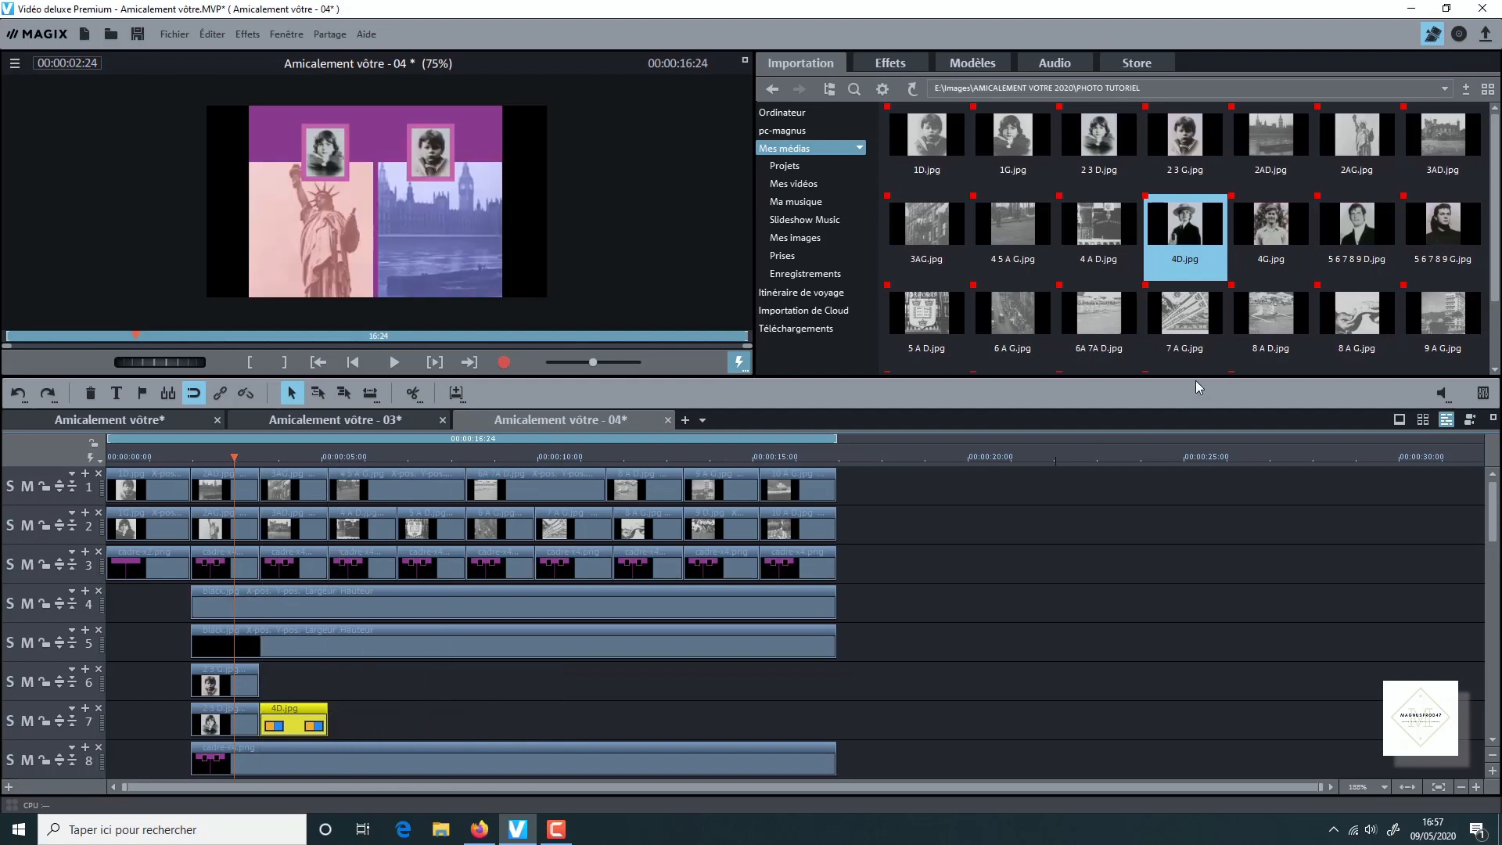
Add 4G.jpg from the imported photos to track 6, directly after 2 3 G.jpg
mouse_move(1288, 245)
drag(1279, 220, 318, 683)
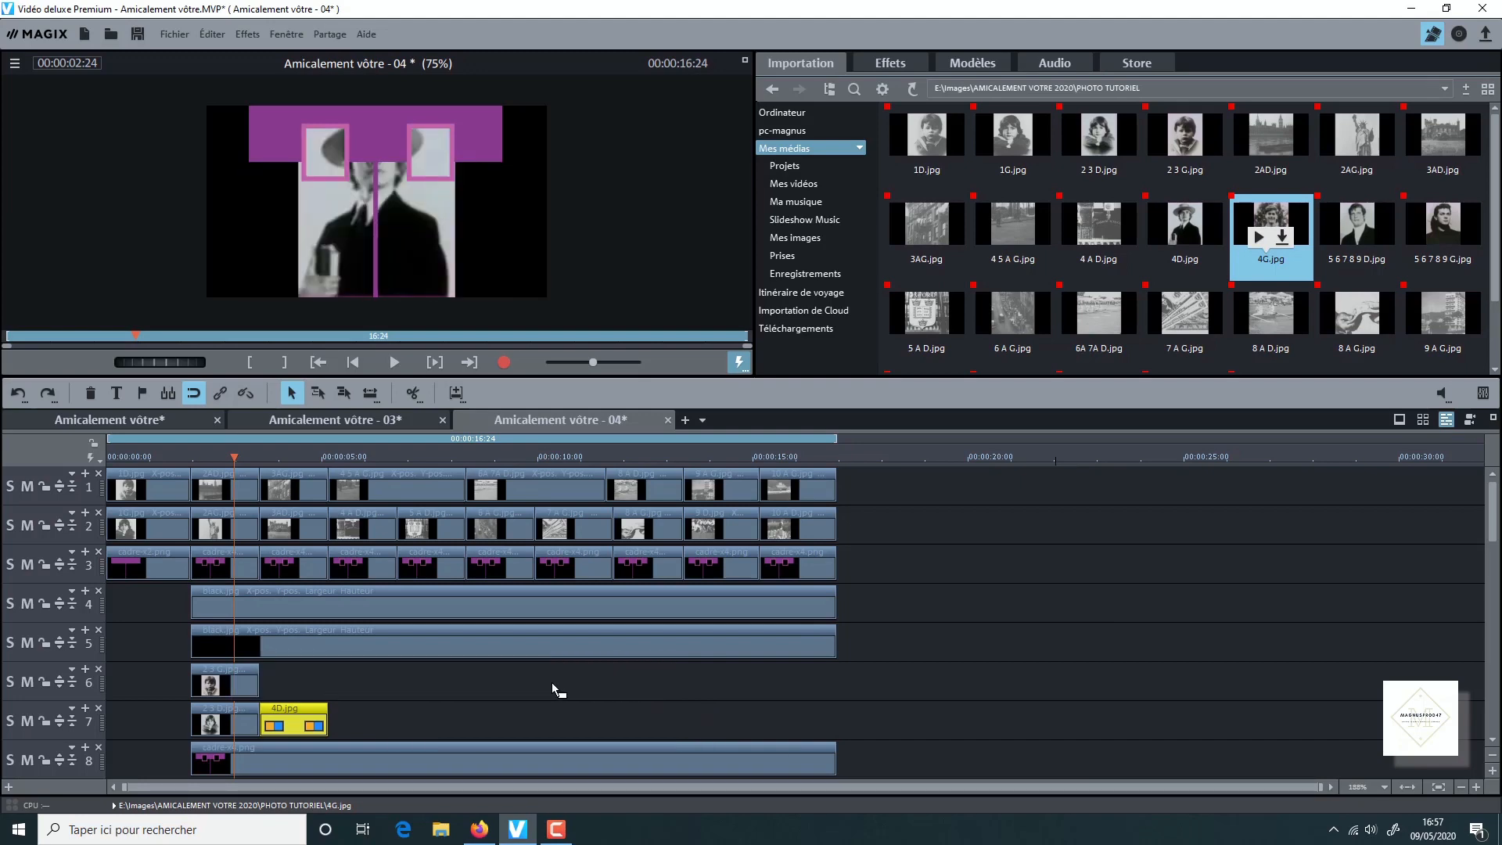
drag(552, 682, 327, 667)
click(350, 676)
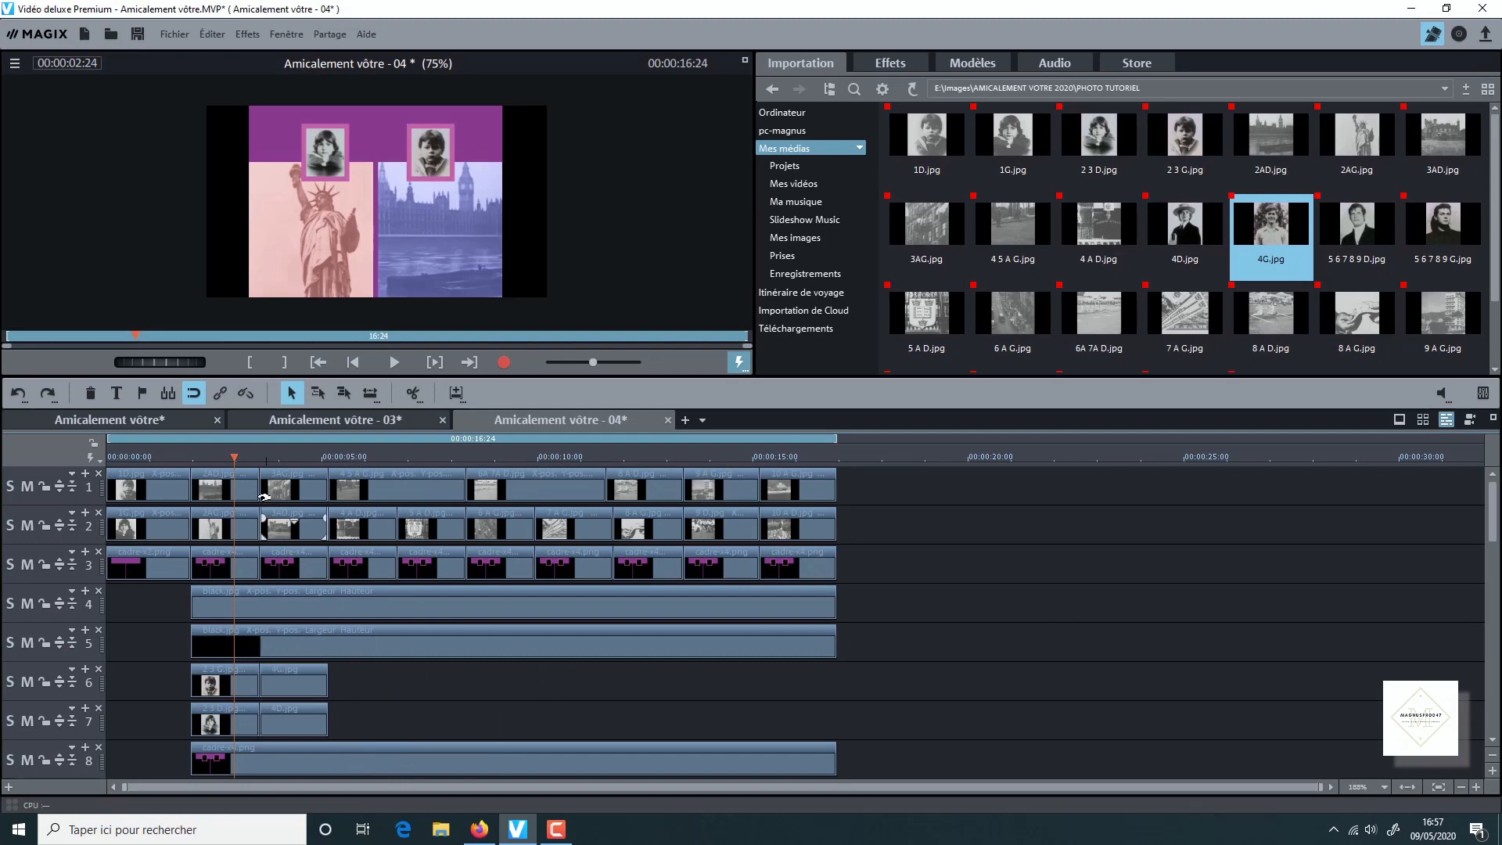
Move the playhead to 00:00:04:09 and key out black on both 4G.jpg and 4D.jpg with the Chrominance effect
drag(234, 457, 294, 458)
click(890, 62)
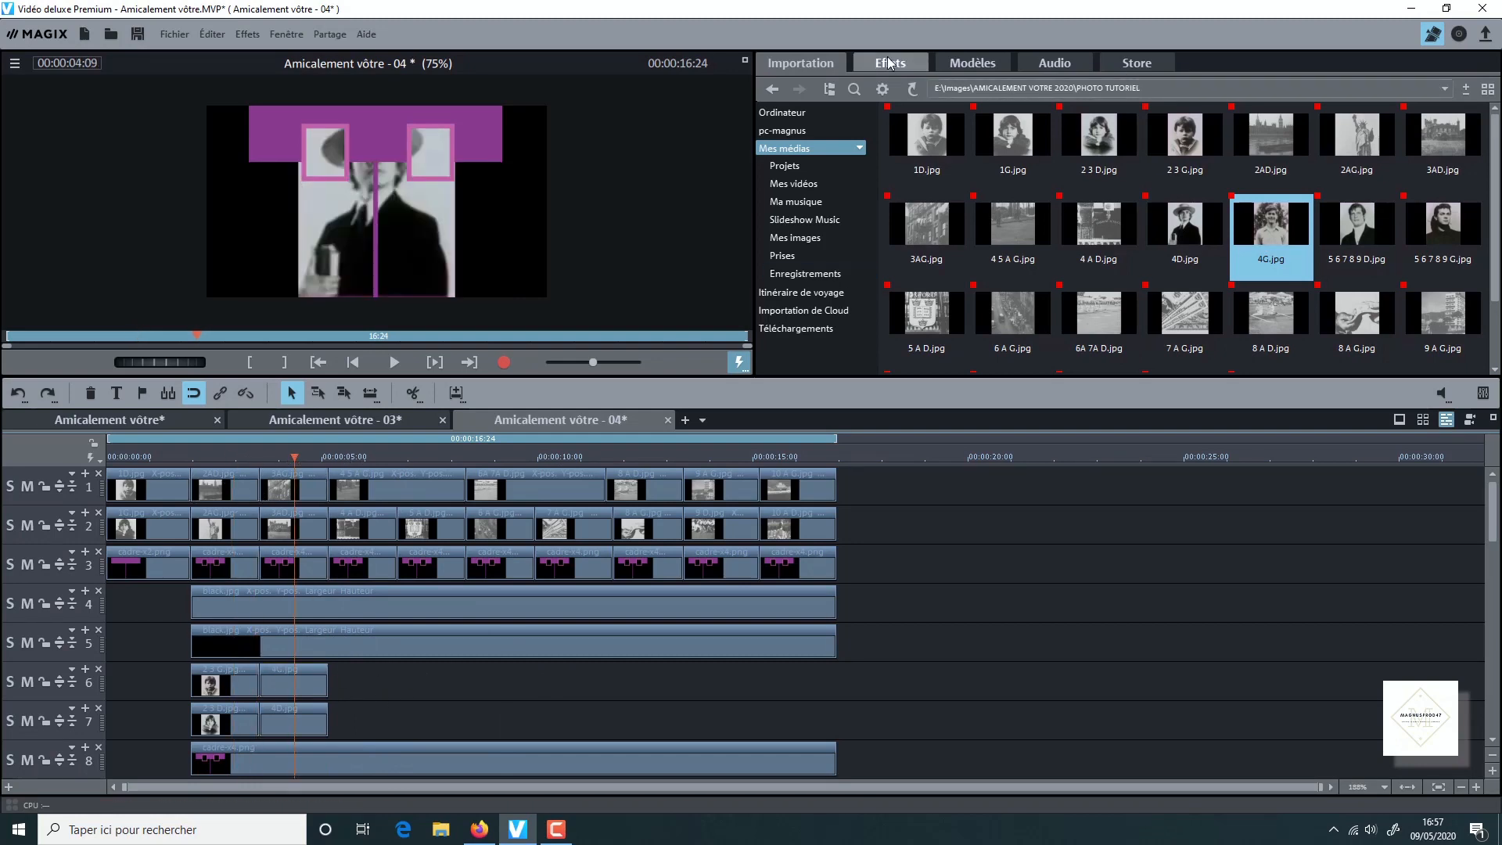
click(899, 232)
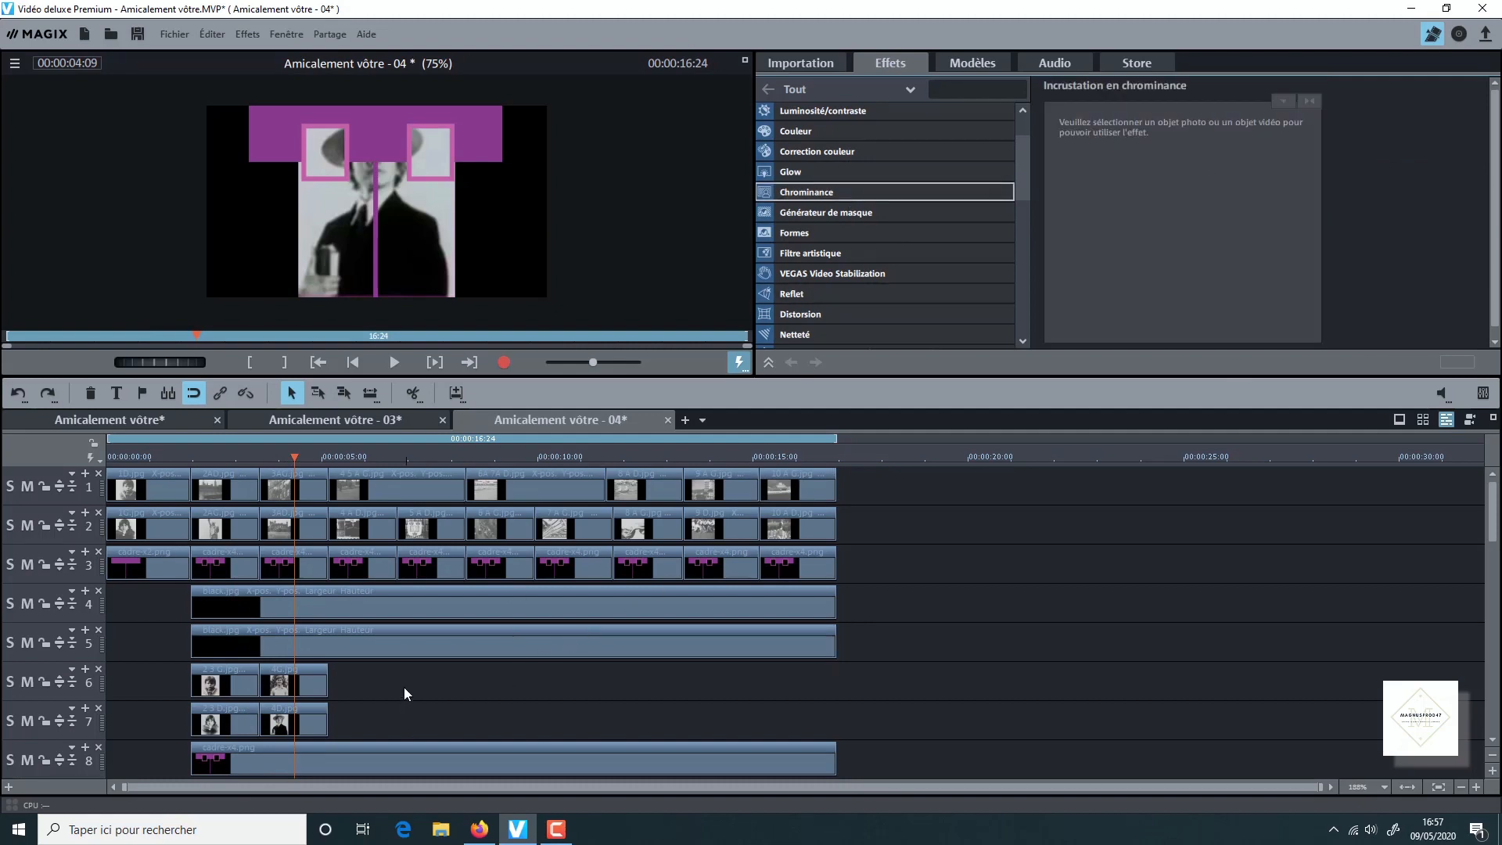
click(319, 683)
ctrl+click(313, 720)
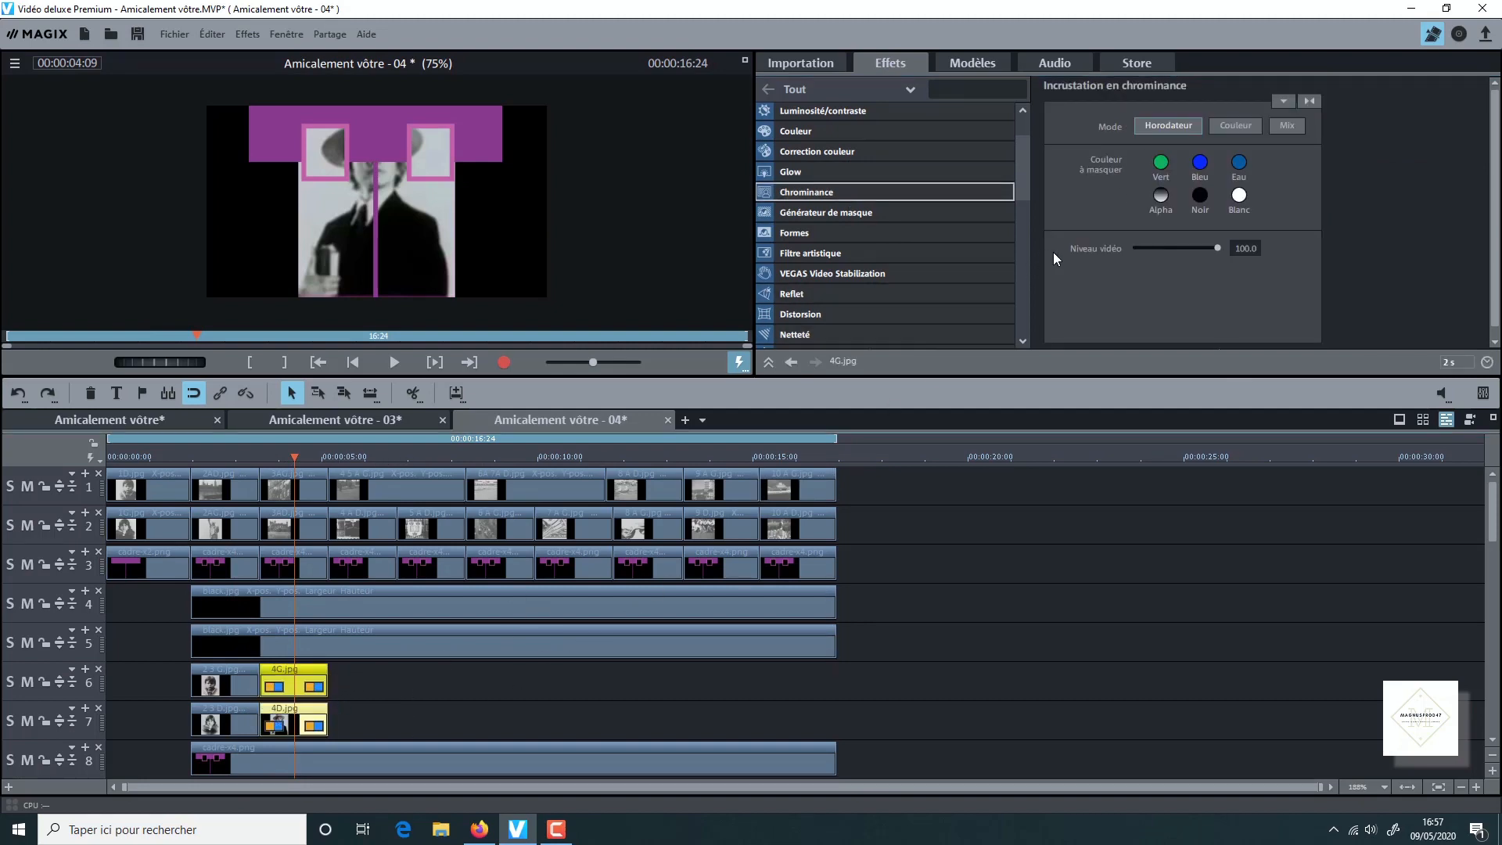
click(1200, 197)
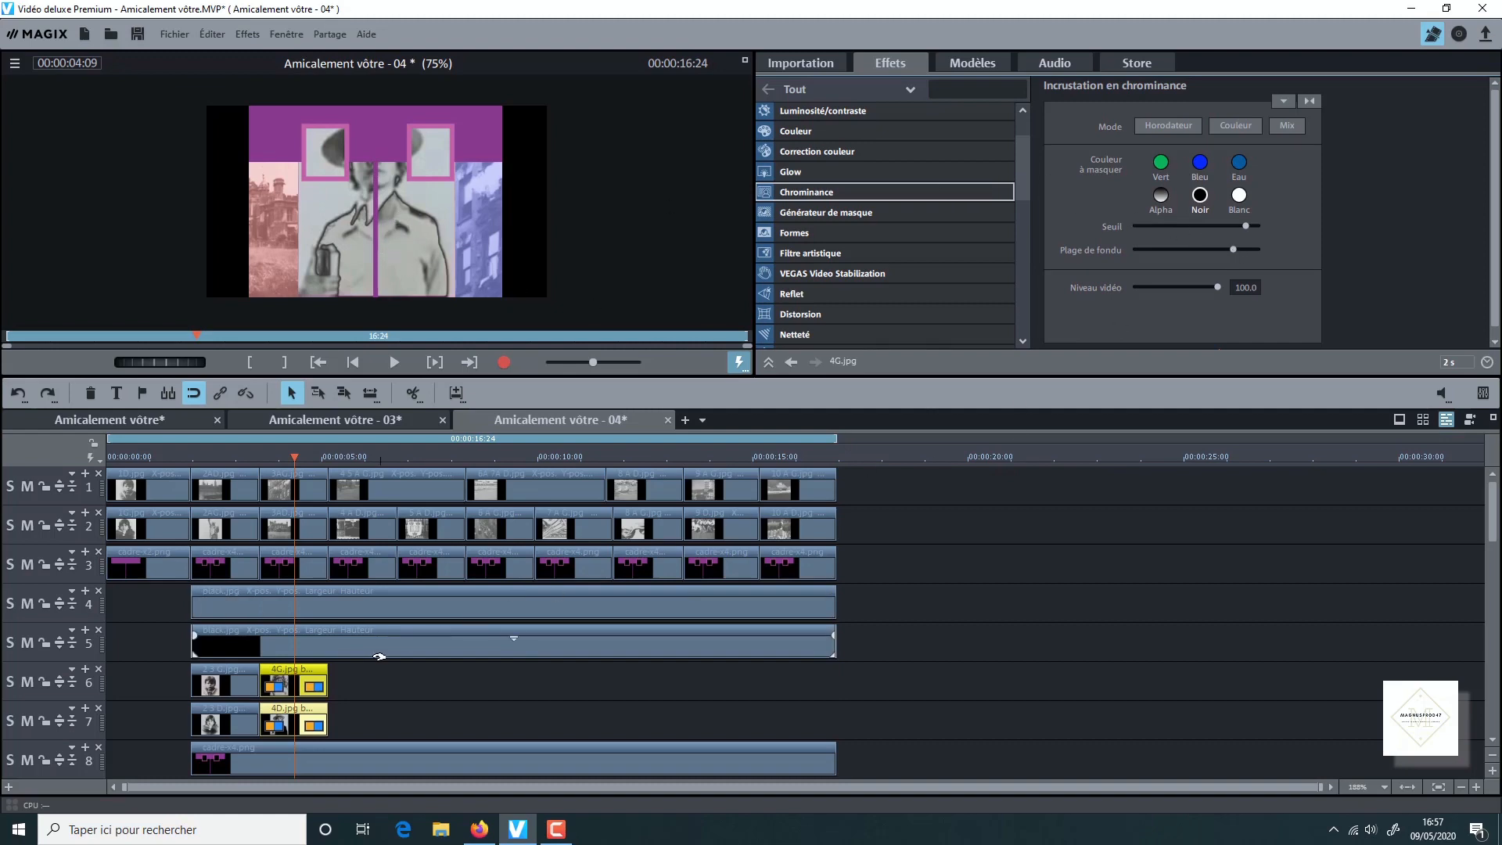
click(362, 708)
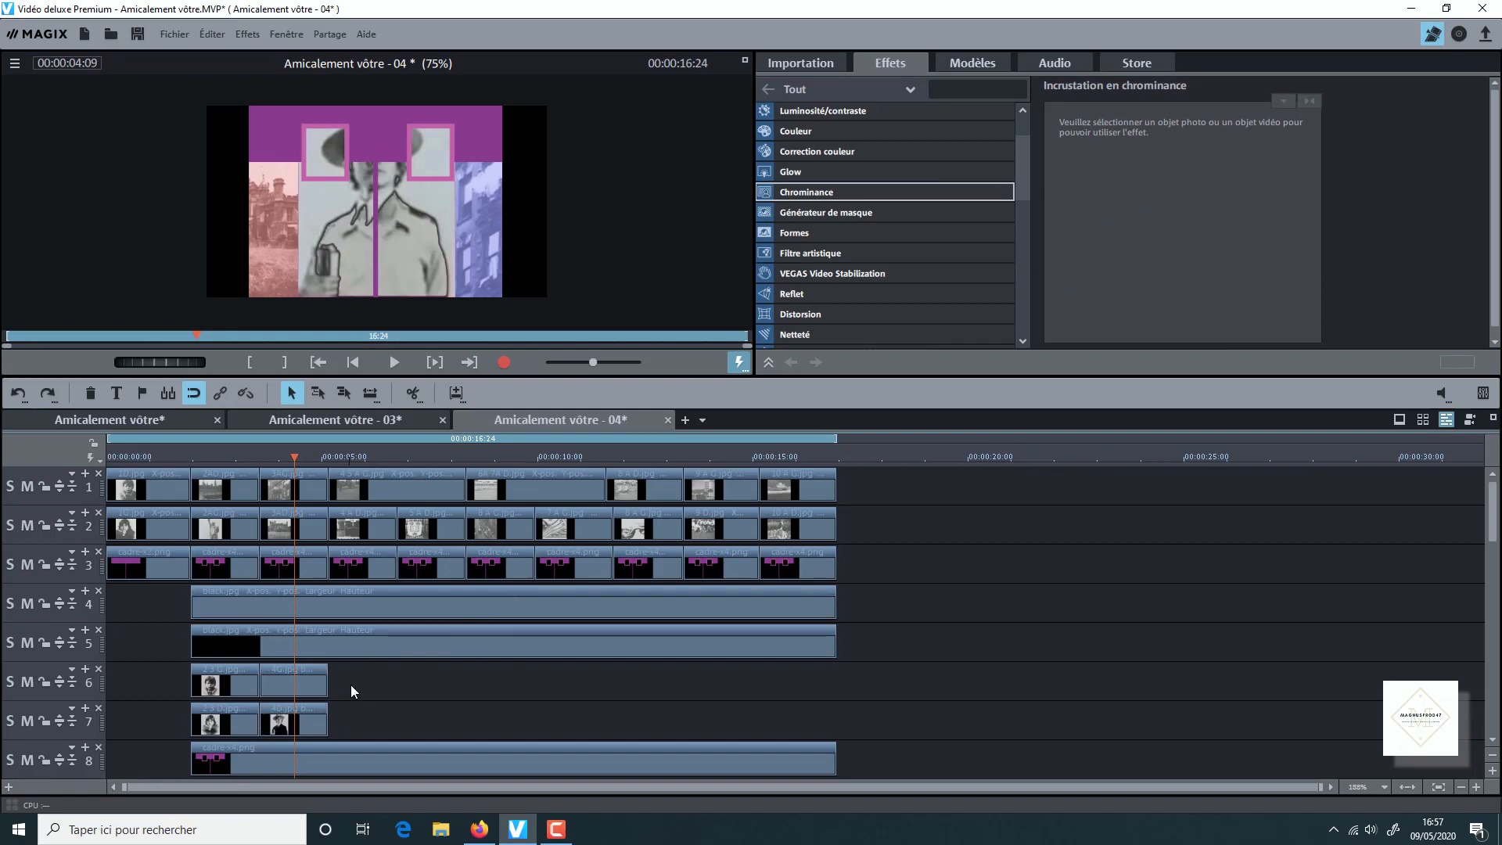
Scale 4G.jpg on track 6 to 45 percent with the Position/Taille effect
click(321, 678)
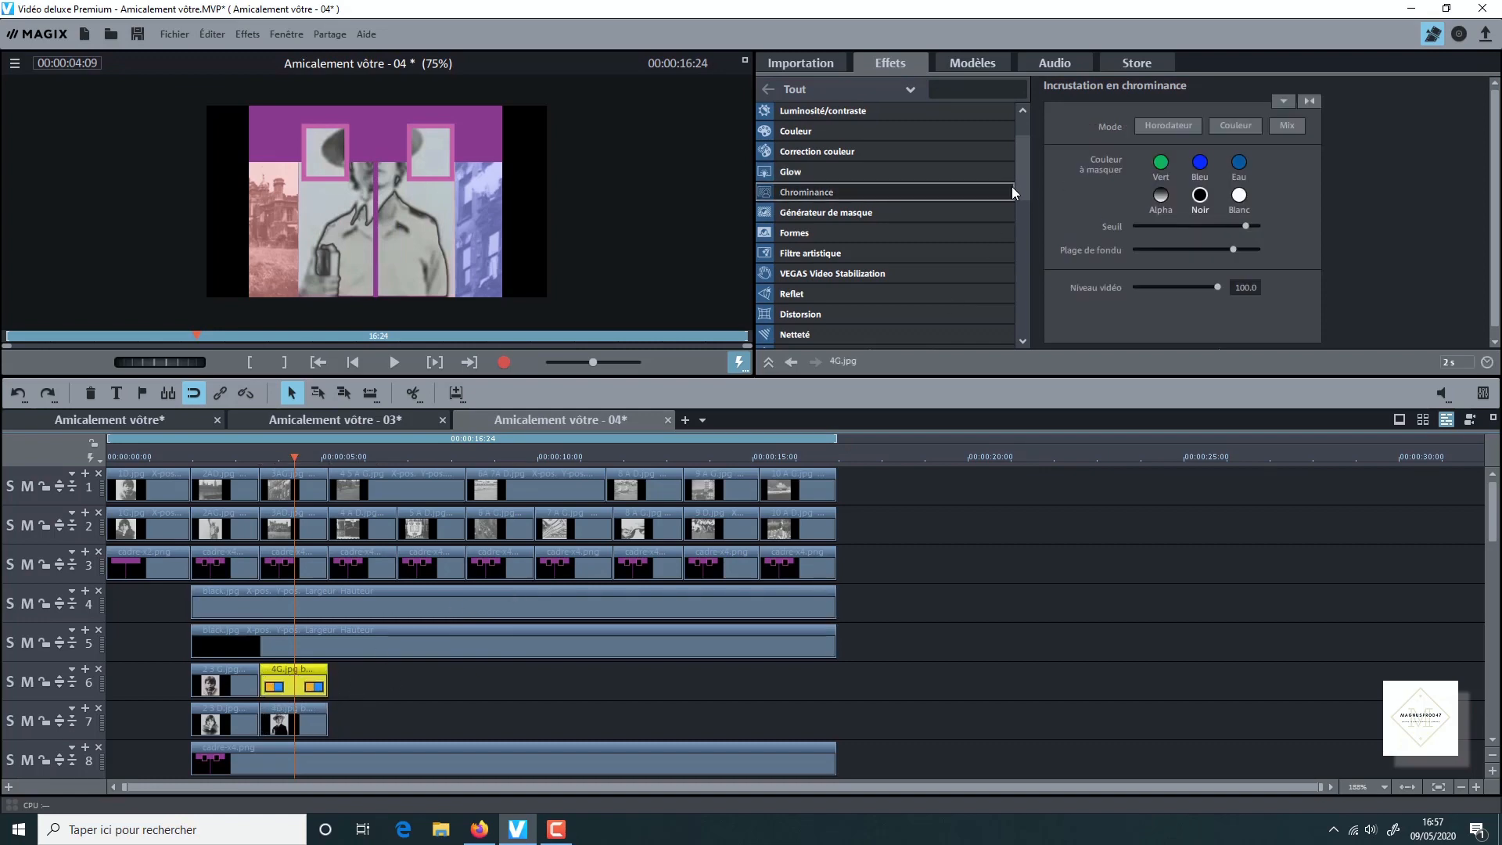
drag(1019, 186, 1012, 269)
click(931, 135)
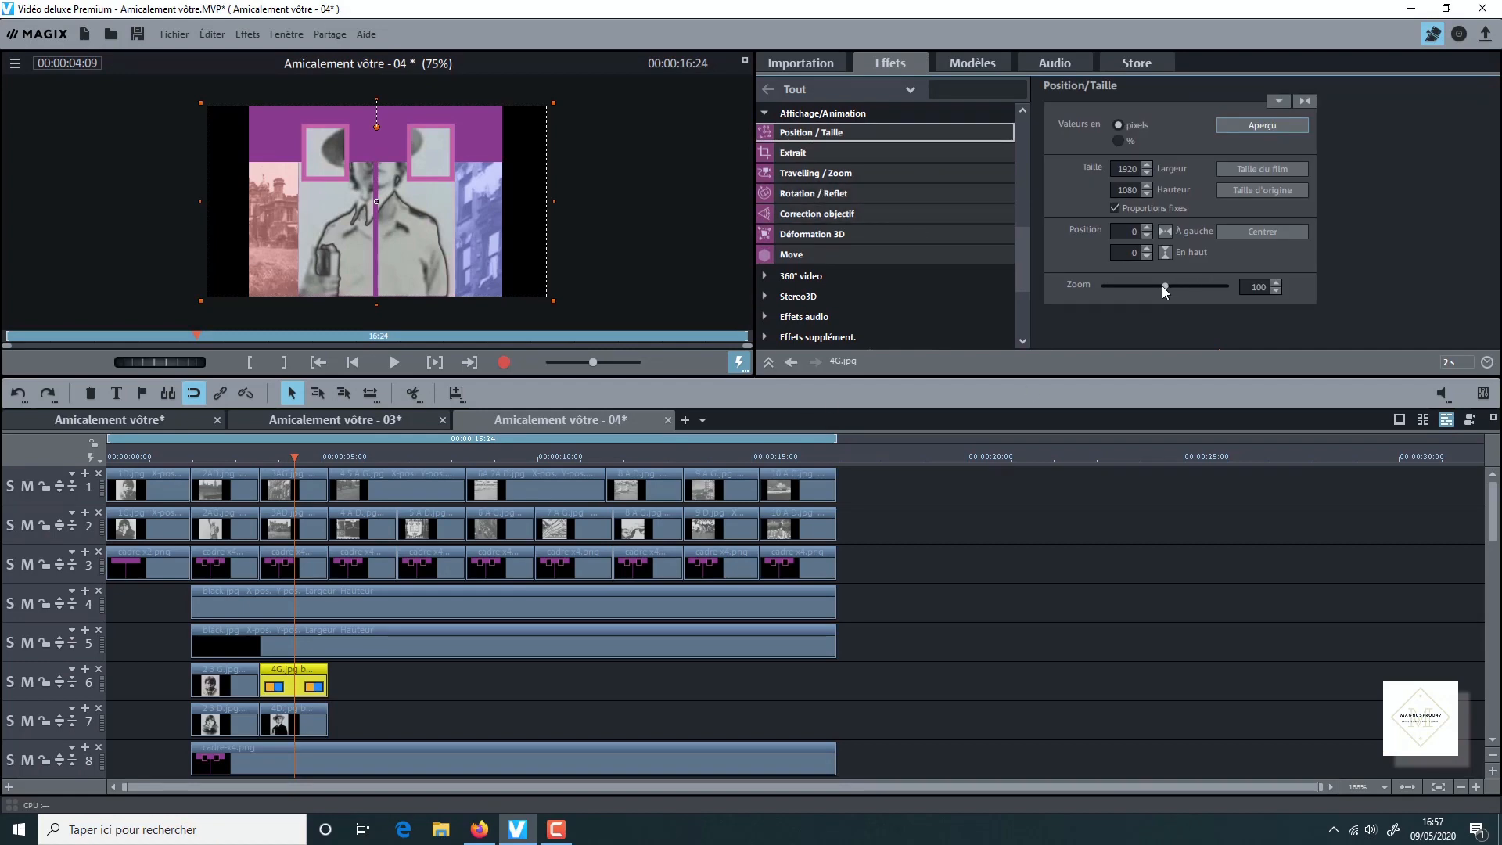
drag(1162, 285, 1133, 289)
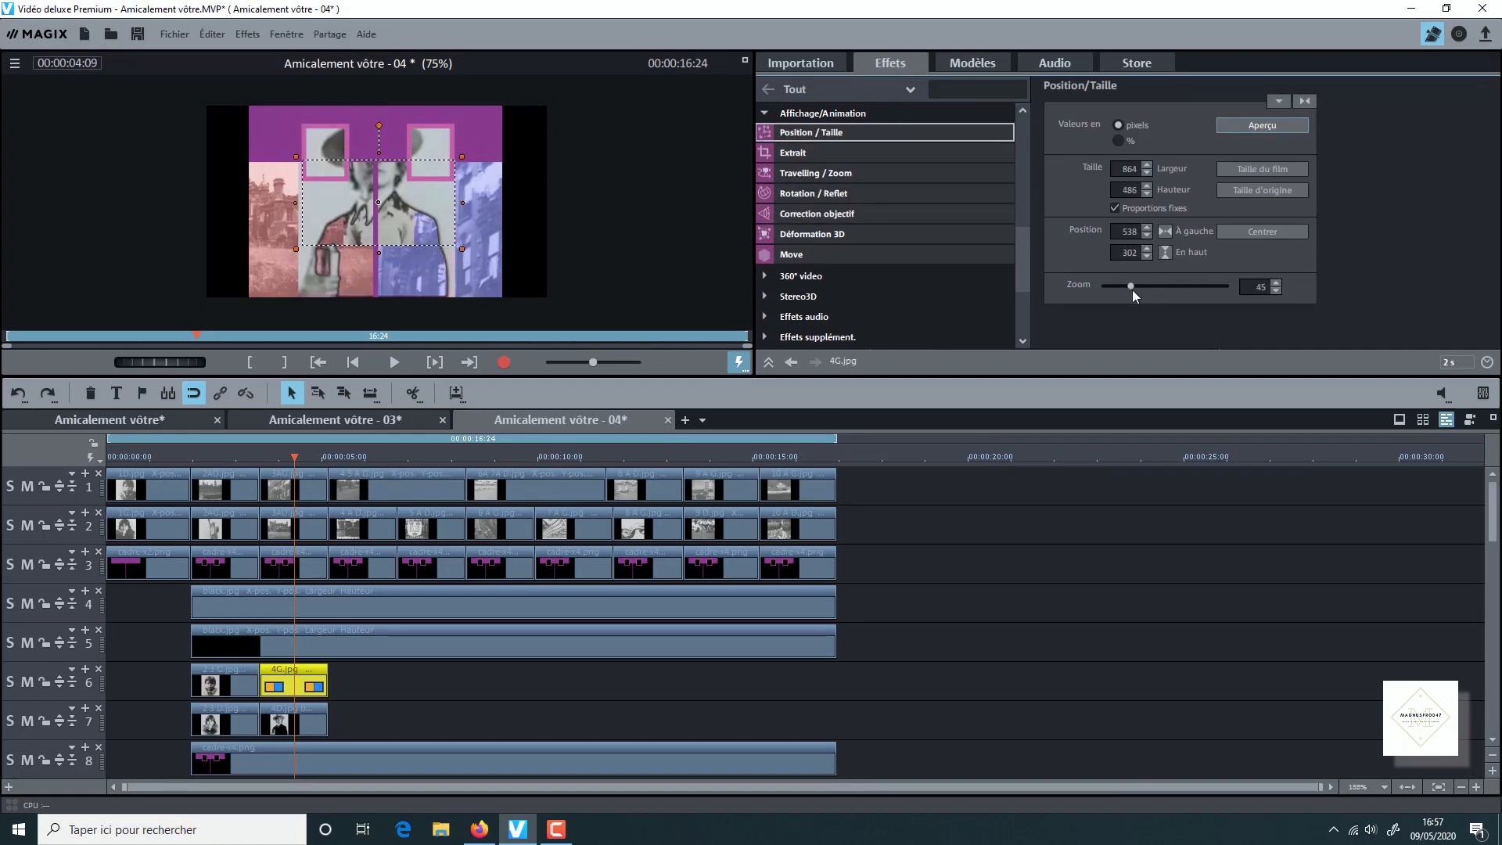
Scale 4D.jpg to 31 percent and place it in the second frame opening at about 970, 103 pixels
click(309, 728)
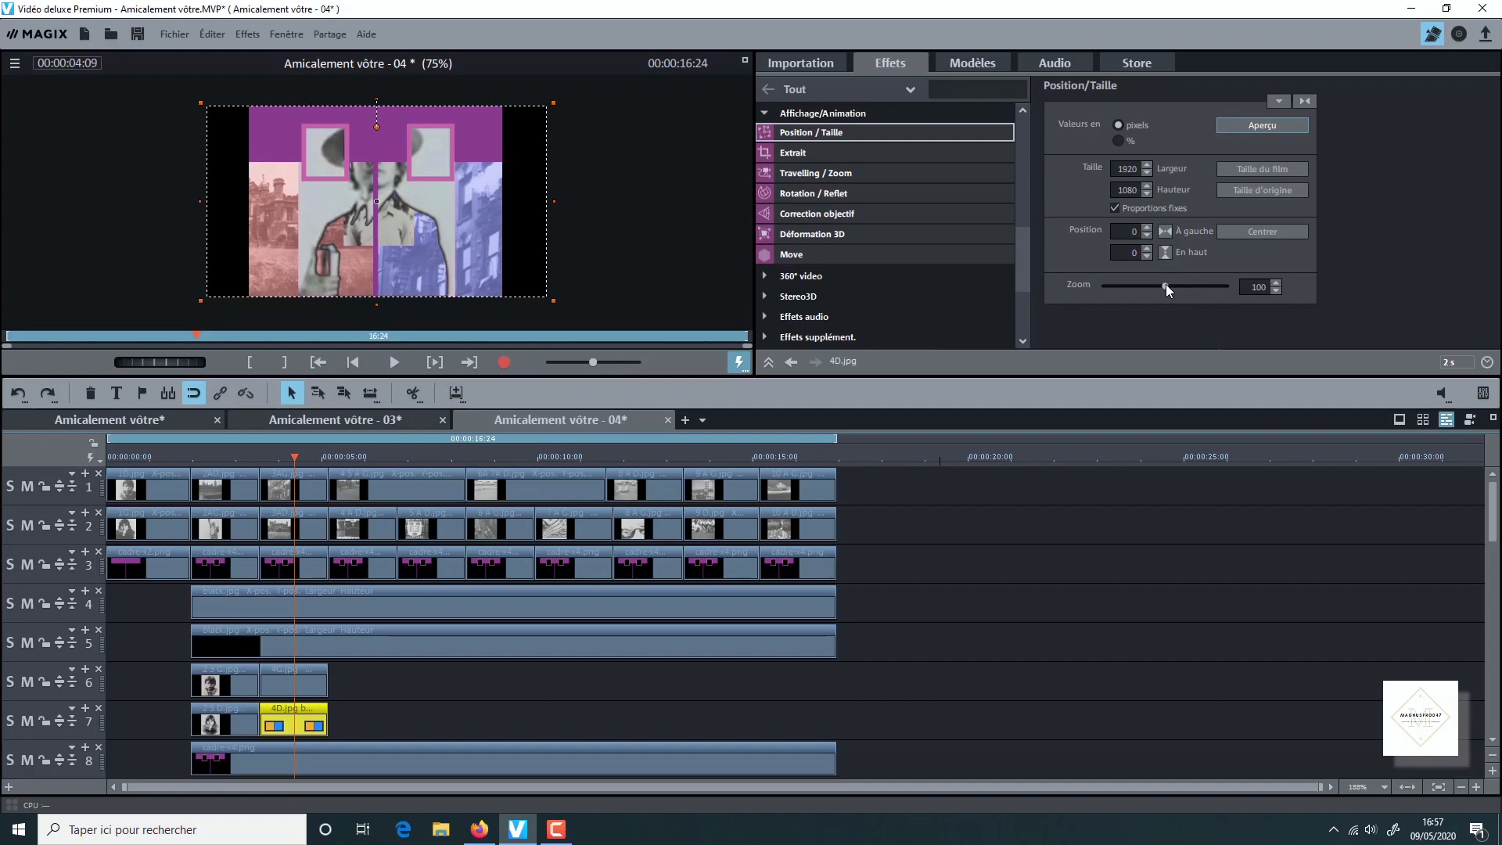
drag(1165, 283, 1123, 288)
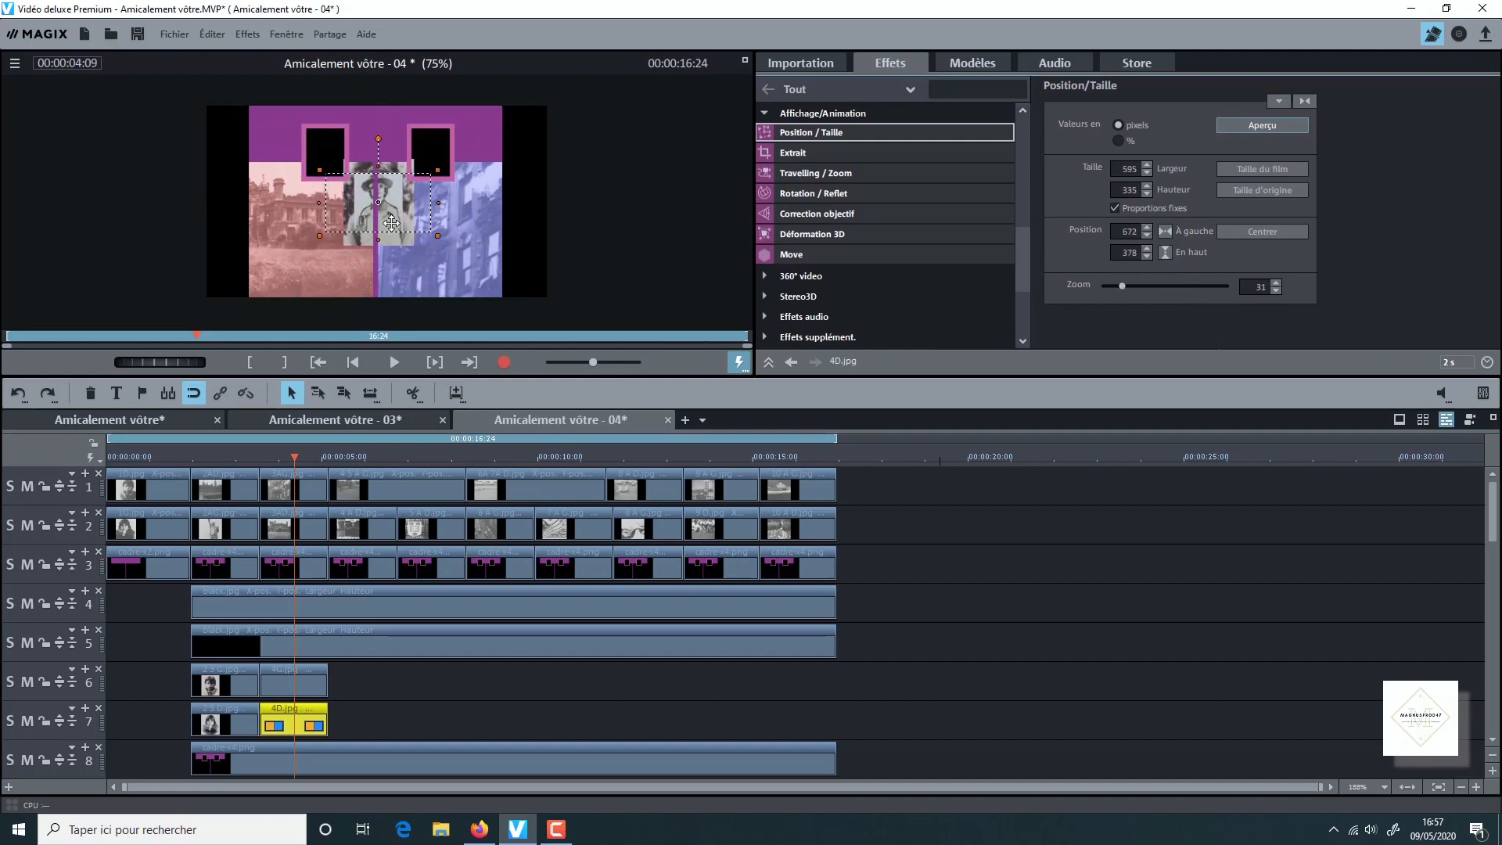
drag(391, 223, 443, 158)
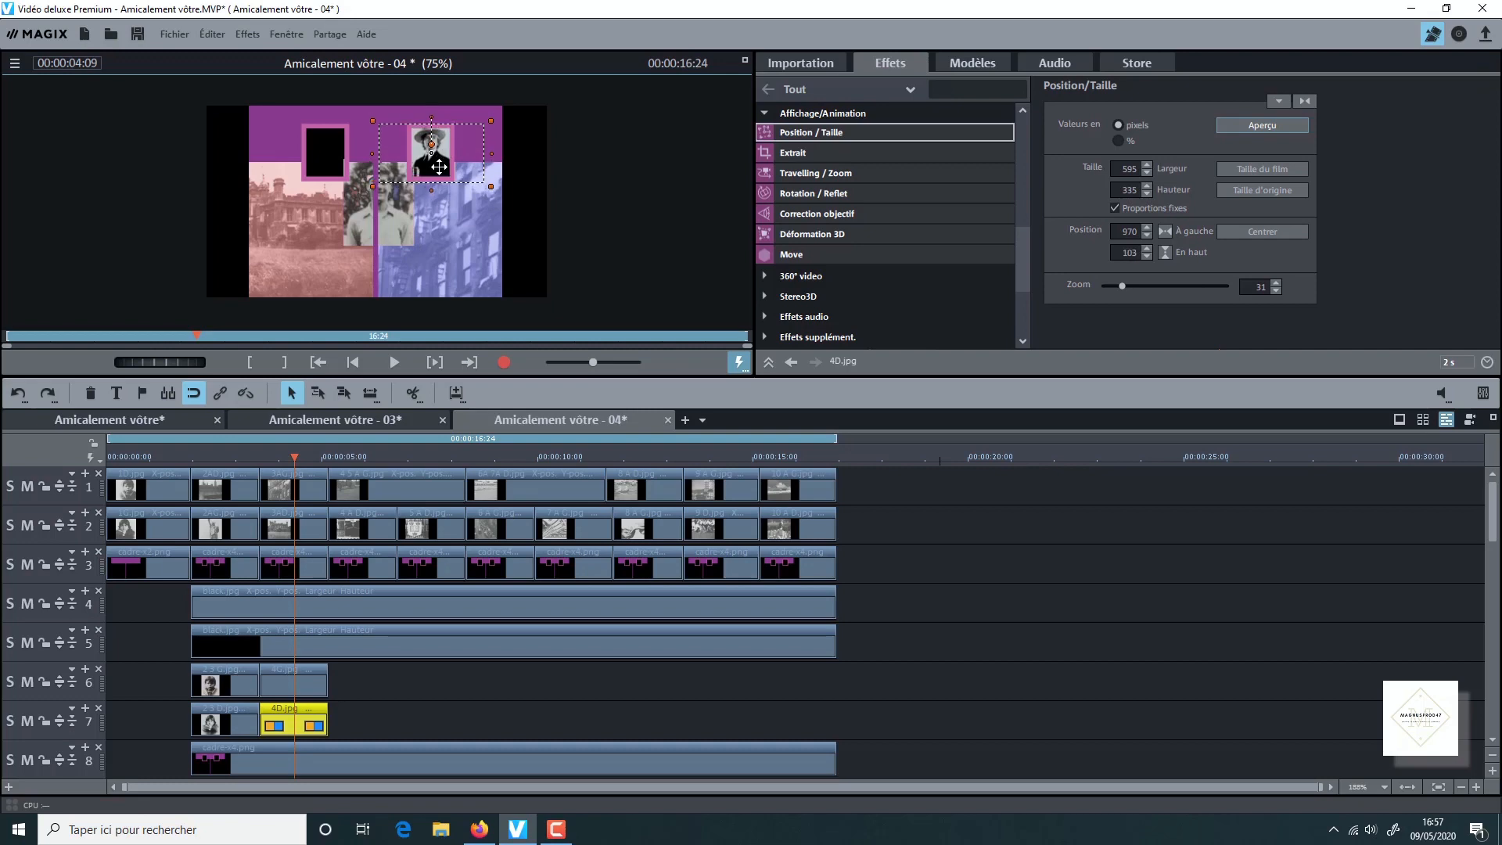
Scale 4G.jpg to 28 percent and place it in the first frame opening at about 395, 110 pixels
click(296, 682)
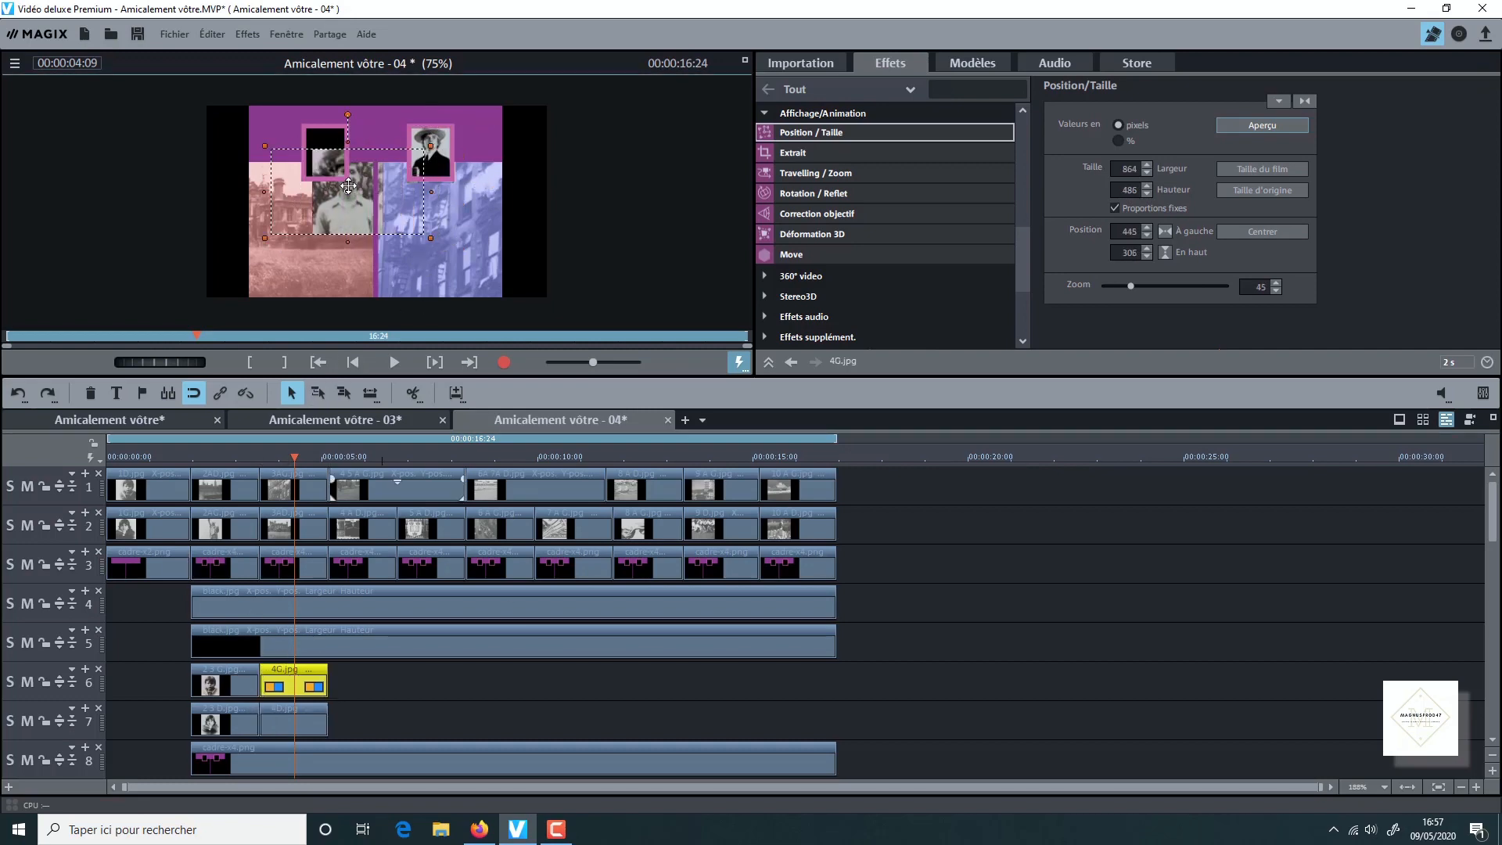
drag(348, 186, 330, 161)
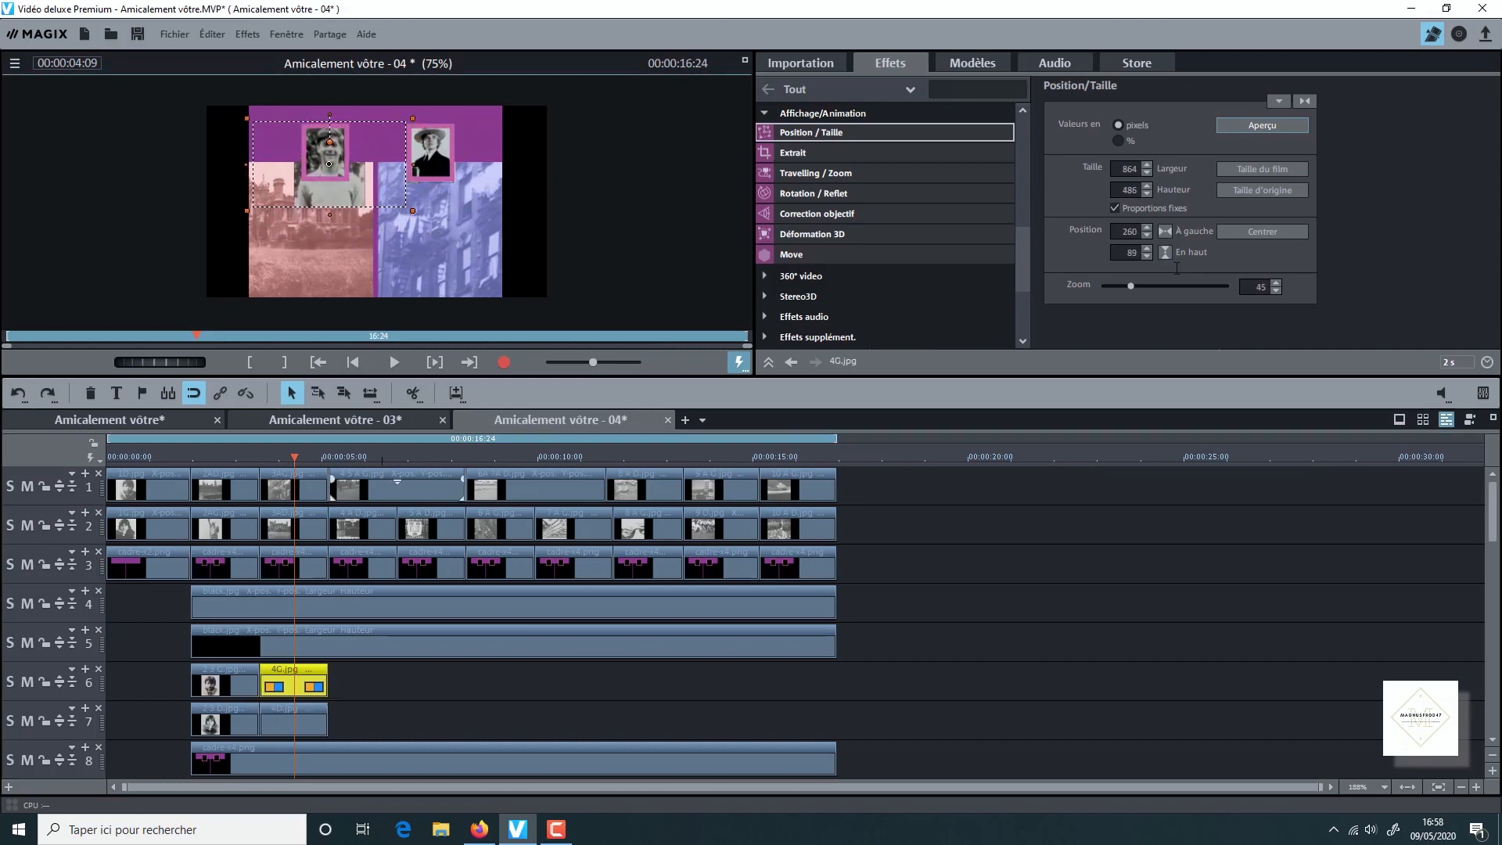
click(1134, 285)
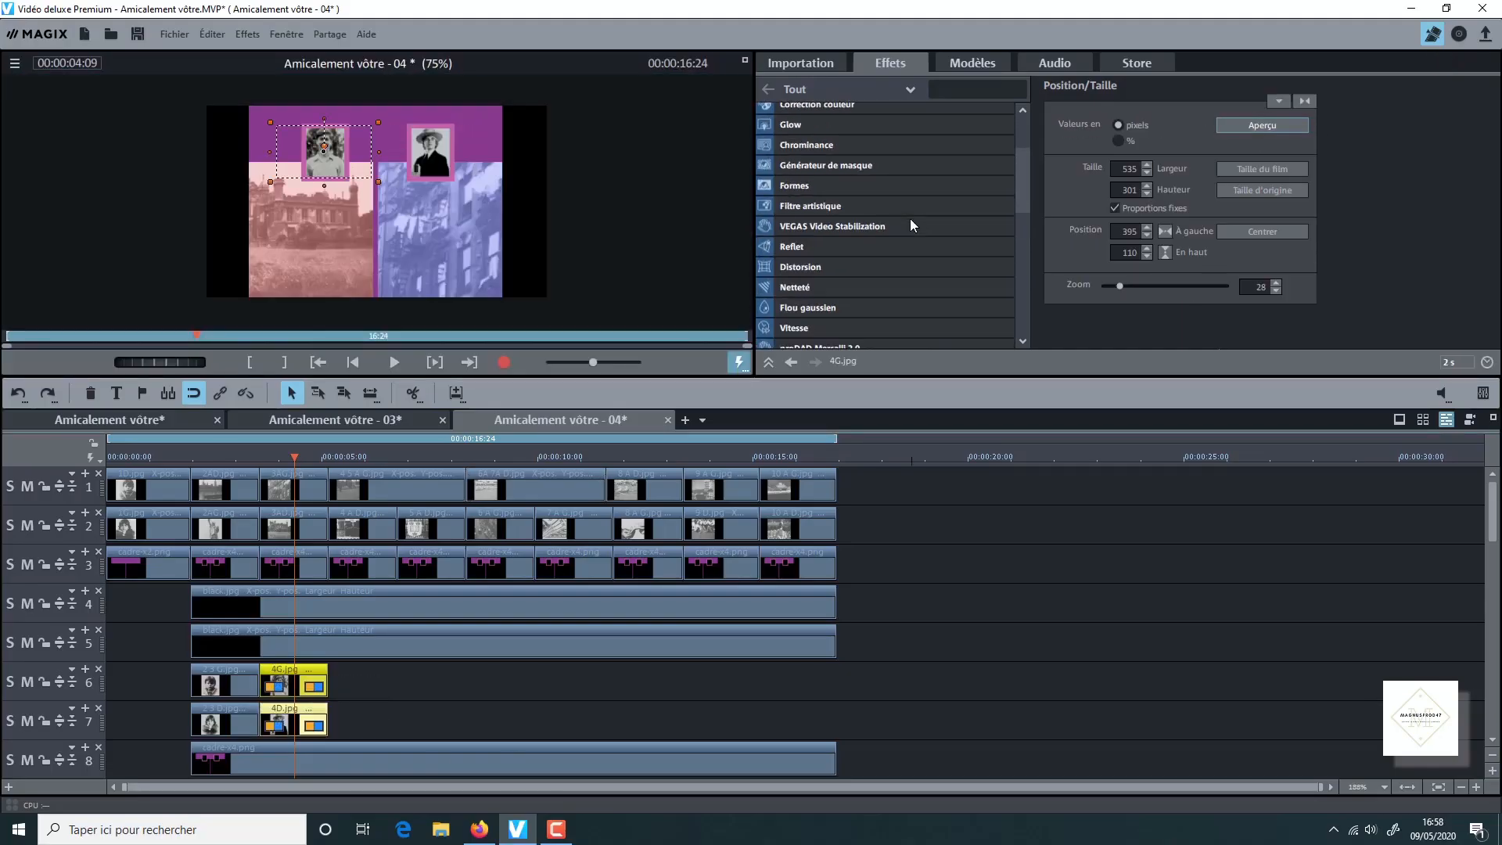
Add 5 6 7 8 9 G.jpg and 10 G.jpg to track 6, and 5 6 7 8 9 D.jpg and 10 D.jpg to track 7
click(336, 719)
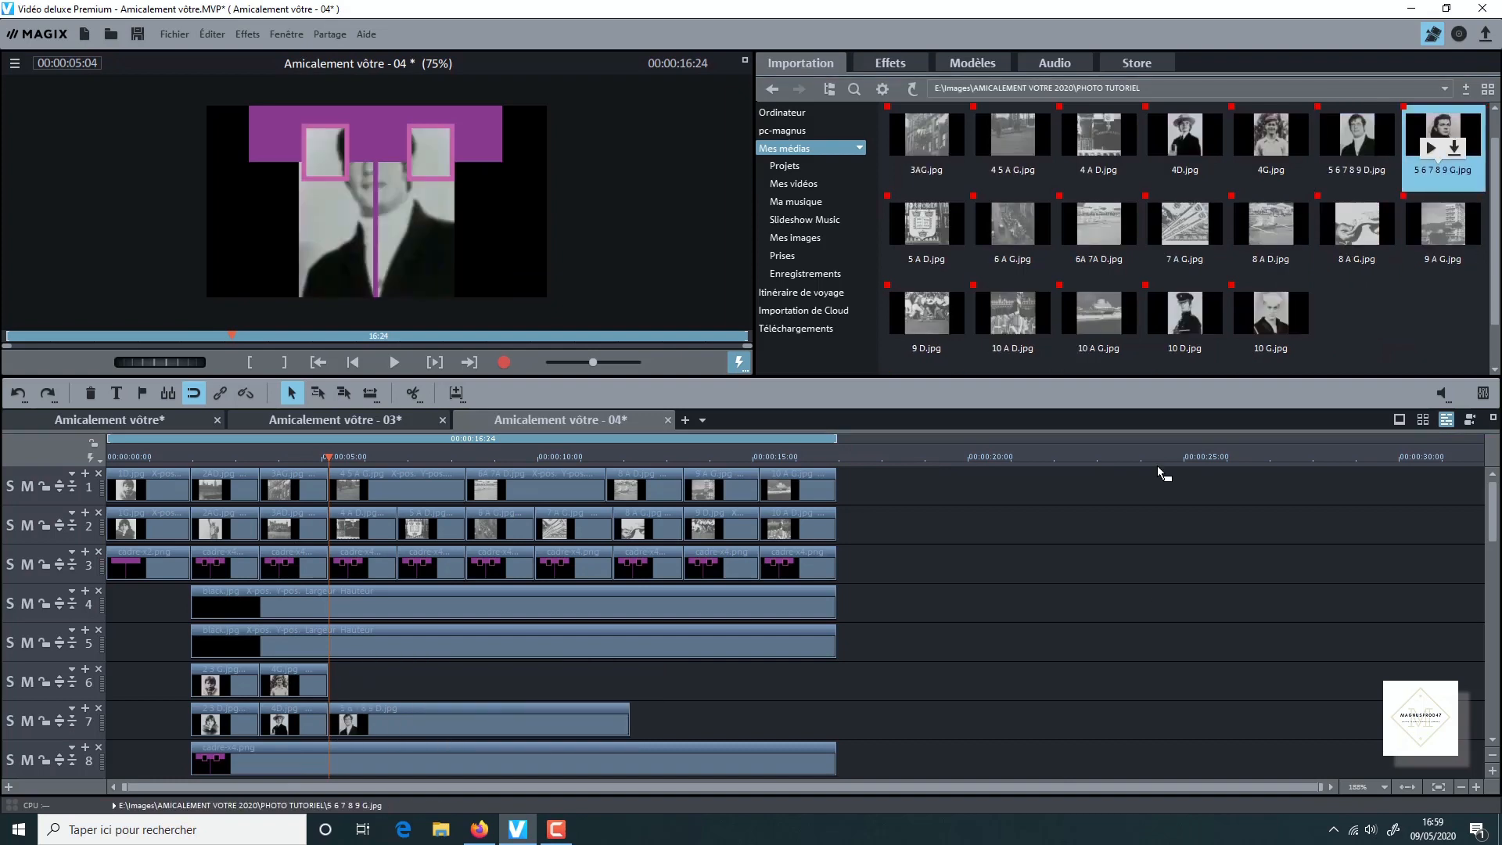
click(666, 680)
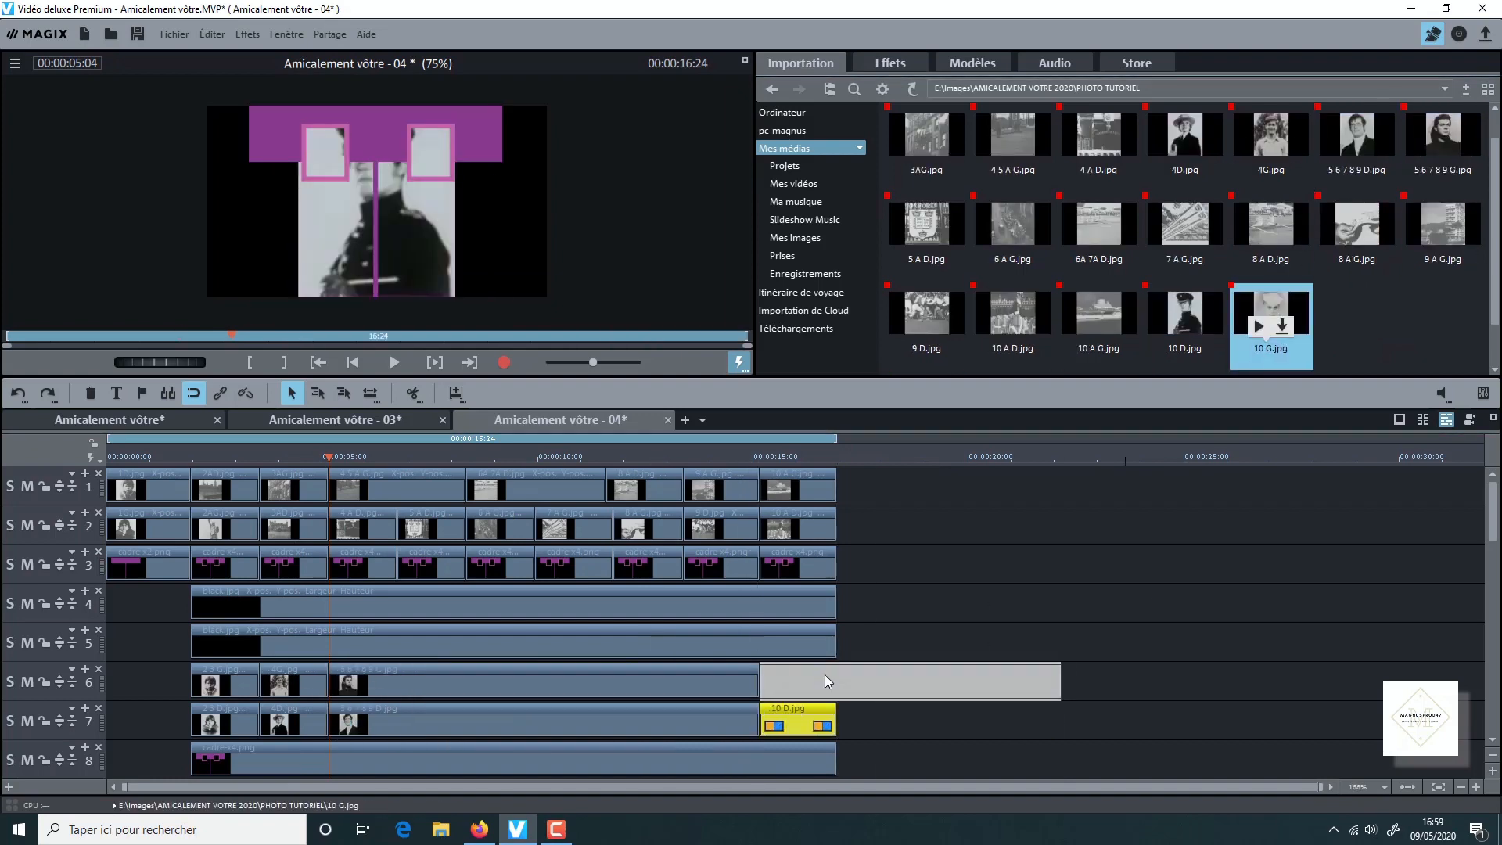
click(943, 715)
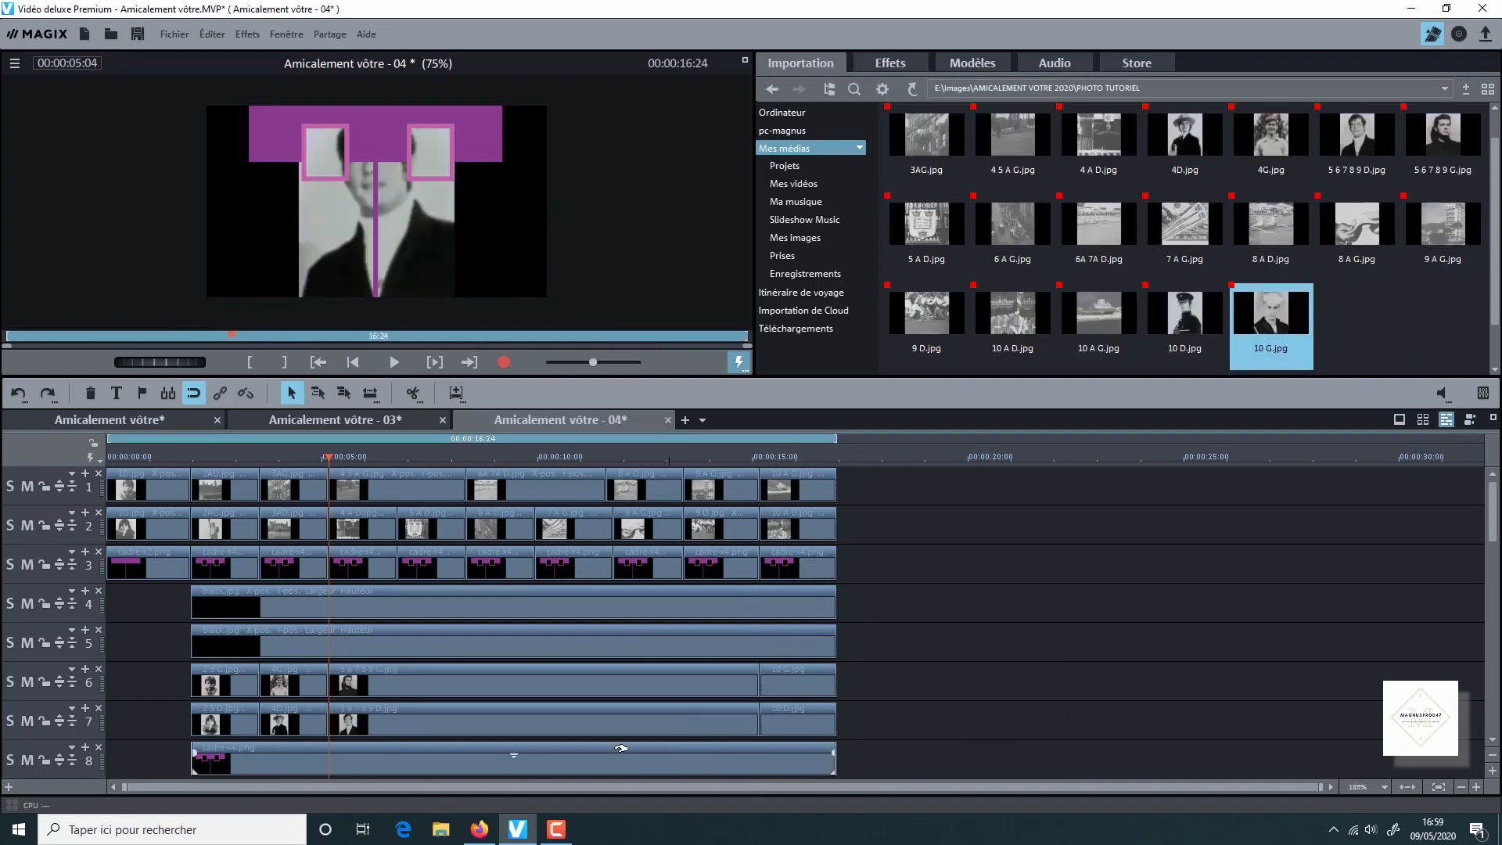
Copy all the video effects of 4G.jpg on track 6, including position, size and Mix
click(284, 690)
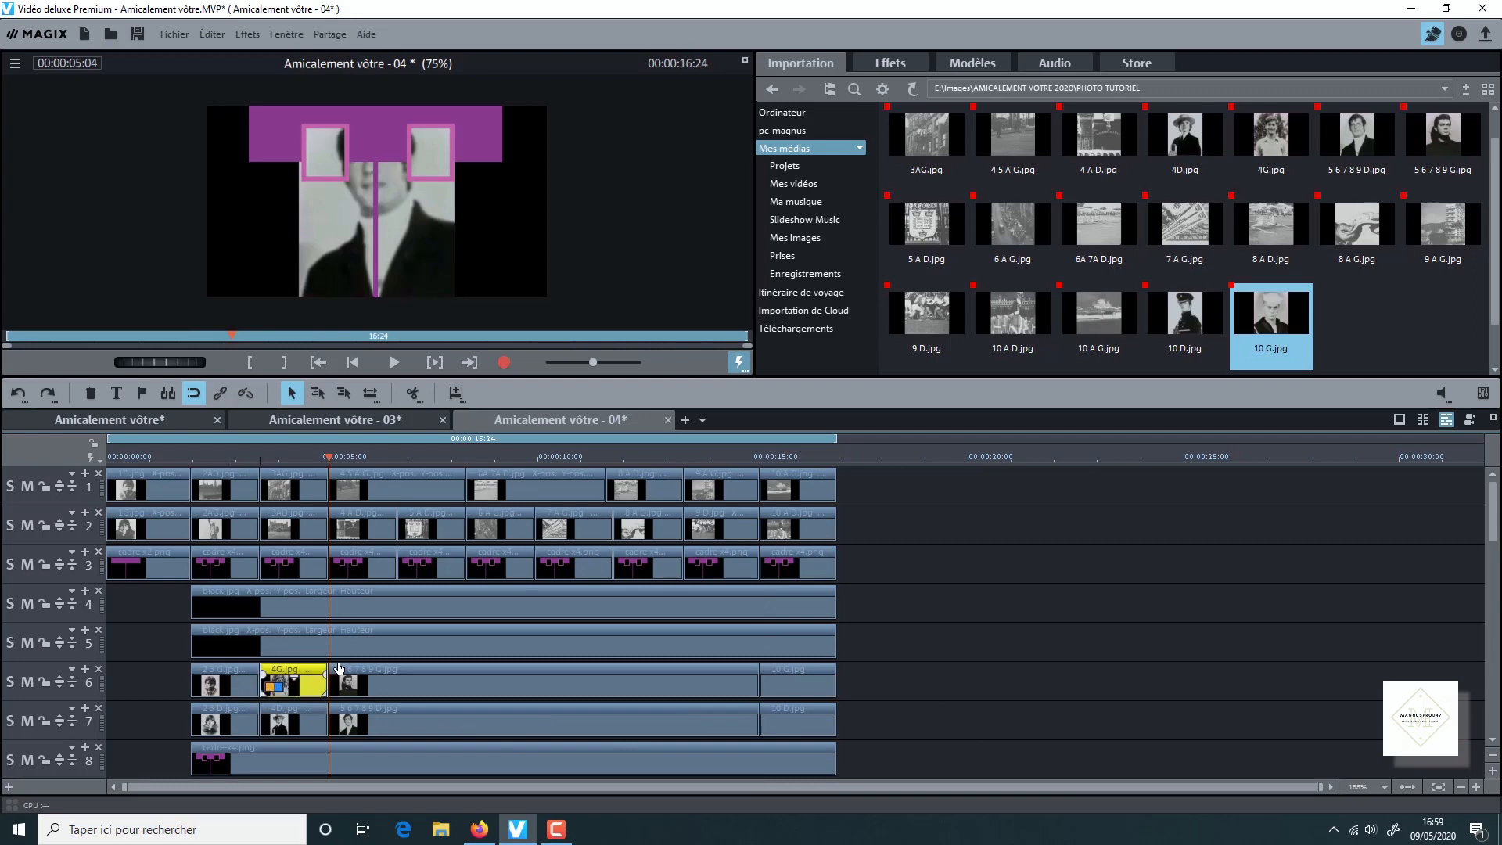
click(277, 686)
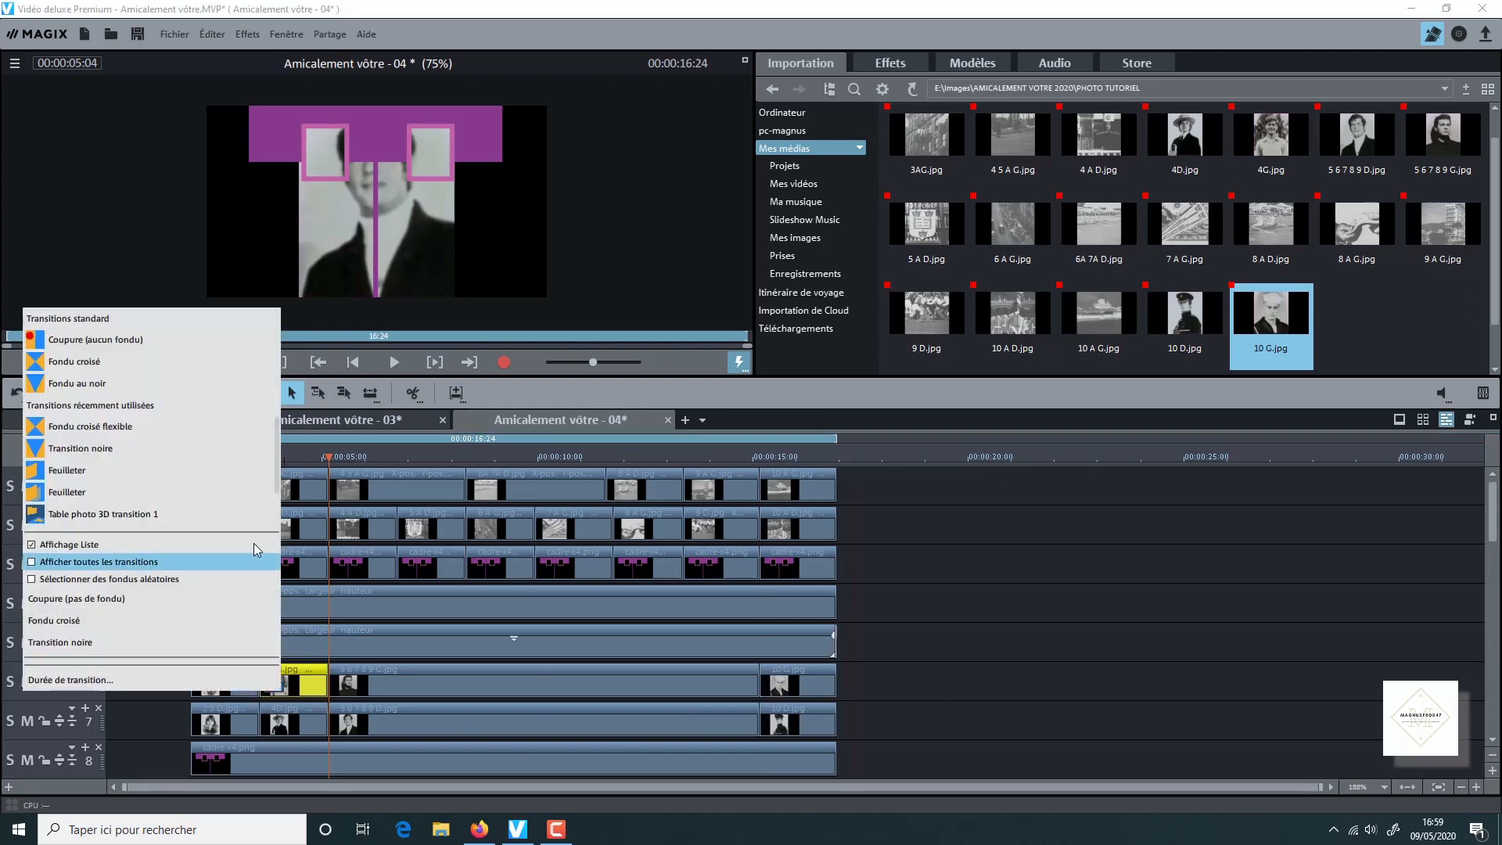
click(1002, 709)
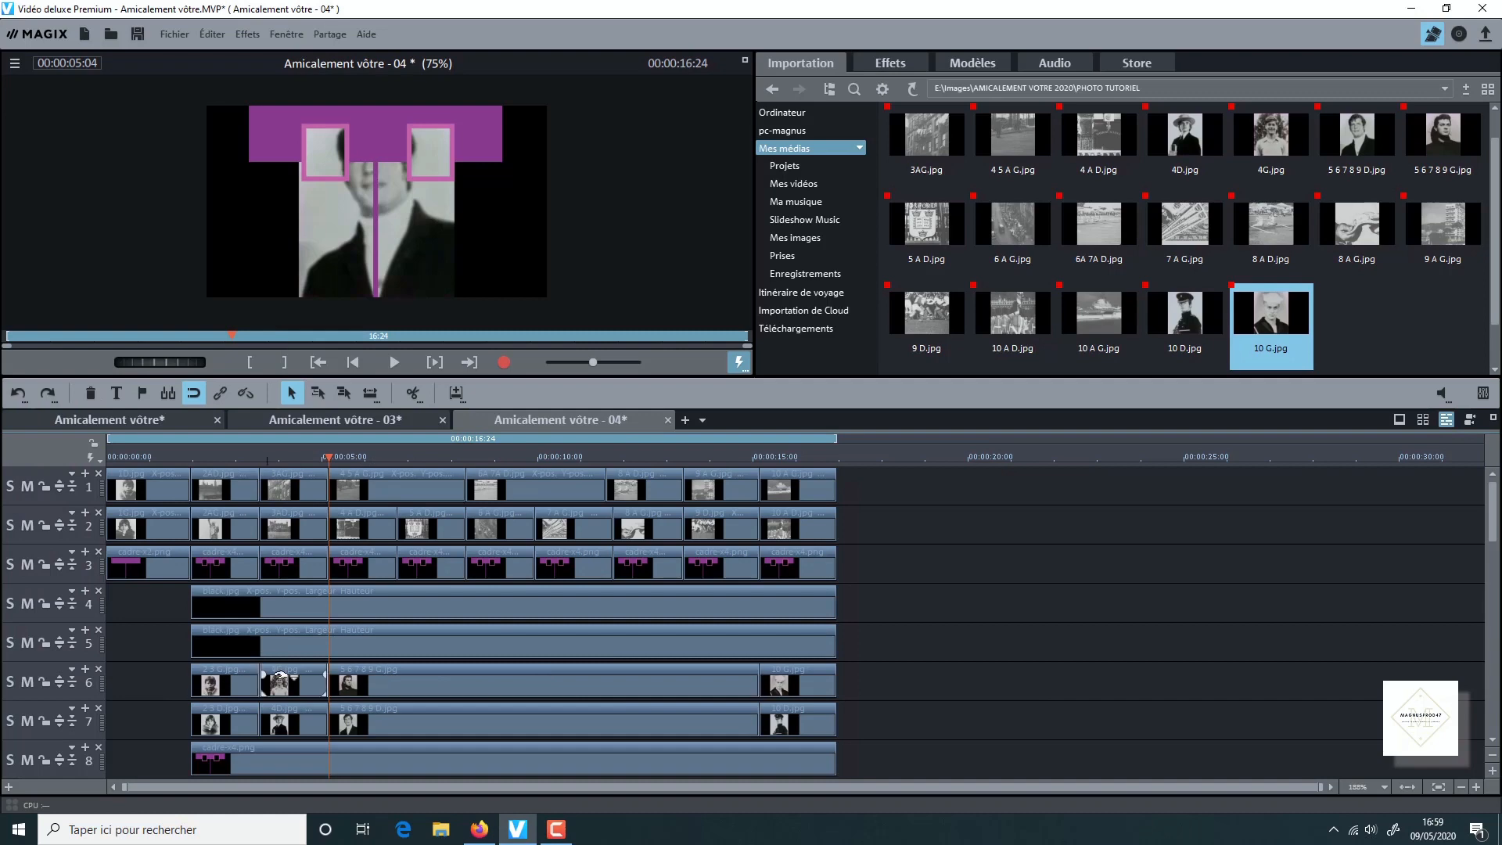
right_click(303, 687)
mouse_move(469, 565)
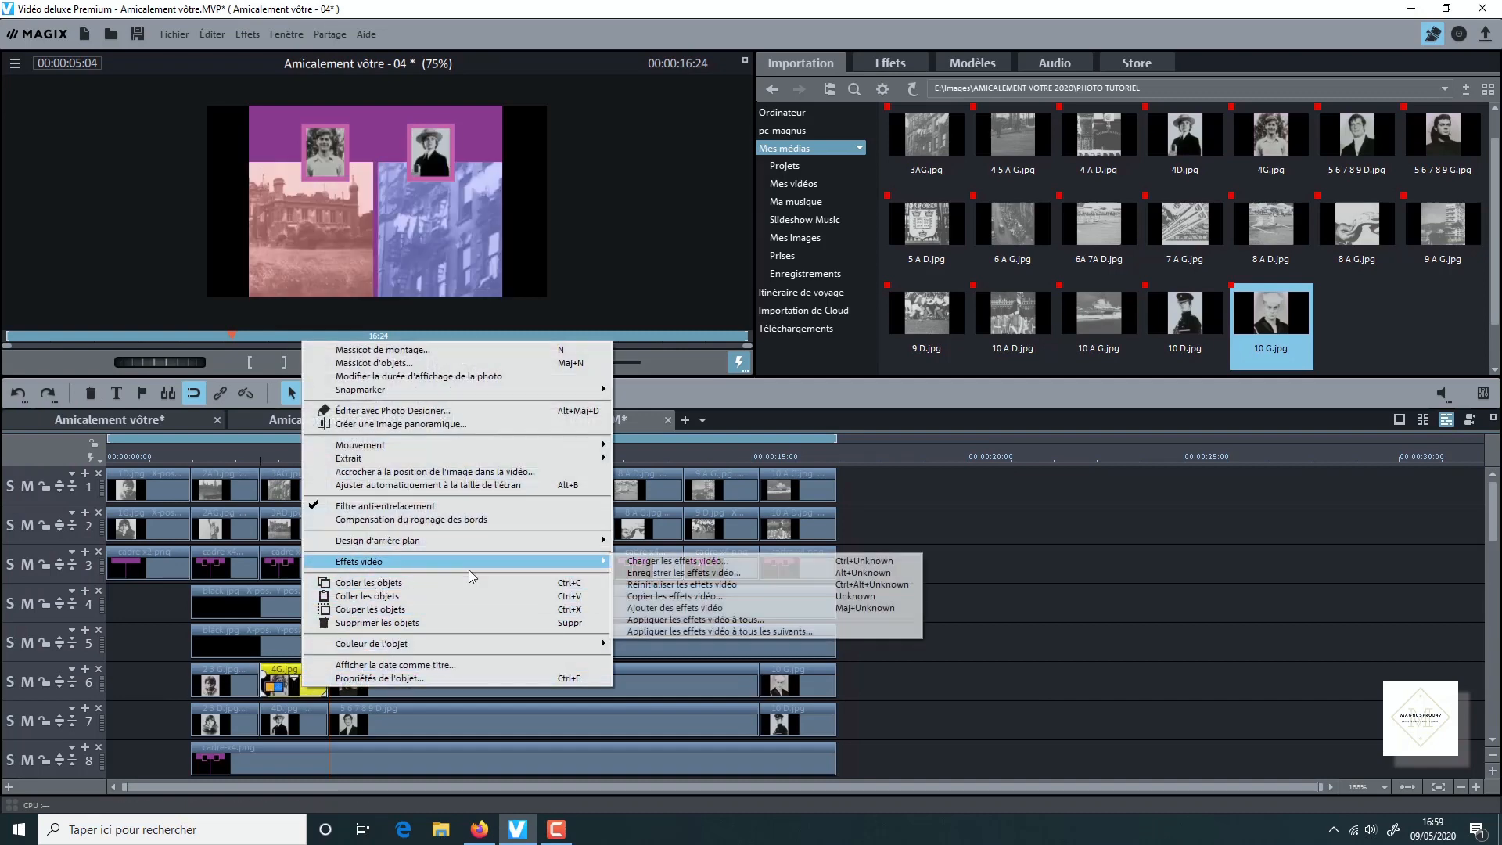
click(704, 596)
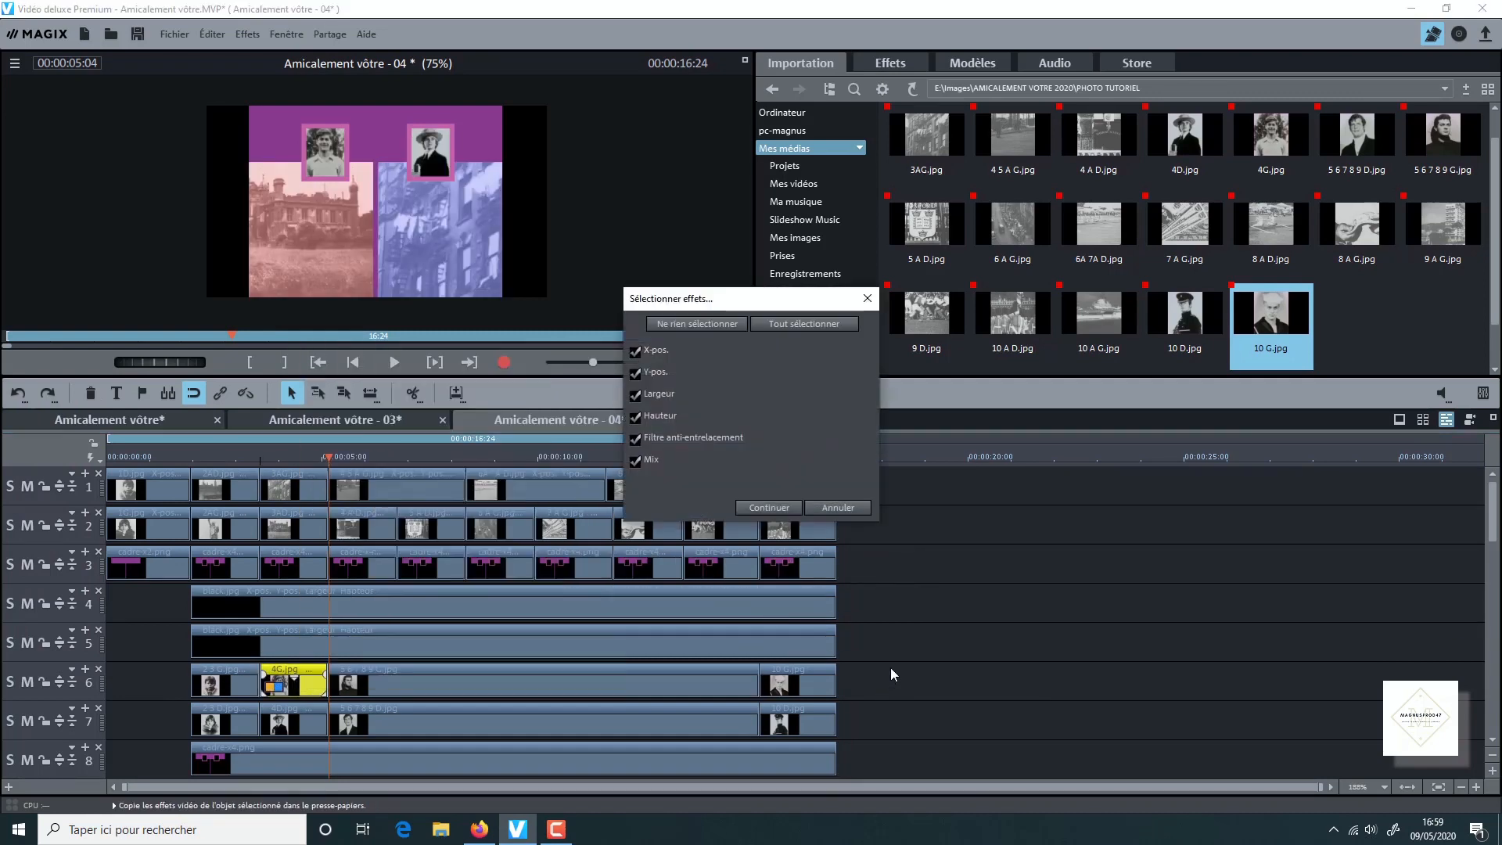
click(770, 507)
Apply the copied 4G.jpg video effects to both 5 6 7 8 9 G.jpg and 10 G.jpg on track 6
click(928, 710)
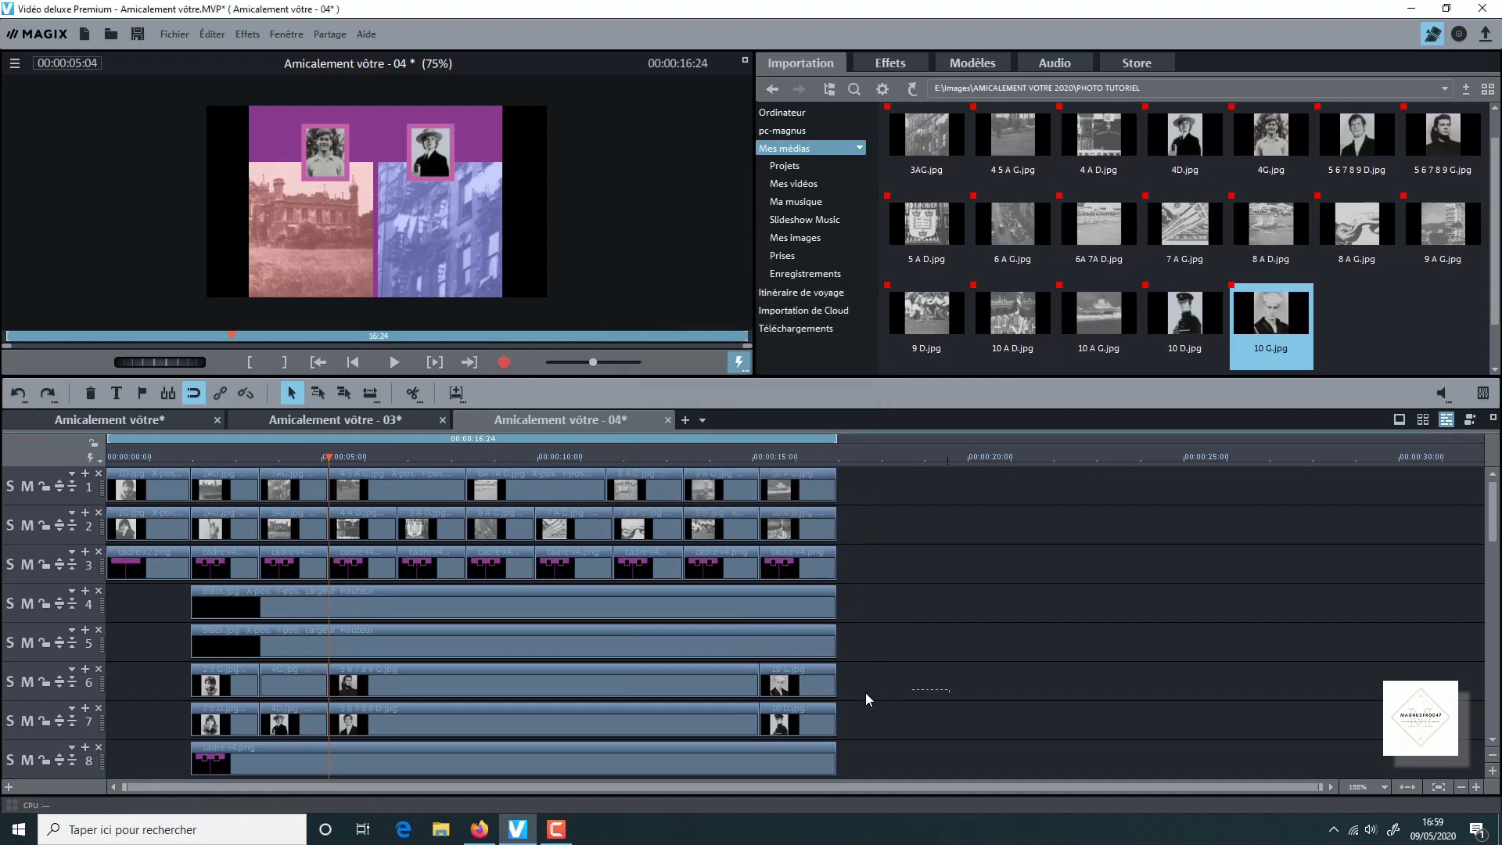
right_click(432, 690)
mouse_move(546, 571)
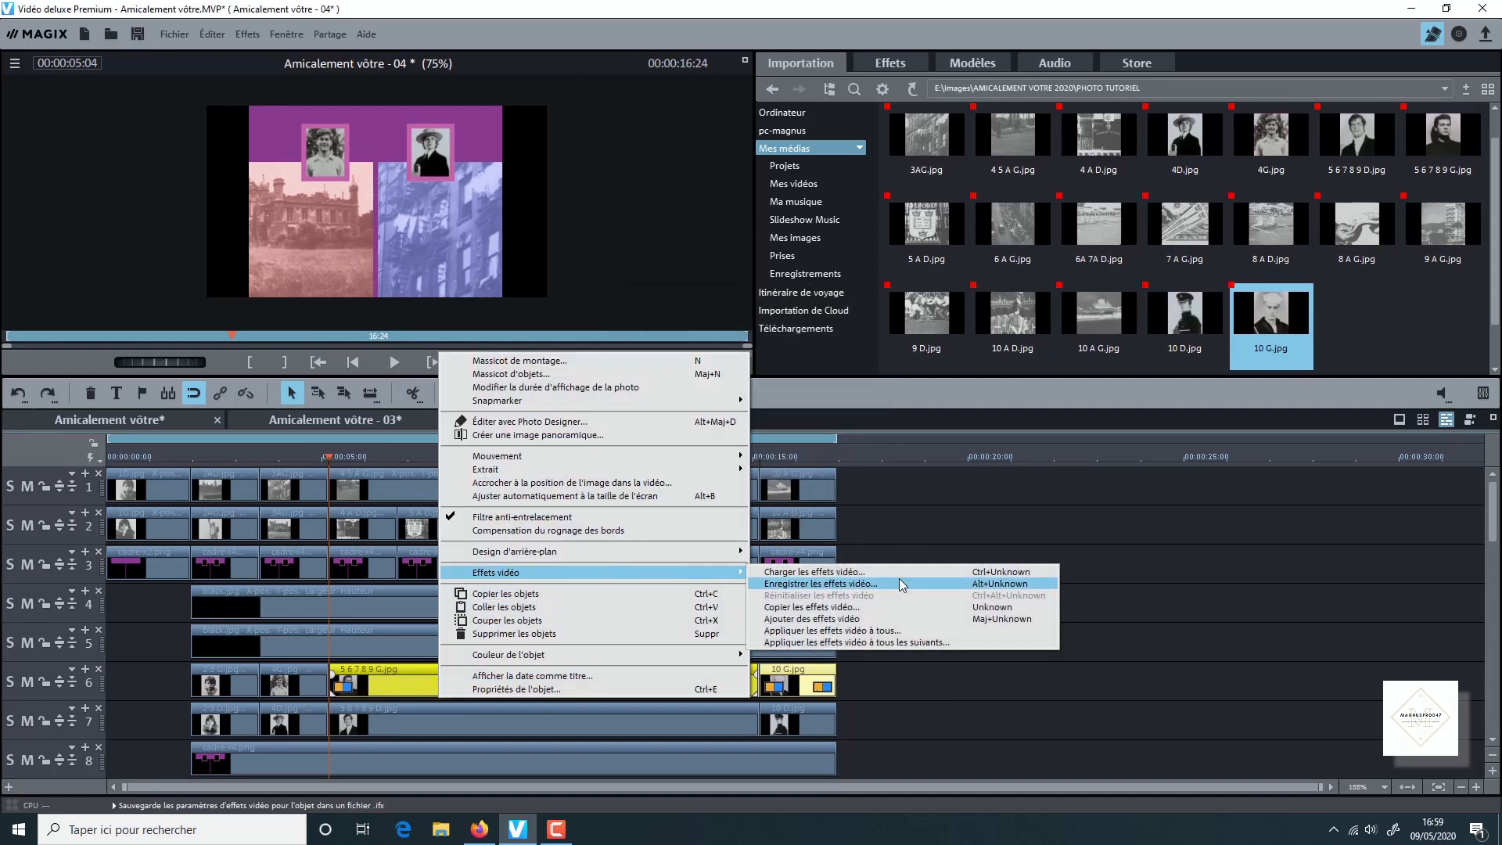
click(882, 621)
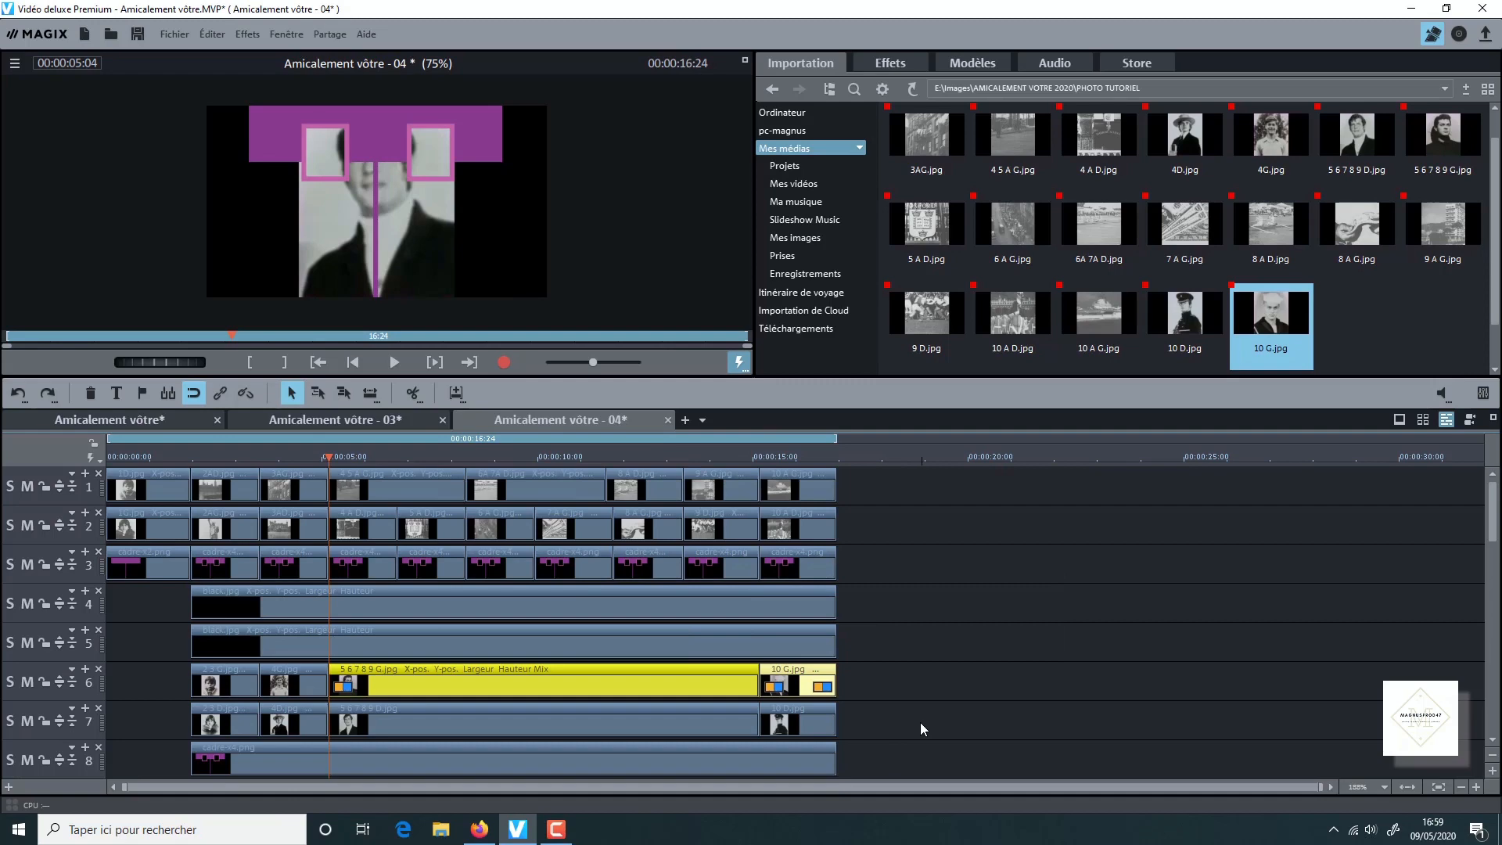
click(920, 721)
Copy all the video effects of 4D.jpg on track 7, including position, size and Mix
click(296, 721)
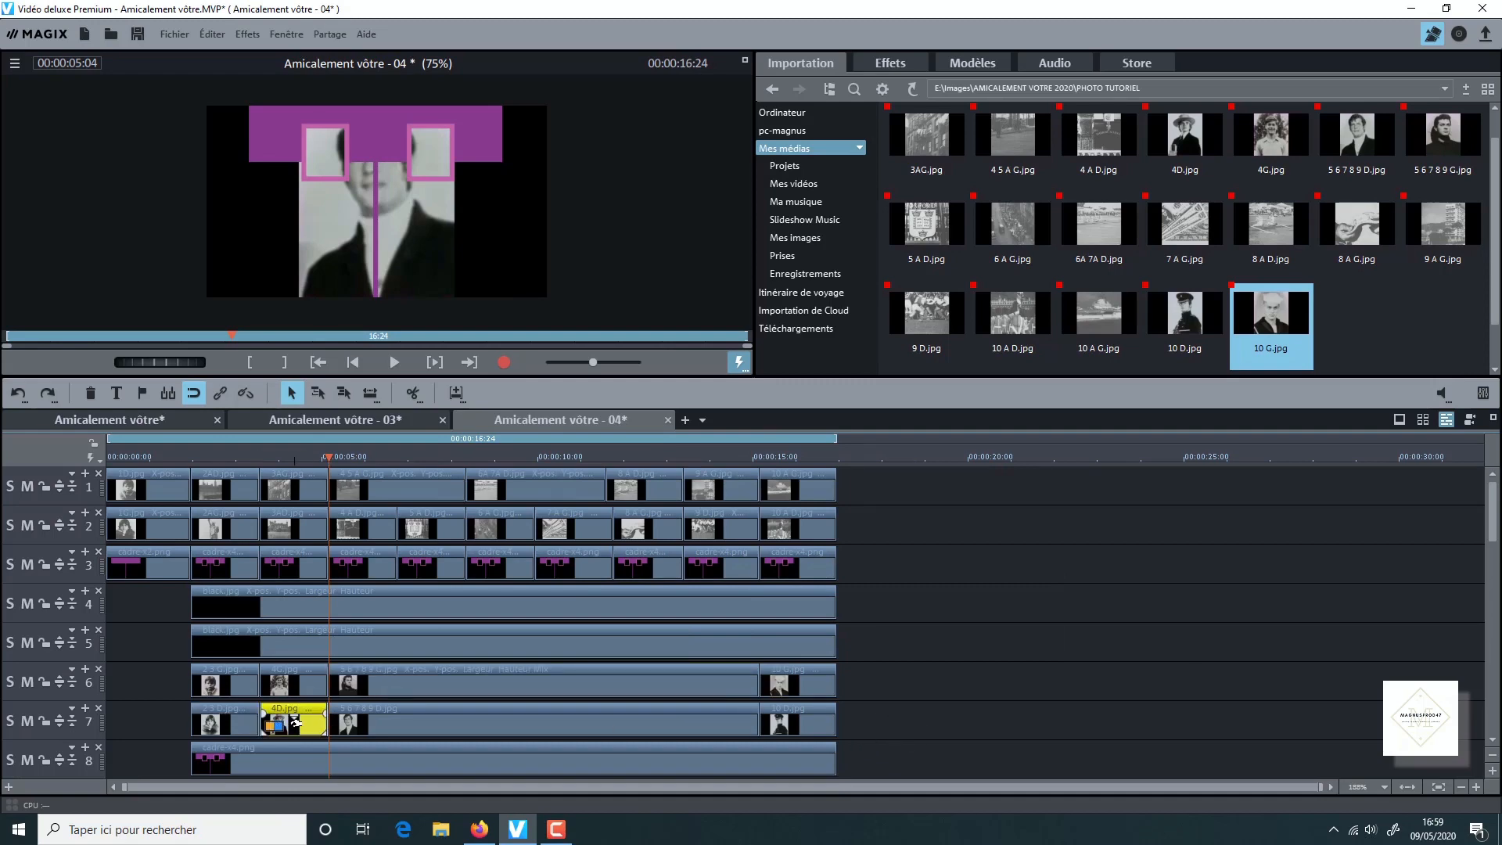
right_click(297, 723)
mouse_move(373, 610)
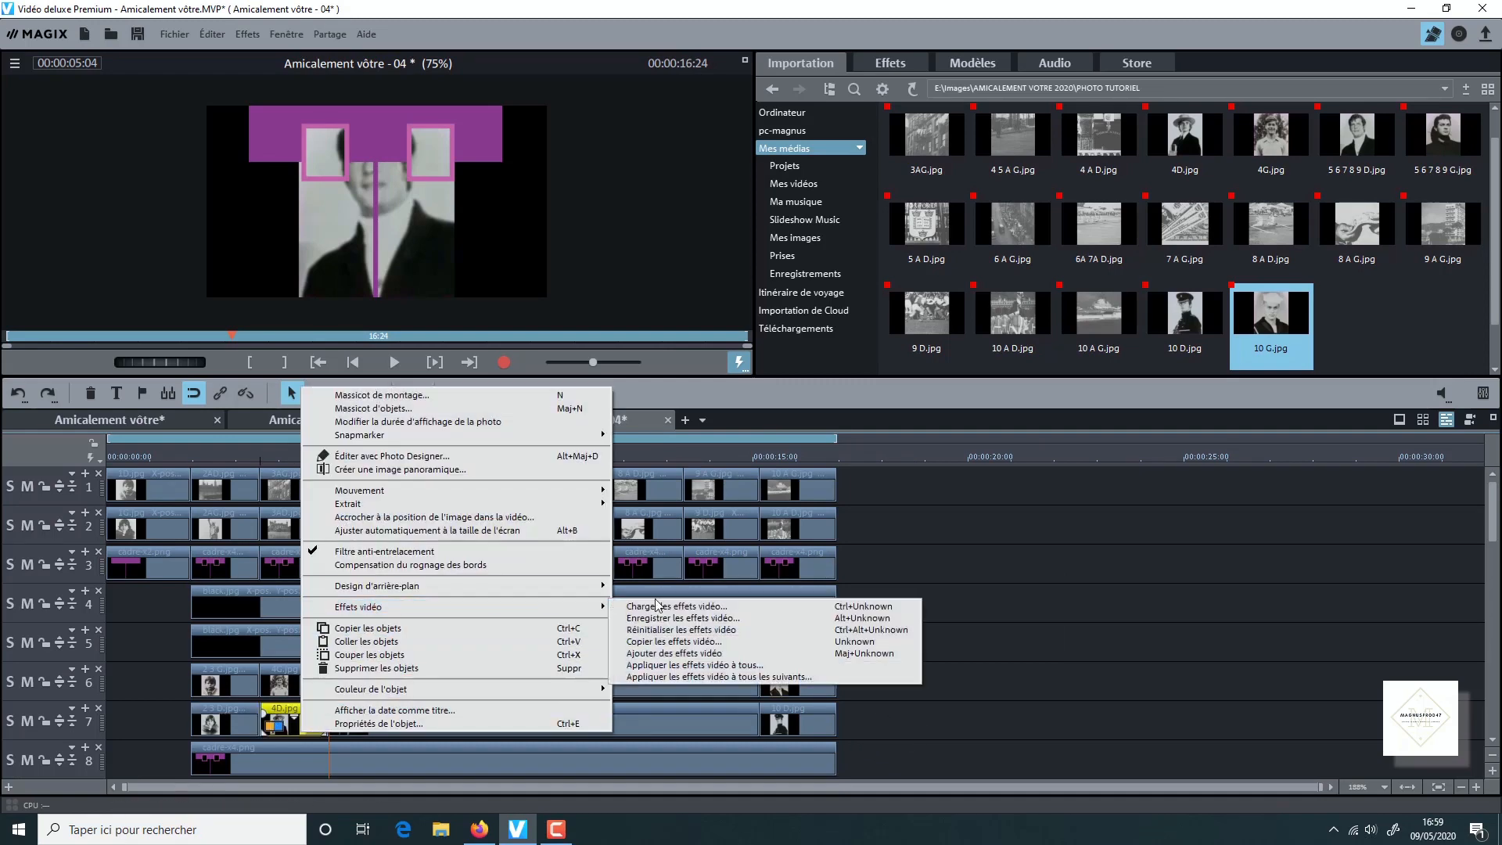
click(684, 646)
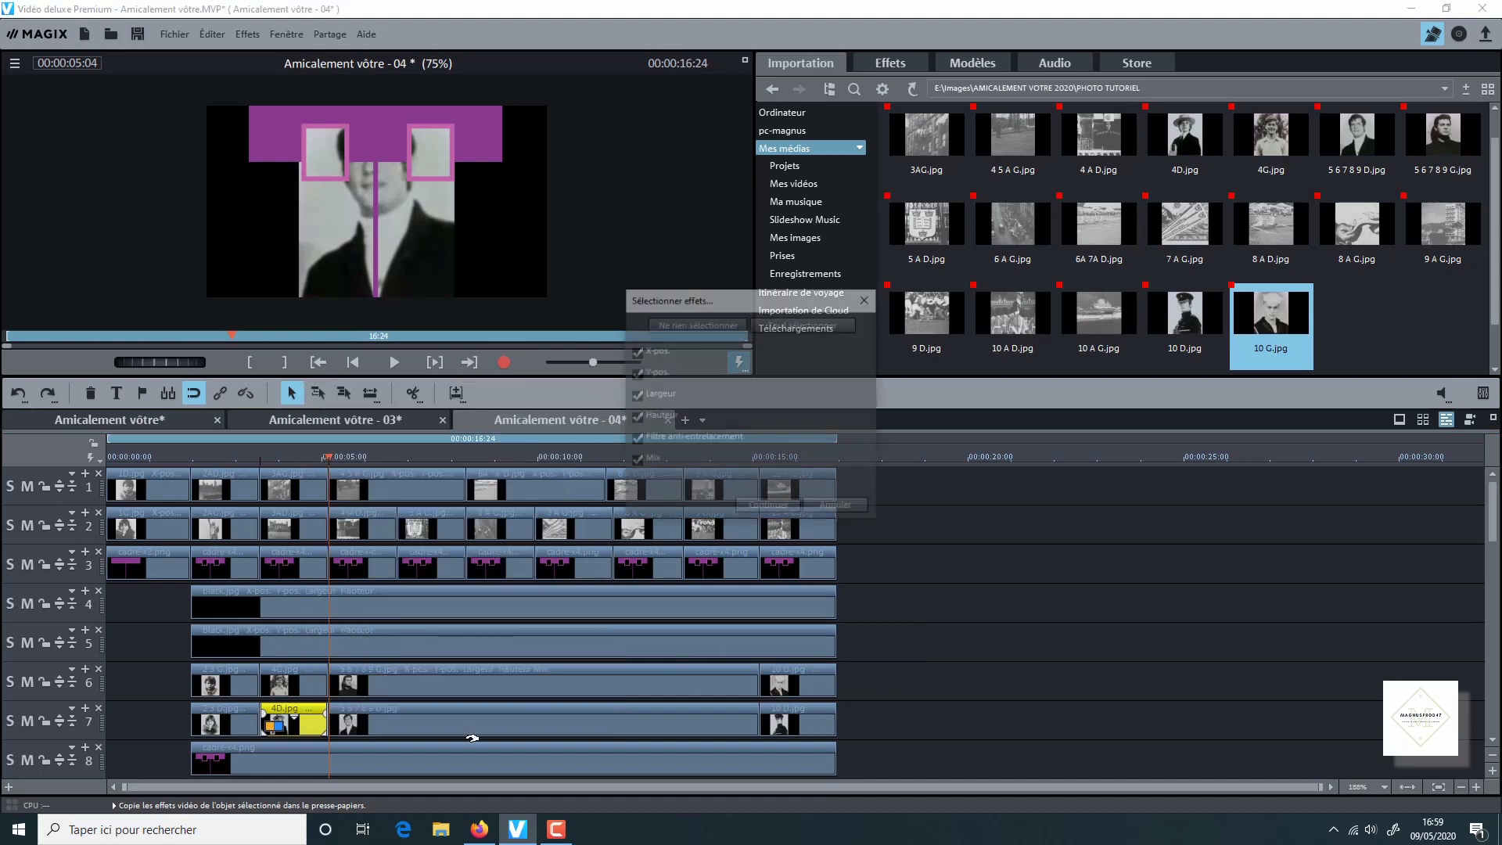
click(763, 505)
Apply the copied 4D.jpg video effects to both 5 6 7 8 9 D.jpg and 10 D.jpg on track 7
drag(866, 716, 465, 720)
right_click(465, 720)
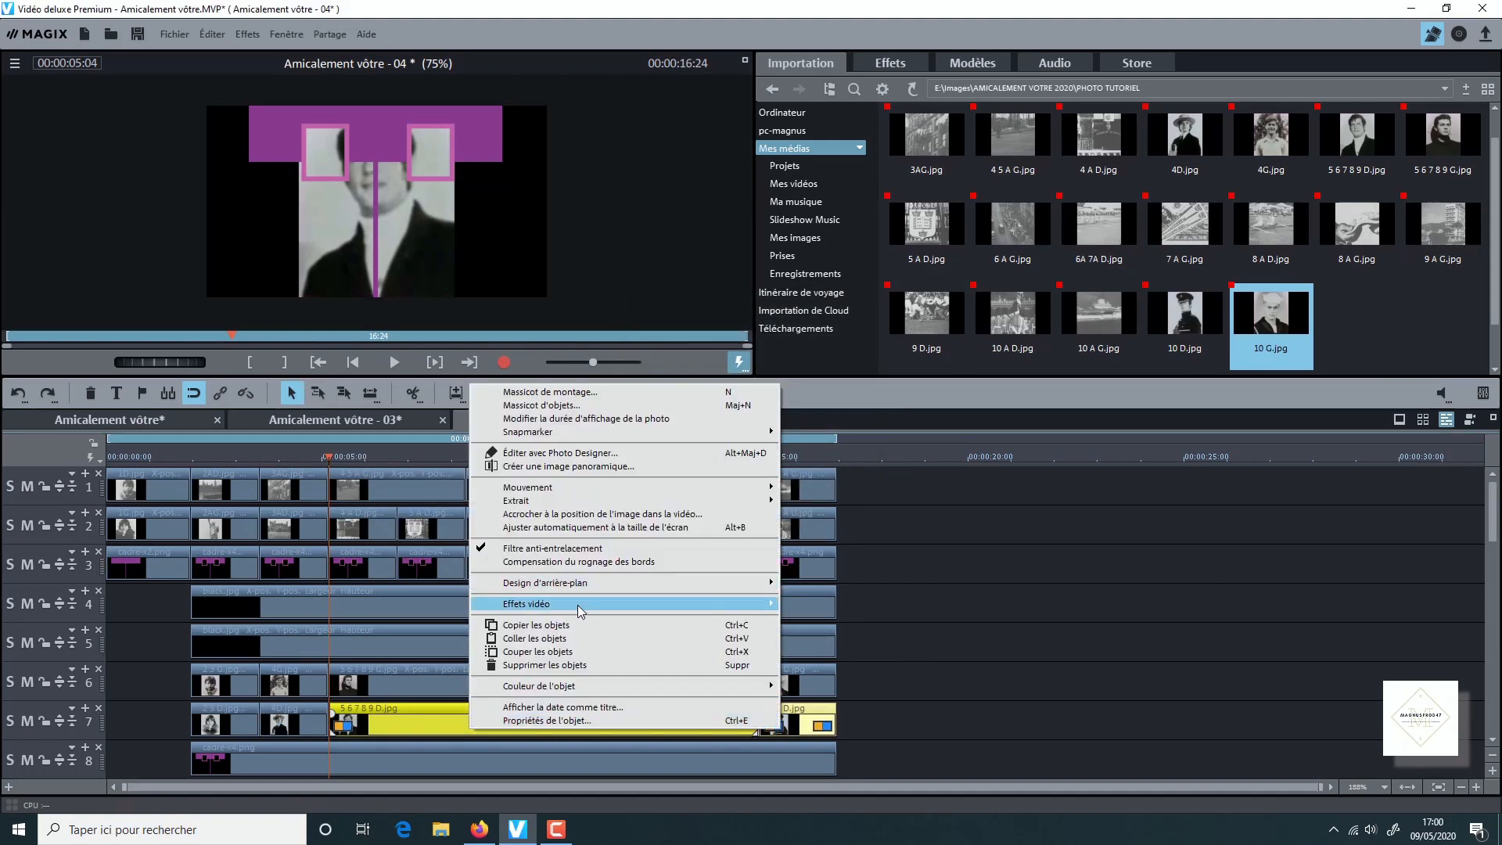
mouse_move(577, 604)
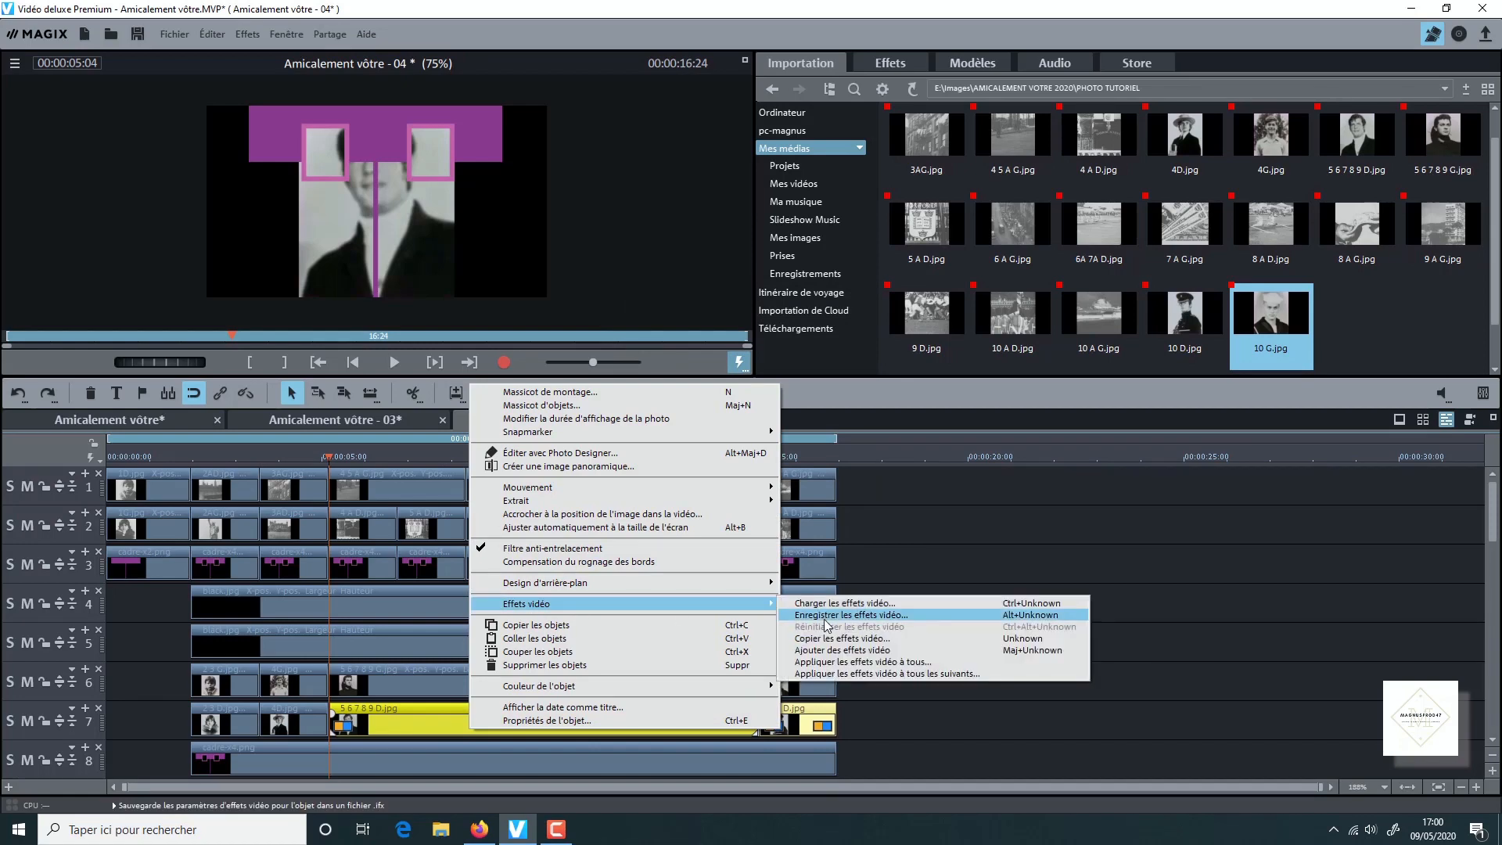
click(823, 650)
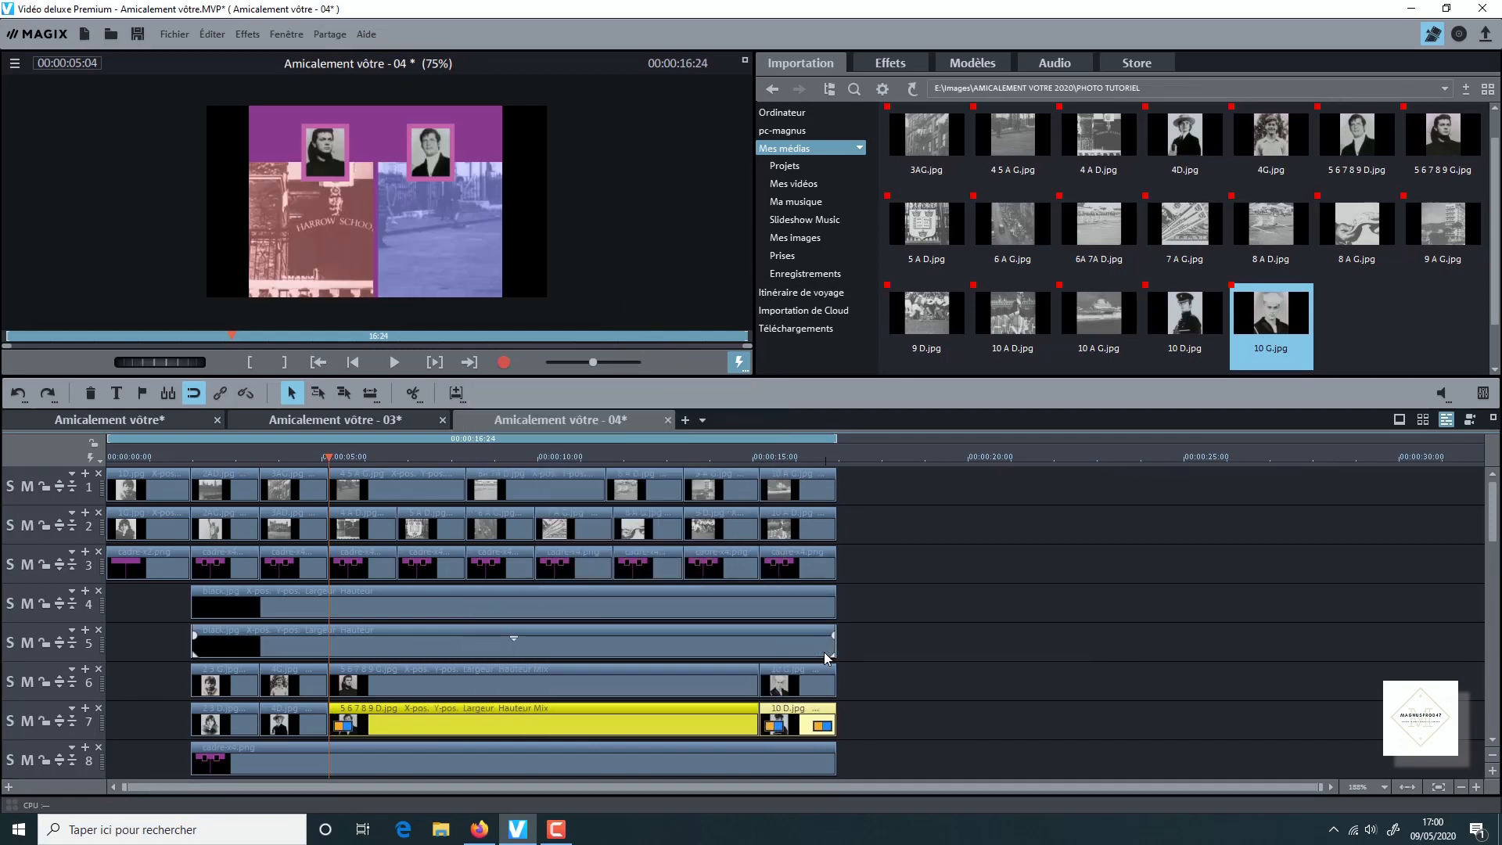
Play and scrub through the montage to its end, partly in the enlarged preview, to check the portraits in both frame openings
key(space)
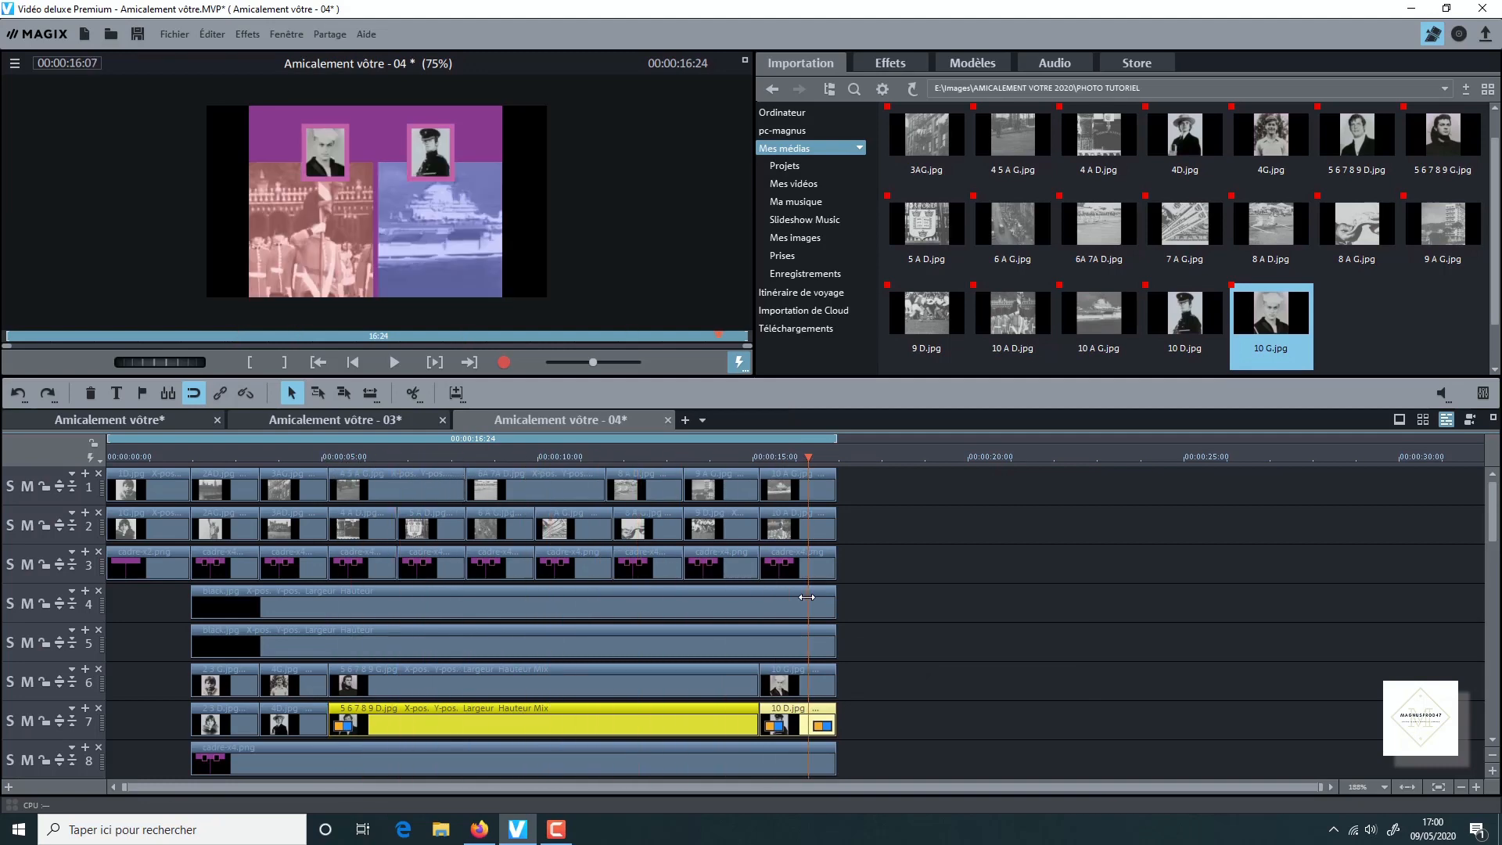
drag(758, 597, 496, 603)
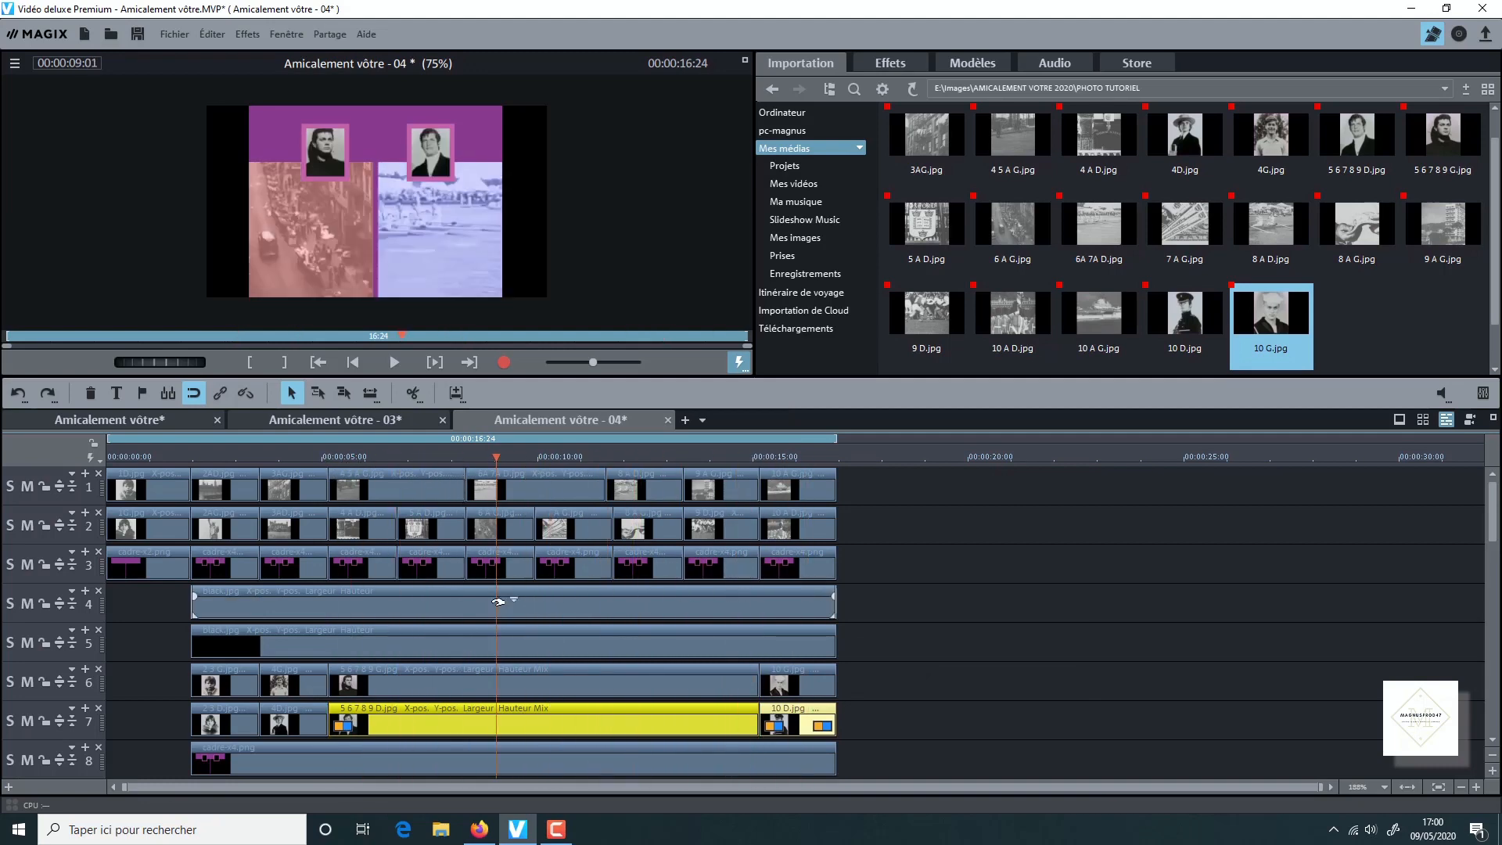
click(745, 60)
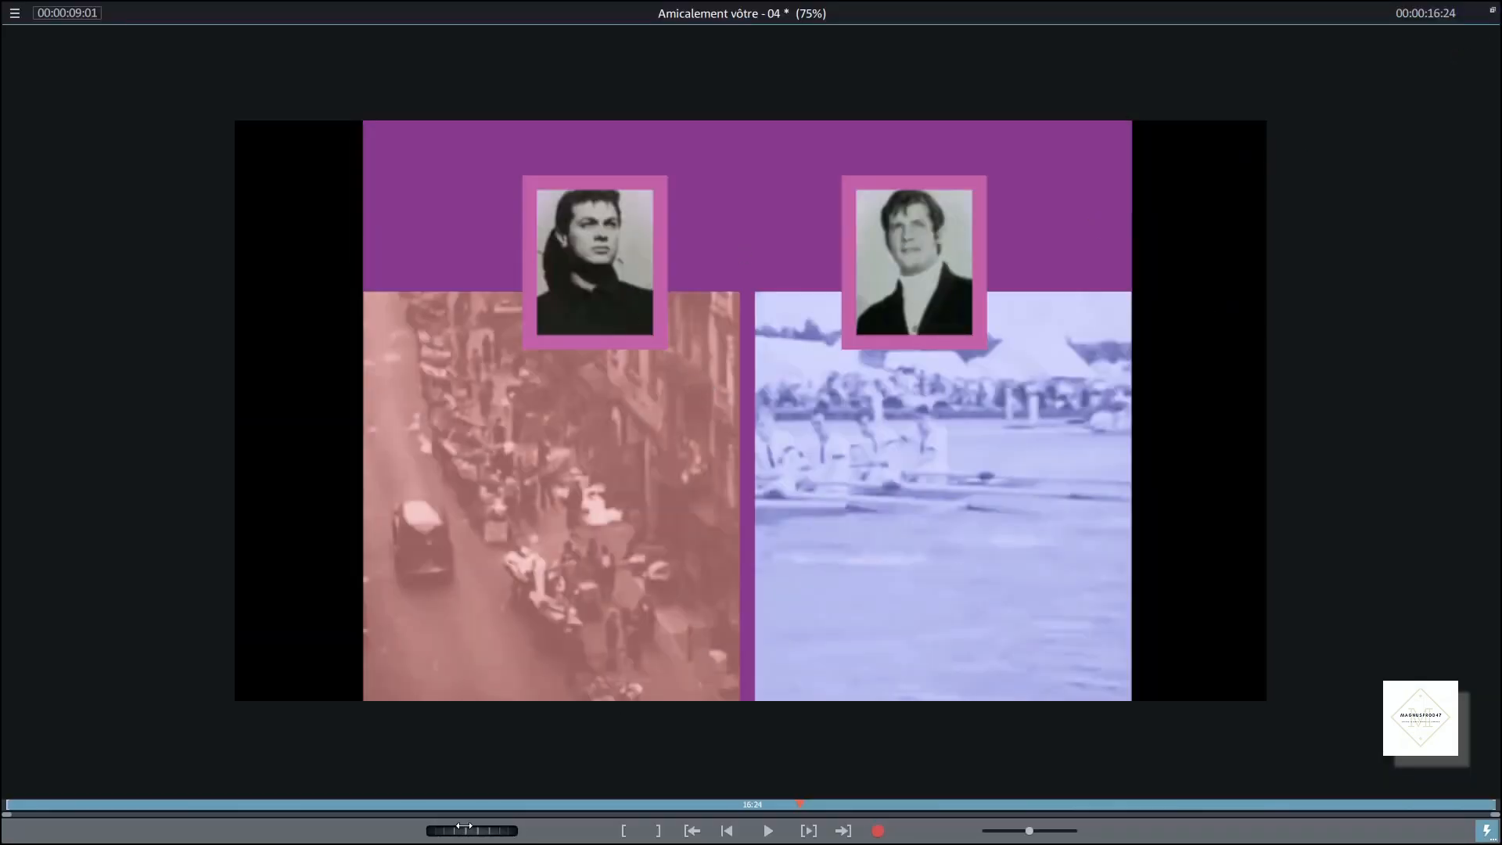
drag(463, 829, 1344, 782)
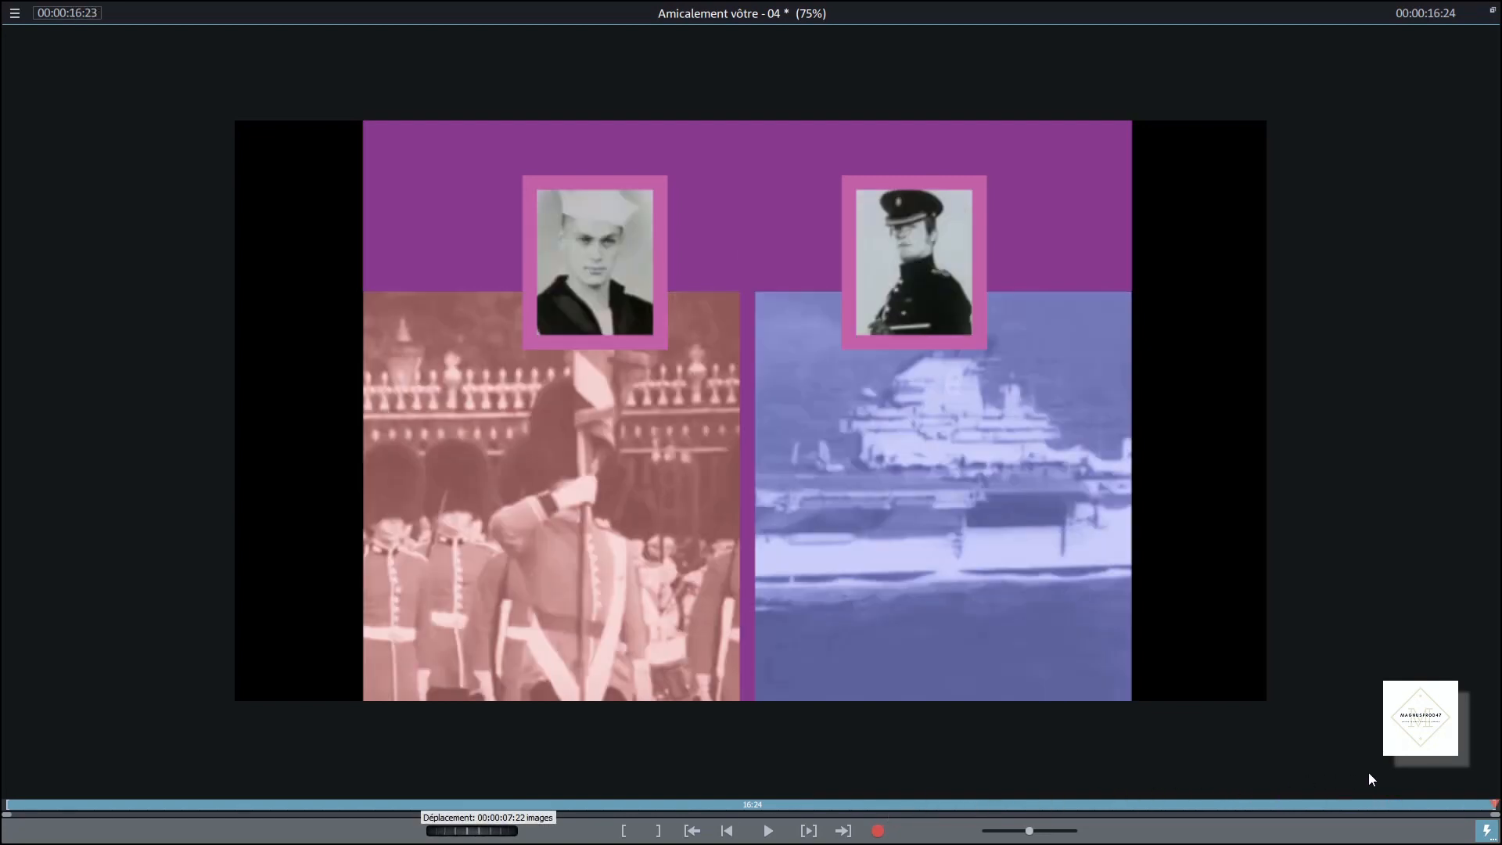
click(1493, 11)
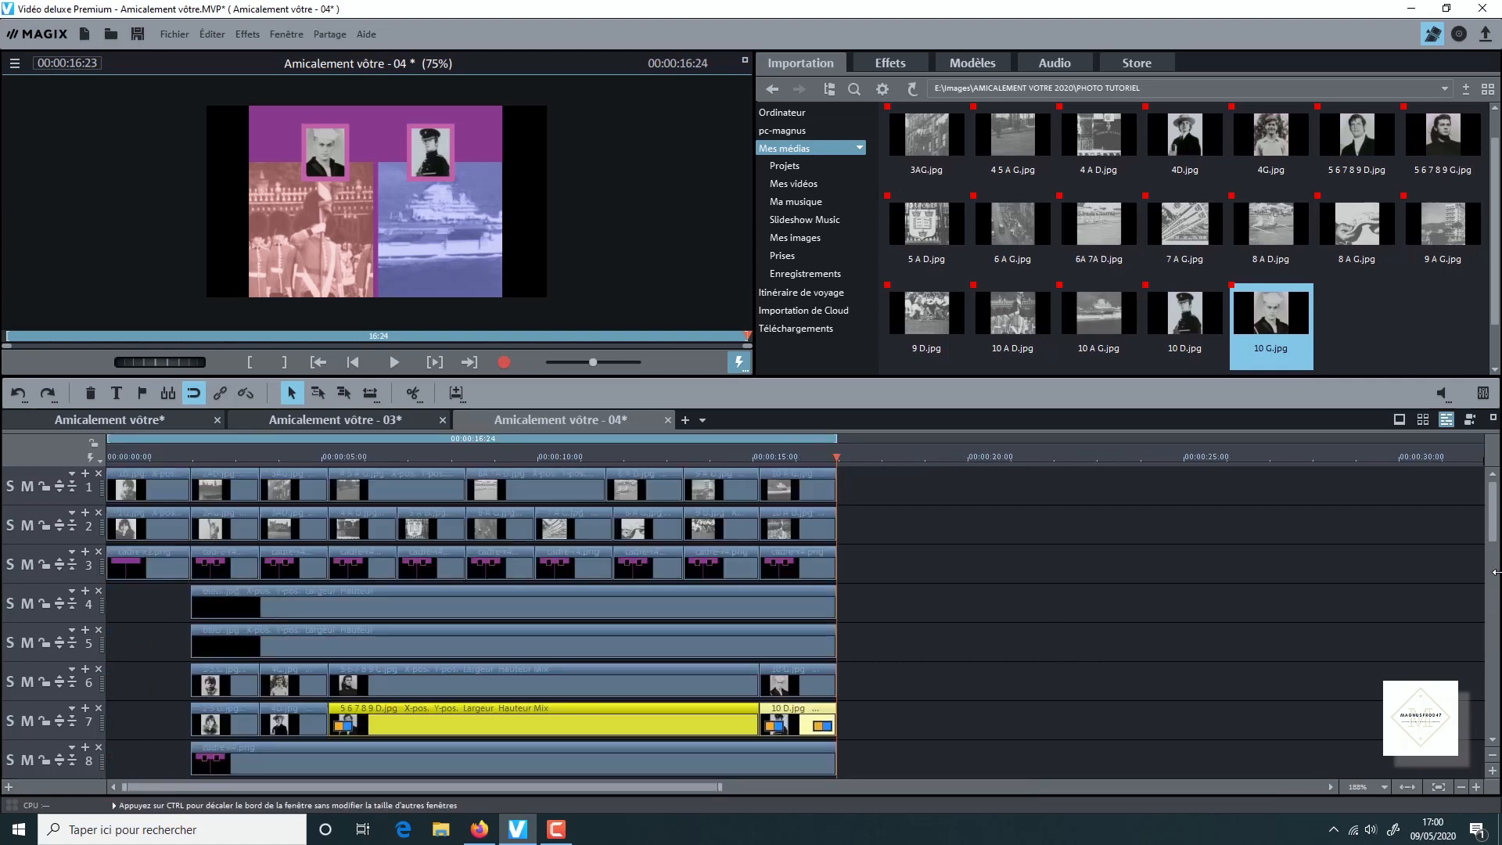
mouse_move(1495, 532)
mouse_down()
mouse_move(1494, 549)
mouse_move(1495, 532)
mouse_up()
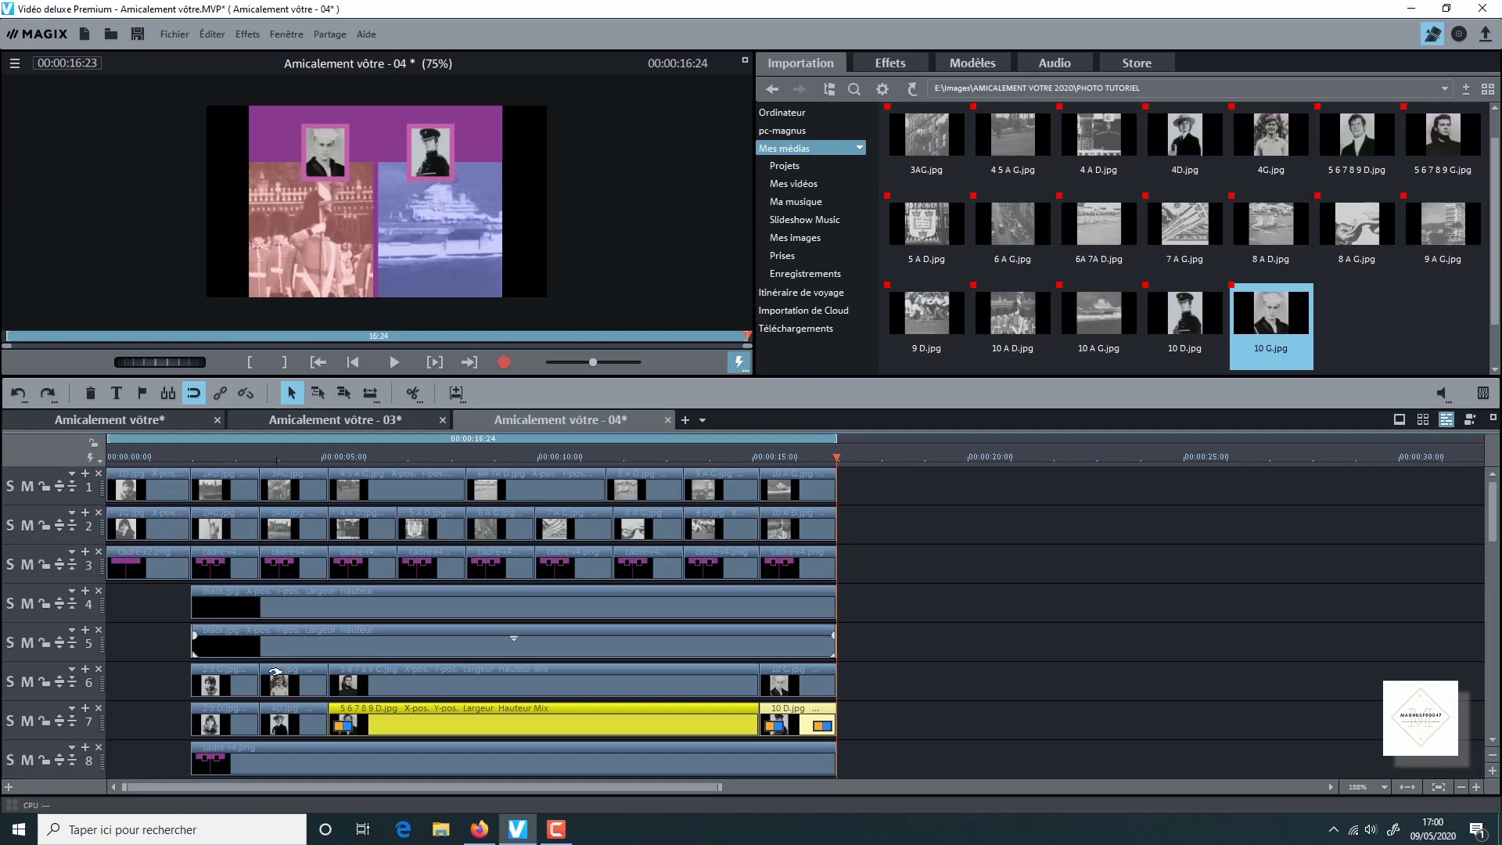
On track 6, move 4G.jpg earlier to crossfade with 2 3 G.jpg, and 5 6 7 8 9 G.jpg earlier to crossfade with 4G.jpg
click(279, 682)
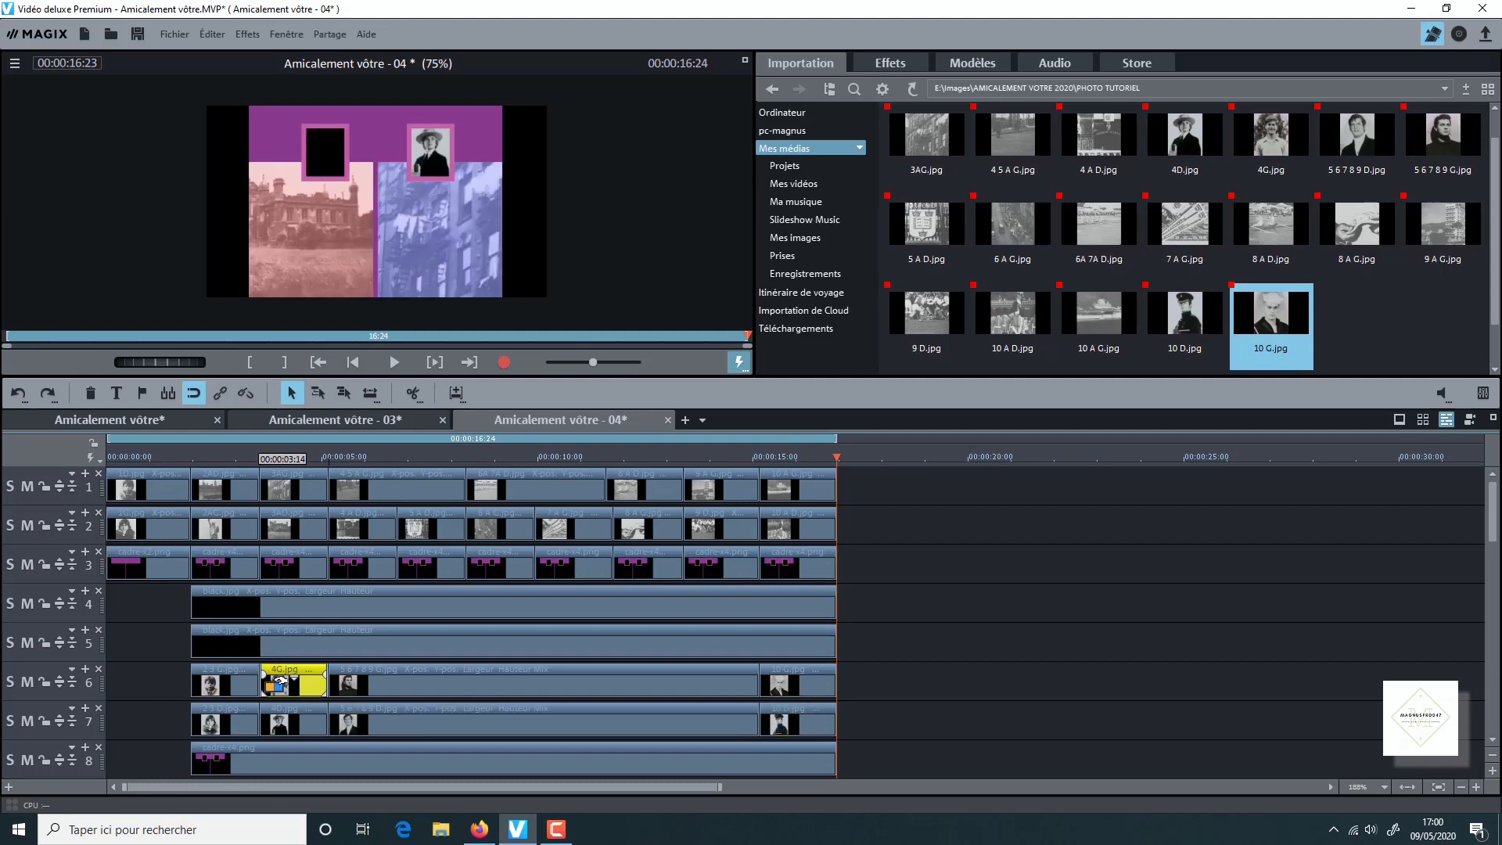
drag(276, 683, 343, 682)
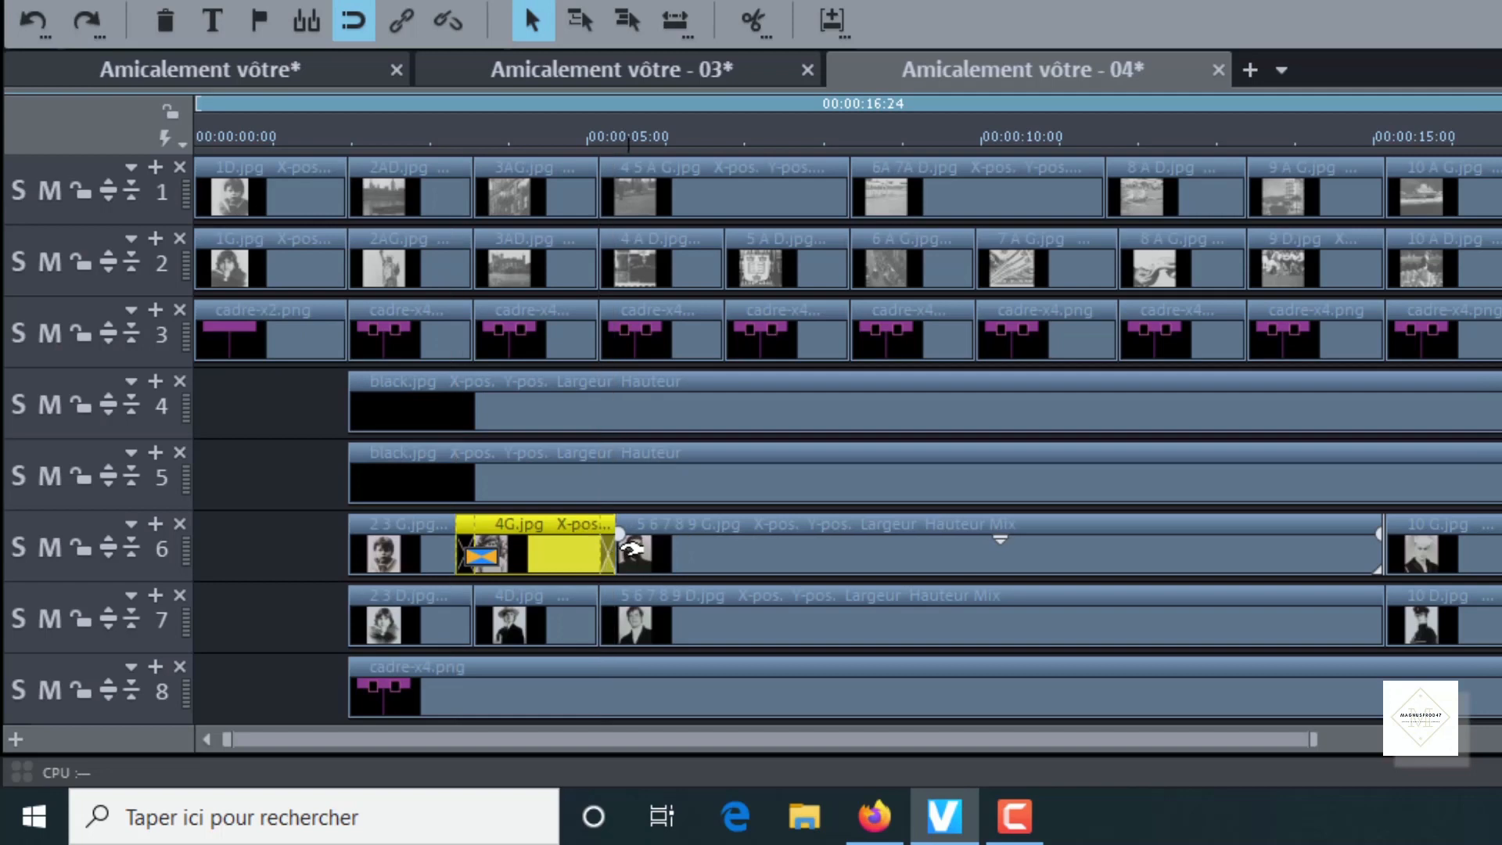
click(629, 549)
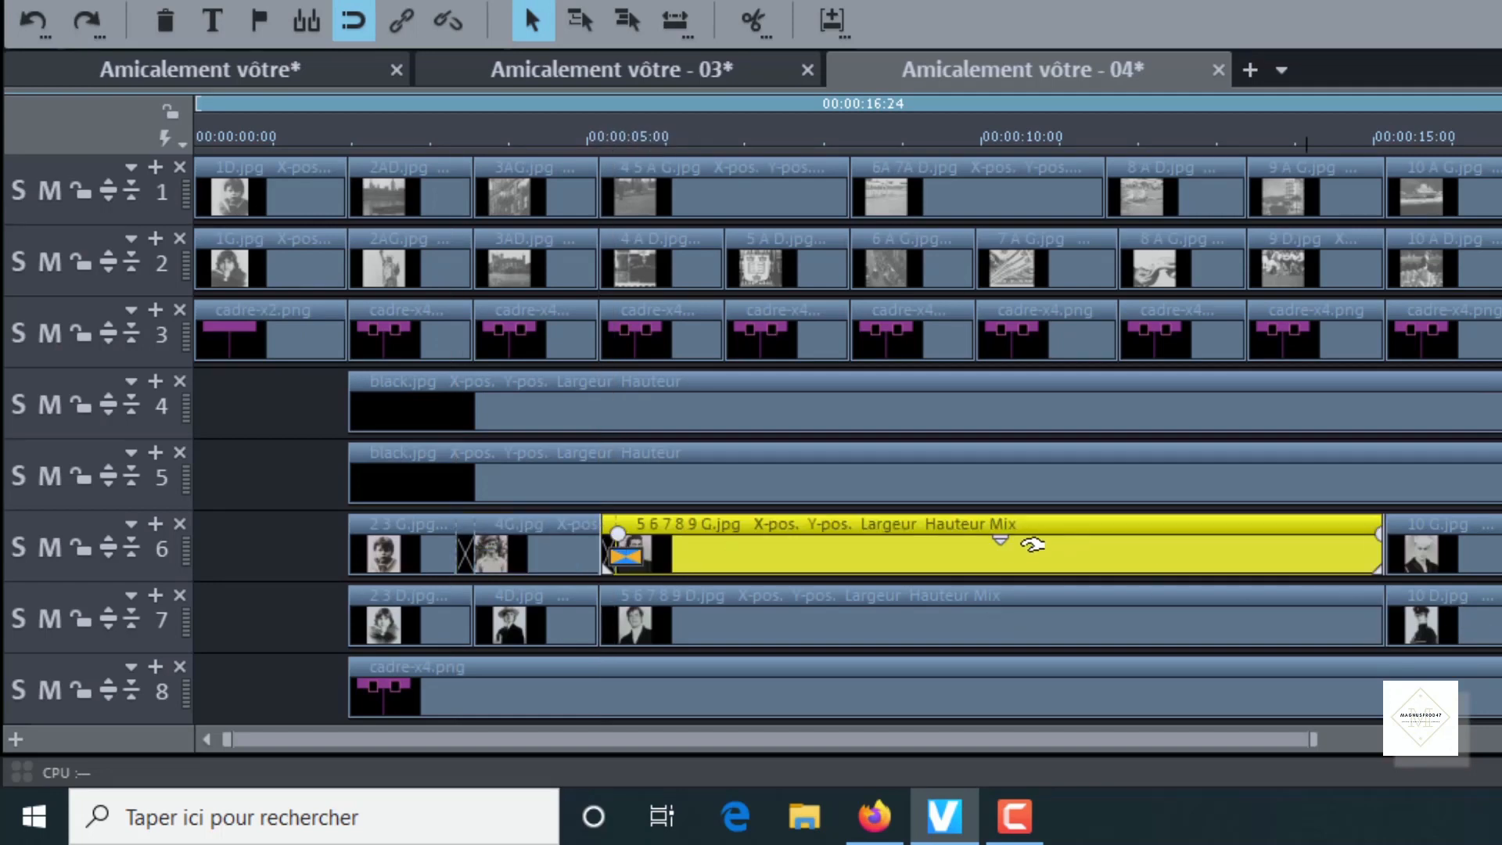
drag(1021, 550, 1004, 549)
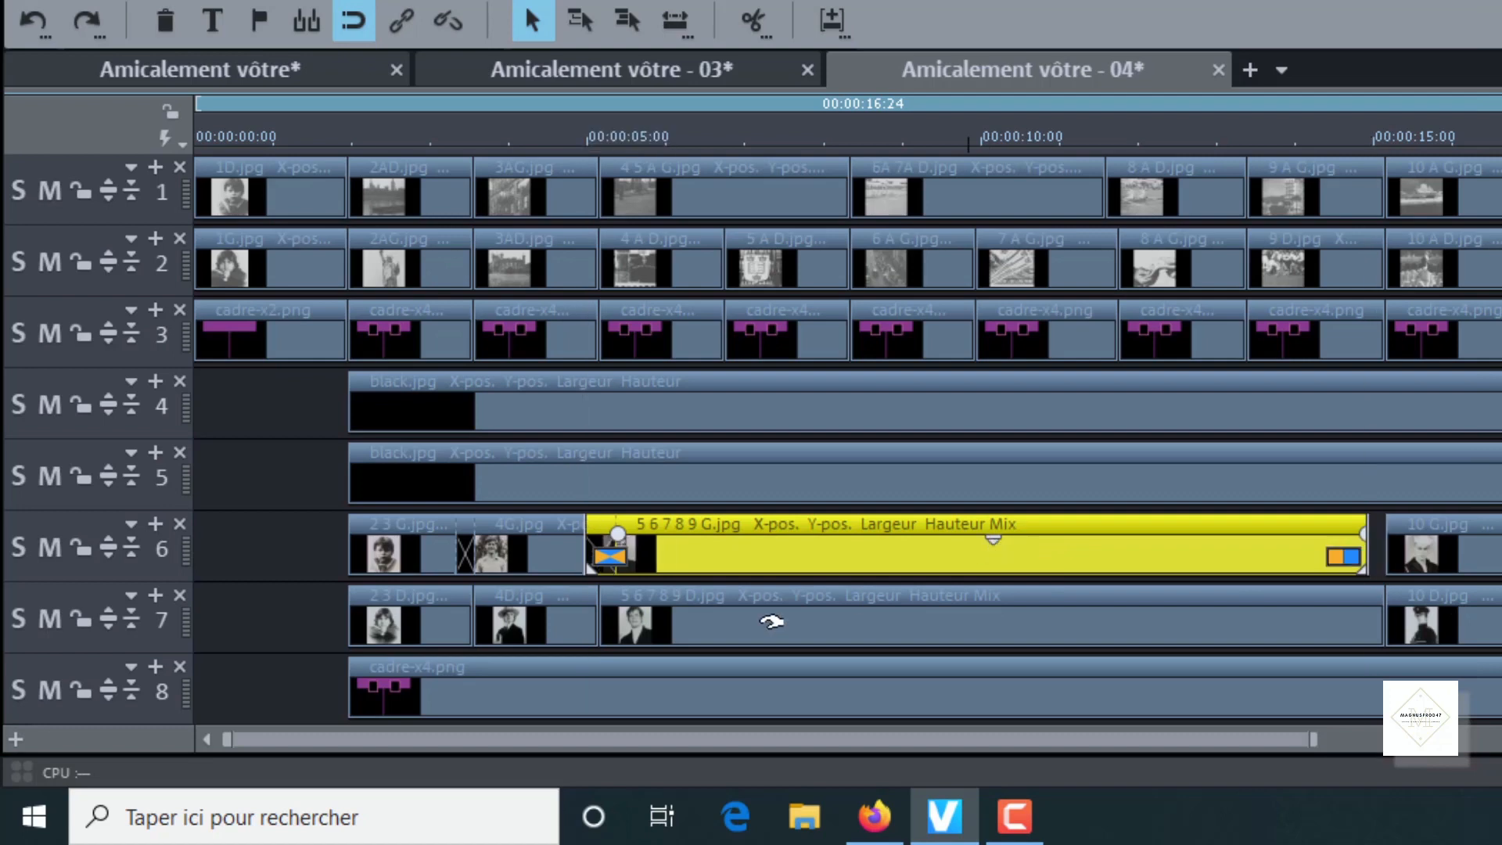
Lengthen the end of 2 3 G.jpg to centre its crossfade on the background cut, and check both crossfades with the playhead
click(489, 539)
drag(488, 539, 499, 539)
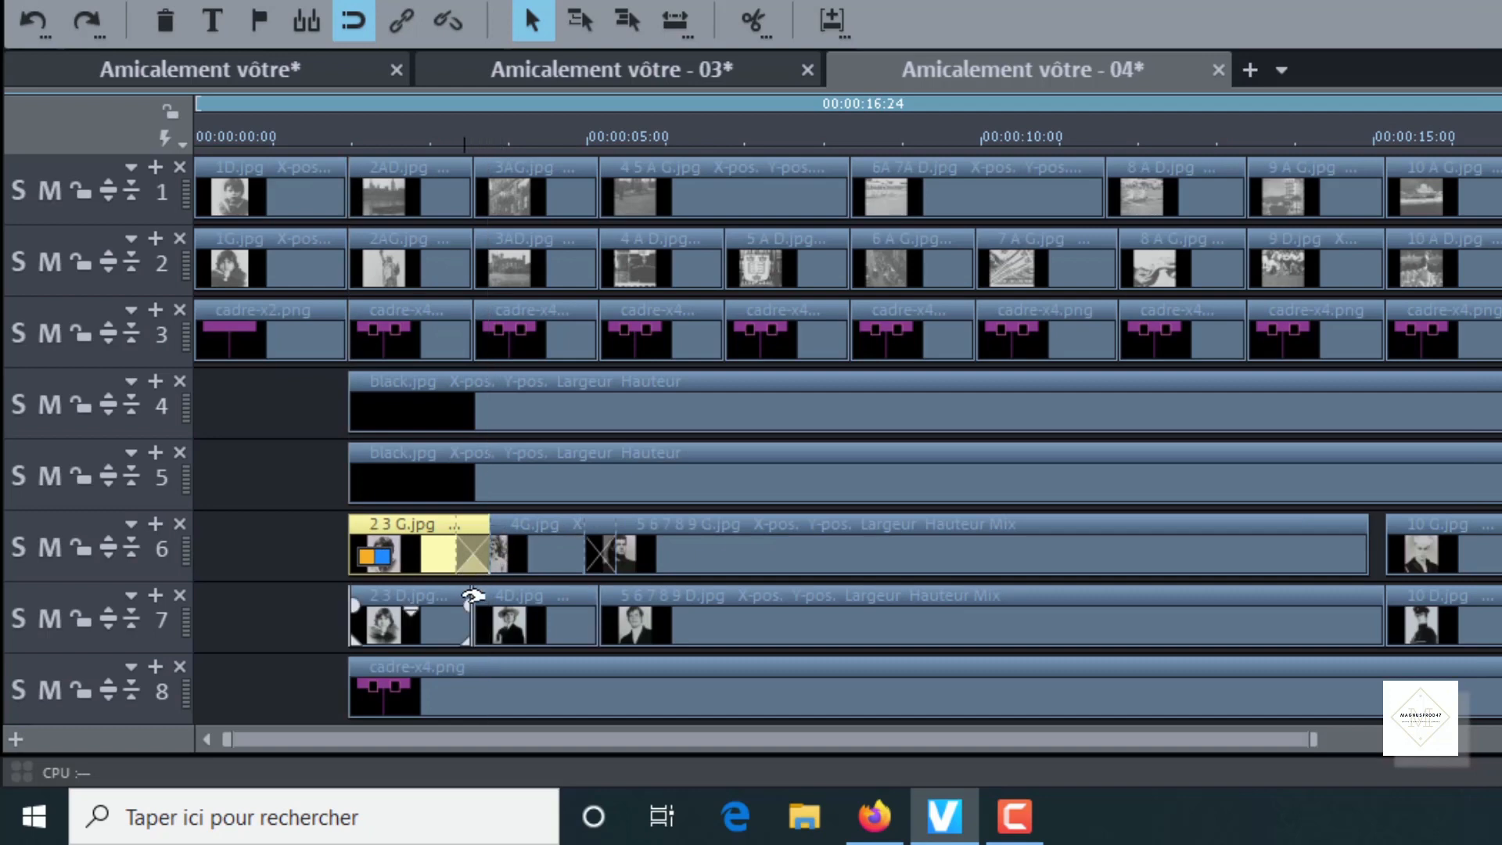
click(599, 139)
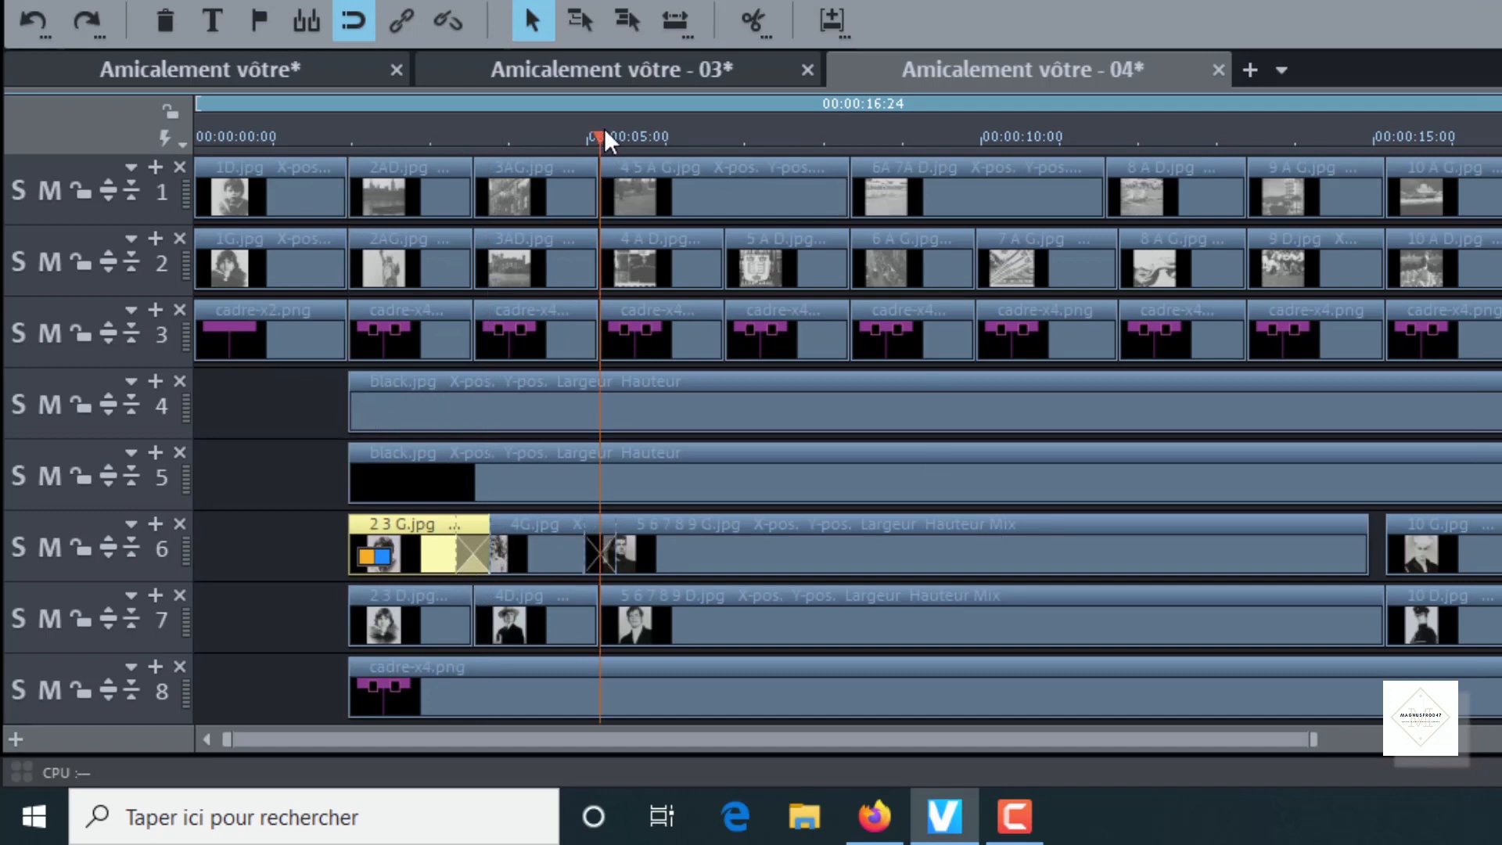
click(473, 142)
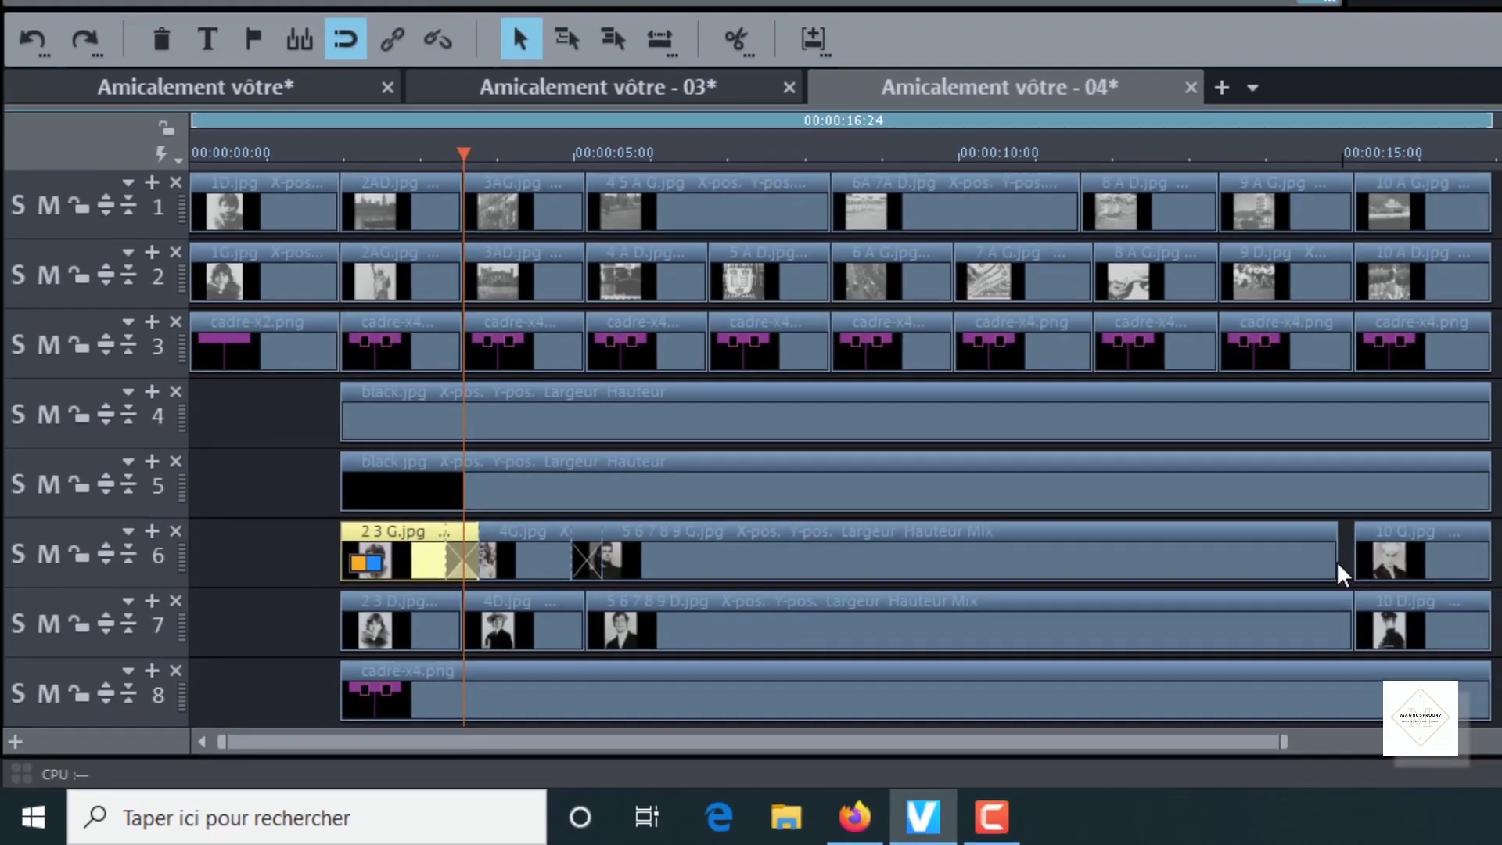
Move 10 G.jpg slightly earlier and lengthen the end of 5 6 7 8 9 G.jpg so they crossfade around the background cut
drag(1361, 557, 1383, 557)
click(1180, 595)
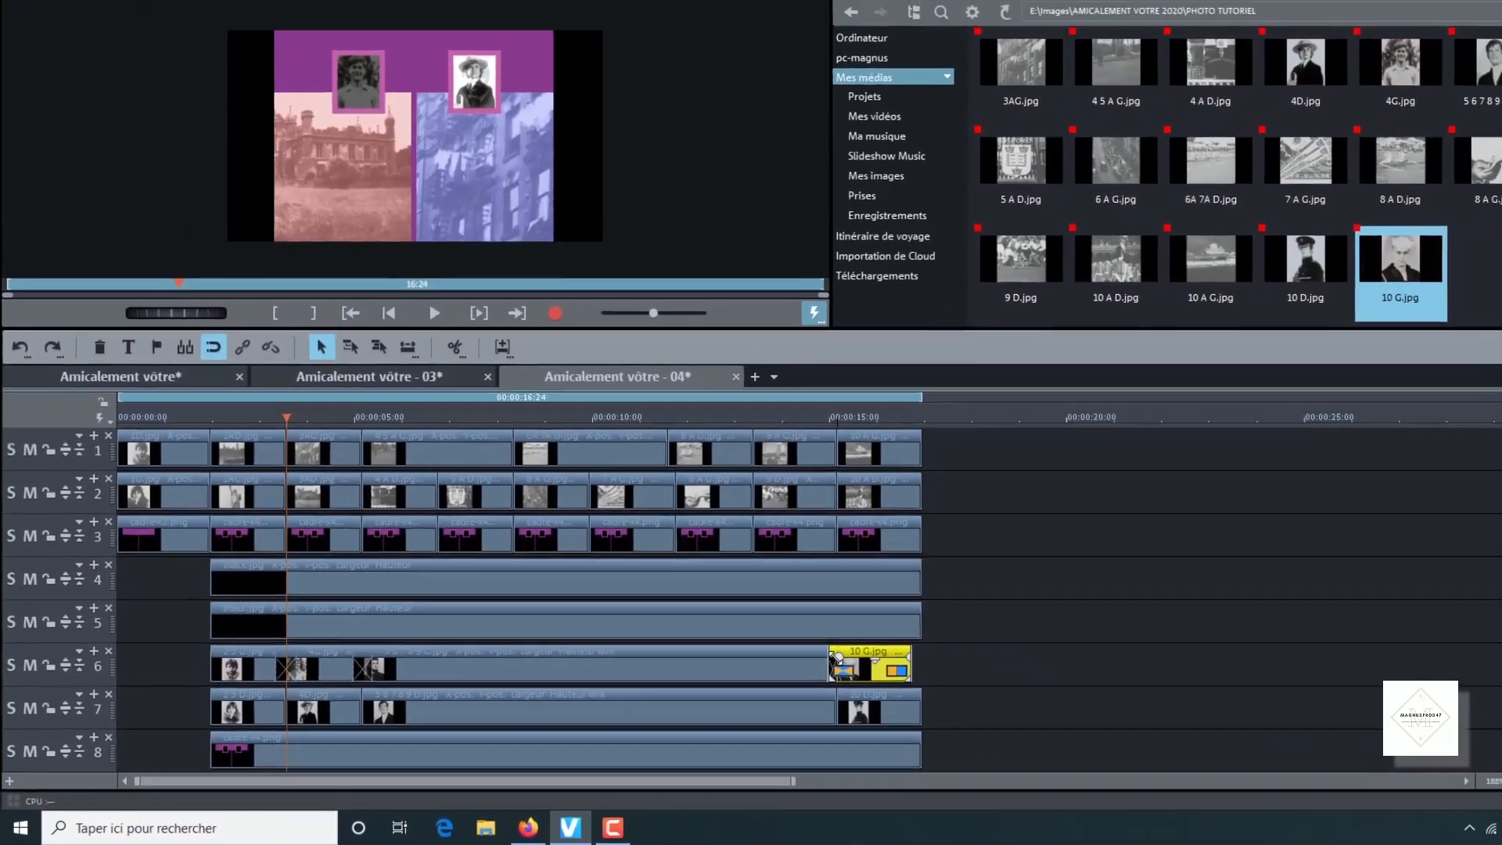
drag(837, 660, 847, 655)
click(750, 457)
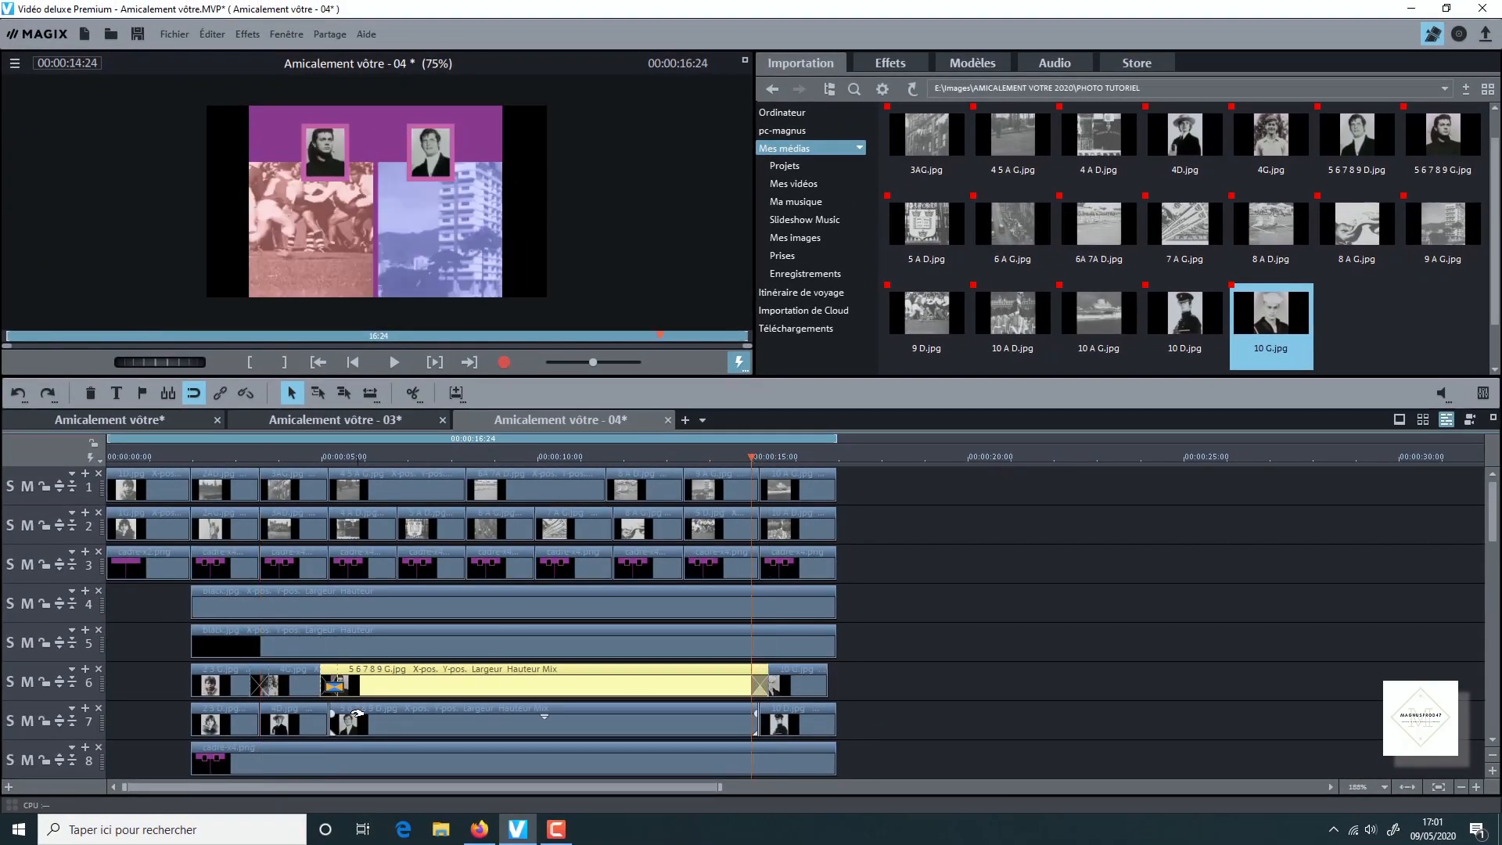
Overlap the portraits 2 3 D.jpg, 4D.jpg, 5 6 7 8 9 D.jpg and 10 D.jpg on track 7 with crossfades matching those on track 6
click(344, 721)
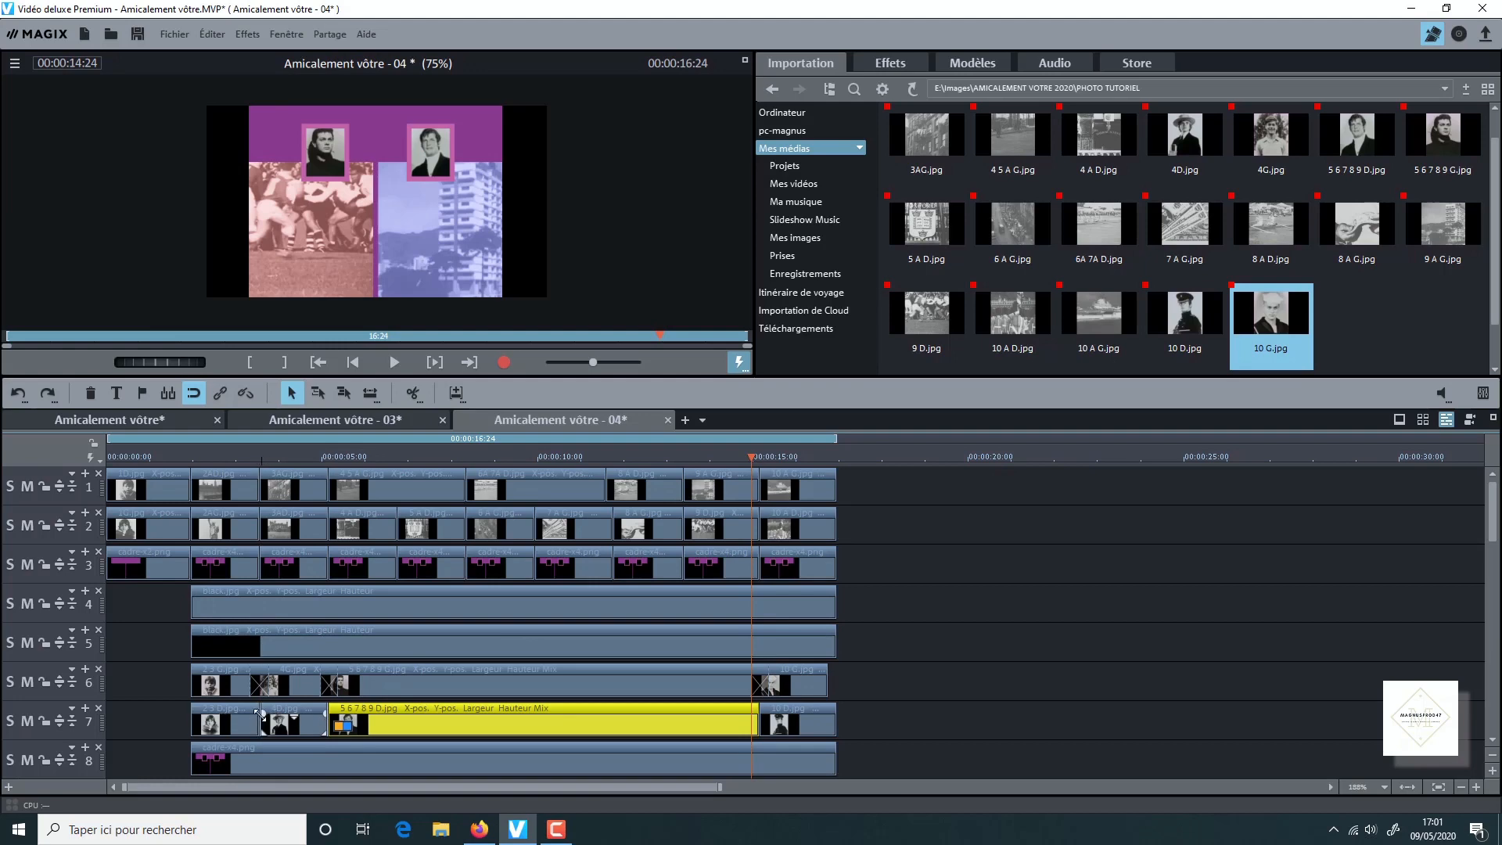
drag(262, 714, 454, 712)
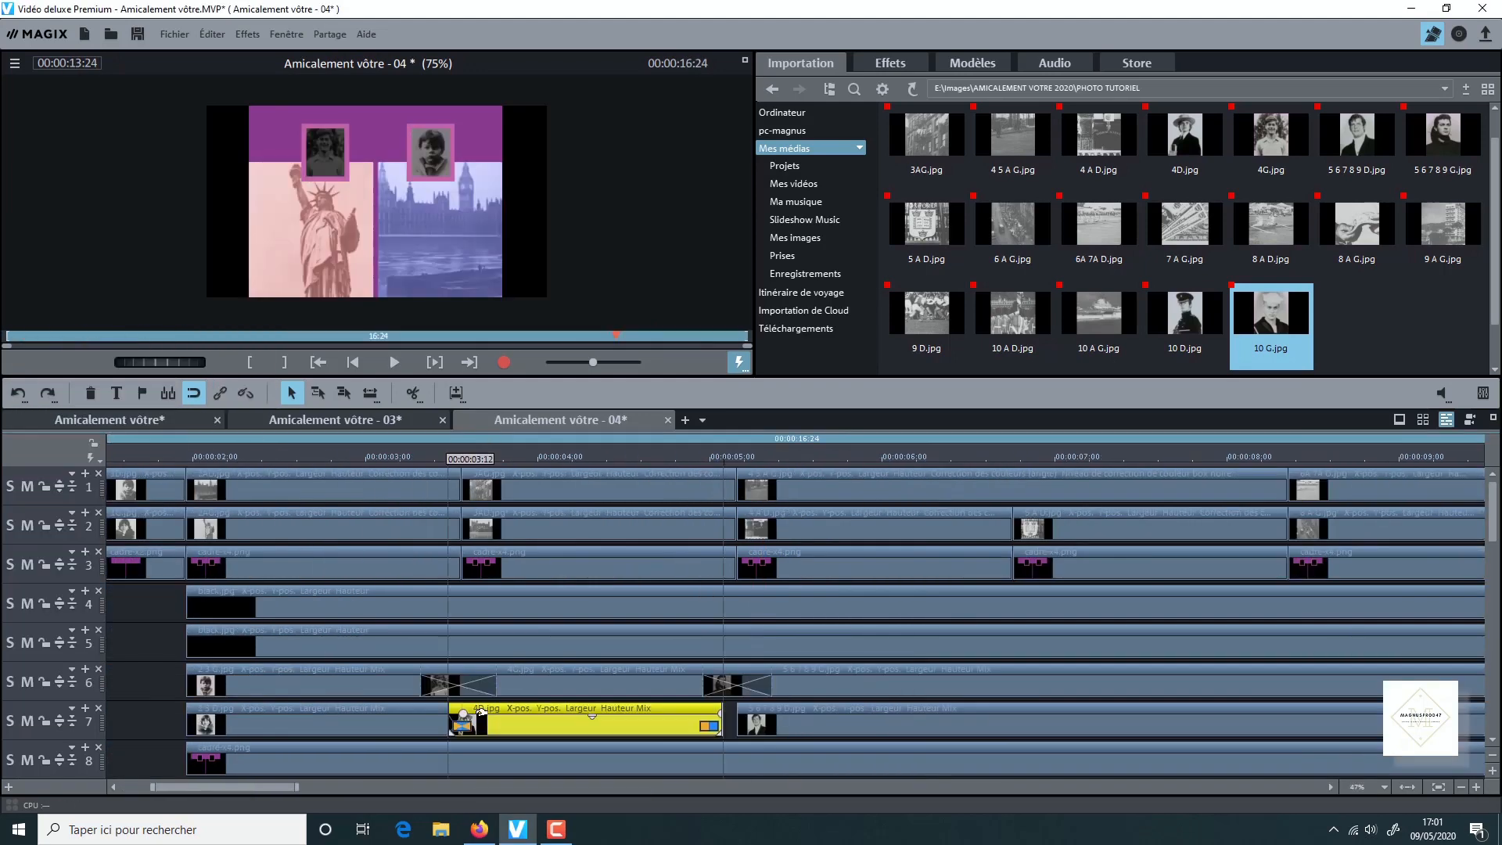
drag(772, 712, 737, 712)
drag(225, 787, 421, 787)
drag(682, 712, 647, 712)
drag(919, 692, 955, 693)
click(1460, 787)
click(1461, 787)
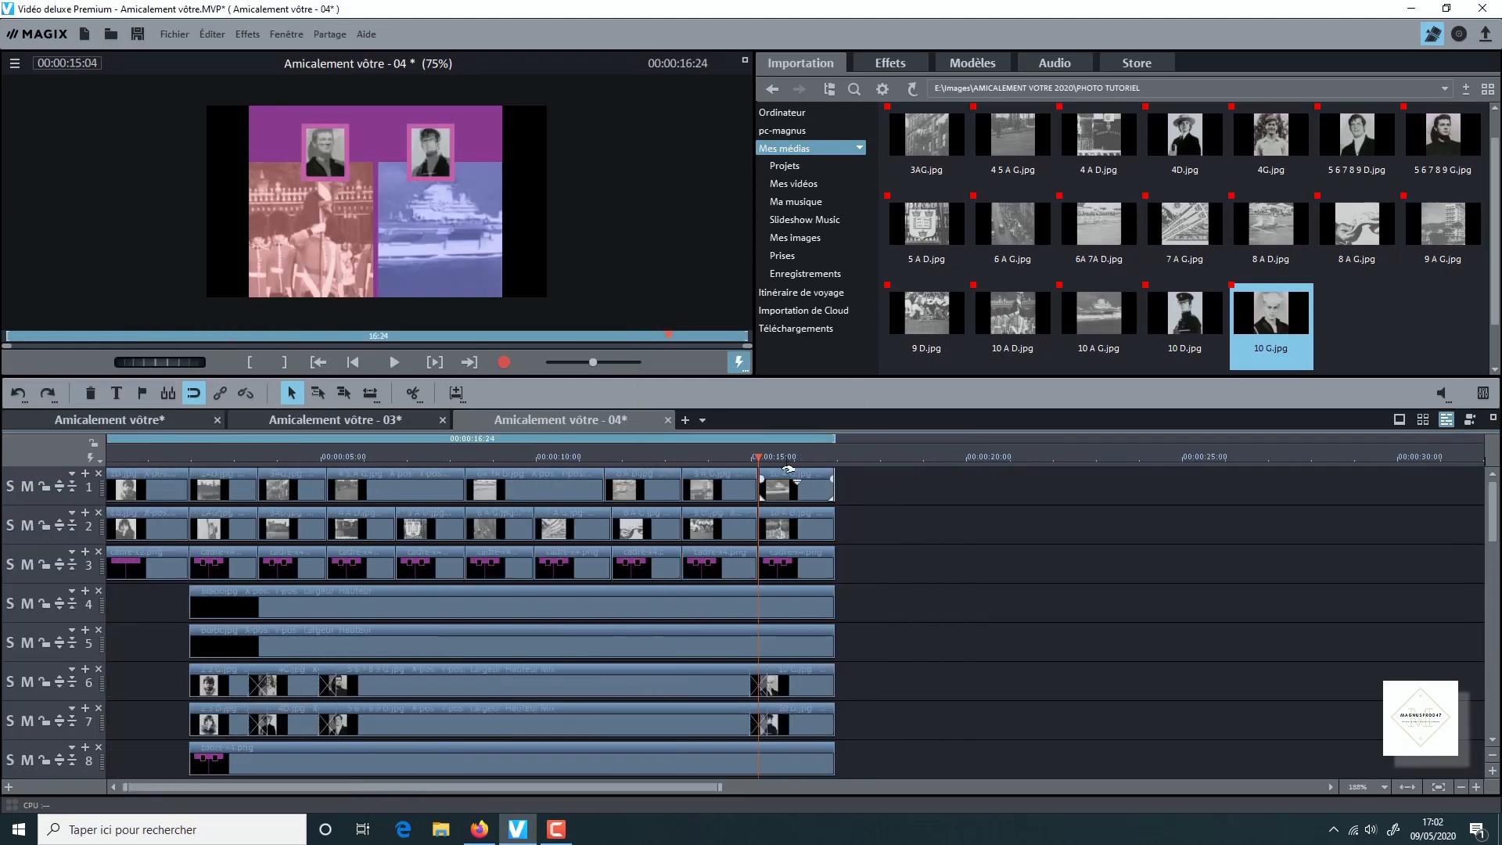